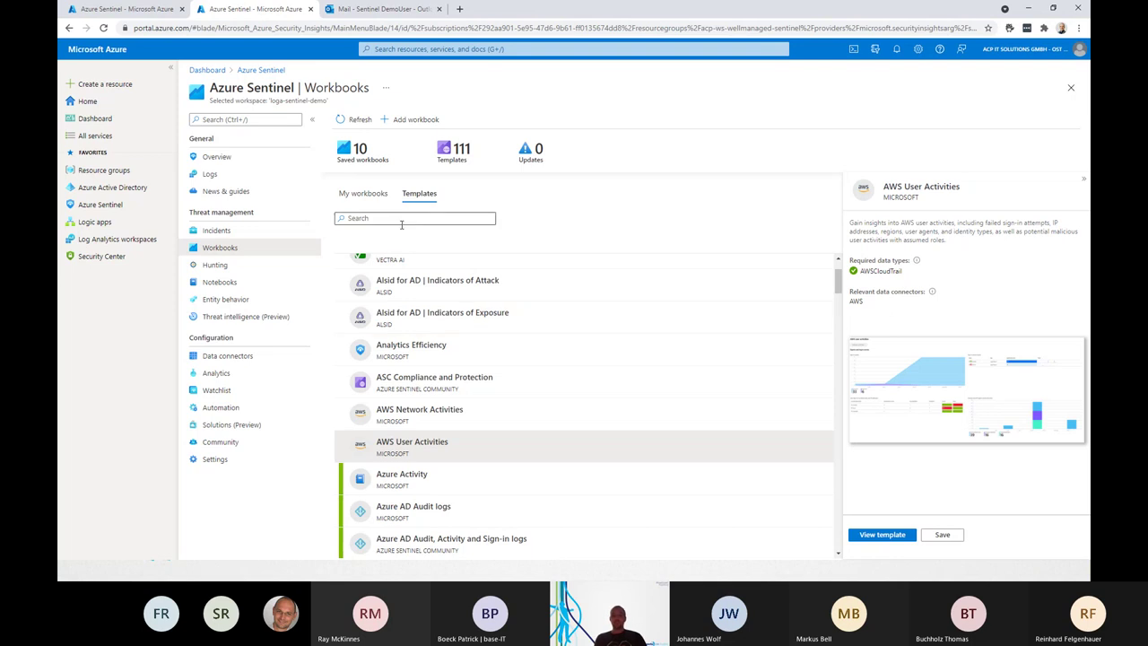
Step: Show the saved Azure AD Audit logs workbook's details, which require AuditLogs from the AzureActiveDirectory connector
{"action": "left_click", "coordinate": [362, 195]}
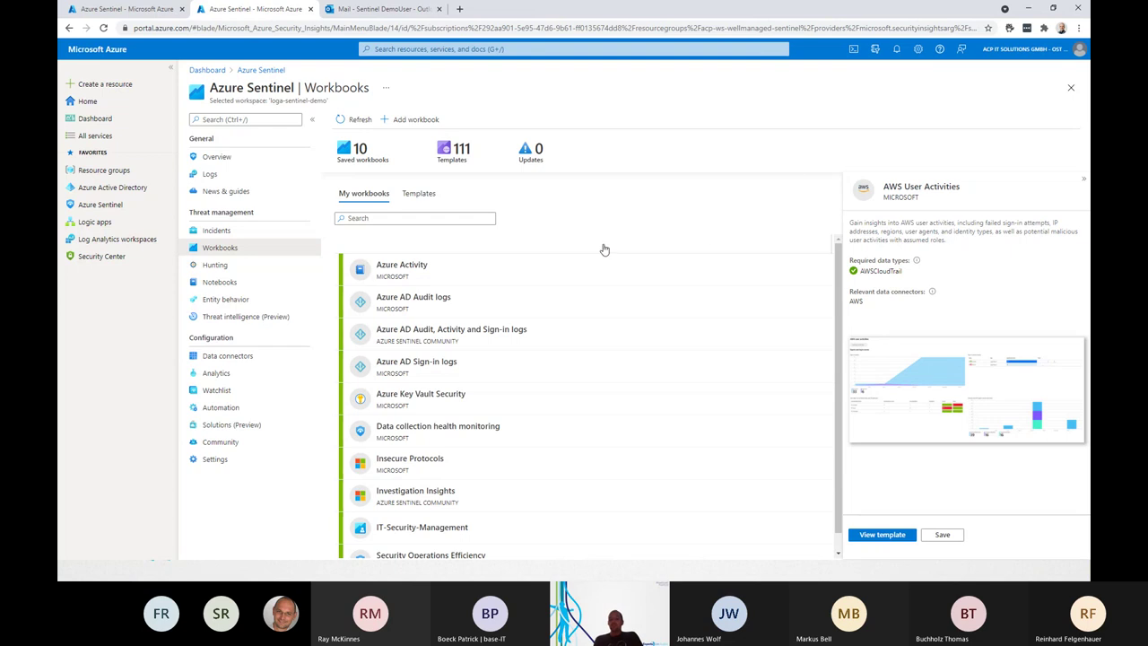
{"action": "left_click", "coordinate": [401, 307]}
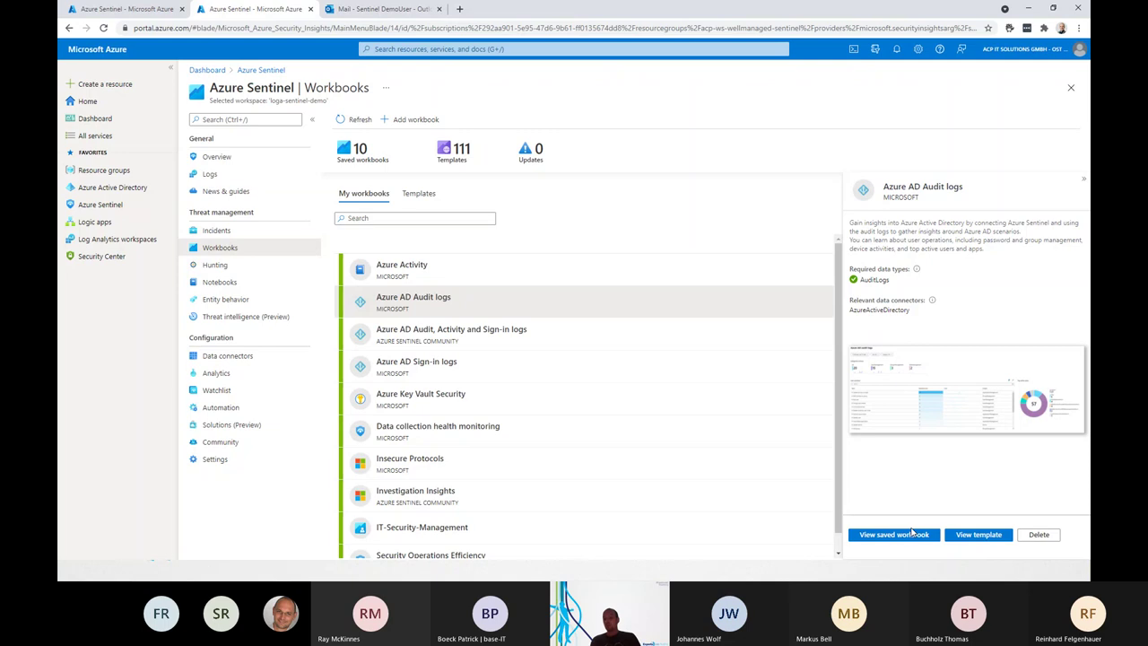
{"action": "left_click", "coordinate": [900, 536]}
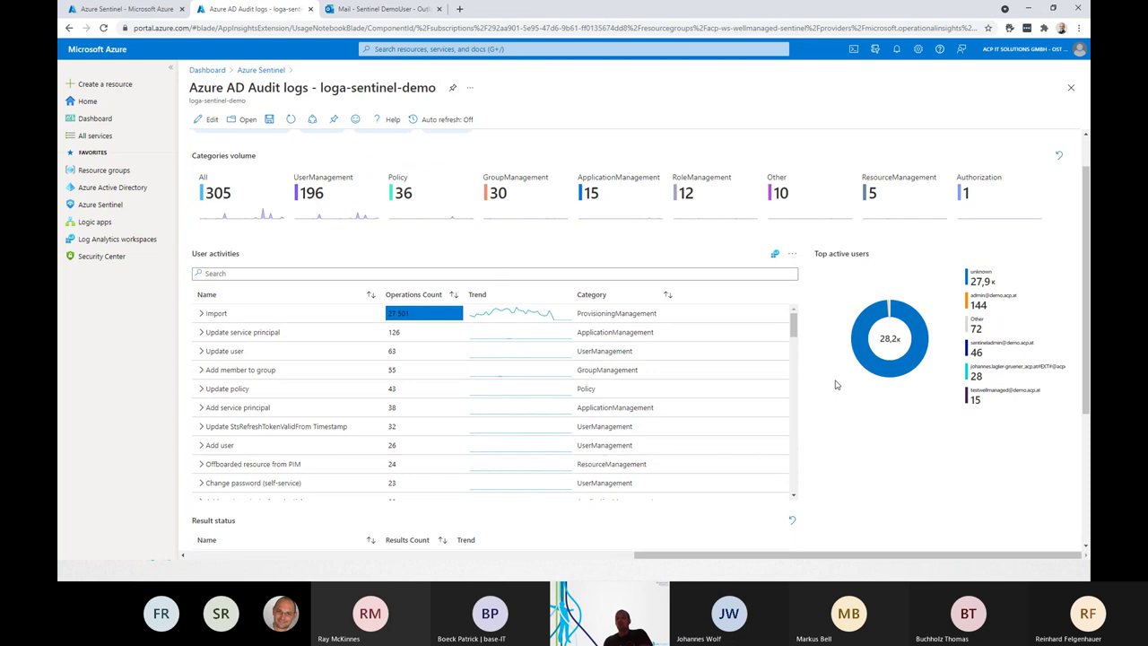
{"action": "scroll", "coordinate": [835, 385], "scroll_direction": "down", "scroll_amount": 2}
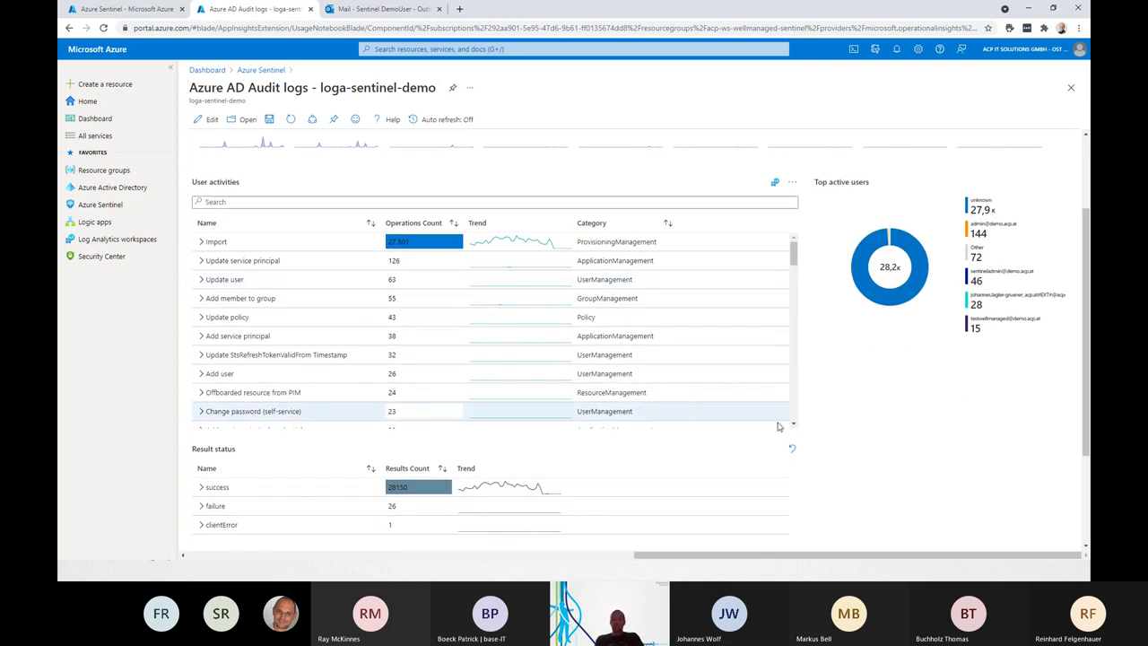
{"action": "mouse_move", "coordinate": [911, 258]}
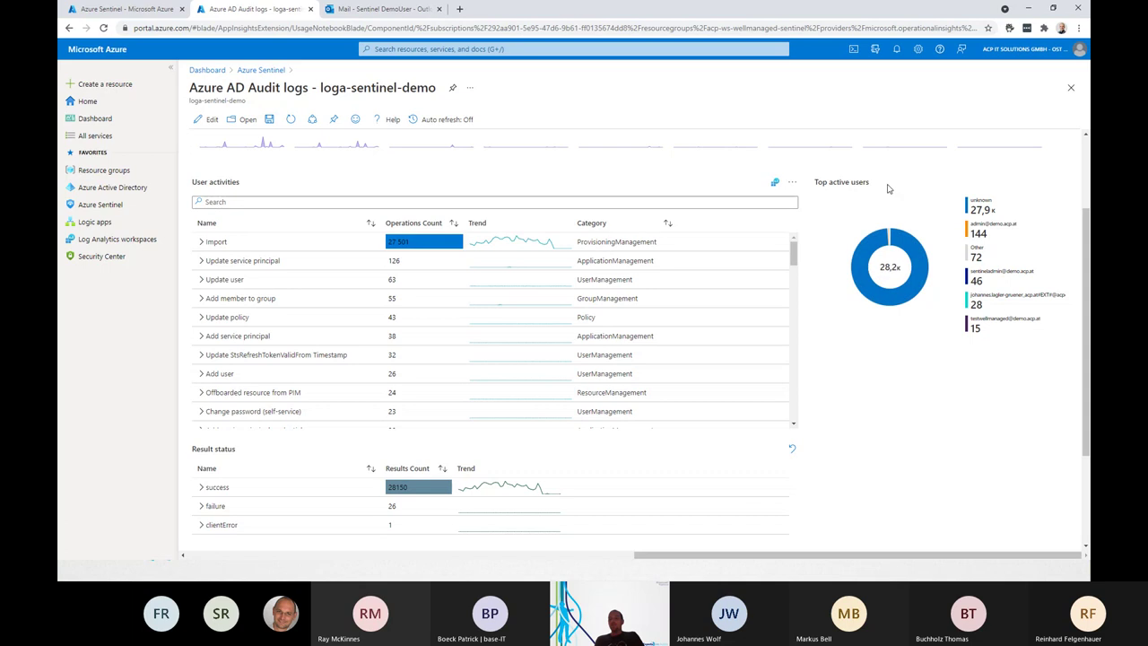
{"action": "left_click_drag", "start_coordinate": [868, 186], "coordinate": [848, 185]}
{"action": "scroll", "coordinate": [838, 233], "scroll_direction": "down", "scroll_amount": 3}
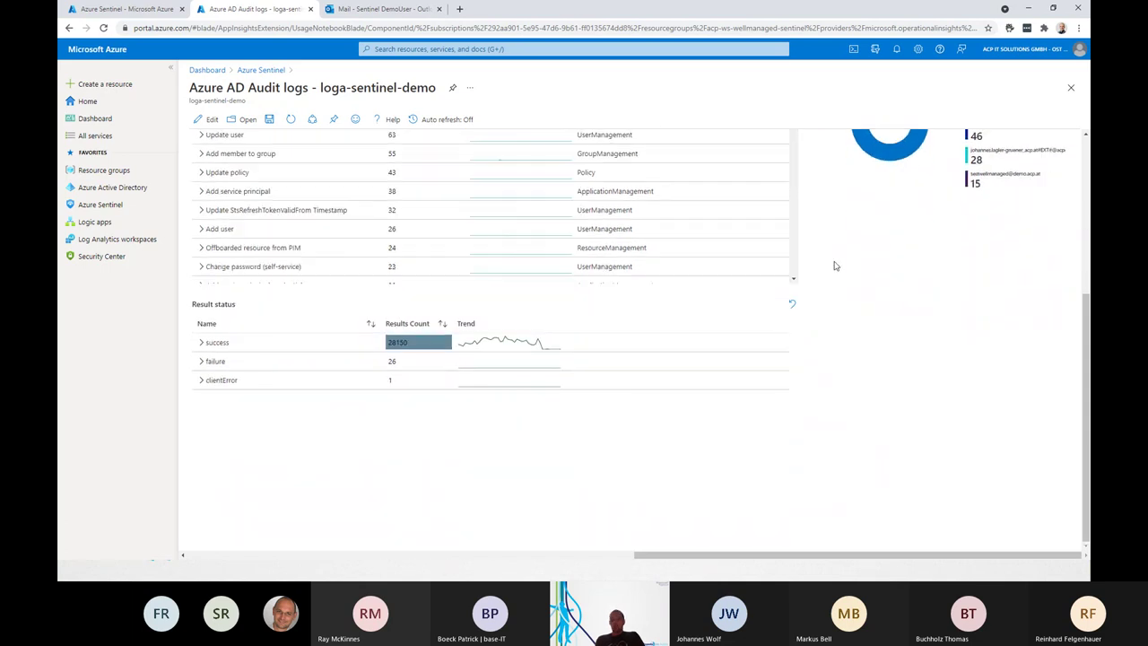
{"action": "scroll", "coordinate": [834, 266], "scroll_direction": "up", "scroll_amount": 3}
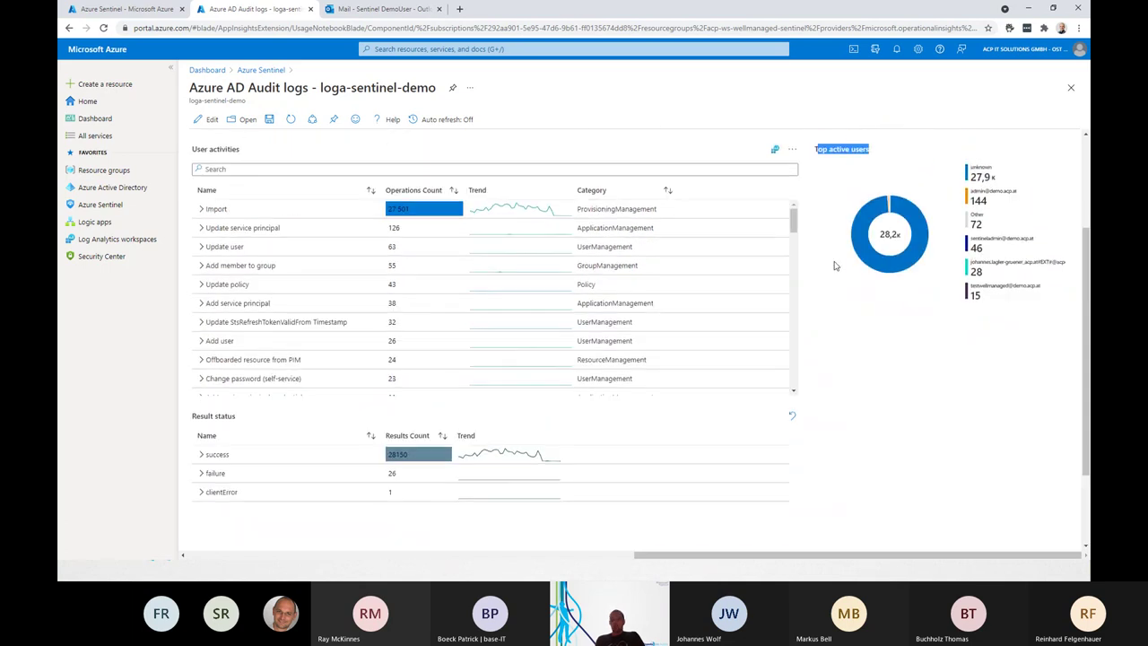
{"action": "left_click", "coordinate": [281, 71]}
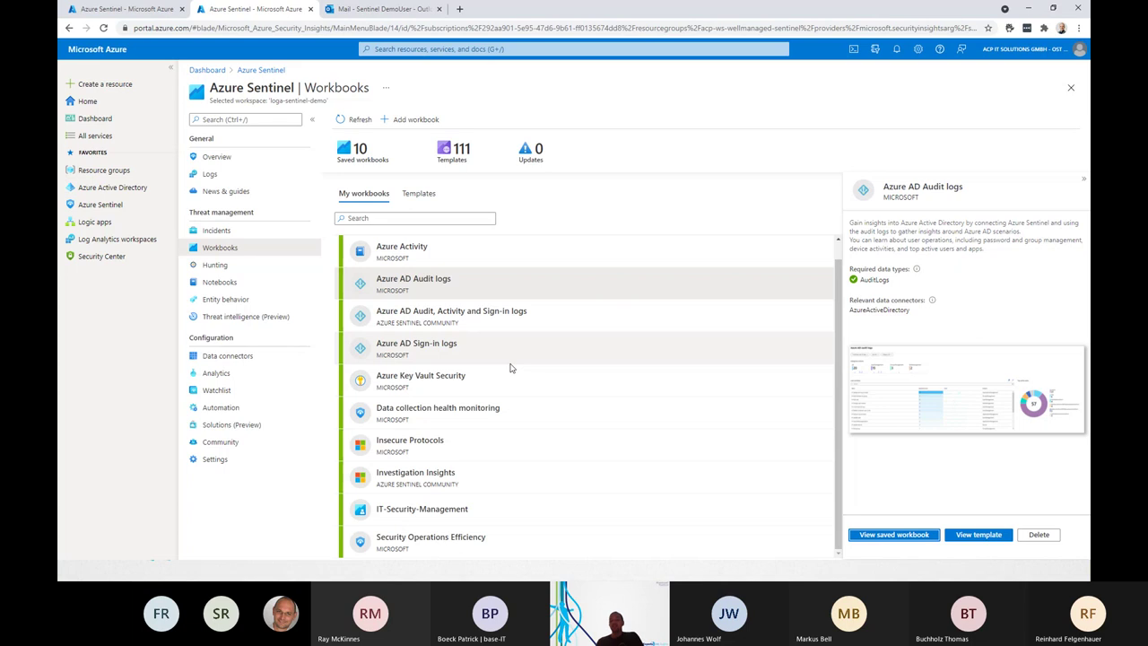
Step: Open the saved IT-Security-Management workbook and scroll through its security state, SOC KPI and incident sections
{"action": "left_click", "coordinate": [437, 519]}
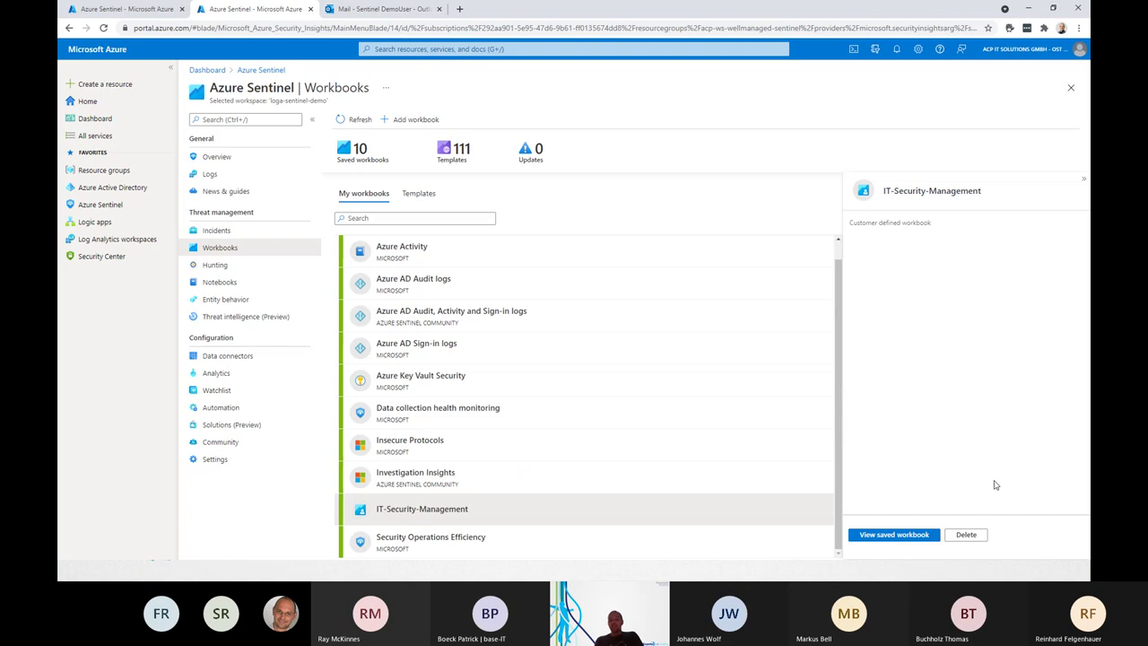
{"action": "left_click", "coordinate": [911, 539]}
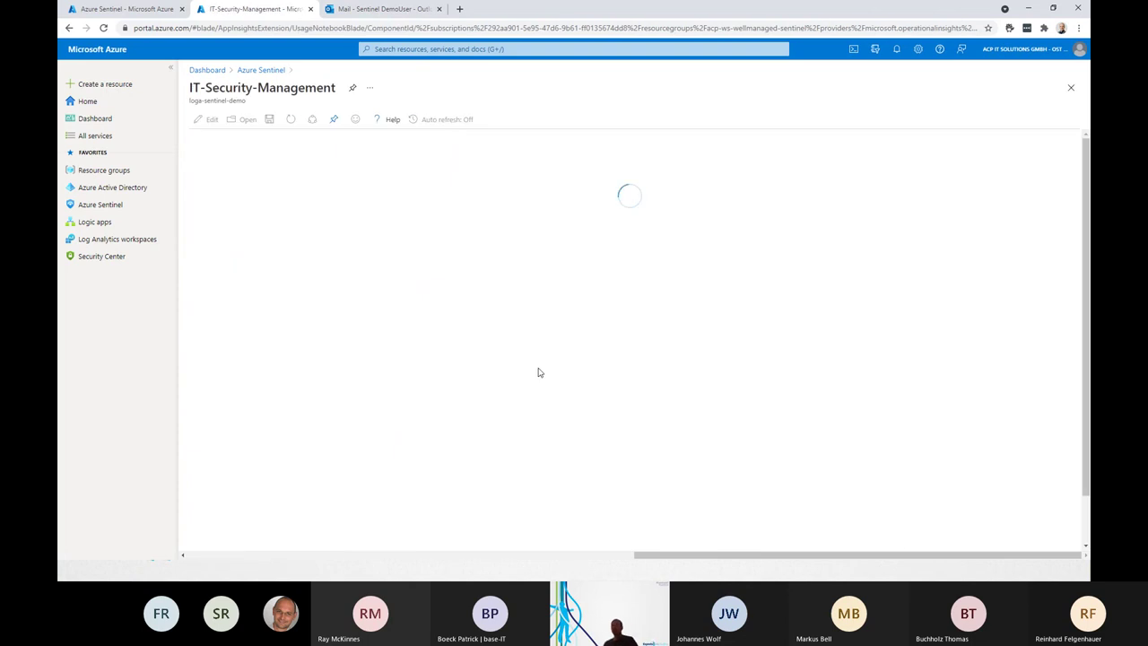
{"action": "scroll", "coordinate": [539, 372], "scroll_direction": "down", "scroll_amount": 5}
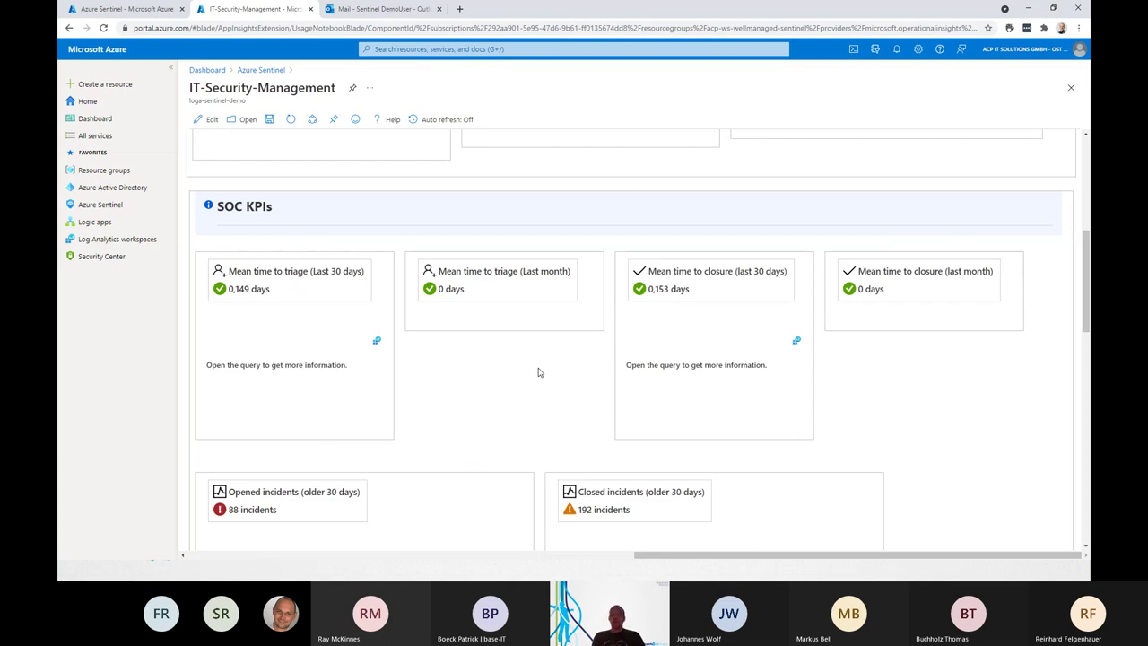
{"action": "scroll", "coordinate": [529, 373], "scroll_direction": "up", "scroll_amount": 1}
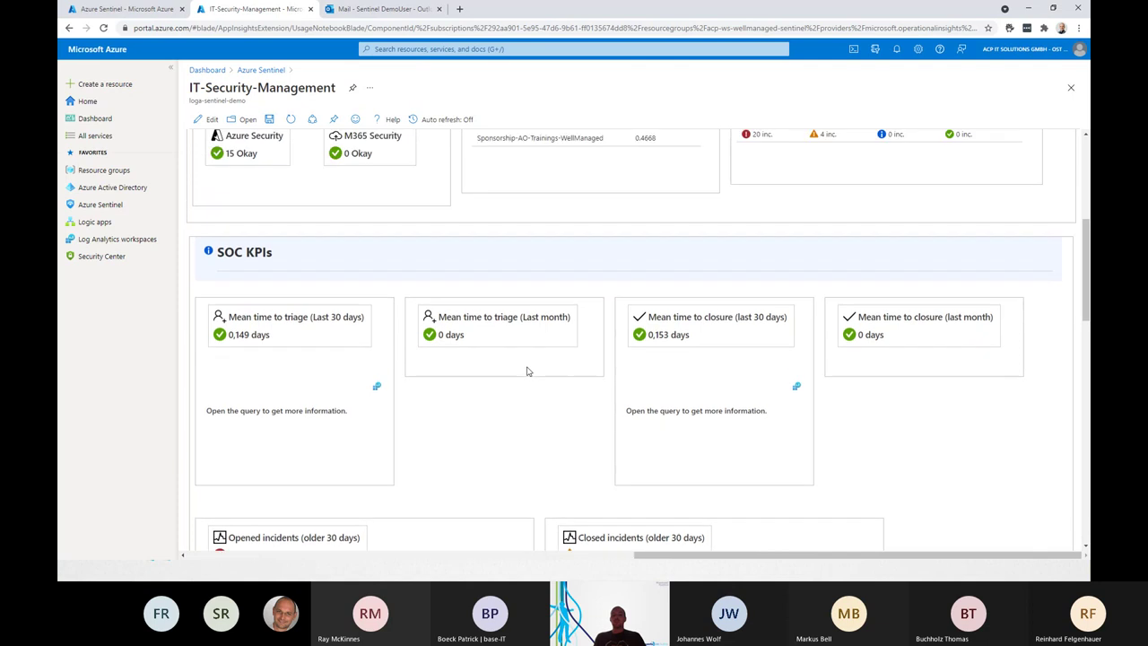
{"action": "scroll", "coordinate": [529, 373], "scroll_direction": "up", "scroll_amount": 1}
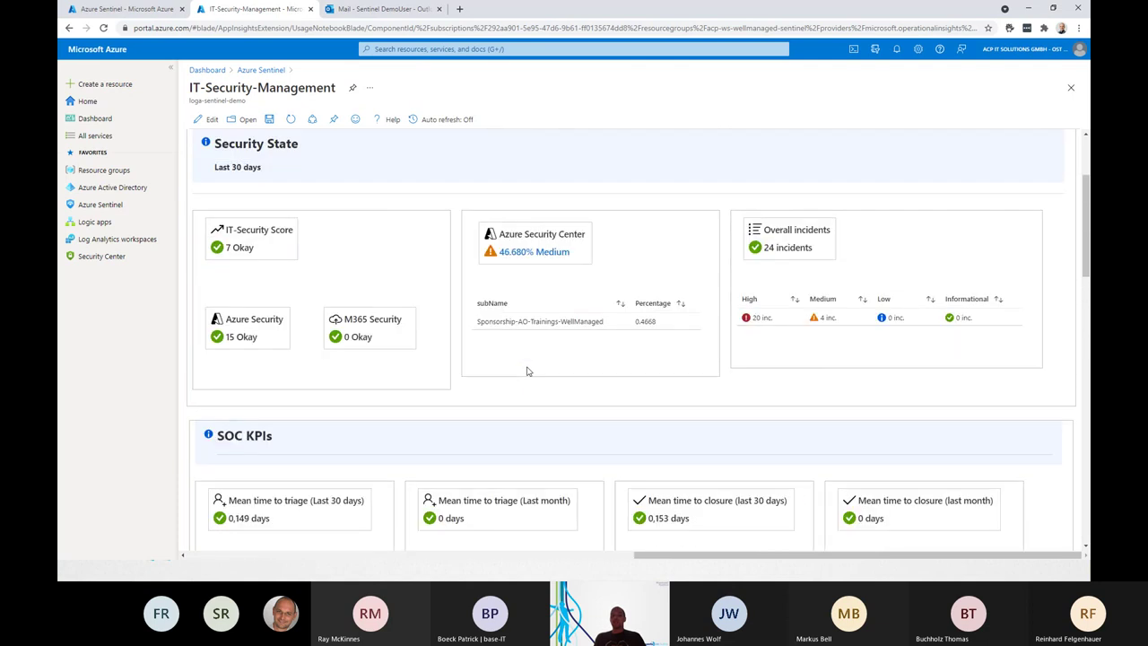
{"action": "scroll", "coordinate": [529, 371], "scroll_direction": "up", "scroll_amount": 1}
{"action": "scroll", "coordinate": [527, 372], "scroll_direction": "down", "scroll_amount": 1}
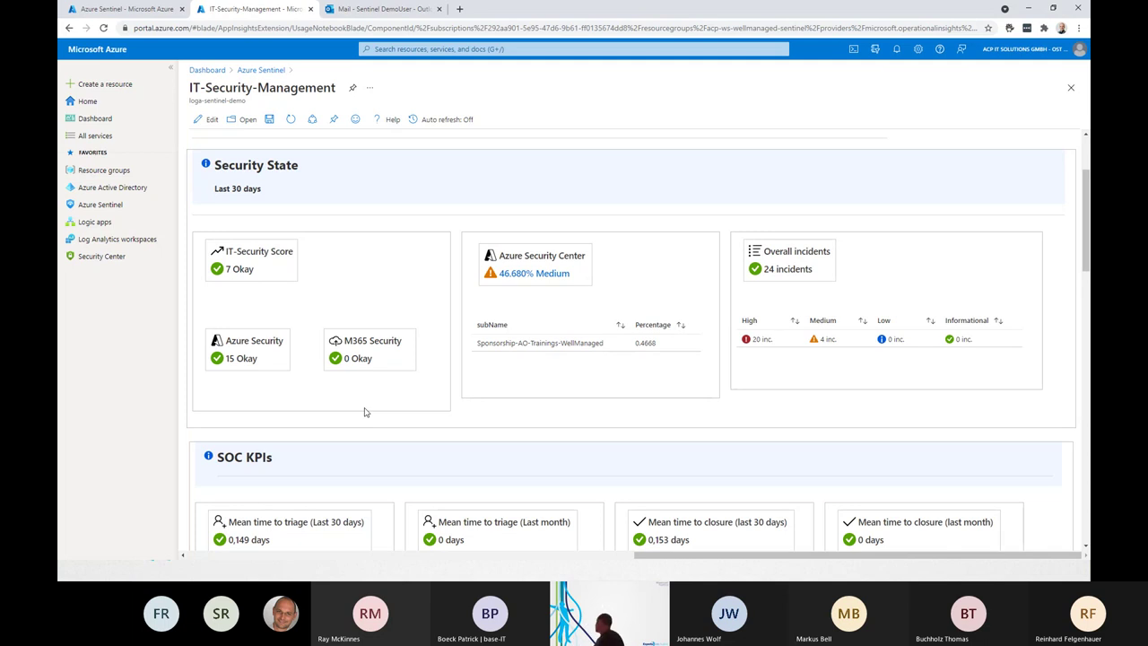
{"action": "scroll", "coordinate": [364, 412], "scroll_direction": "down", "scroll_amount": 2}
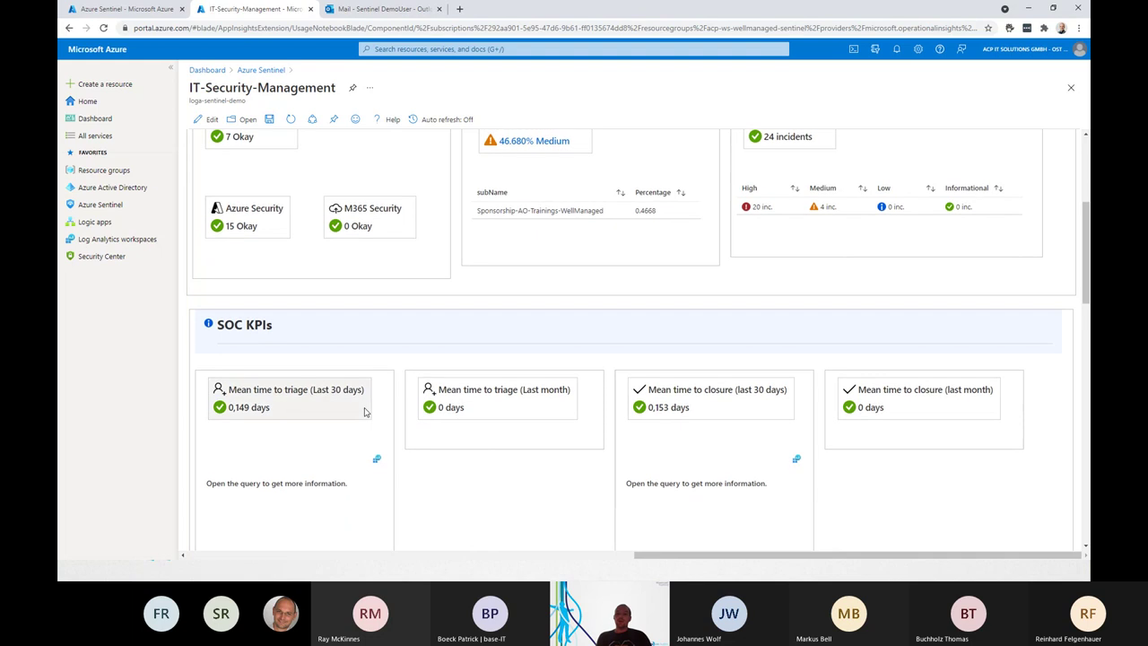
{"action": "scroll", "coordinate": [364, 412], "scroll_direction": "up", "scroll_amount": 2}
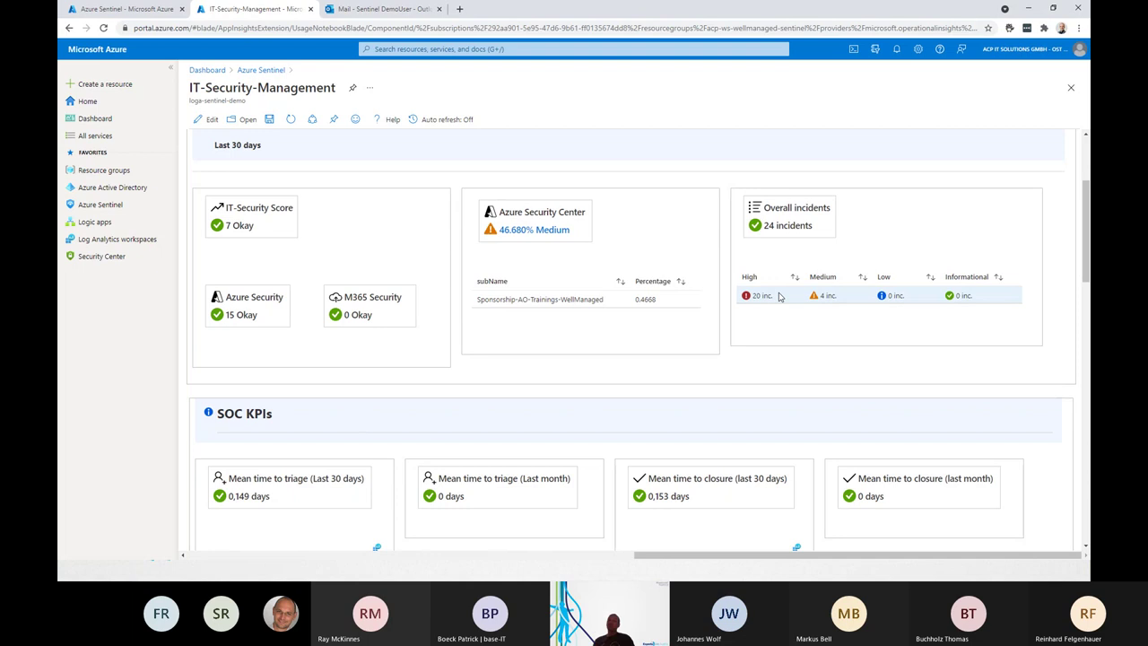
{"action": "scroll", "coordinate": [779, 297], "scroll_direction": "down", "scroll_amount": 2}
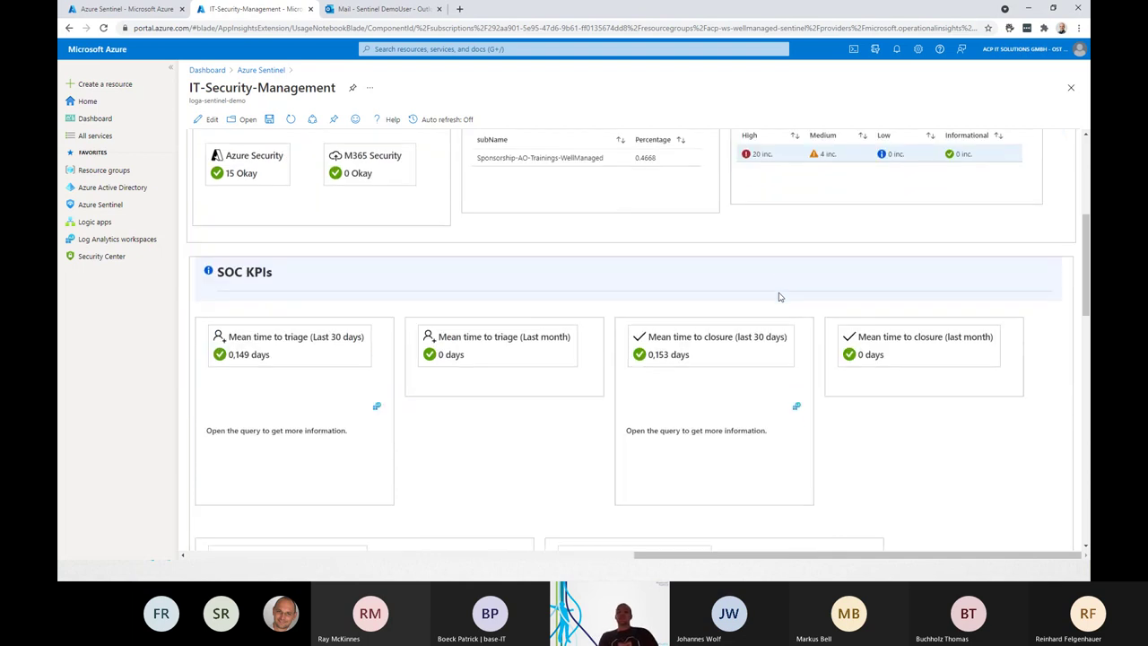
{"action": "scroll", "coordinate": [778, 297], "scroll_direction": "down", "scroll_amount": 2}
{"action": "scroll", "coordinate": [779, 297], "scroll_direction": "down", "scroll_amount": 2}
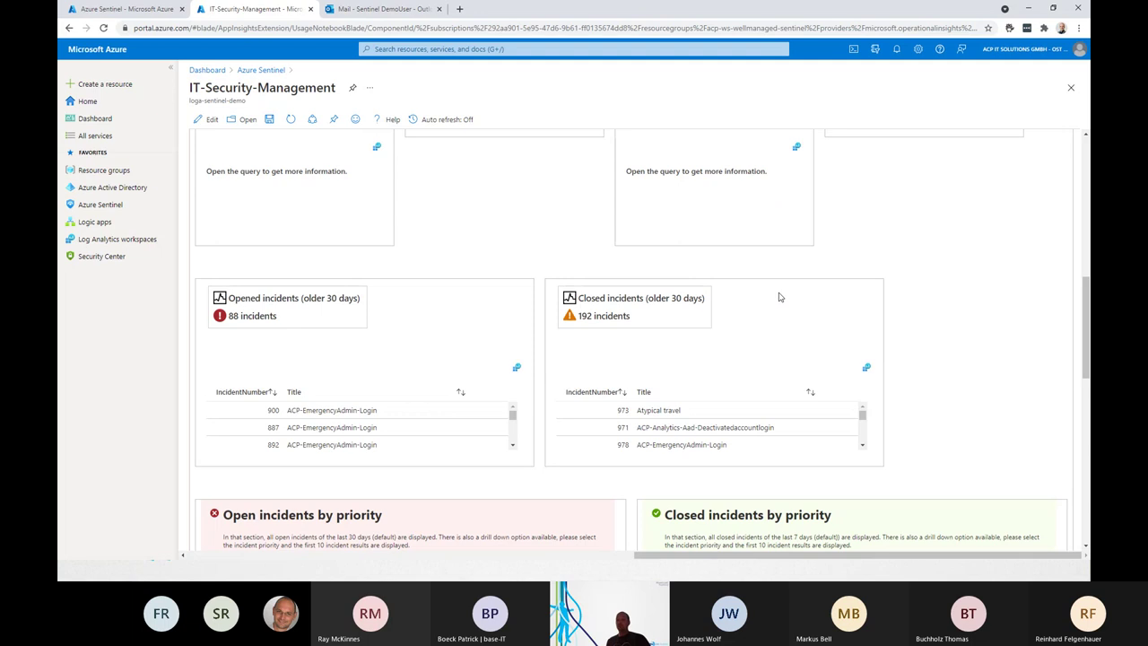
{"action": "scroll", "coordinate": [780, 296], "scroll_direction": "up", "scroll_amount": 2}
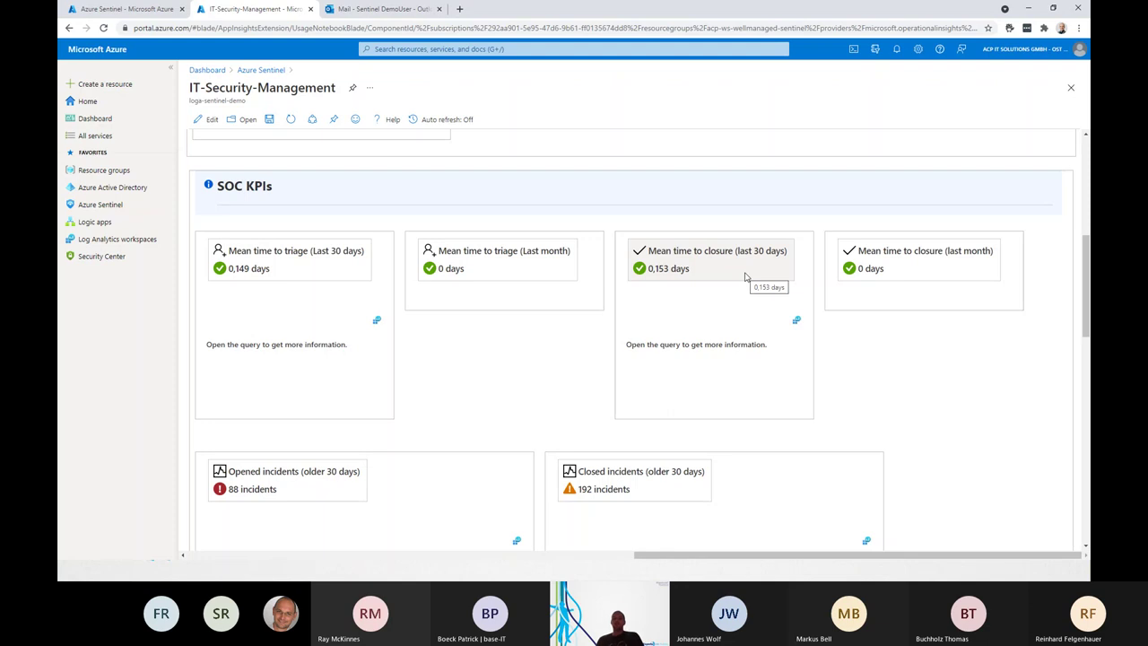
{"action": "scroll", "coordinate": [745, 277], "scroll_direction": "down", "scroll_amount": 2}
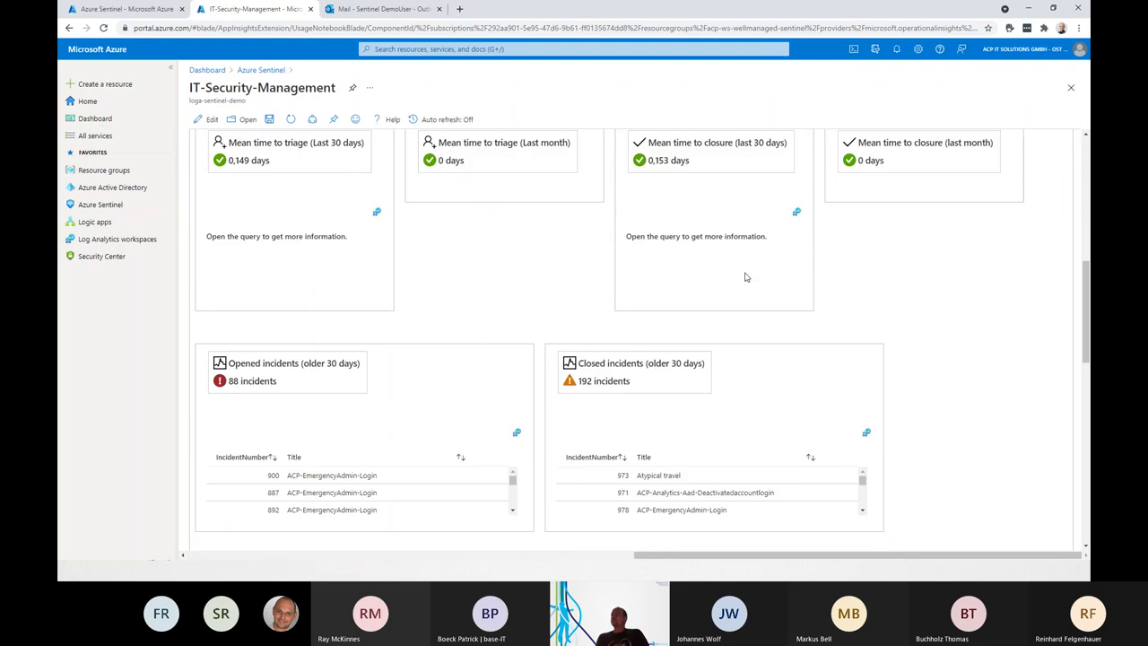
{"action": "scroll", "coordinate": [744, 277], "scroll_direction": "up", "scroll_amount": 2}
{"action": "scroll", "coordinate": [745, 277], "scroll_direction": "up", "scroll_amount": 4}
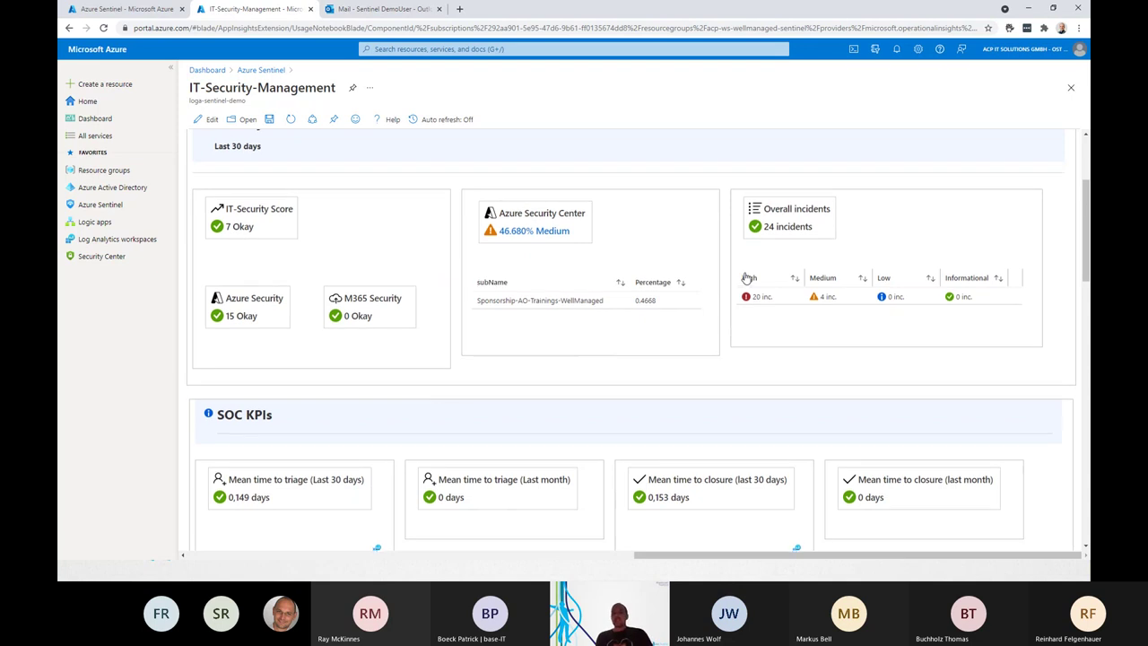
{"action": "scroll", "coordinate": [746, 278], "scroll_direction": "up", "scroll_amount": 3}
{"action": "left_click", "coordinate": [312, 119]}
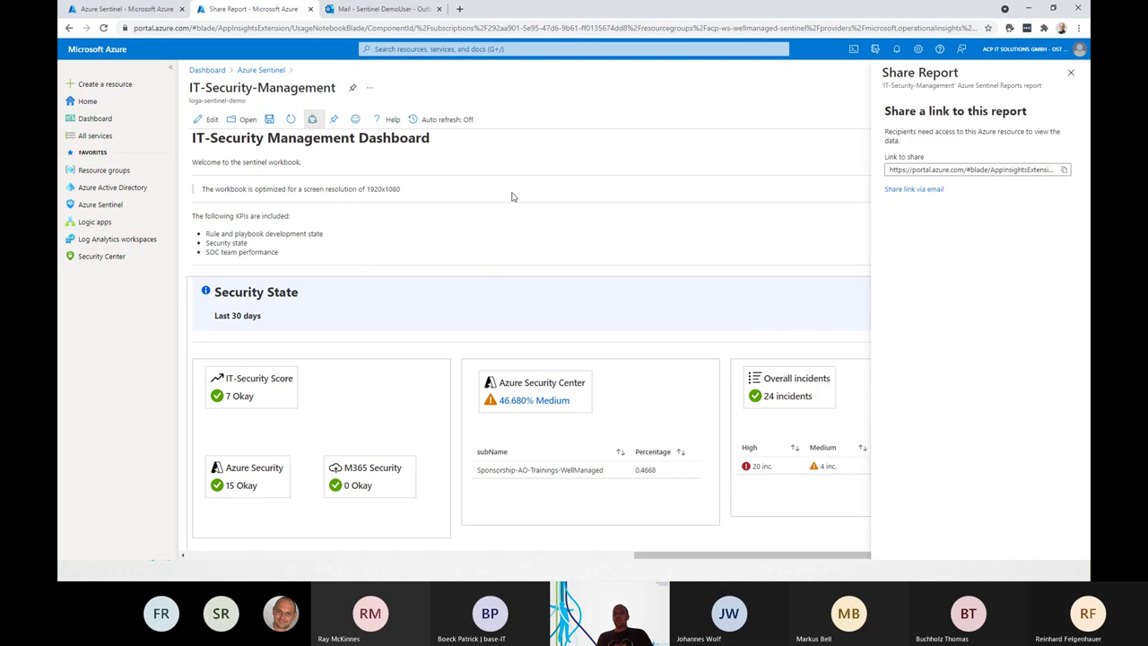
{"action": "double_click", "coordinate": [939, 169]}
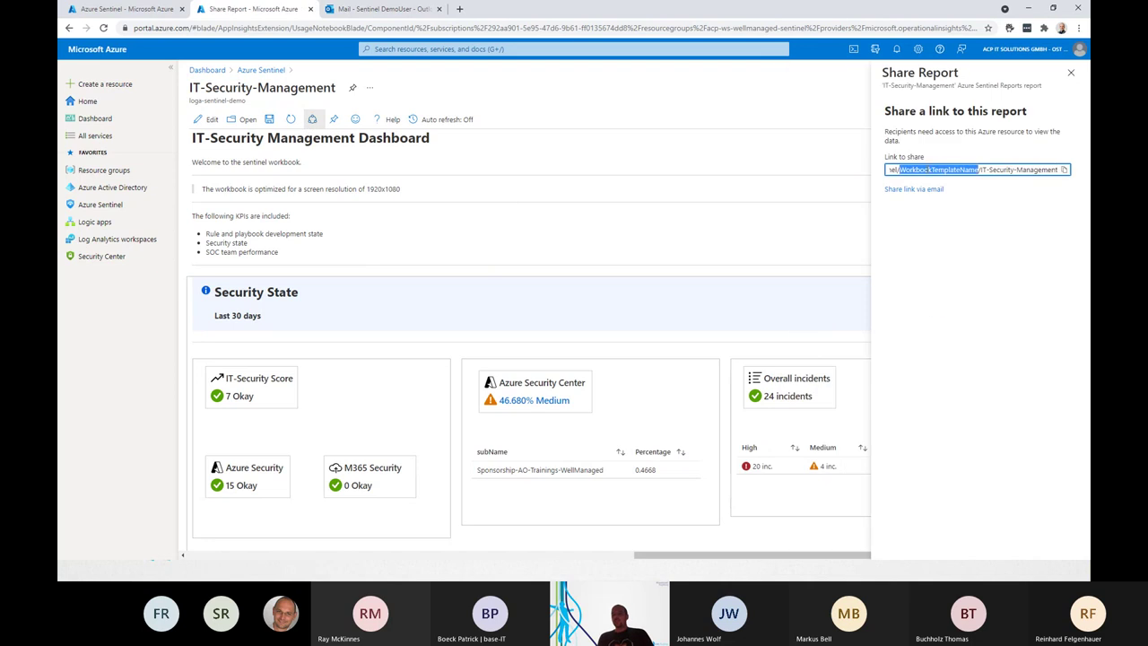
{"action": "left_click", "coordinate": [995, 262]}
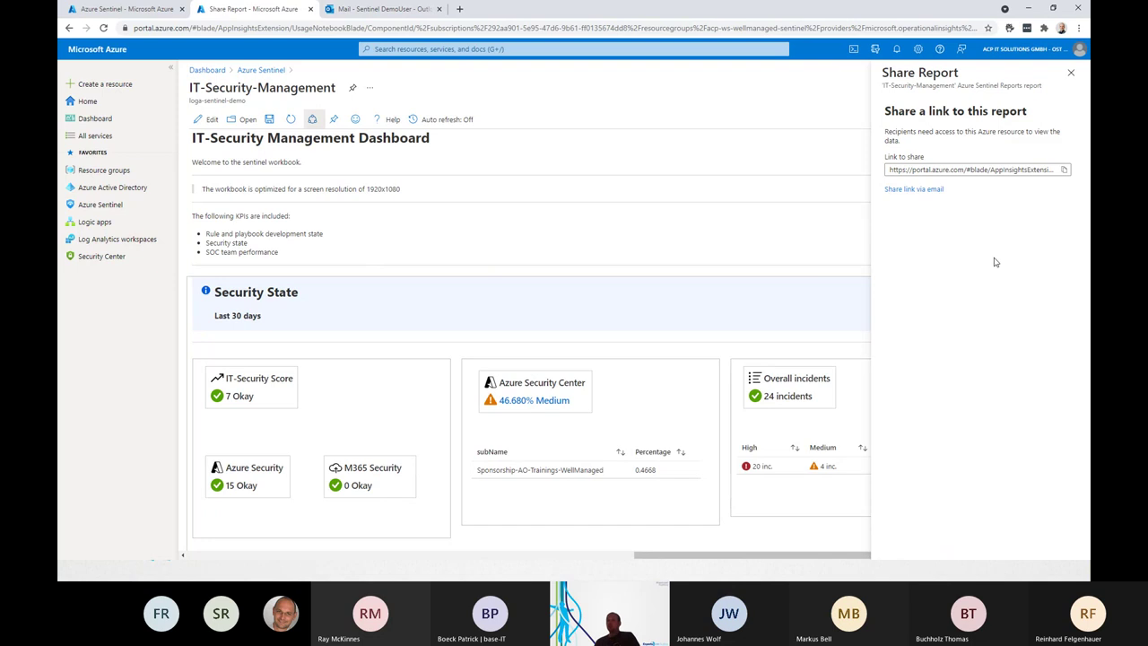
{"action": "left_click", "coordinate": [1071, 73]}
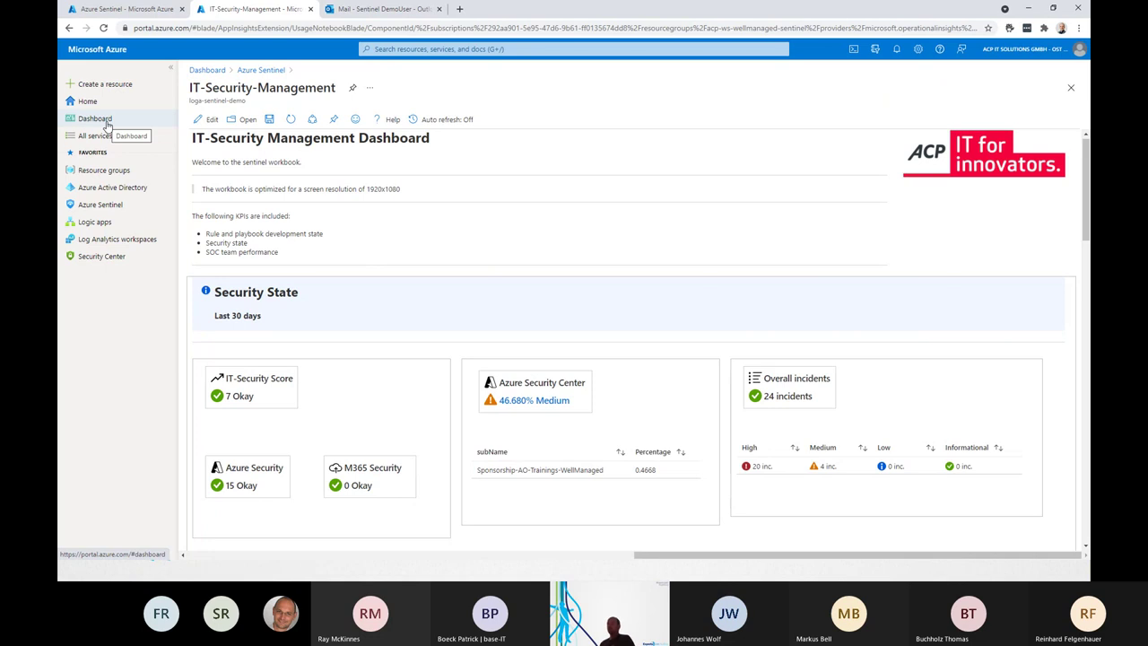
Step: List the 46 active analytics rules and show ACP-HoneyAccount-Login's details, a 5-minute HoneyAccounts watchlist query
{"action": "left_click", "coordinate": [277, 73]}
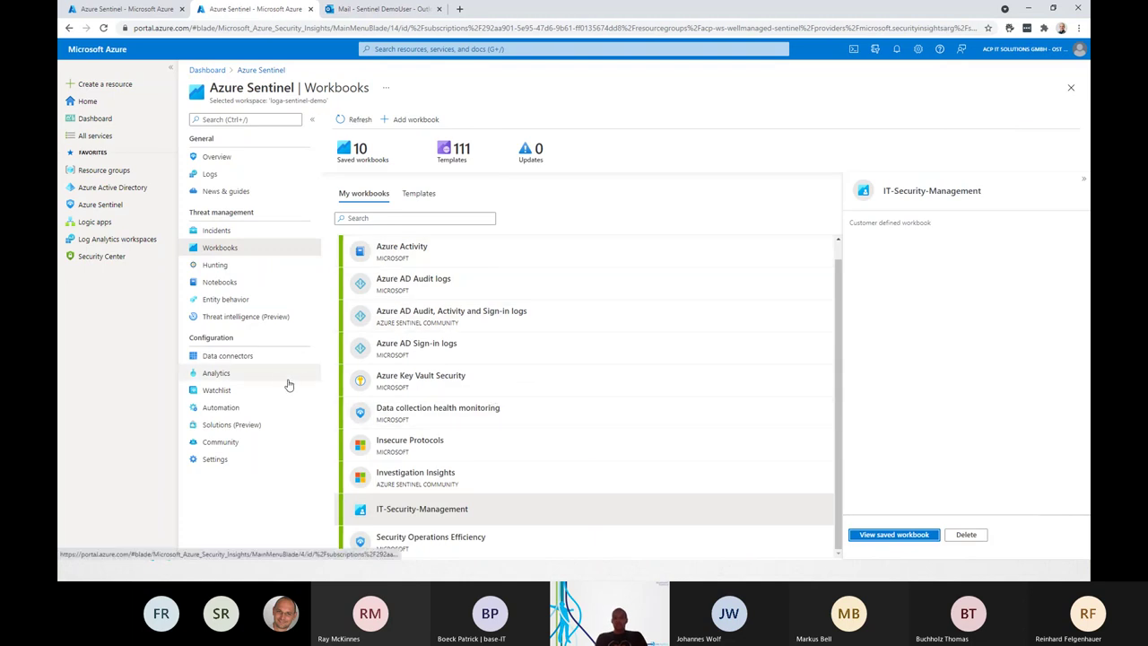
{"action": "left_click", "coordinate": [220, 373]}
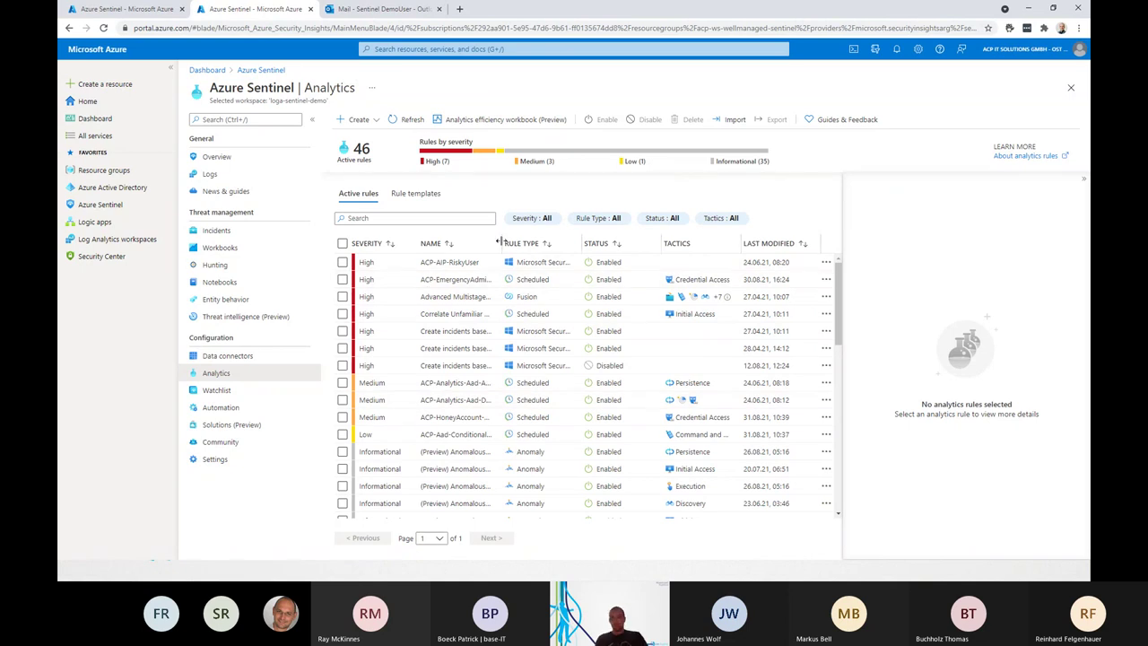
{"action": "left_click_drag", "start_coordinate": [500, 242], "coordinate": [569, 240]}
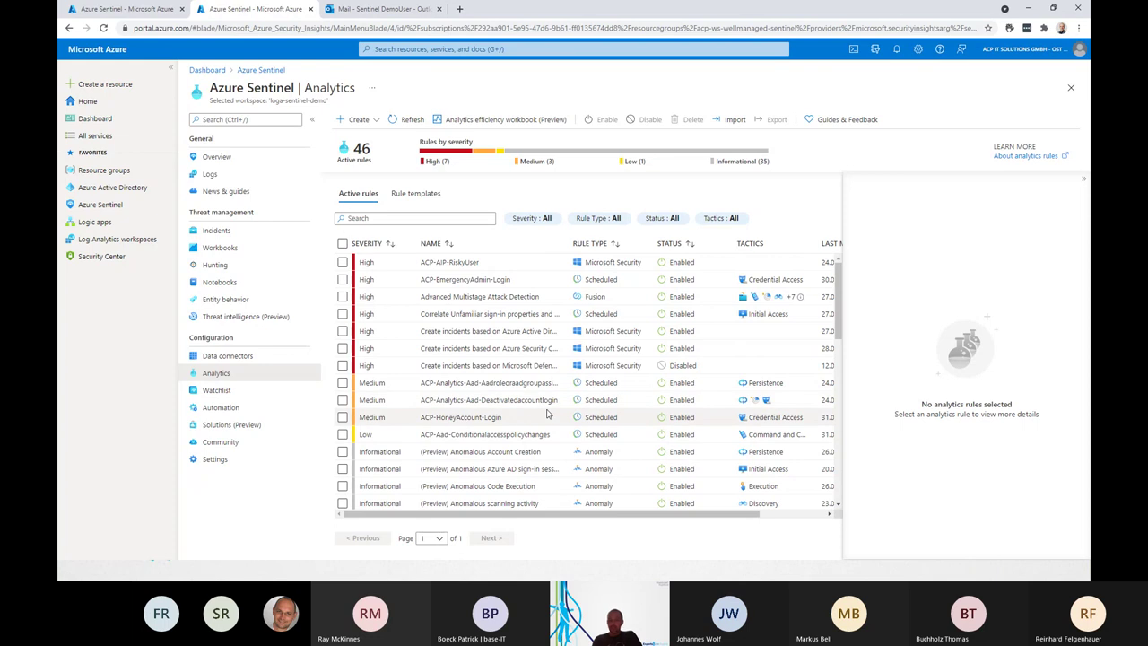
{"action": "left_click", "coordinate": [516, 424]}
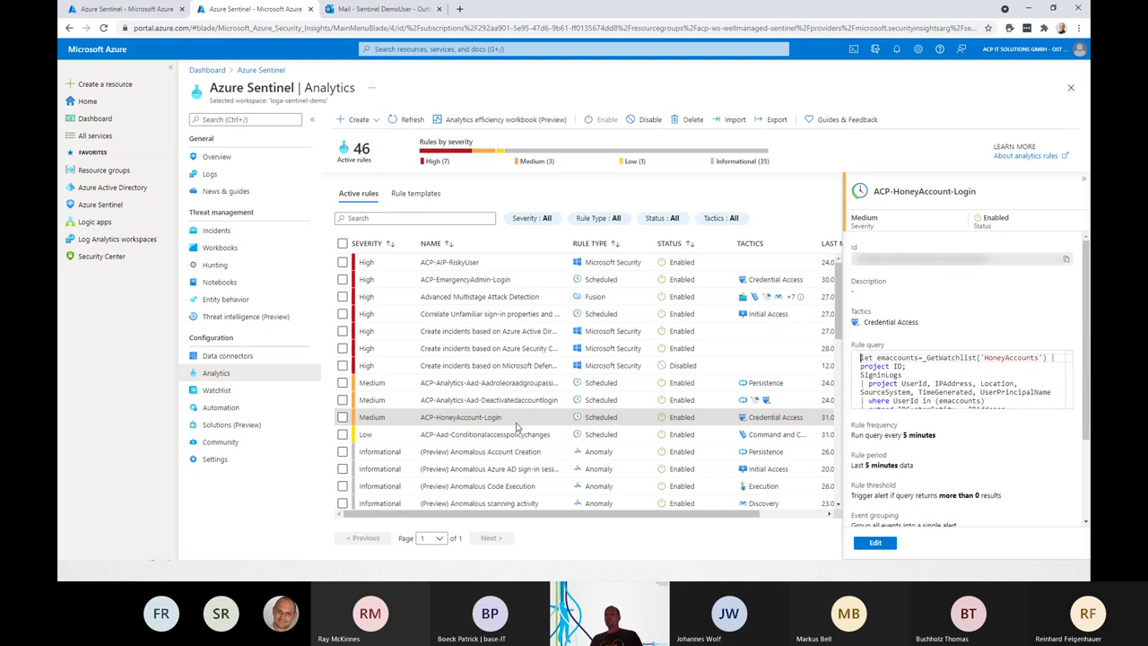
Step: Edit ACP-HoneyAccount-Login, keep severity at Medium, and view its HoneyAccounts query and entity mappings
{"action": "left_click", "coordinate": [870, 545]}
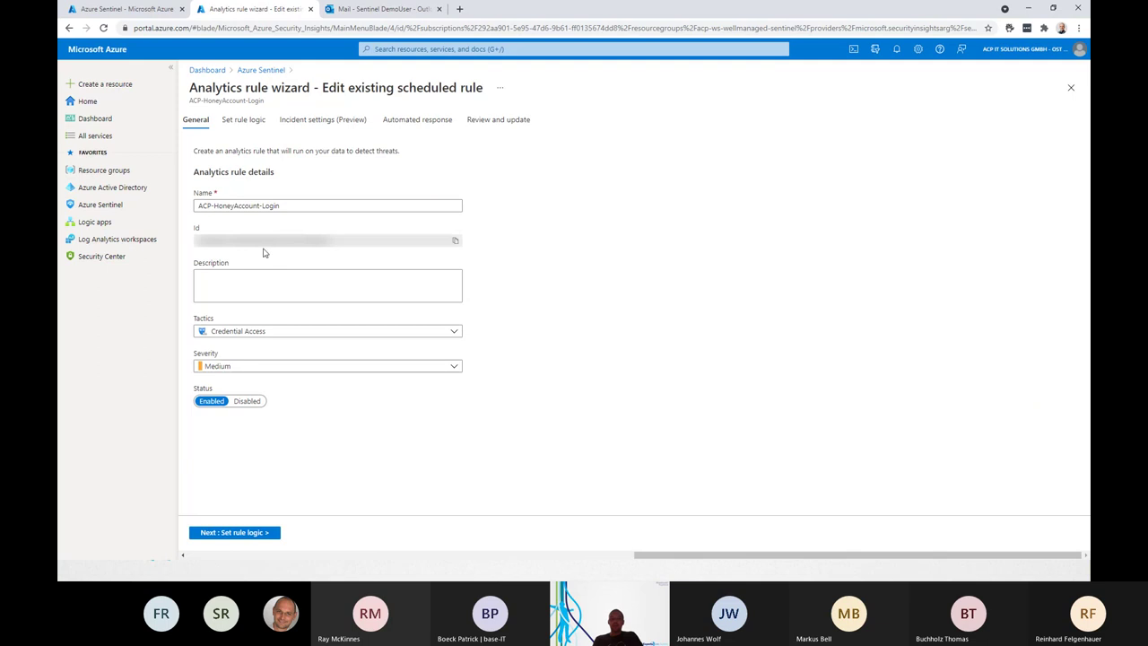
{"action": "left_click", "coordinate": [278, 371]}
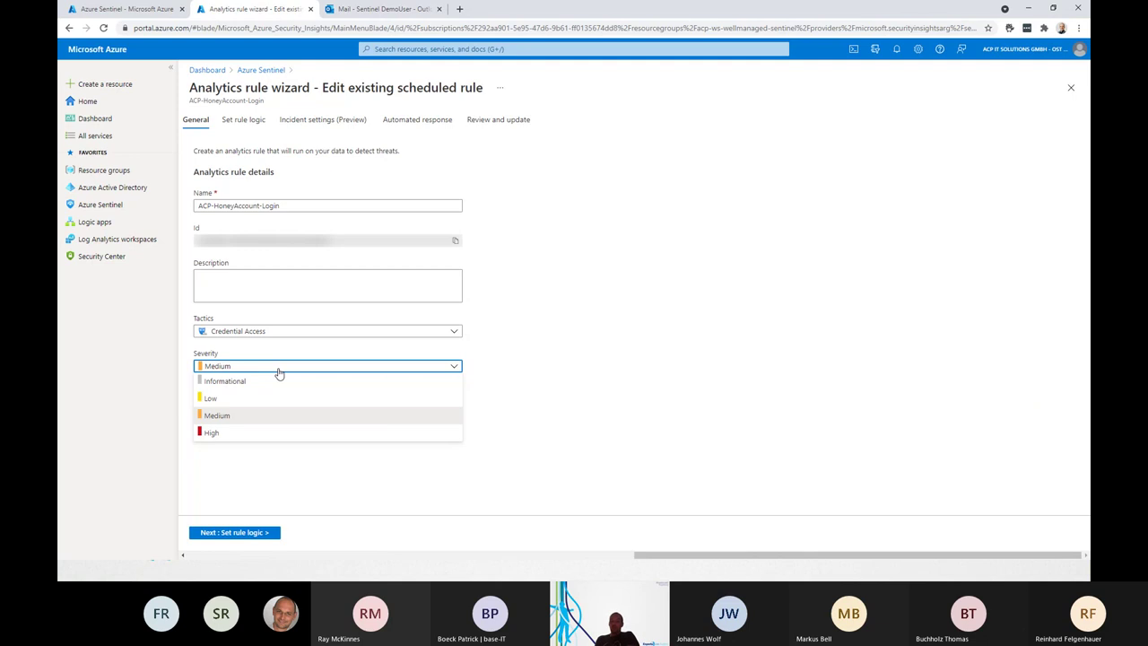
{"action": "left_click", "coordinate": [278, 372]}
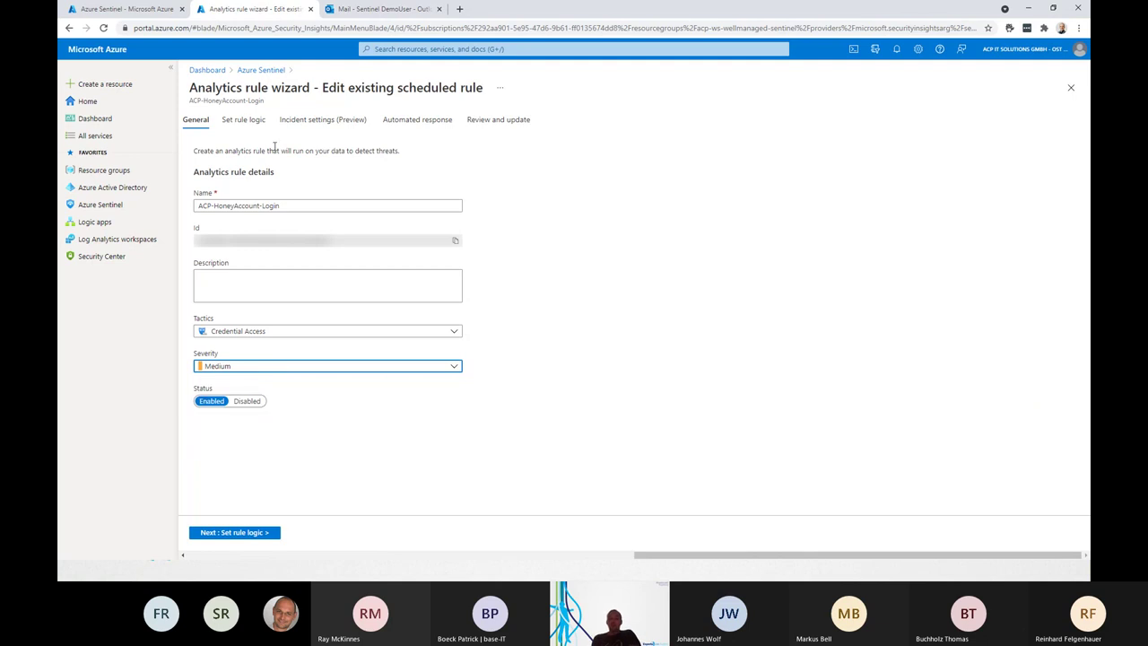
{"action": "left_click", "coordinate": [248, 124]}
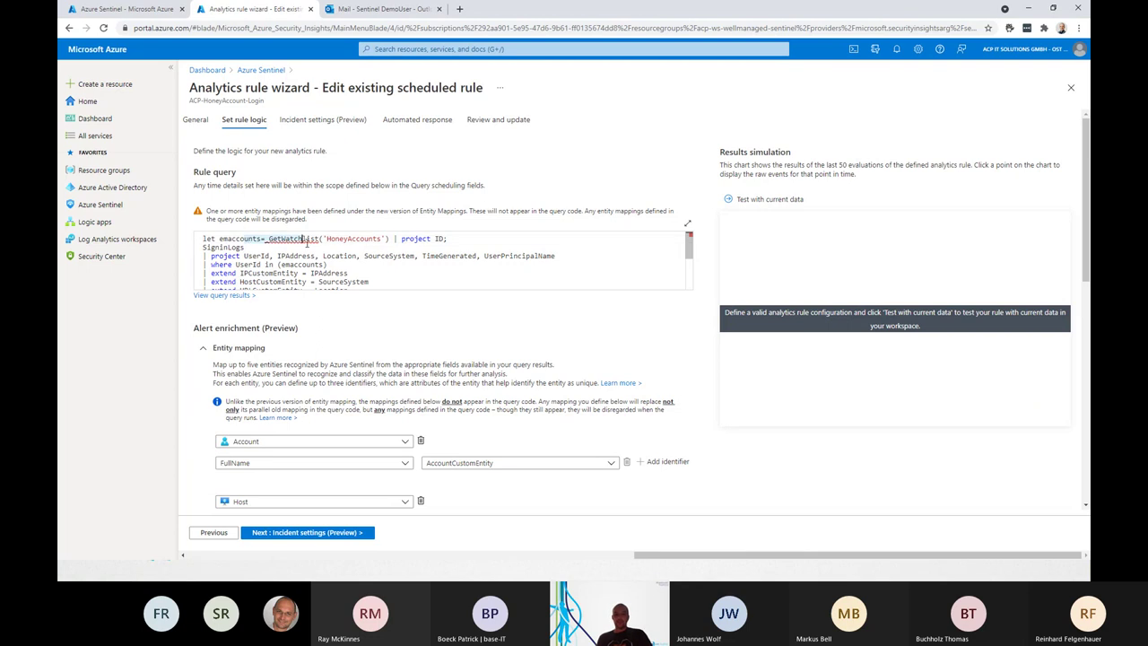
{"action": "left_click", "coordinate": [265, 249]}
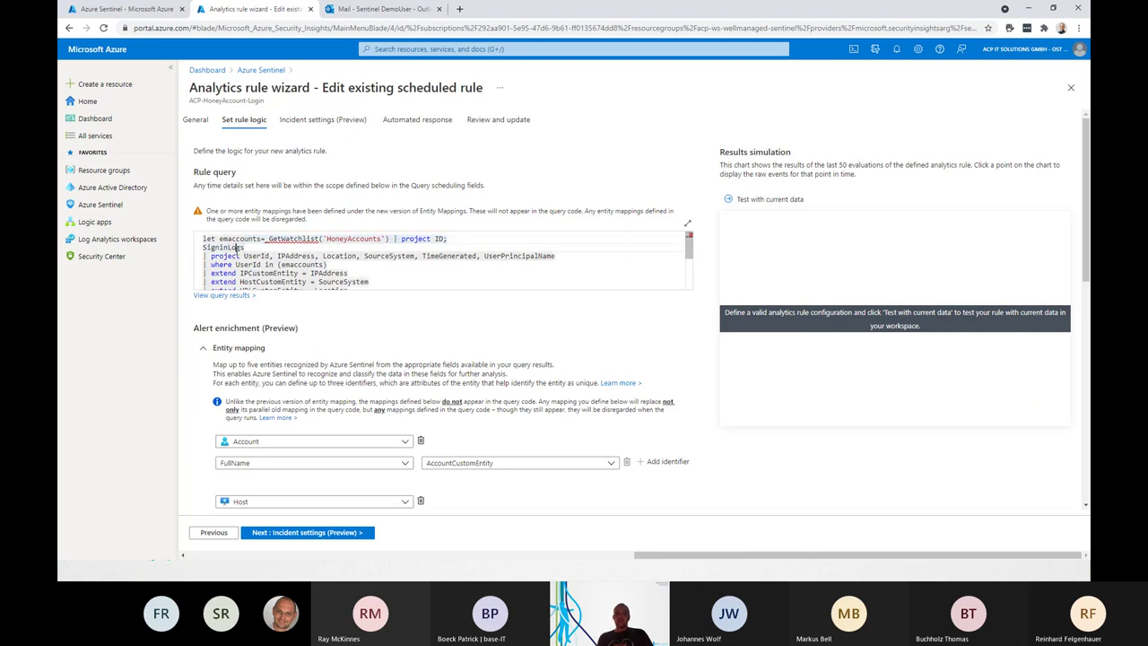
{"action": "left_click", "coordinate": [228, 248]}
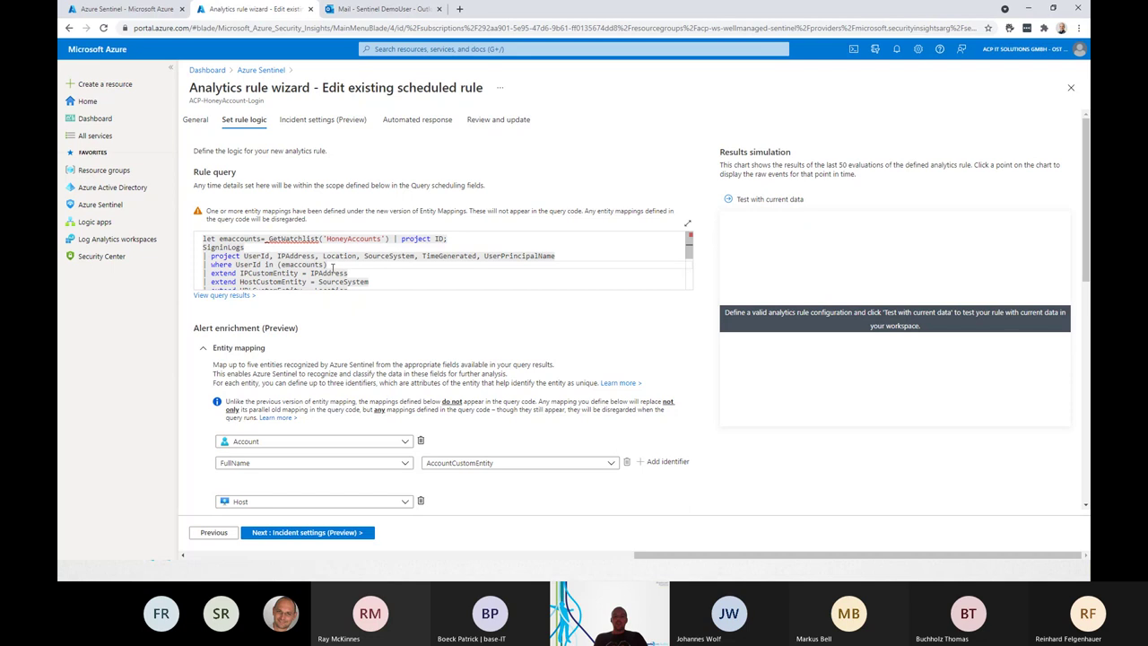
{"action": "left_click_drag", "start_coordinate": [329, 264], "coordinate": [213, 266]}
{"action": "left_click", "coordinate": [212, 265]}
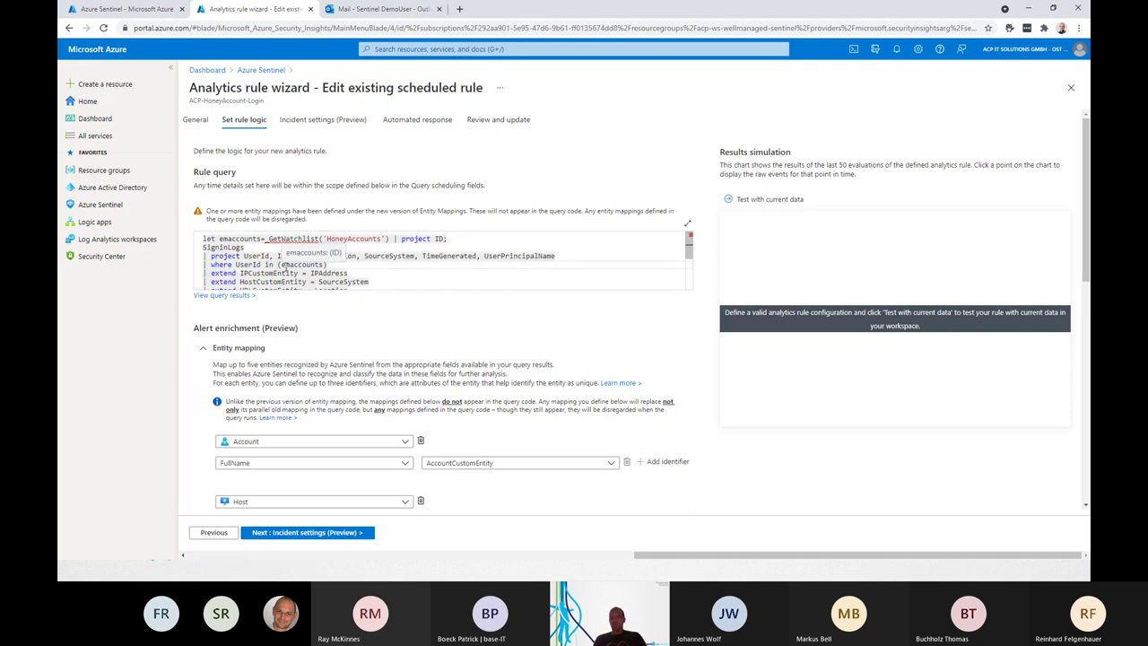
{"action": "scroll", "coordinate": [240, 278], "scroll_direction": "down", "scroll_amount": 1}
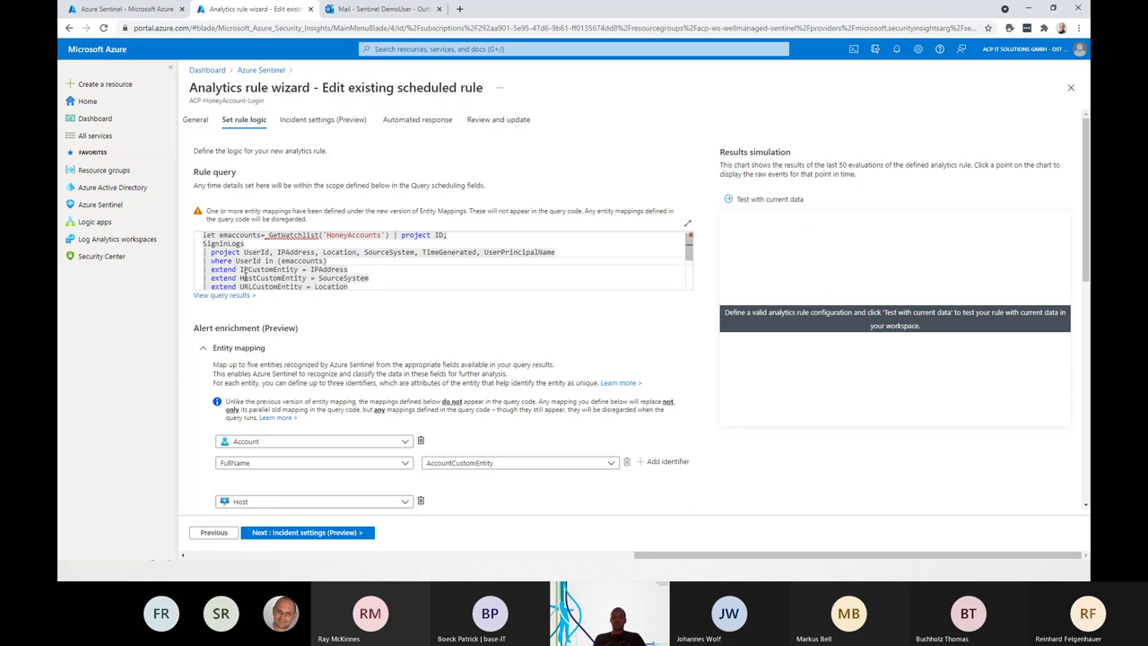
{"action": "scroll", "coordinate": [212, 269], "scroll_direction": "down", "scroll_amount": 1}
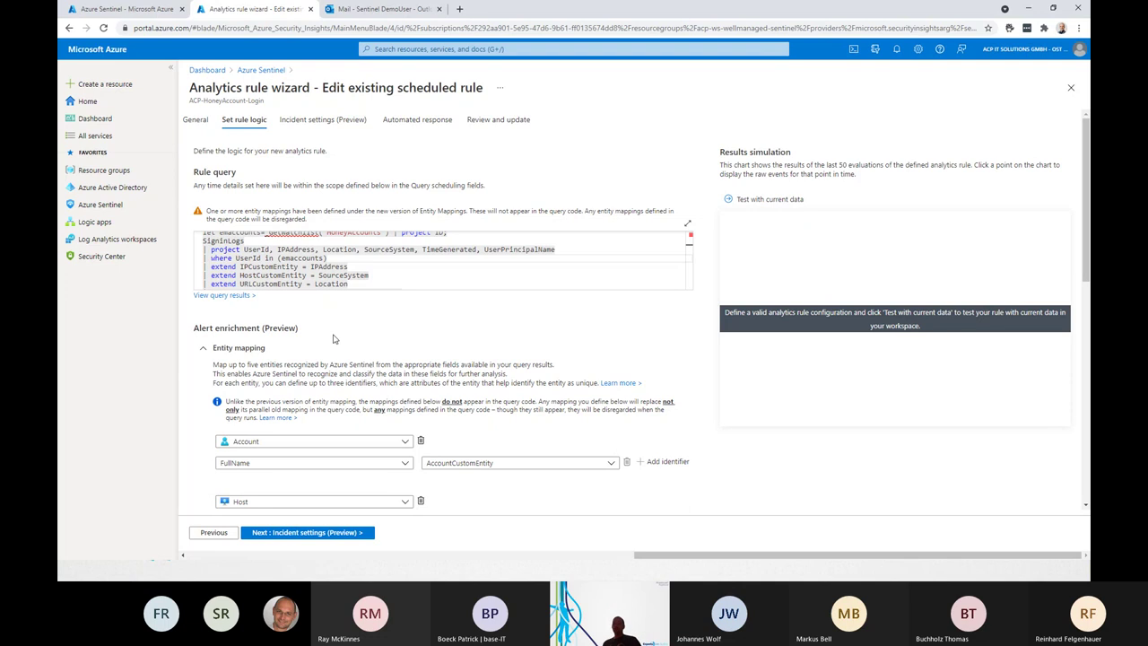
{"action": "scroll", "coordinate": [333, 338], "scroll_direction": "down", "scroll_amount": 1}
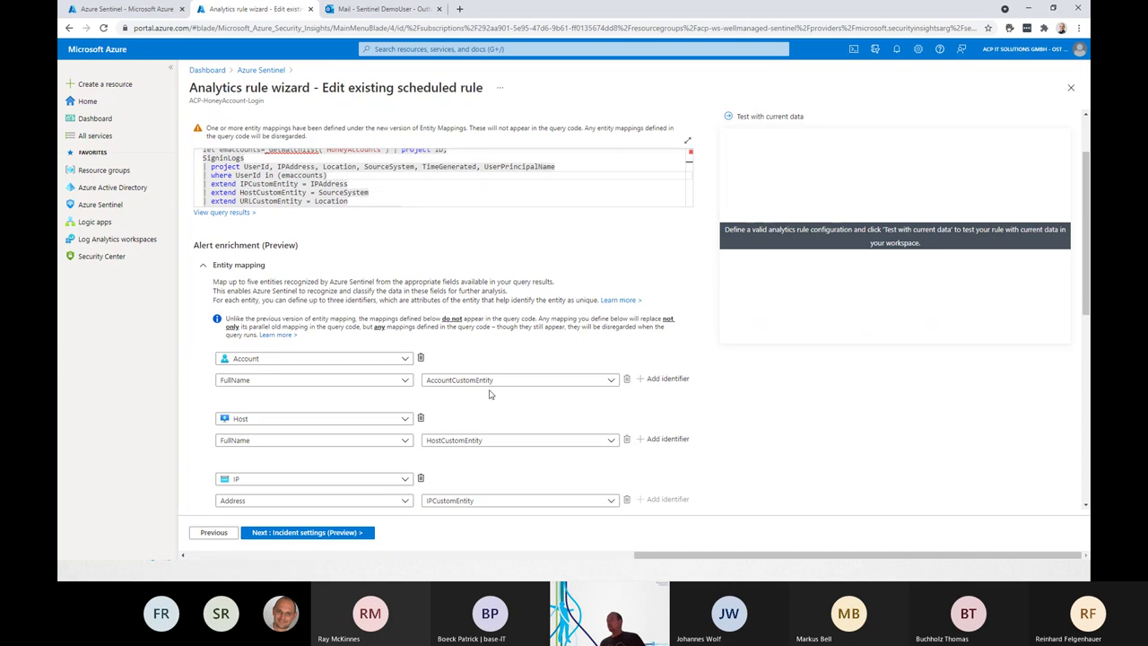
{"action": "scroll", "coordinate": [489, 393], "scroll_direction": "down", "scroll_amount": 1}
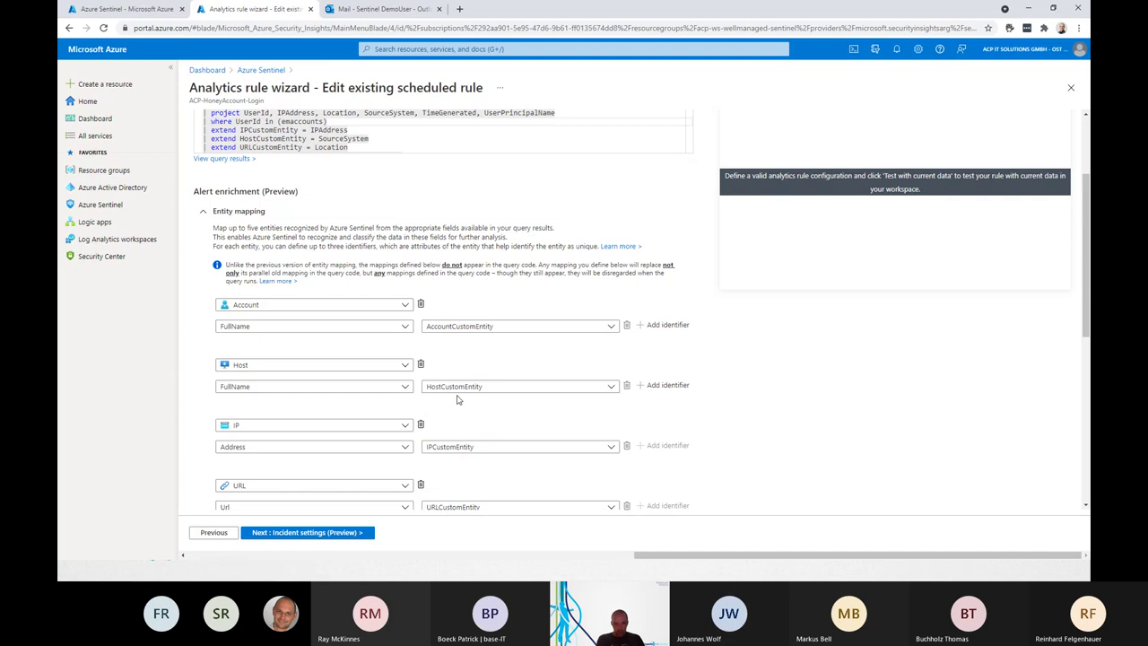
{"action": "scroll", "coordinate": [457, 398], "scroll_direction": "down", "scroll_amount": 1}
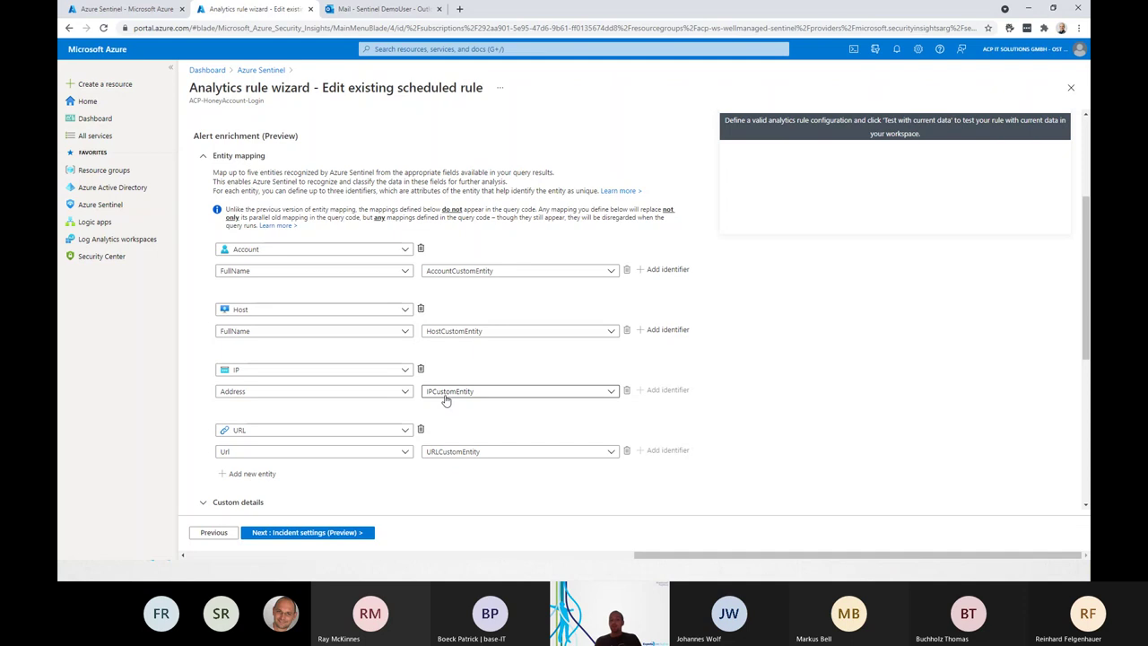
{"action": "scroll", "coordinate": [446, 399], "scroll_direction": "up", "scroll_amount": 4}
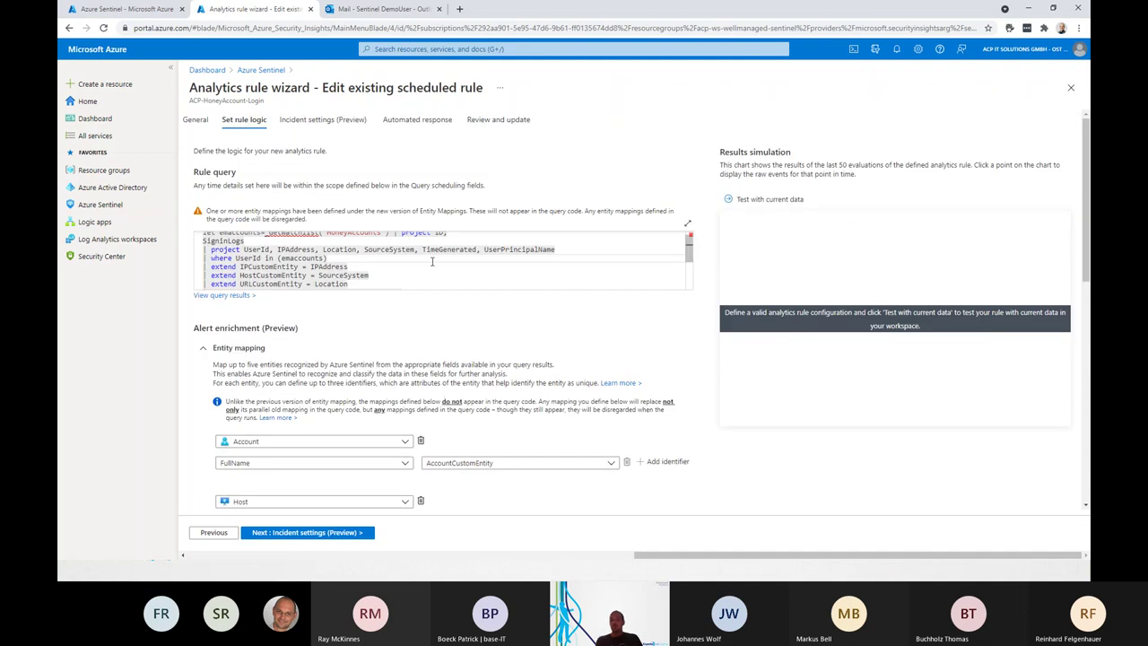
{"action": "left_click", "coordinate": [460, 239]}
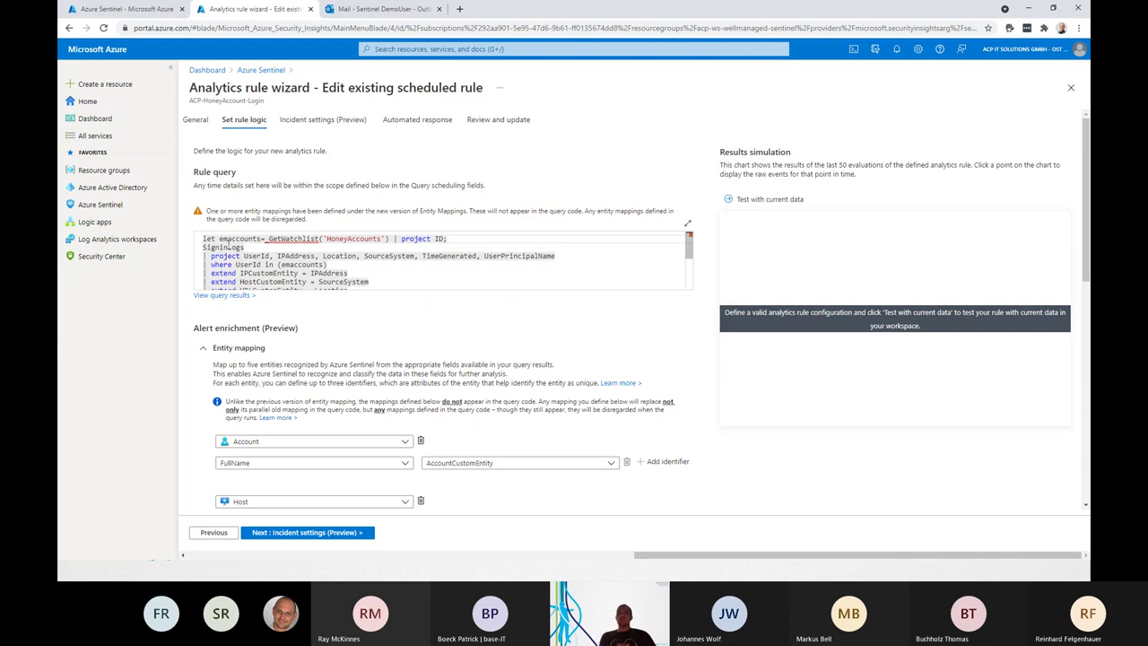
{"action": "mouse_move", "coordinate": [219, 247]}
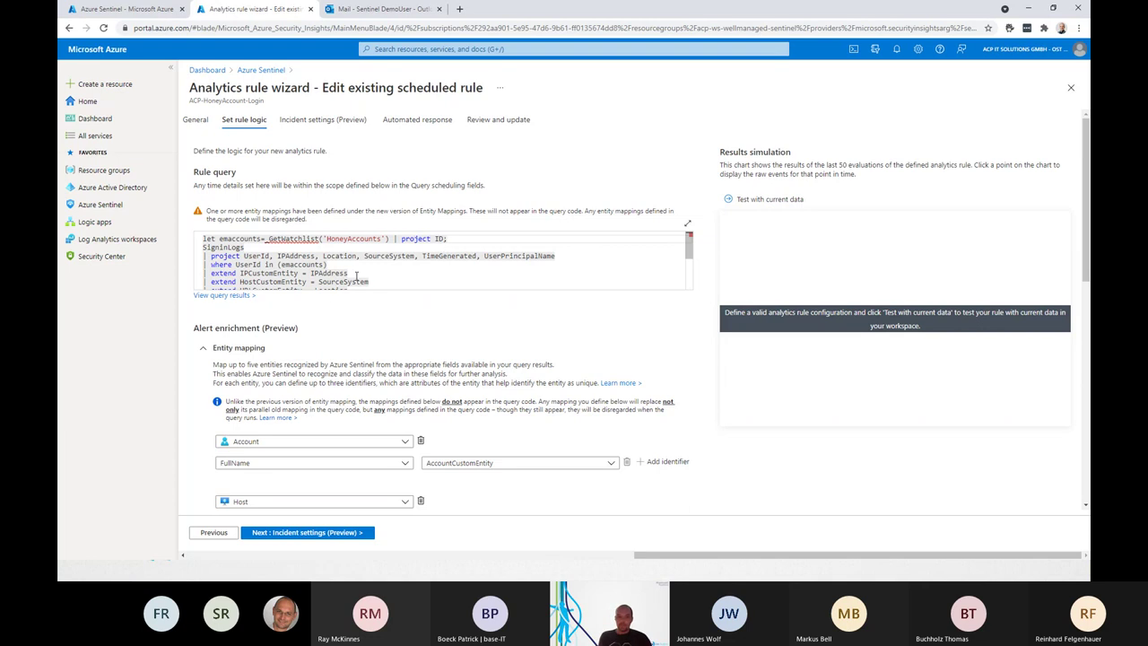
{"action": "scroll", "coordinate": [356, 275], "scroll_direction": "down", "scroll_amount": 2}
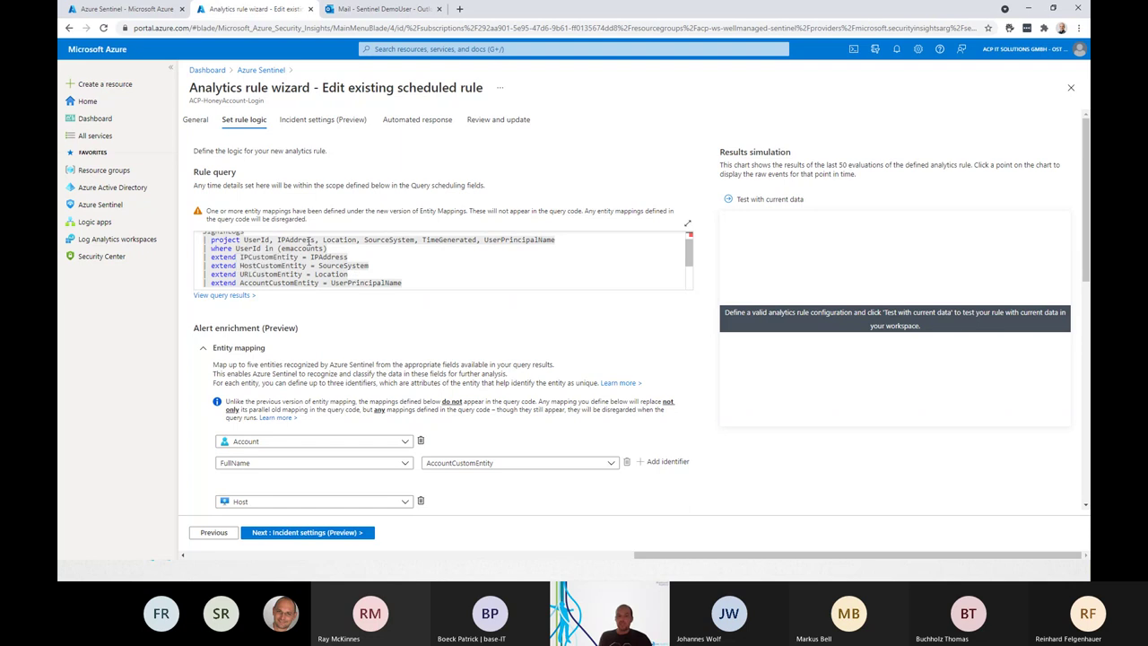
{"action": "left_click", "coordinate": [311, 249]}
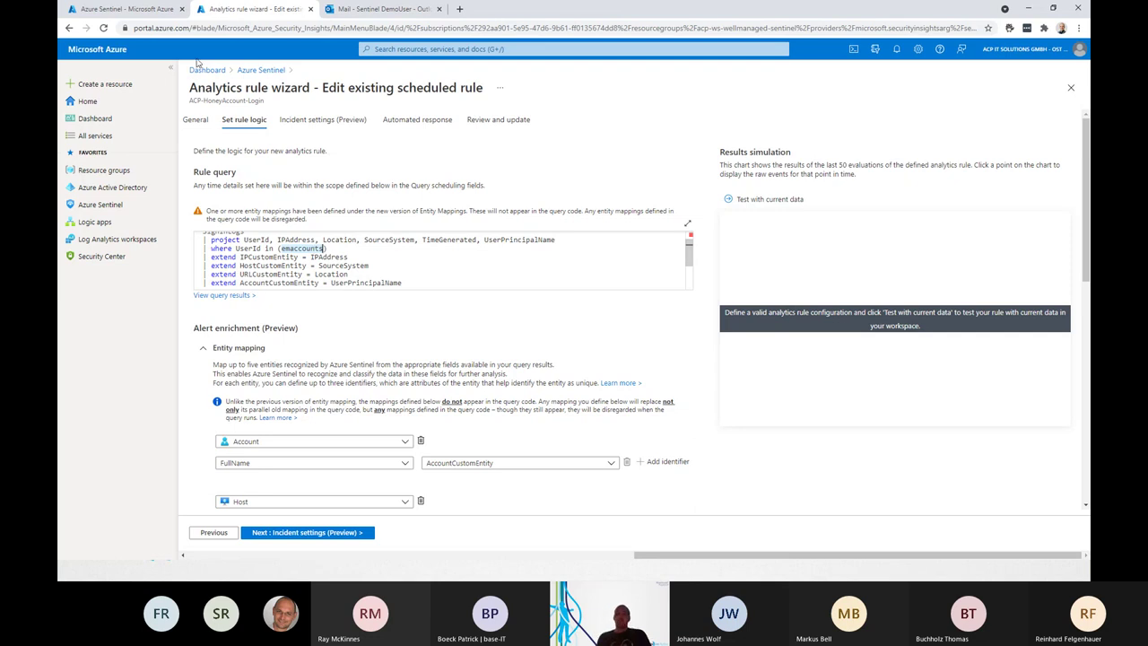
Step: Return to Azure Sentinel and open the HoneyAccounts watchlist's items for editing
{"action": "left_click", "coordinate": [267, 70]}
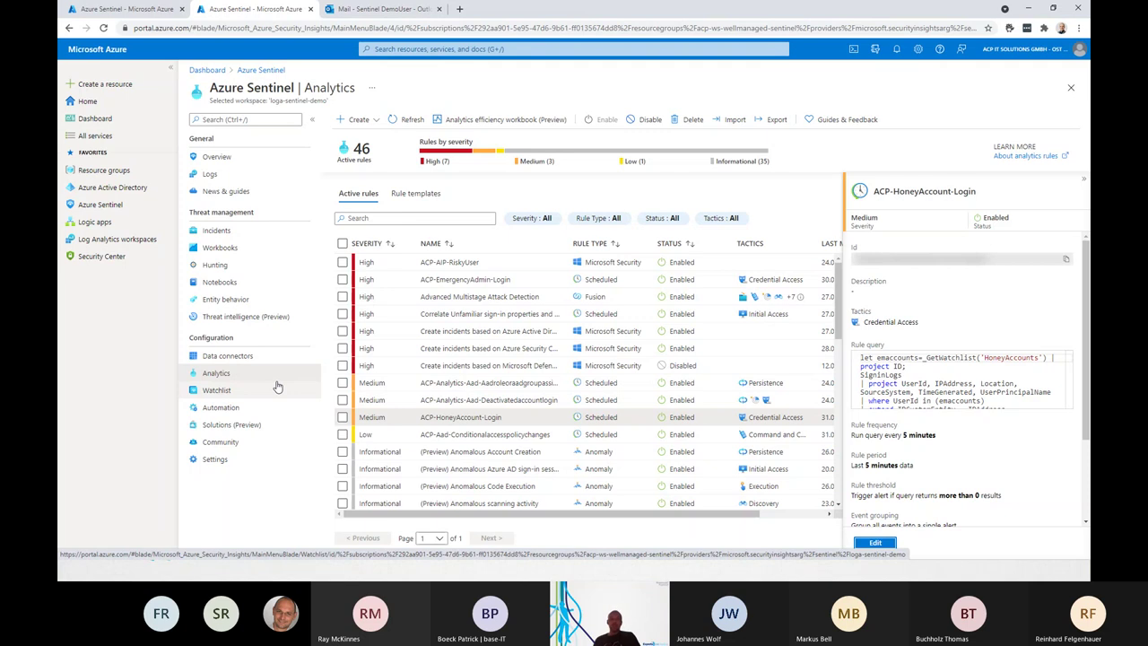
{"action": "left_click", "coordinate": [277, 386]}
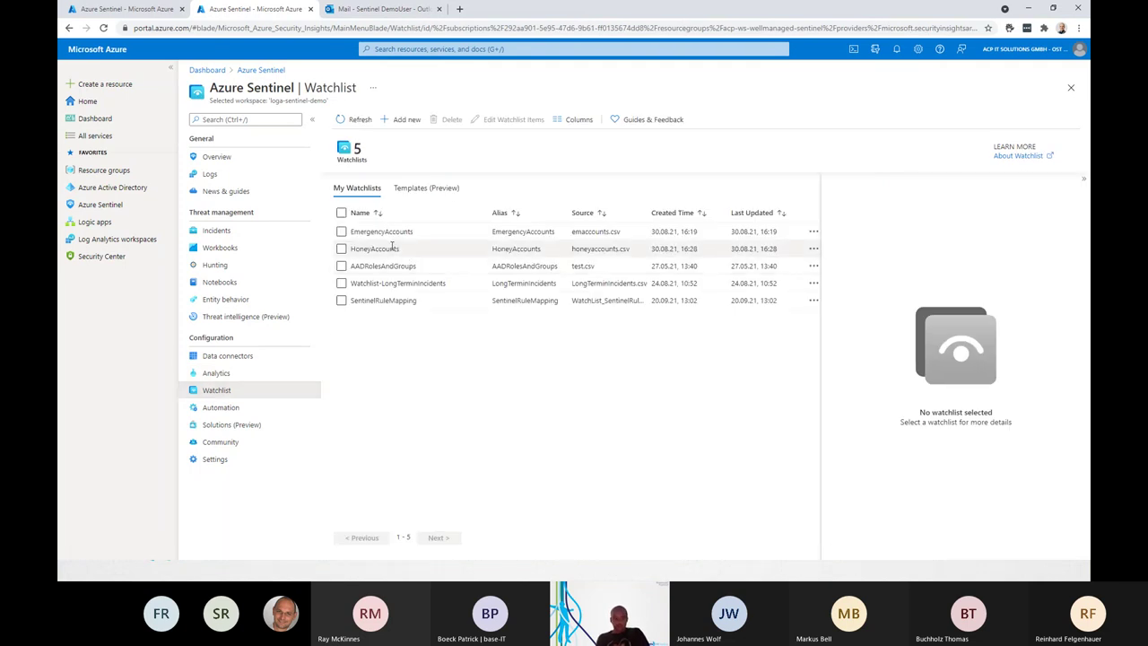
{"action": "left_click", "coordinate": [395, 250]}
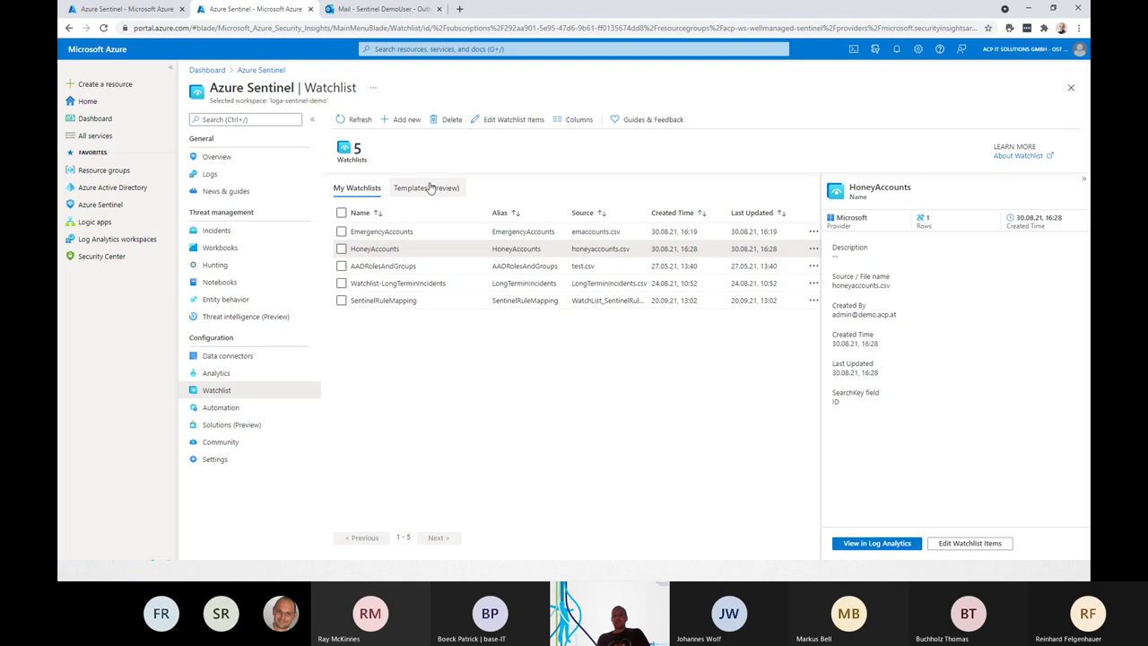
{"action": "left_click", "coordinate": [516, 120]}
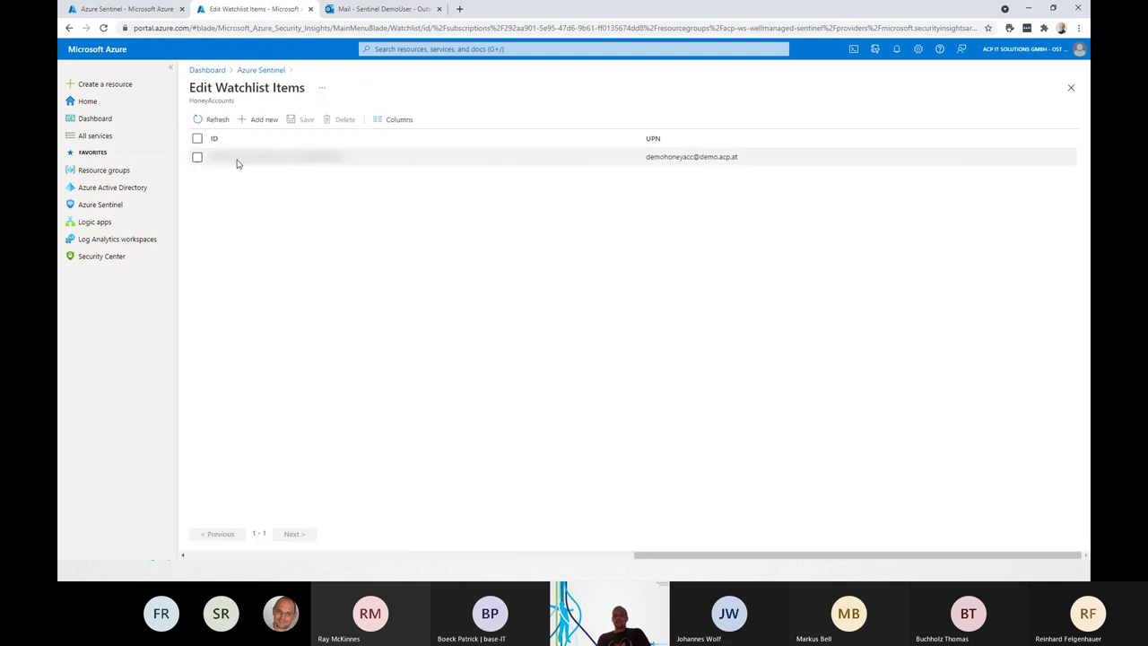
Step: Start a new HoneyAccounts entry, then close the Add Watchlist Item form and item editor unsaved
{"action": "left_click", "coordinate": [255, 129]}
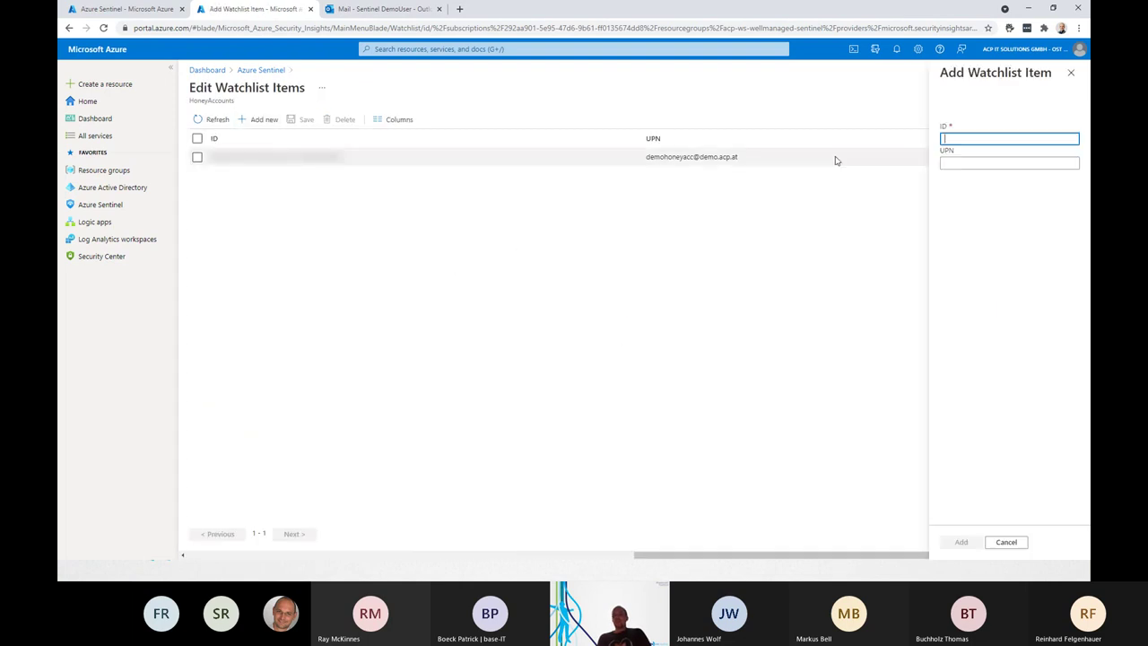
{"action": "left_click", "coordinate": [959, 138]}
{"action": "left_click", "coordinate": [1010, 128]}
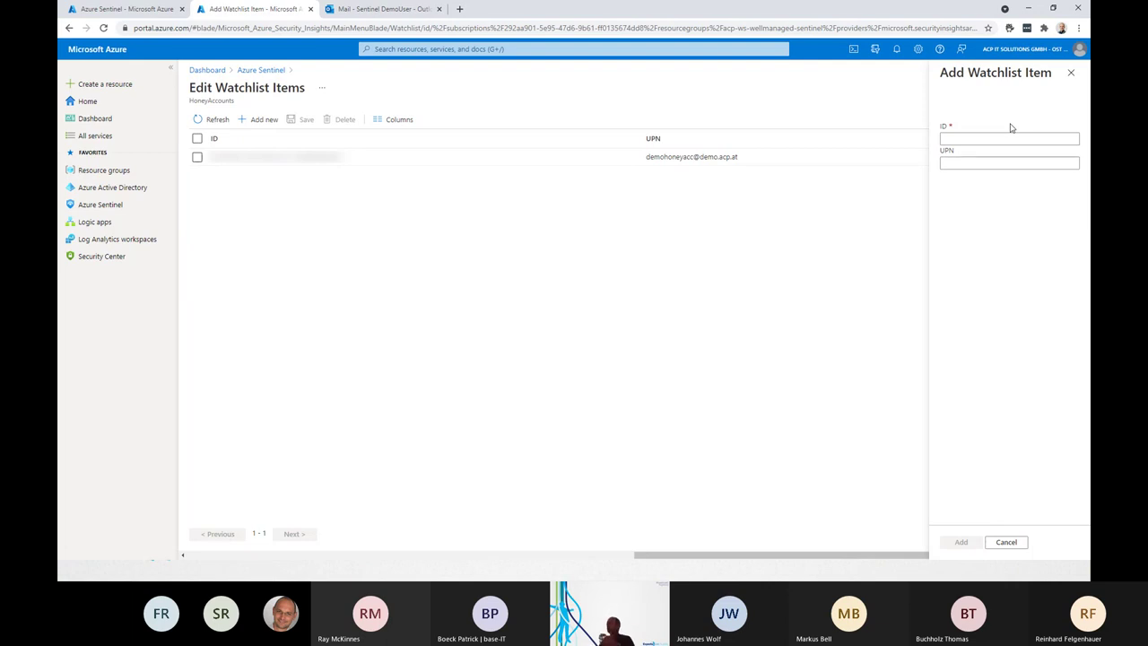
{"action": "left_click", "coordinate": [1071, 73]}
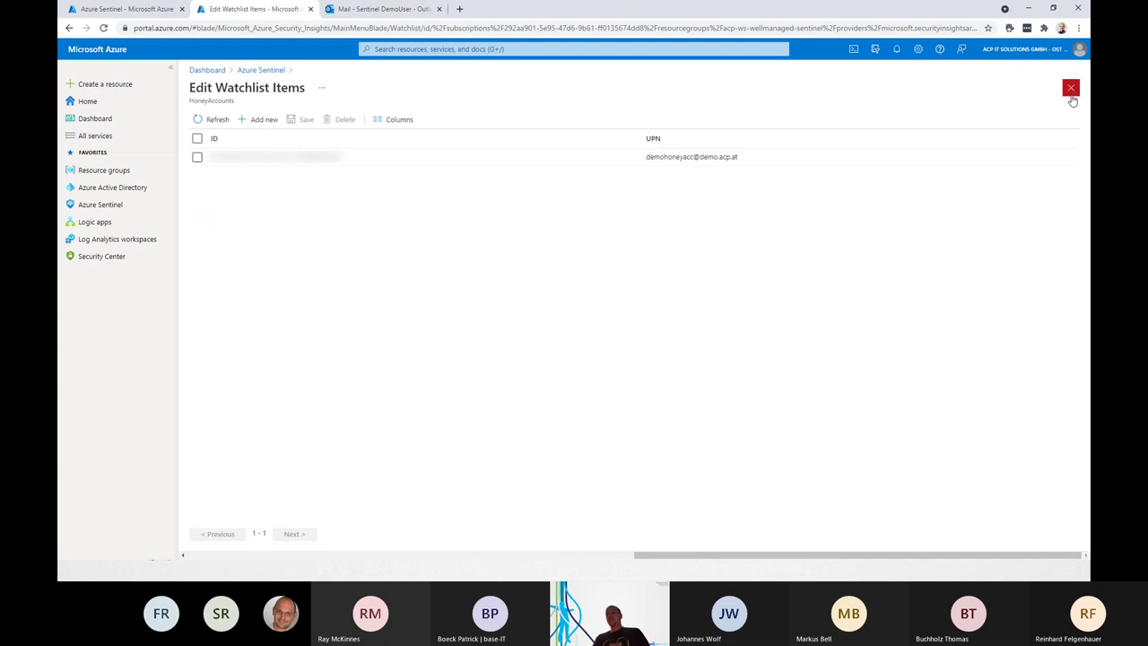
{"action": "left_click", "coordinate": [1071, 89]}
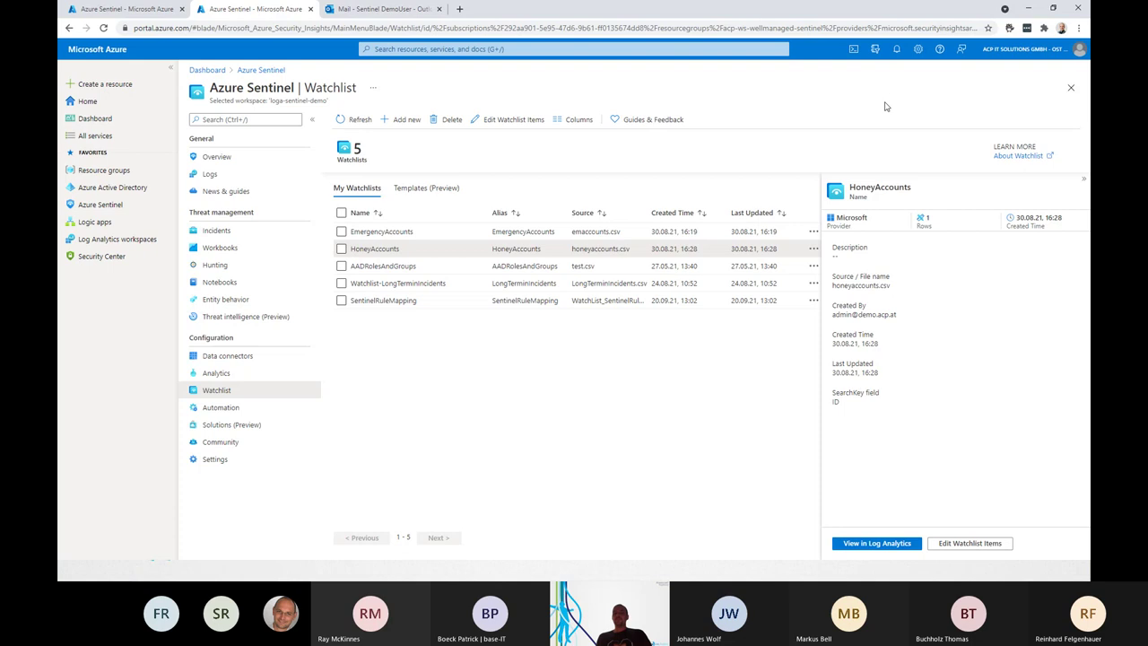
Step: Review the ACP-AIP-RiskyUser rule's settings in the edit wizard, then close it without changes
{"action": "left_click", "coordinate": [220, 375]}
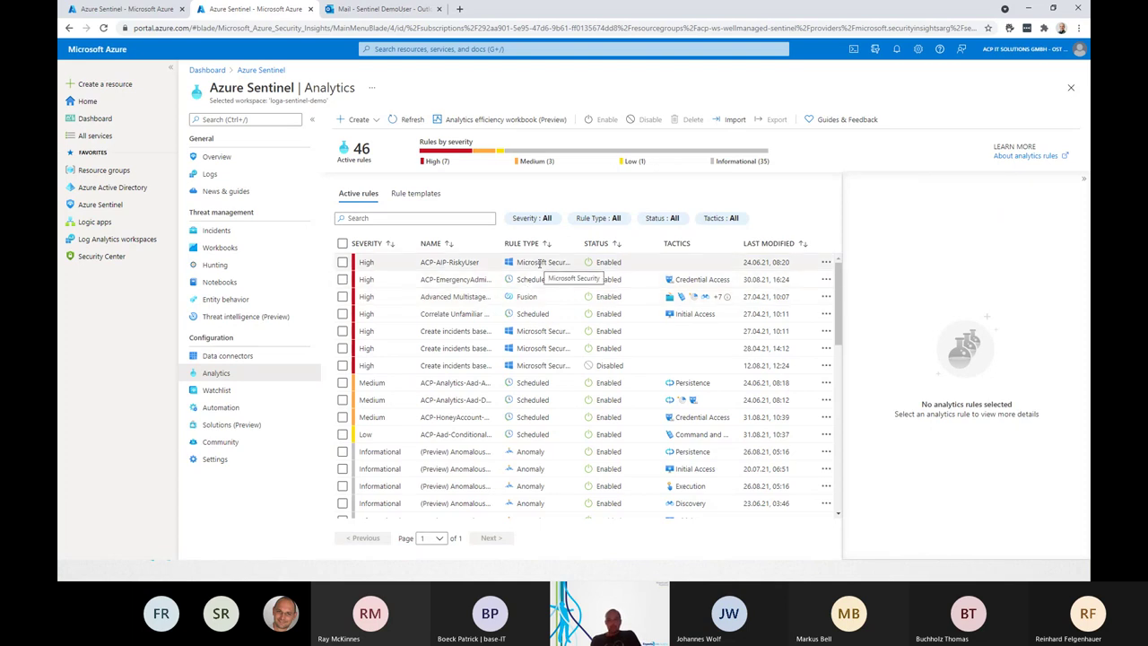
{"action": "left_click", "coordinate": [540, 263]}
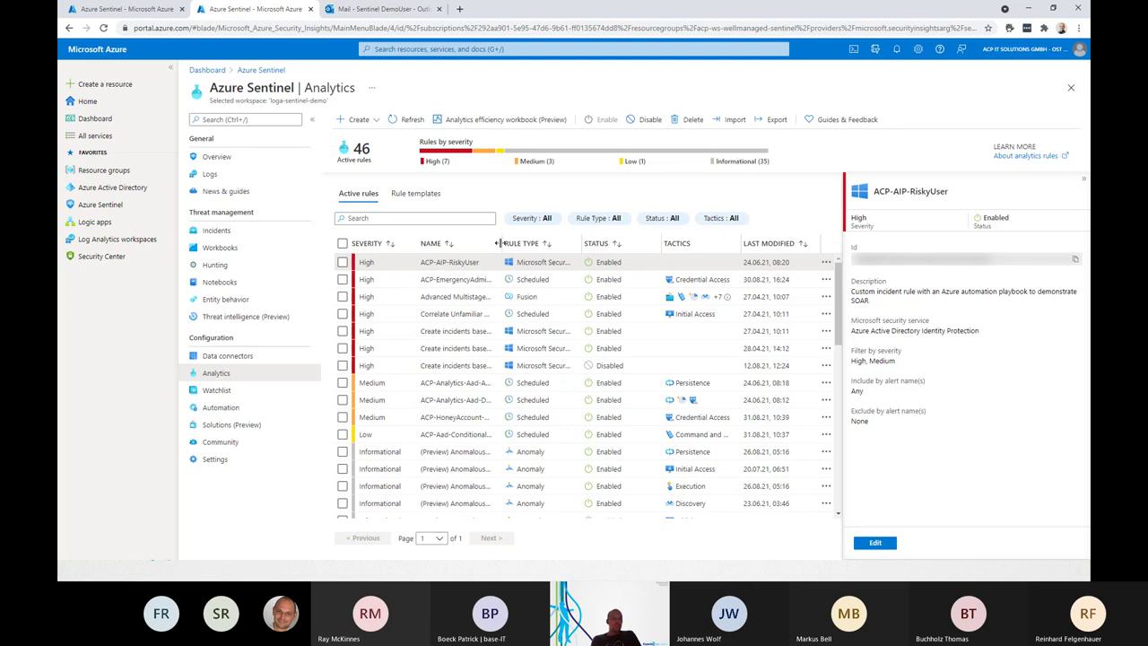
{"action": "mouse_move", "coordinate": [527, 243]}
{"action": "left_mouse_down"}
{"action": "mouse_move", "coordinate": [498, 241]}
{"action": "mouse_move", "coordinate": [538, 240]}
{"action": "left_mouse_up"}
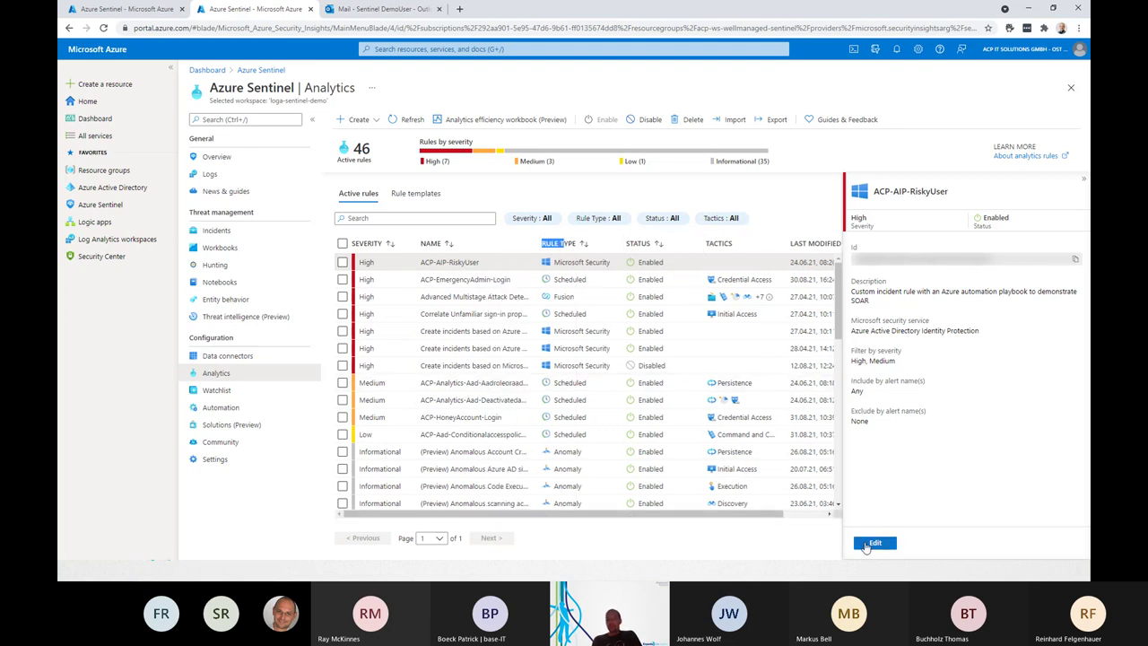
{"action": "left_click", "coordinate": [874, 543]}
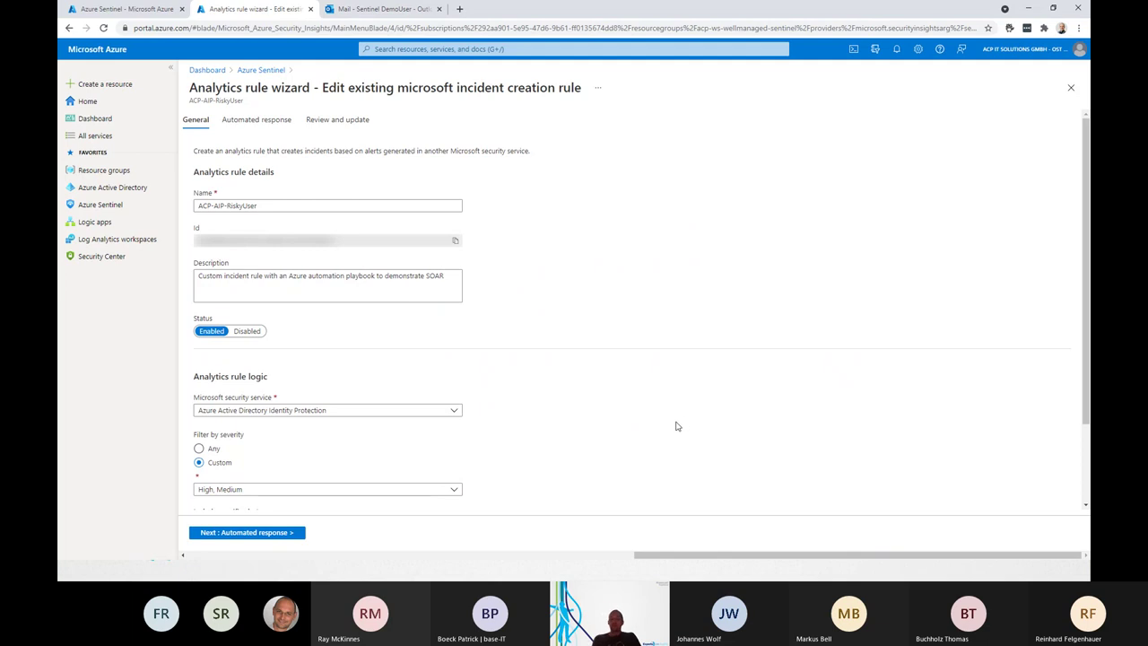
{"action": "scroll", "coordinate": [676, 425], "scroll_direction": "down", "scroll_amount": 1}
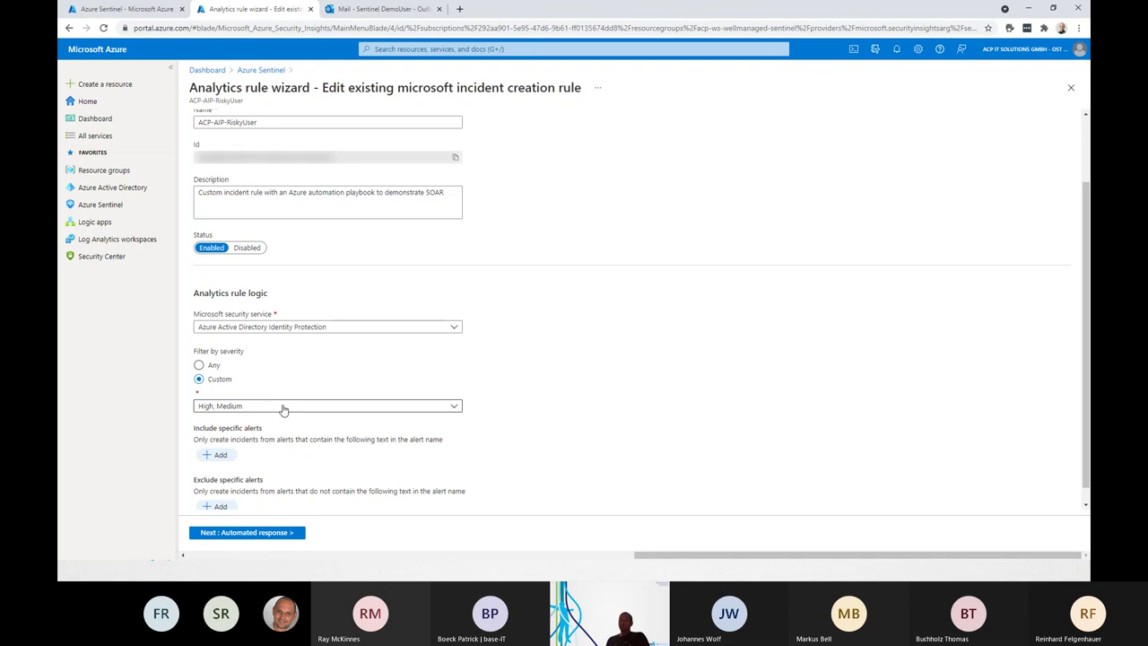
{"action": "scroll", "coordinate": [283, 409], "scroll_direction": "up", "scroll_amount": 2}
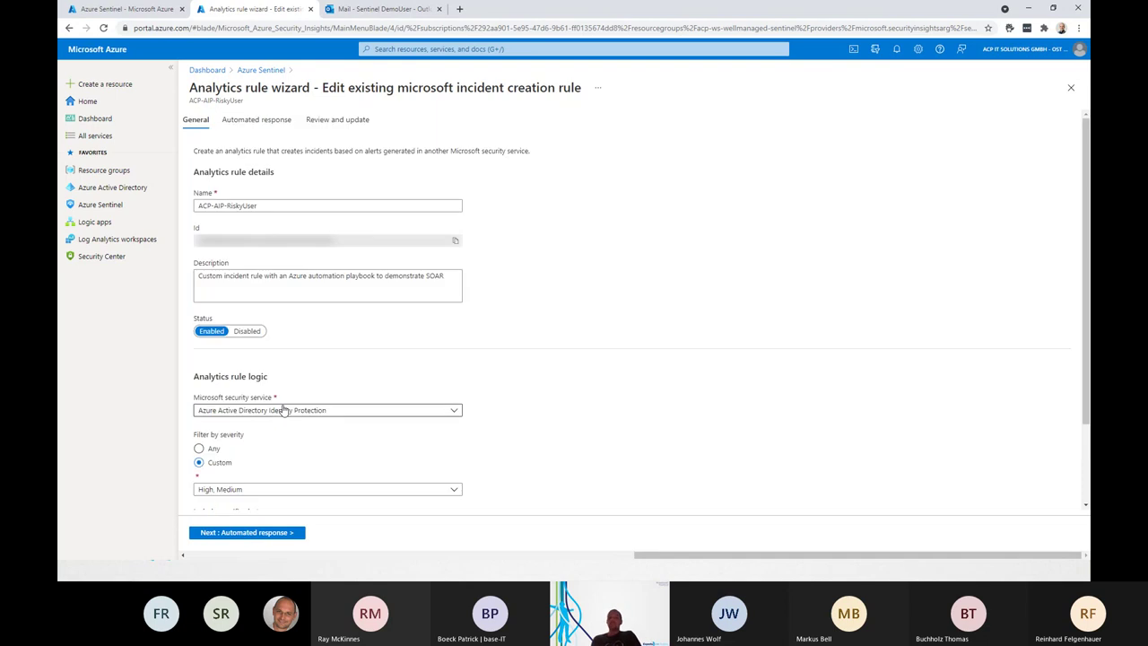
{"action": "left_click", "coordinate": [1071, 88]}
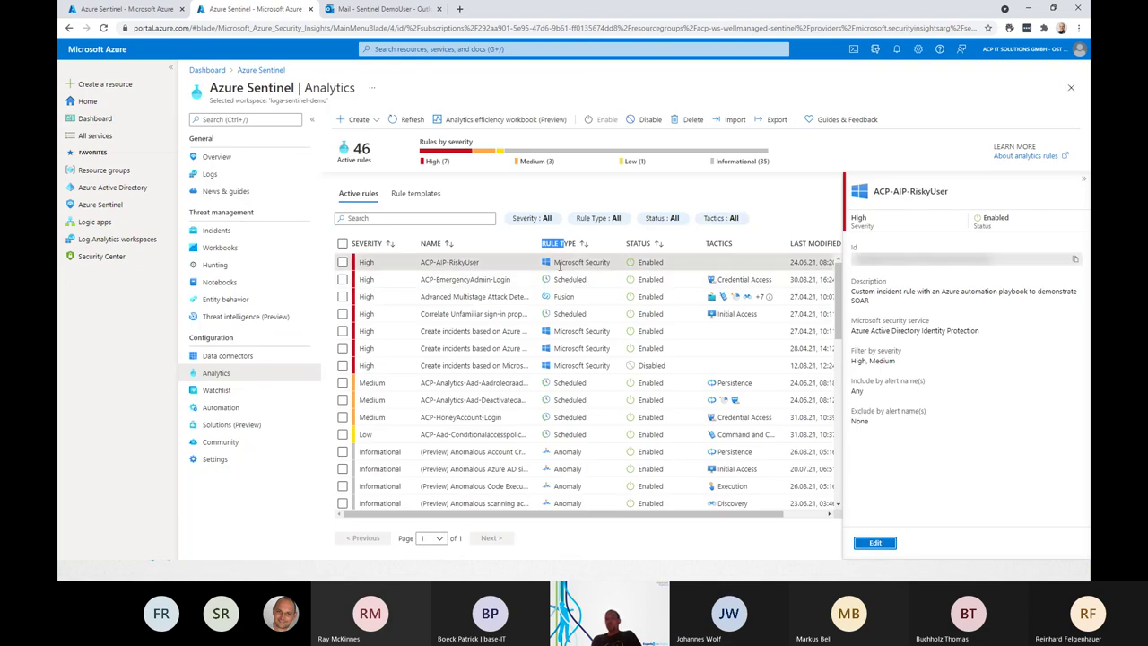
Step: Show the Advanced Multistage Attack Detection rule's details, highlighting its Fusion rule type
{"action": "left_click", "coordinate": [554, 261]}
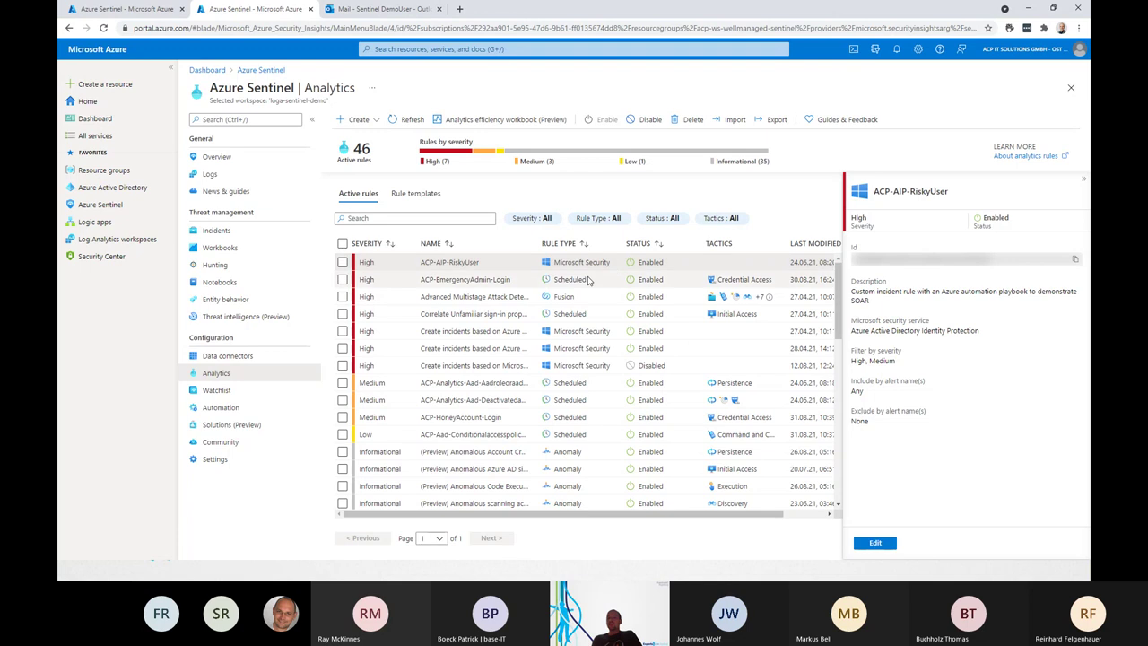
{"action": "left_click", "coordinate": [578, 300]}
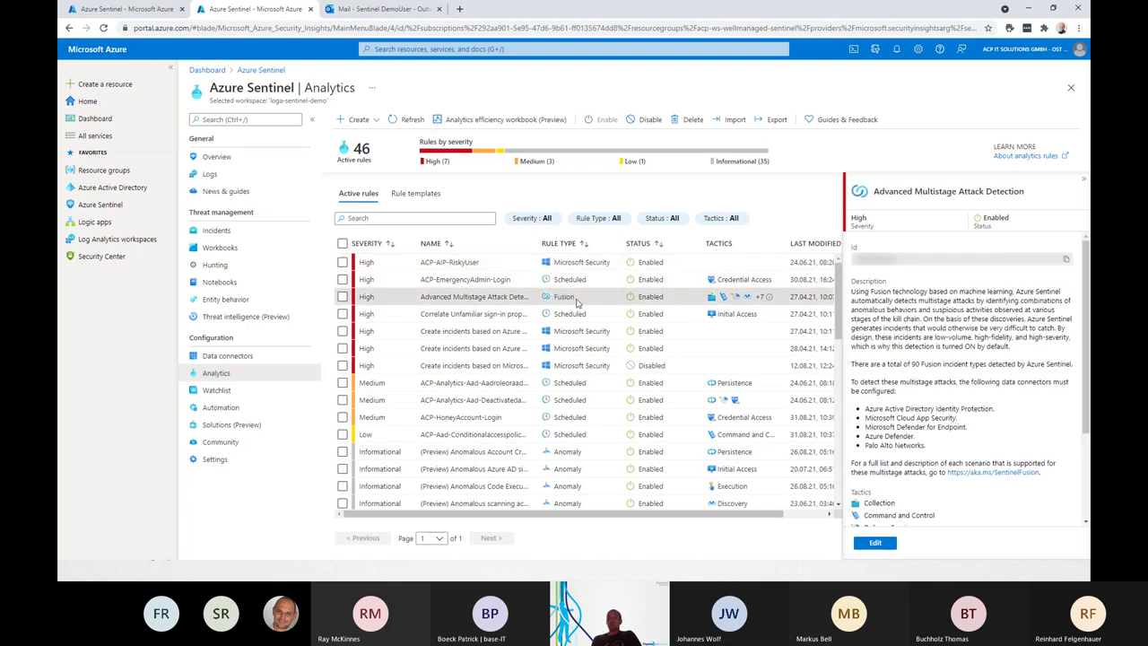
{"action": "double_click", "coordinate": [574, 298]}
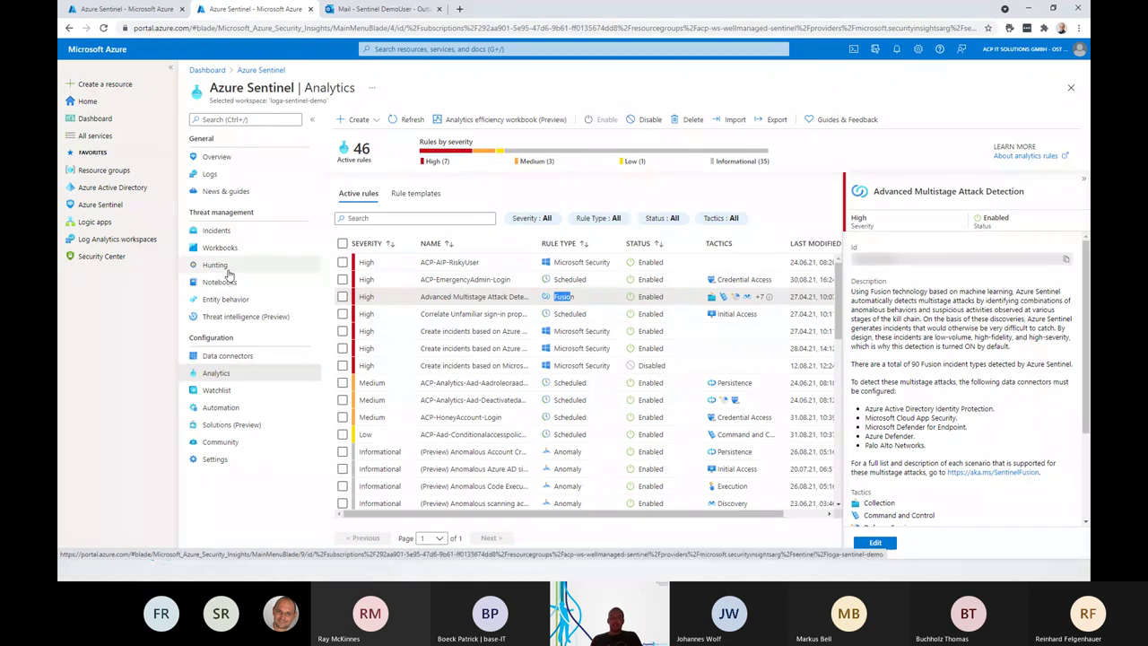
Step: Open Hunting and show the 'Port opened for an Azure Resource' query with its 3 AzureActivity results
{"action": "left_click", "coordinate": [226, 267]}
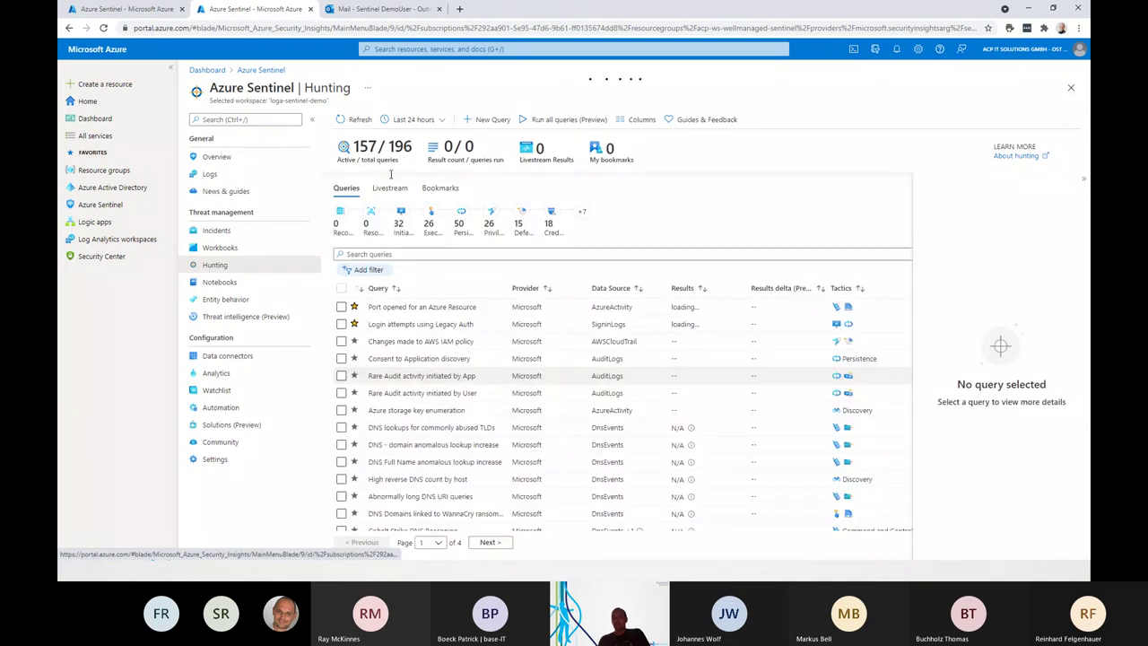
{"action": "left_click_drag", "start_coordinate": [391, 149], "coordinate": [355, 149]}
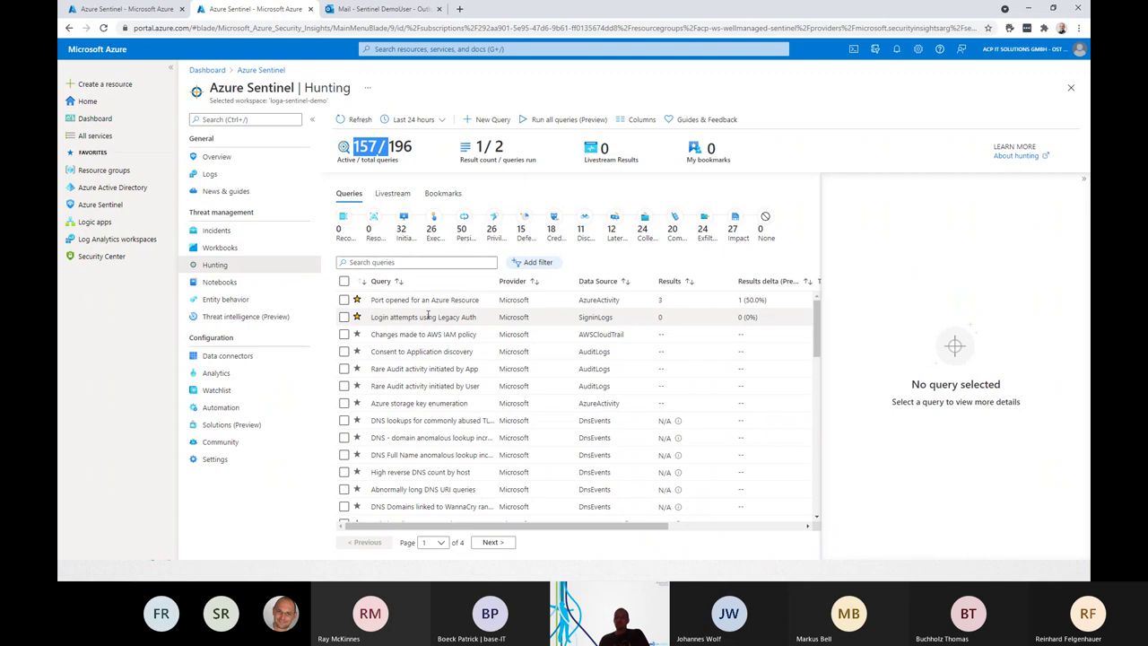
{"action": "left_click", "coordinate": [426, 302]}
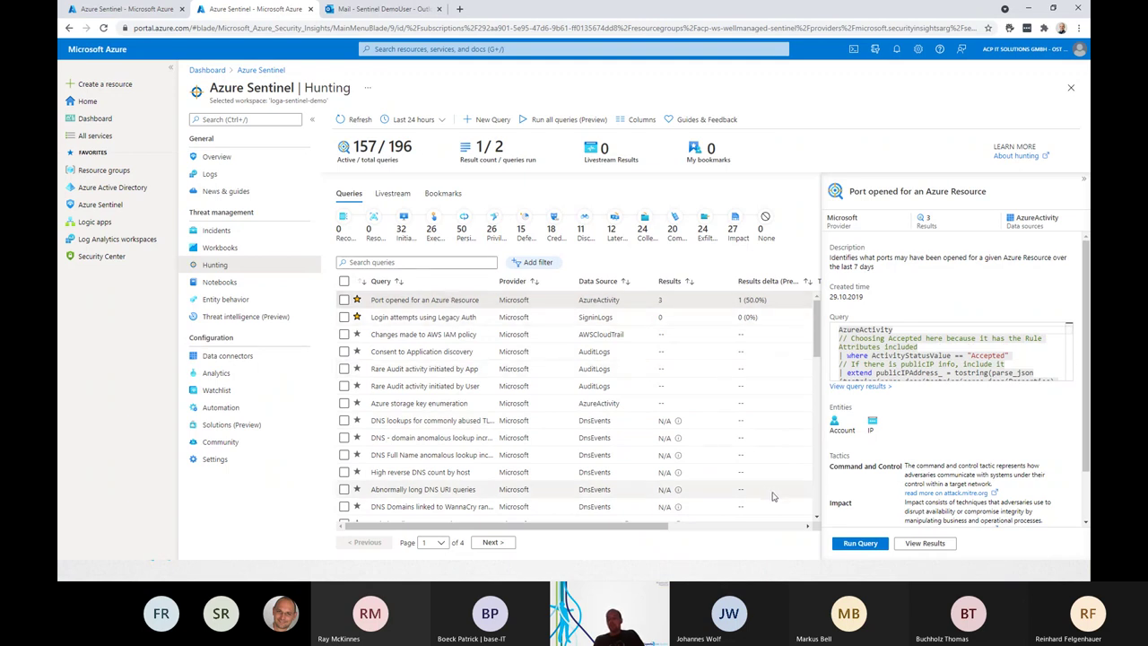
{"action": "left_click", "coordinate": [919, 544]}
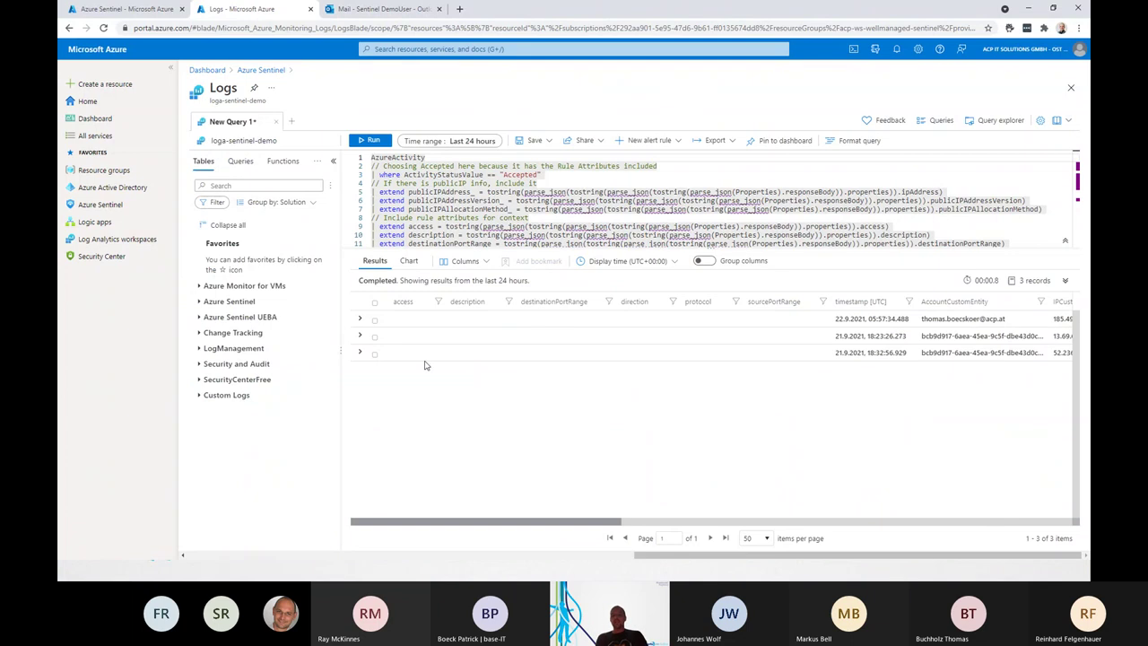
{"action": "left_click", "coordinate": [360, 318]}
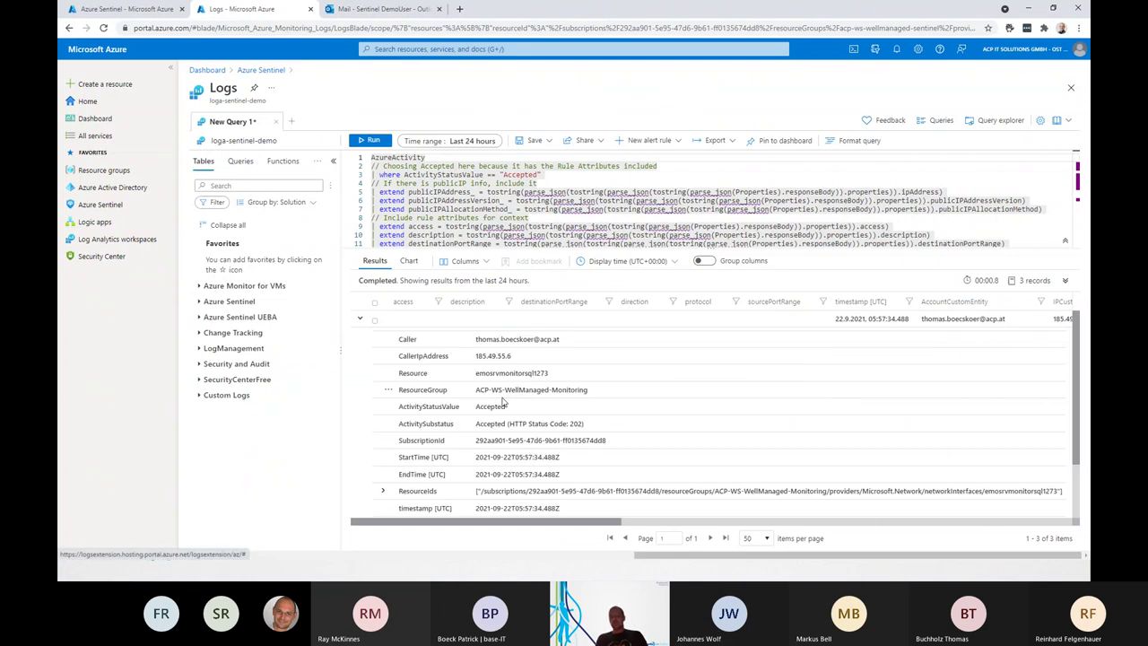
{"action": "scroll", "coordinate": [505, 395], "scroll_direction": "down", "scroll_amount": 2}
{"action": "scroll", "coordinate": [503, 399], "scroll_direction": "up", "scroll_amount": 2}
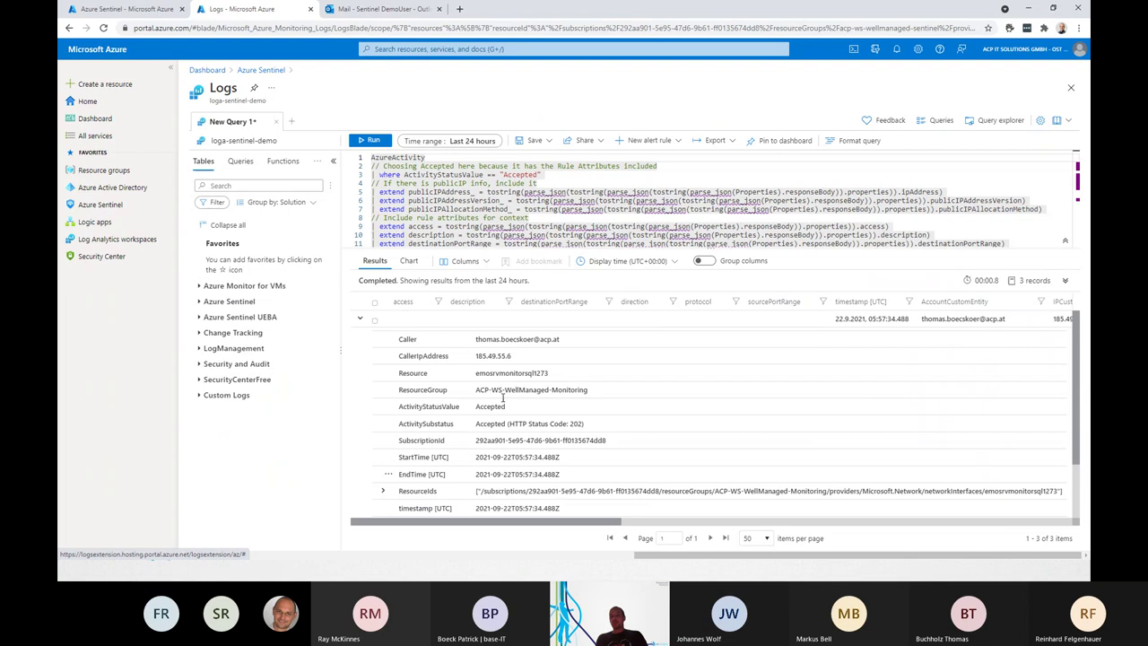
{"action": "left_click", "coordinate": [1070, 87]}
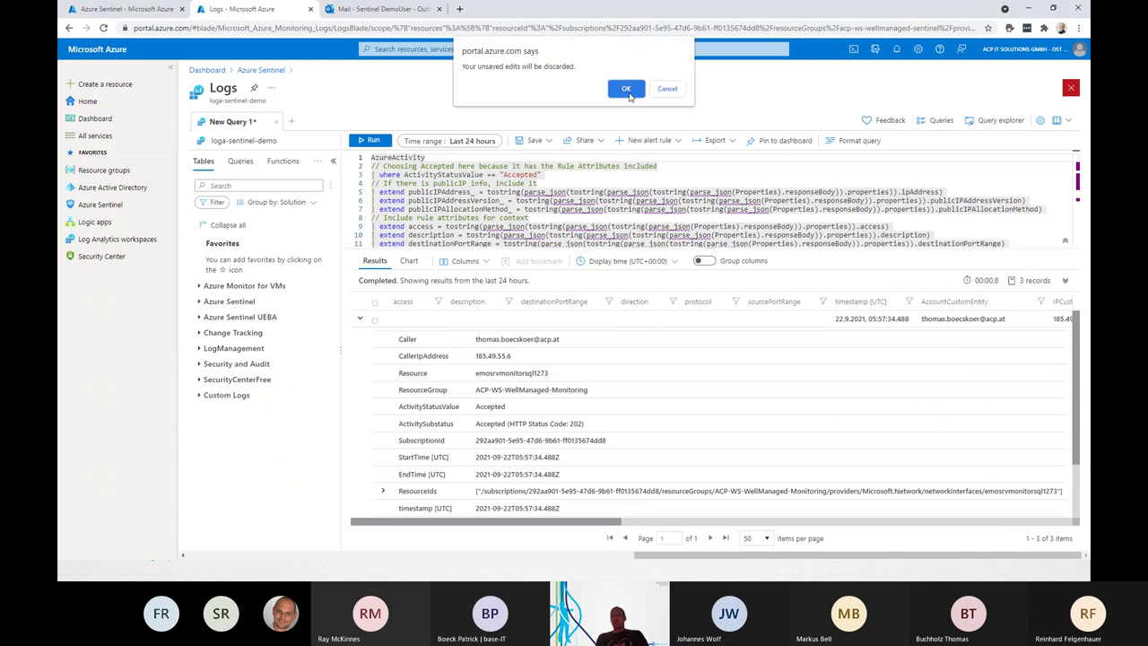
{"action": "left_click", "coordinate": [669, 88]}
{"action": "left_click", "coordinate": [261, 70]}
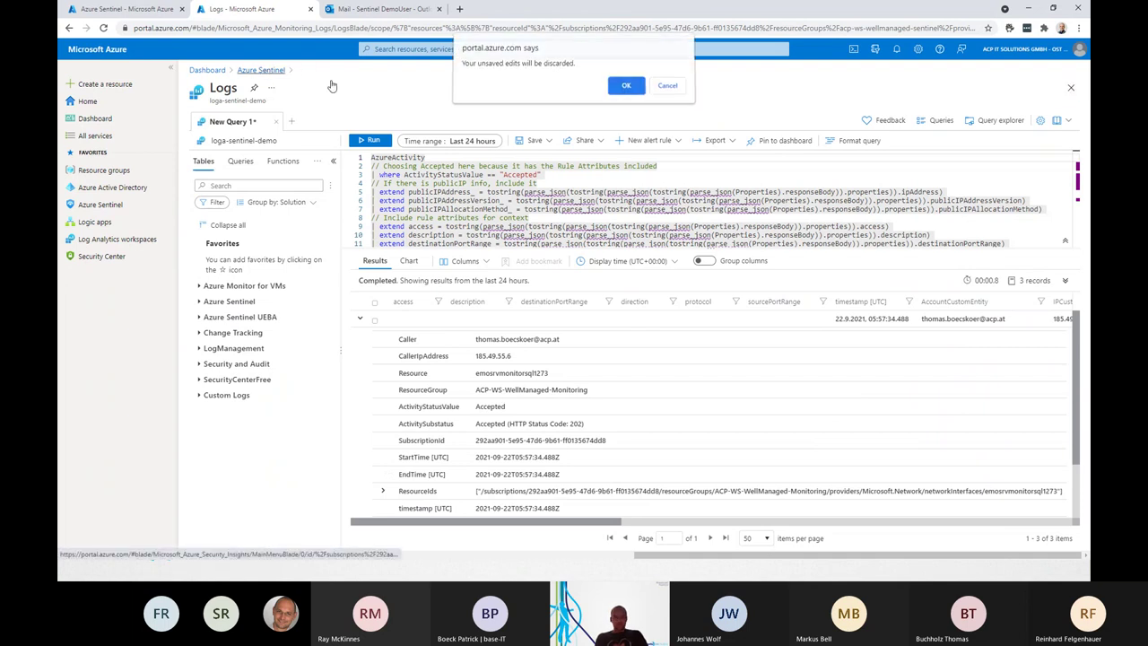
{"action": "left_click", "coordinate": [623, 83]}
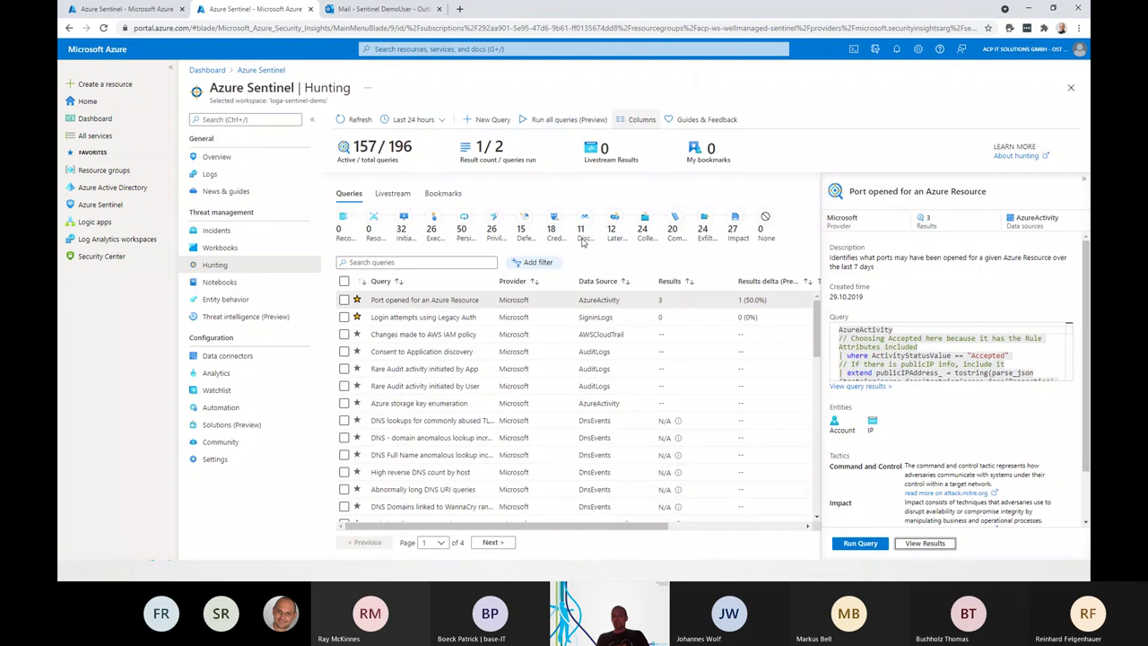
Step: Briefly play then pause the LiveStream-Demo-AADGroupActions livestream, then advance the slide show to 'Handle incident'
{"action": "left_click", "coordinate": [399, 194]}
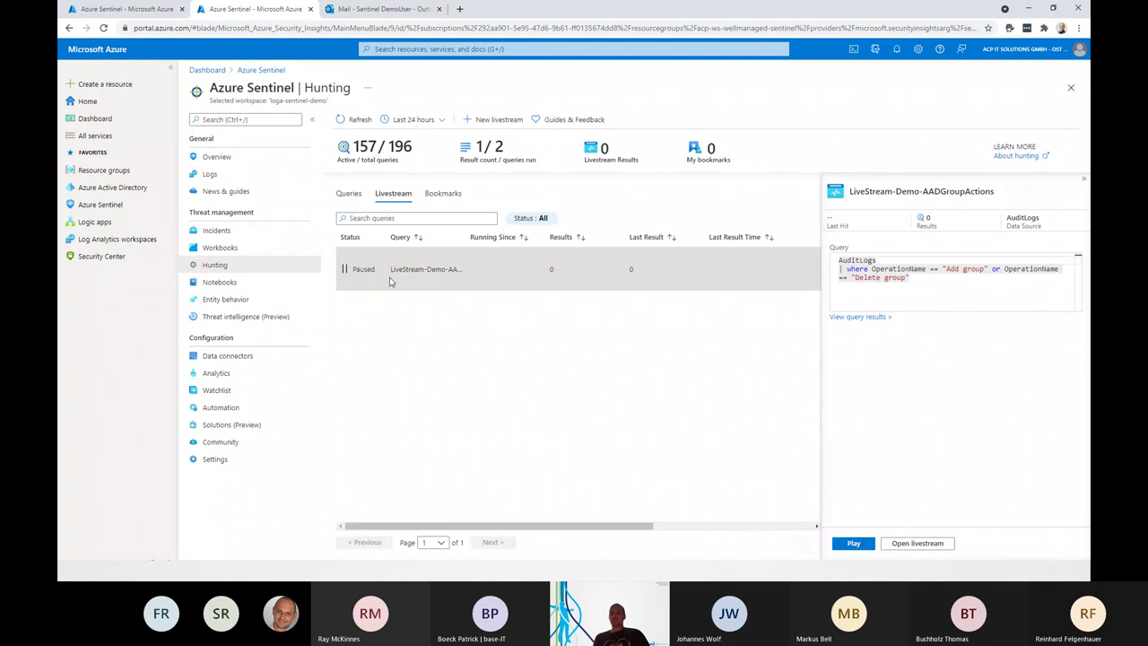
{"action": "left_click", "coordinate": [856, 544]}
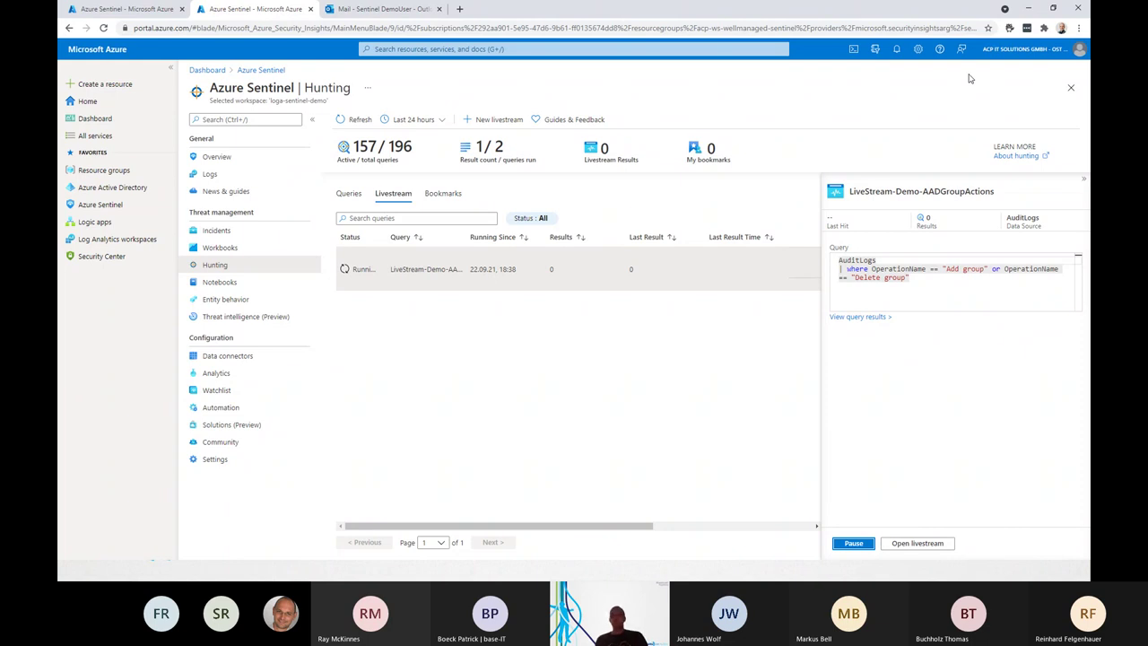
{"action": "left_click", "coordinate": [853, 542]}
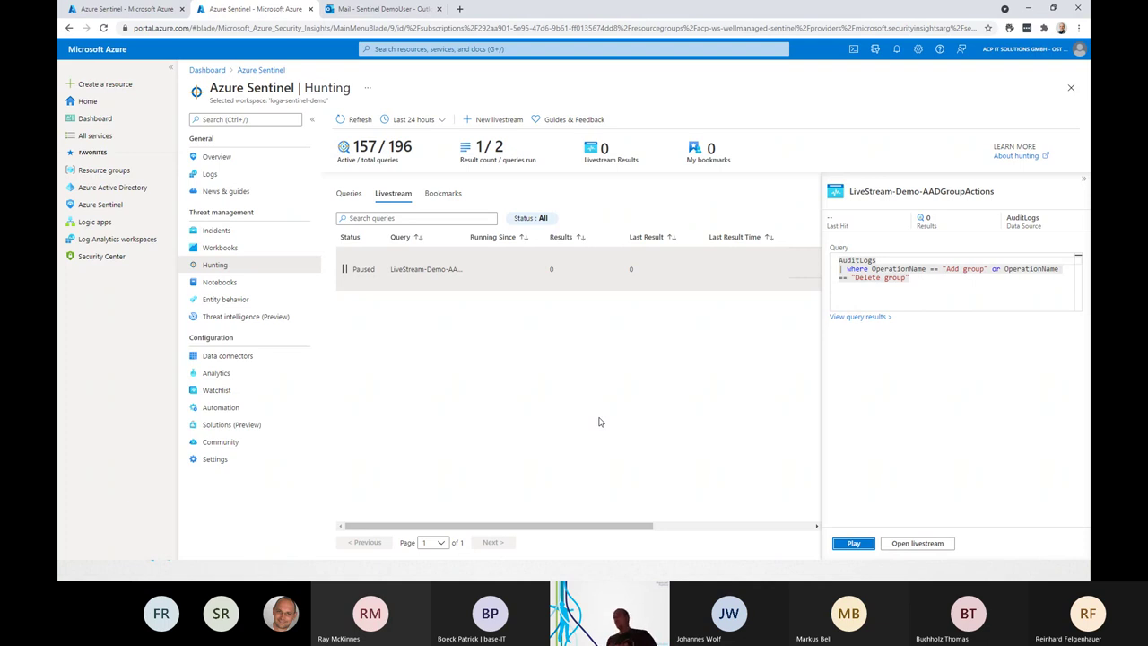
{"action": "key", "text": "alt+Tab"}
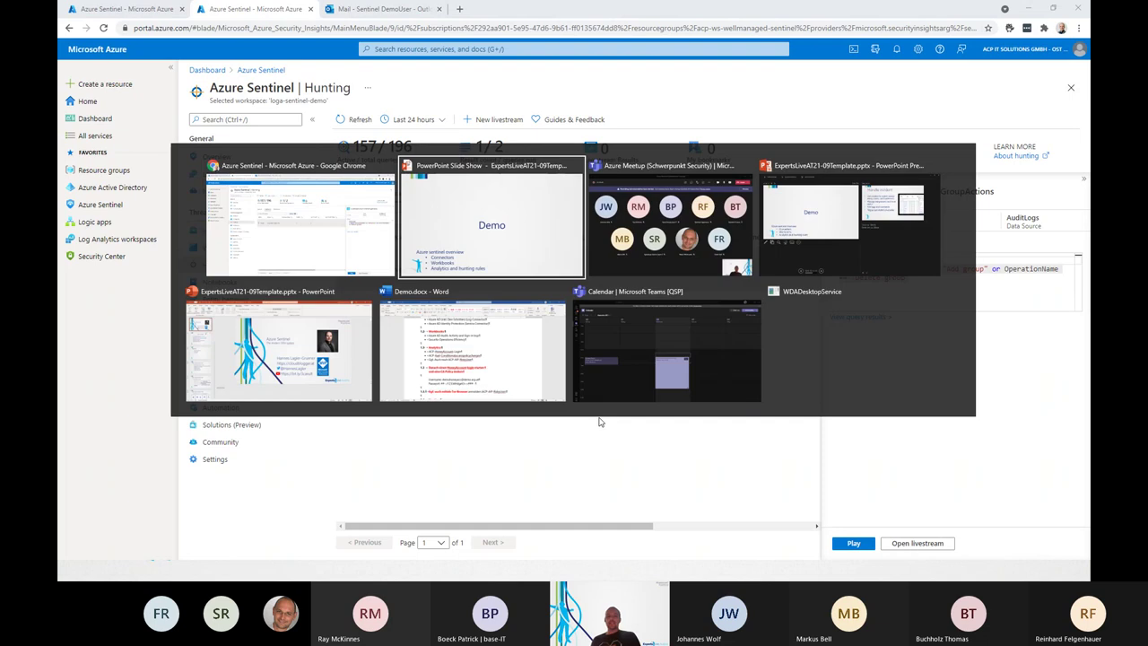
{"action": "key", "text": "Right"}
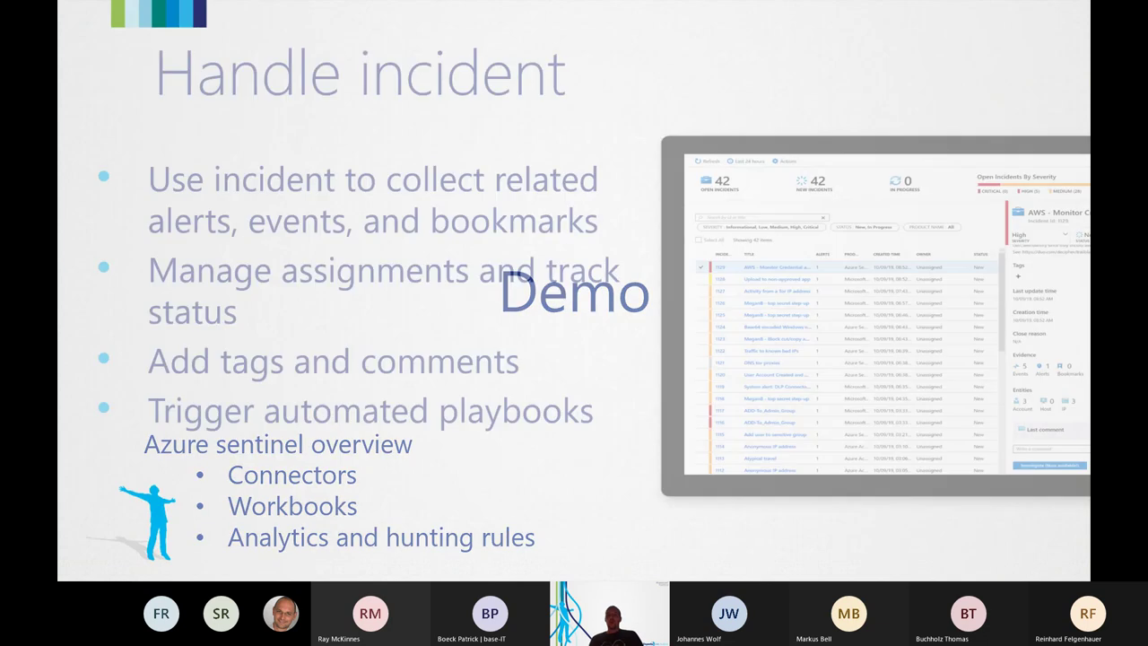
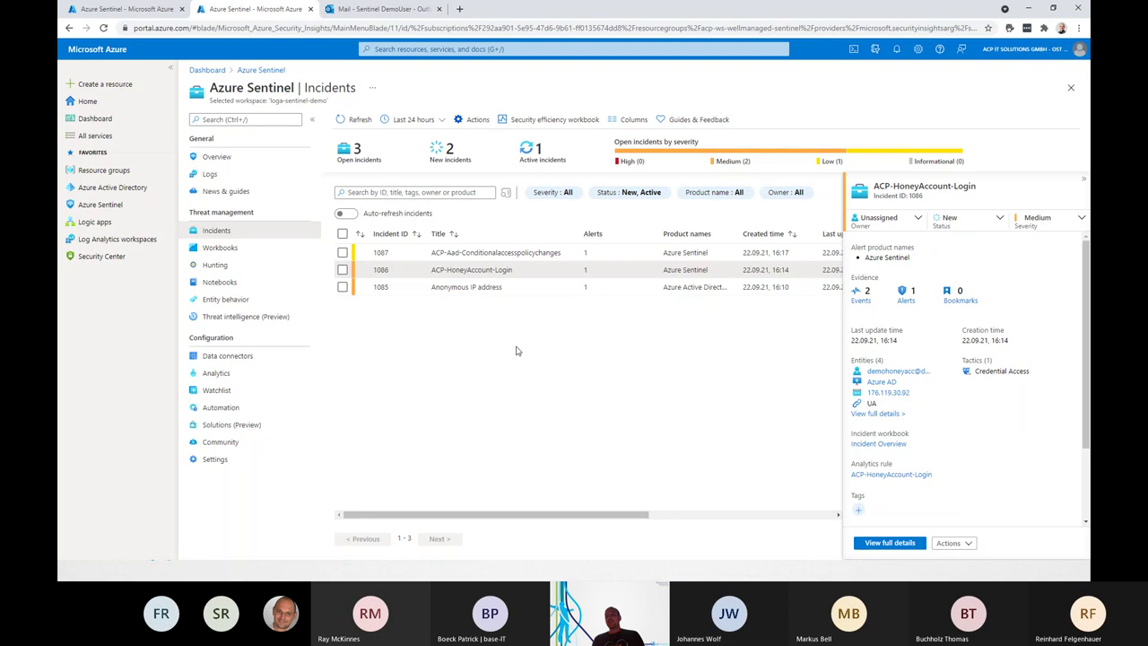
Step: Open the full page of incident 1086 ACP-HoneyAccount-Login and list its four entities
{"action": "left_click", "coordinate": [887, 543]}
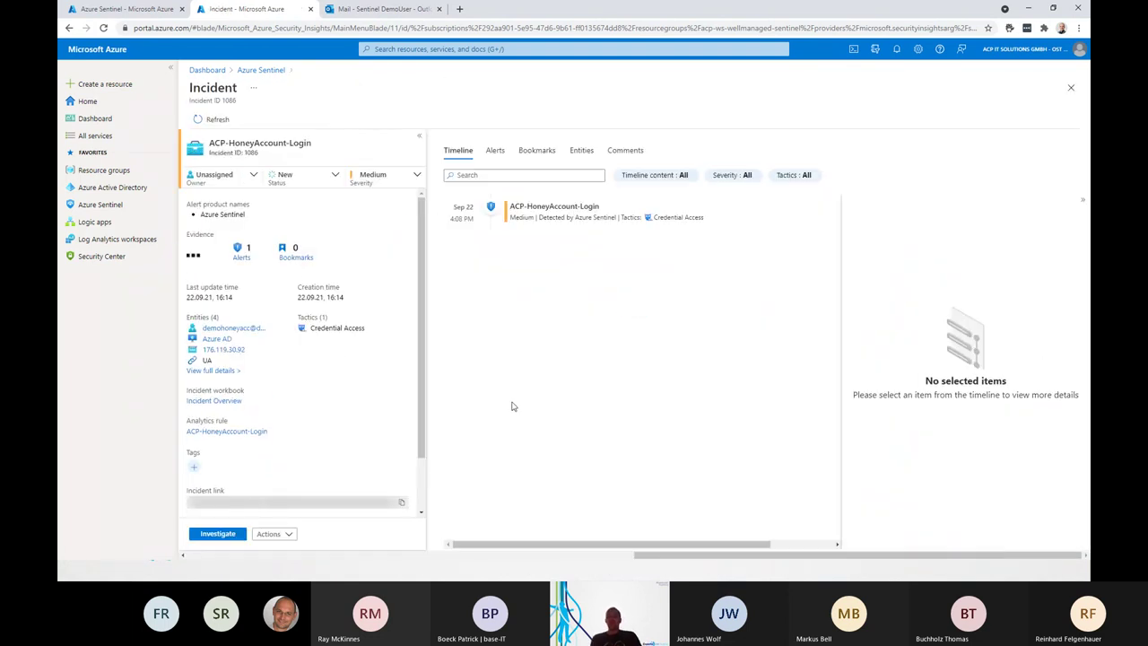
{"action": "left_click", "coordinate": [222, 369]}
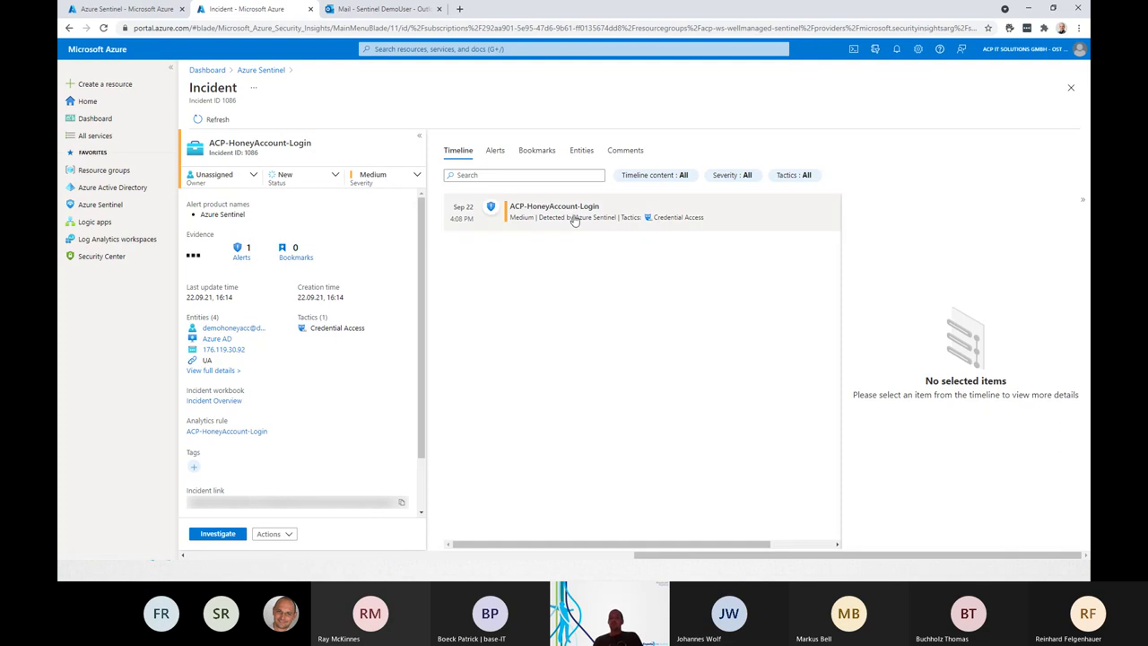
{"action": "left_click", "coordinate": [583, 153]}
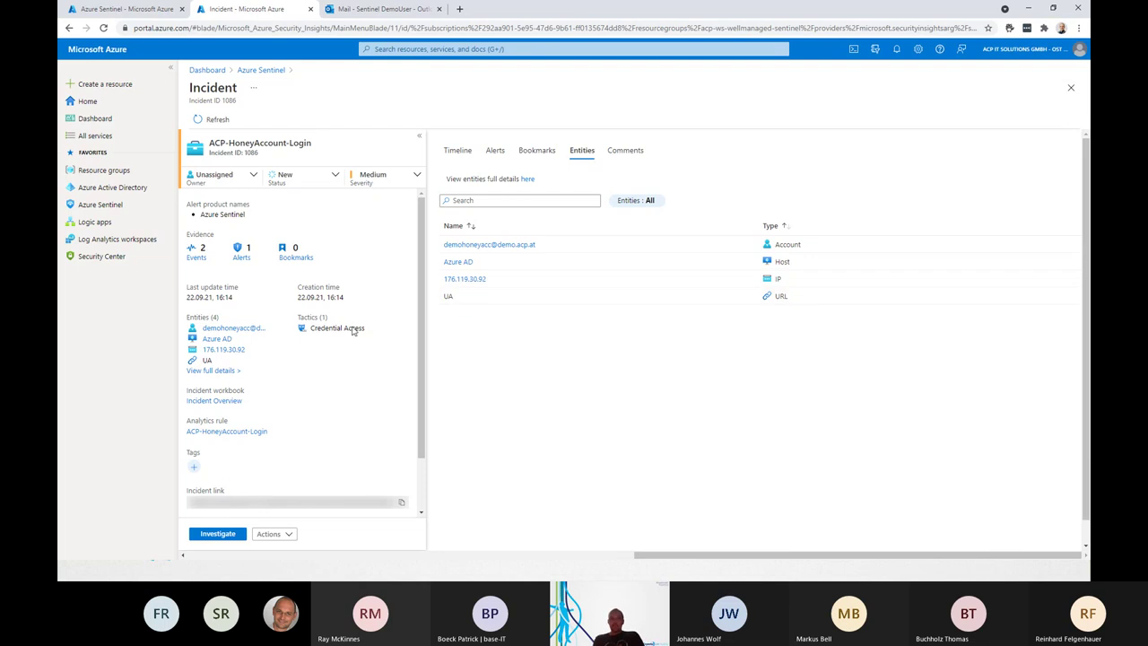
Step: Post the comment 'test' on incident 1086
{"action": "left_click", "coordinate": [621, 152]}
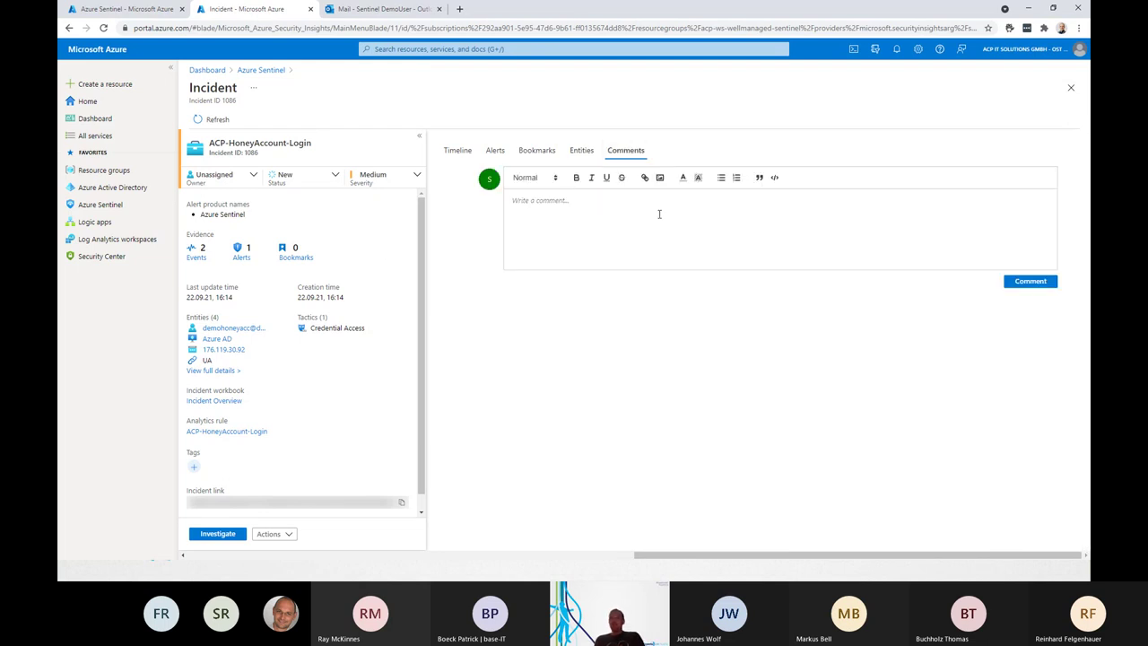
{"action": "left_click", "coordinate": [625, 221]}
{"action": "type", "text": "test"}
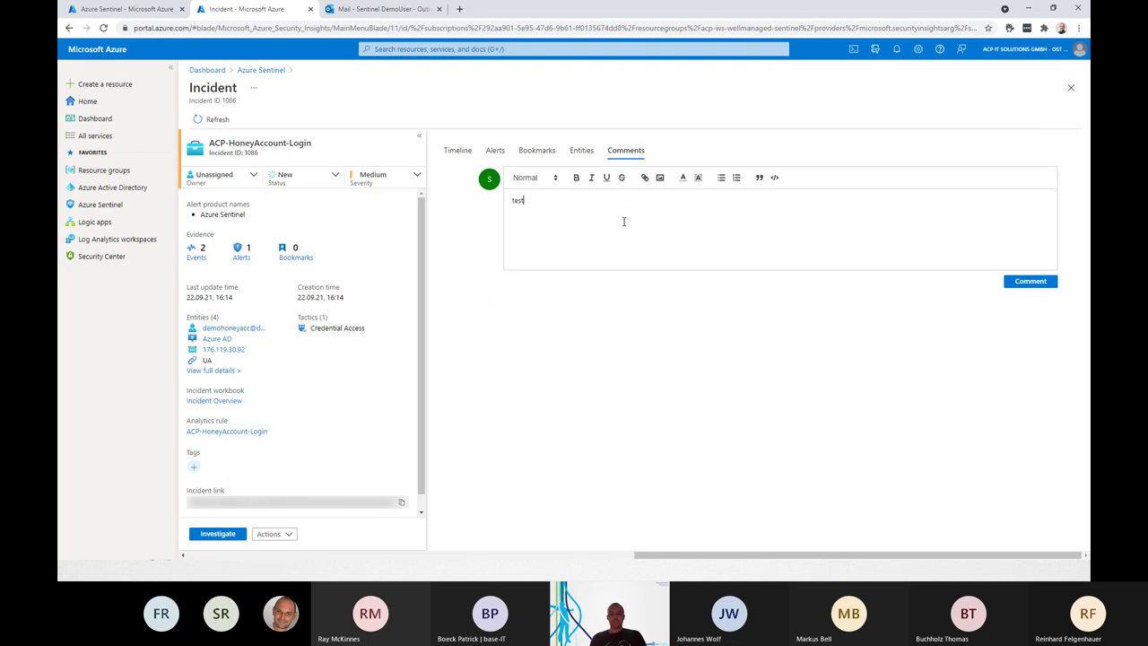
{"action": "left_click", "coordinate": [1031, 281]}
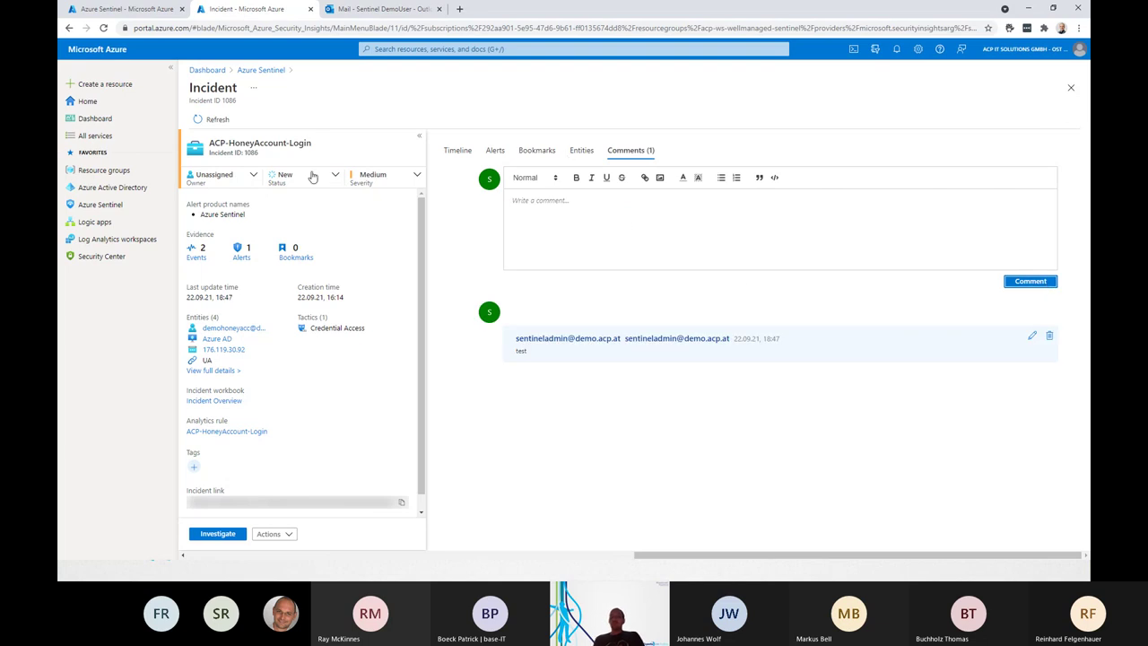
Step: Change incident 1086's status from New to Active
{"action": "left_click", "coordinate": [395, 183]}
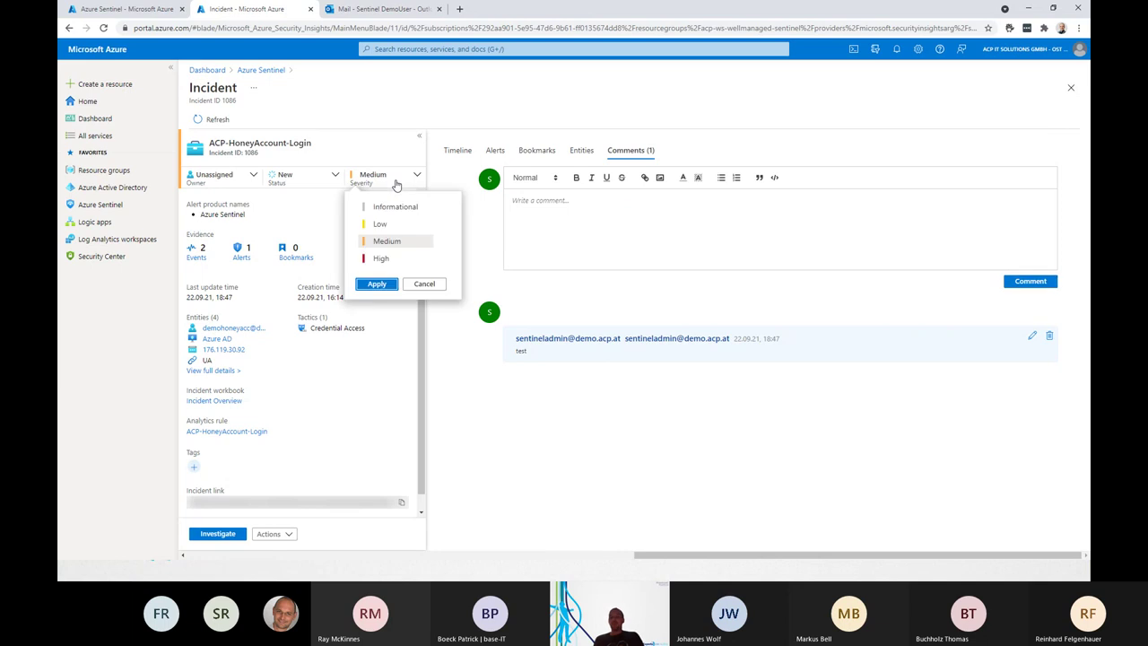
{"action": "left_click", "coordinate": [331, 184]}
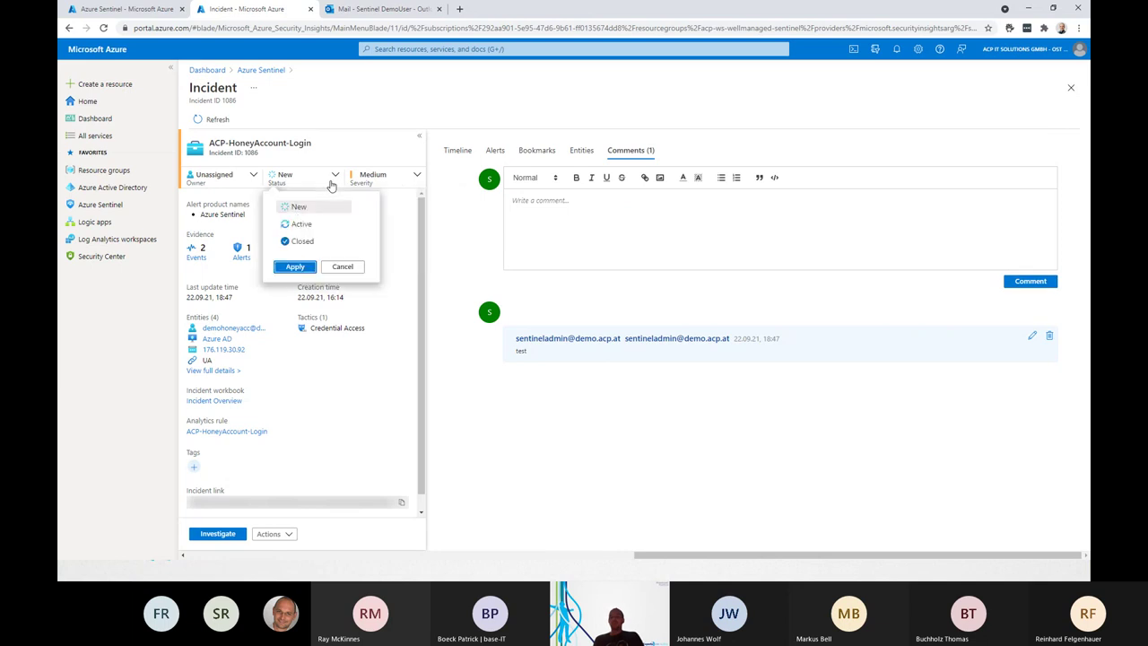
{"action": "left_click", "coordinate": [303, 224]}
{"action": "left_click", "coordinate": [295, 267]}
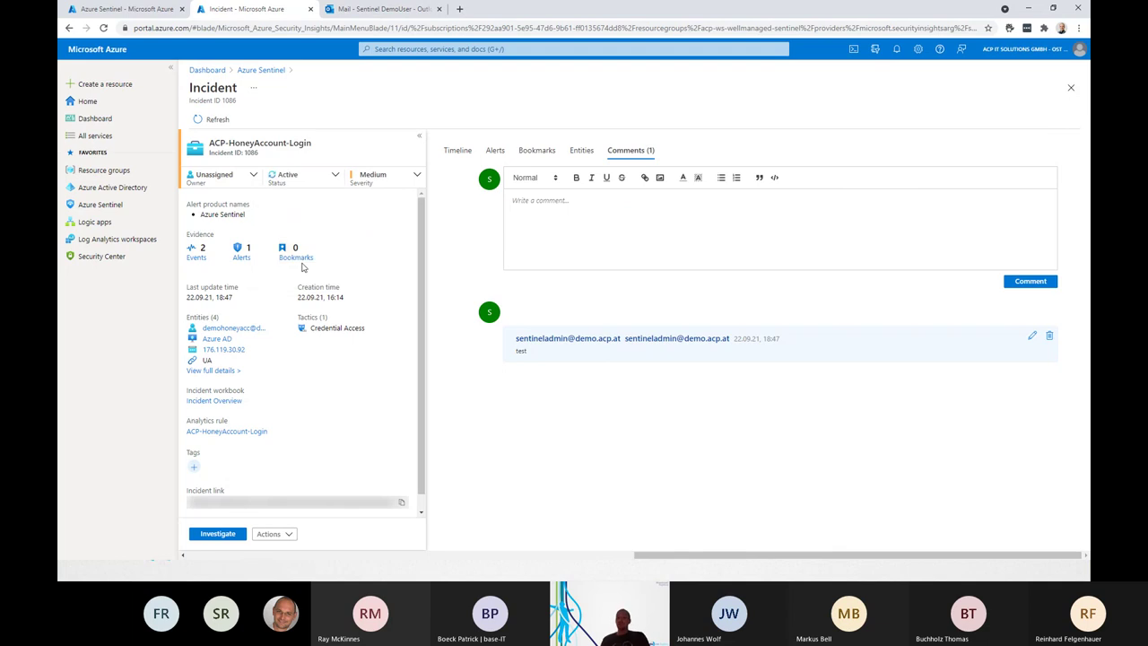
{"action": "left_click", "coordinate": [252, 185]}
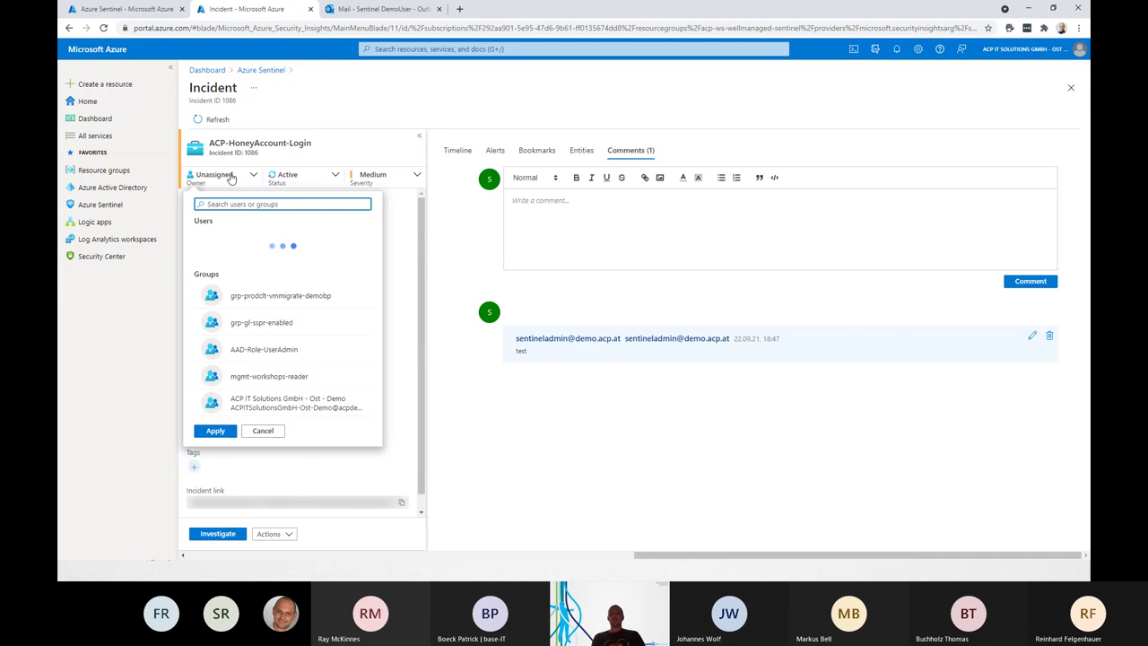
Step: Check the incident's timeline and entities, then show the ACP-HoneyAccount-Login alert's four playbooks
{"action": "left_click", "coordinate": [457, 150]}
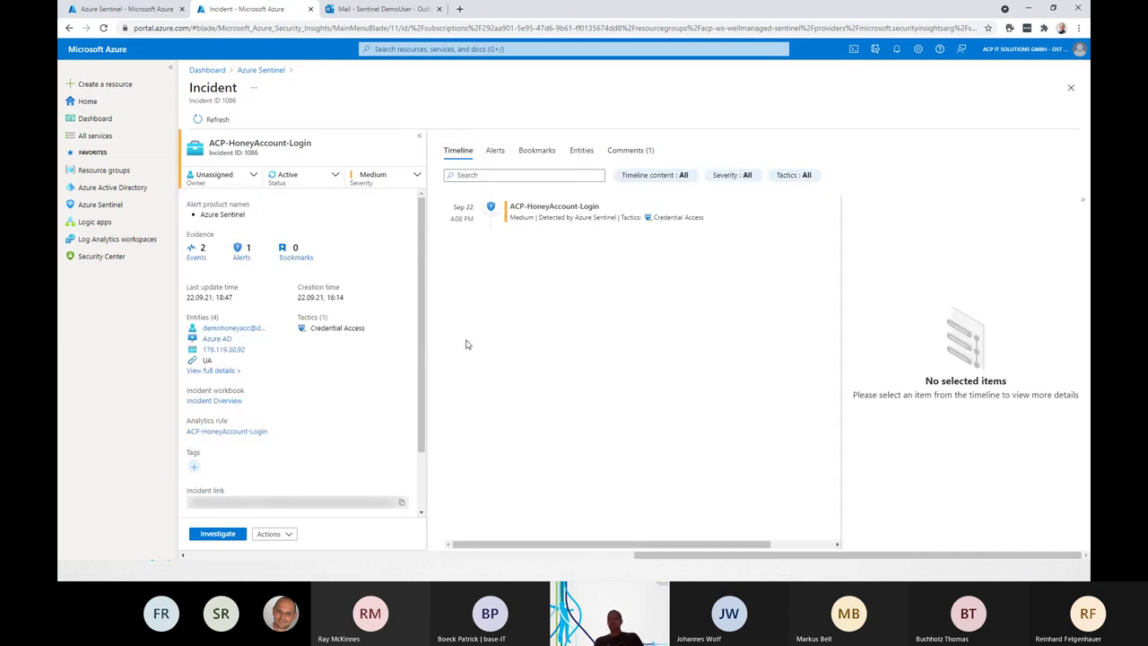
{"action": "left_click", "coordinate": [582, 152]}
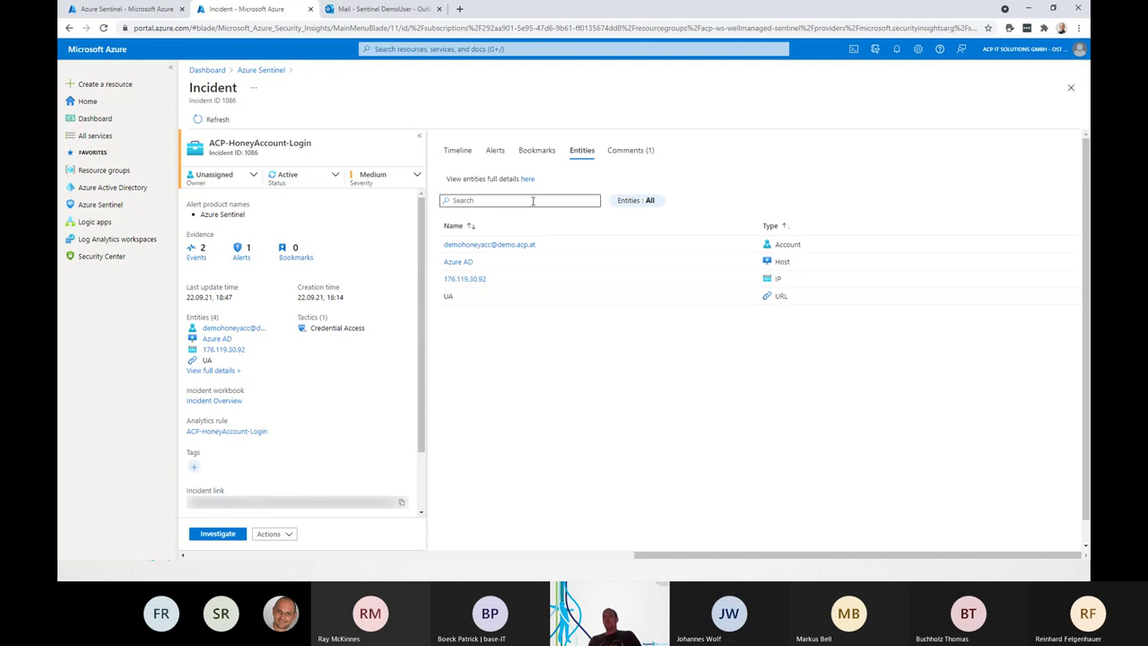
{"action": "left_click", "coordinate": [495, 151]}
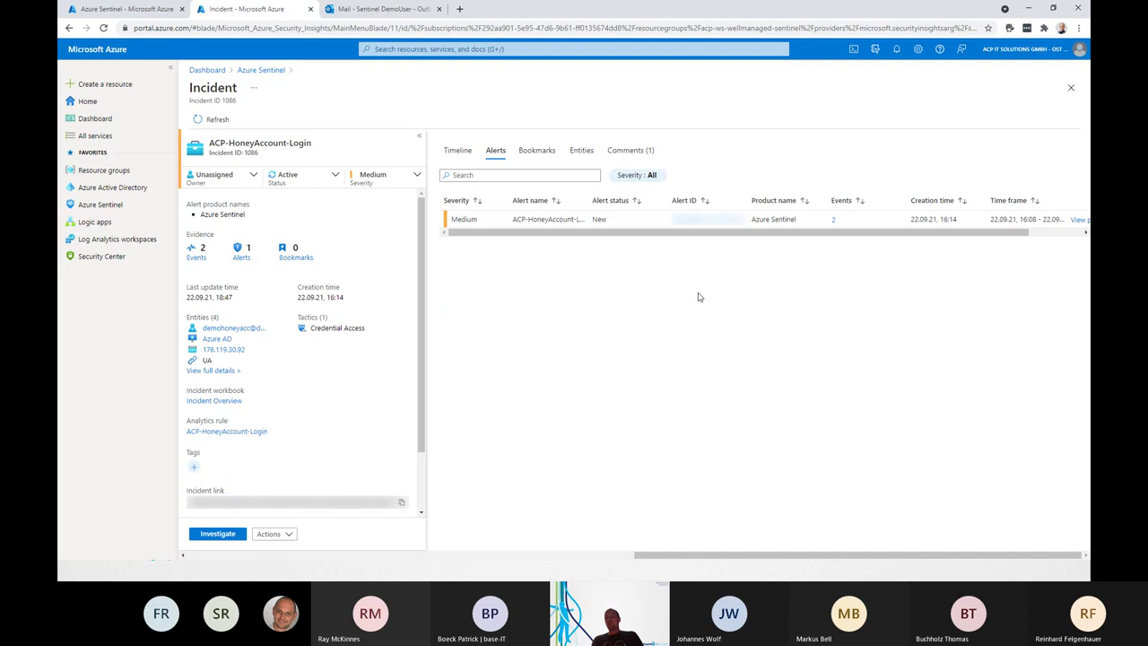
{"action": "left_click_drag", "start_coordinate": [779, 232], "coordinate": [891, 232]}
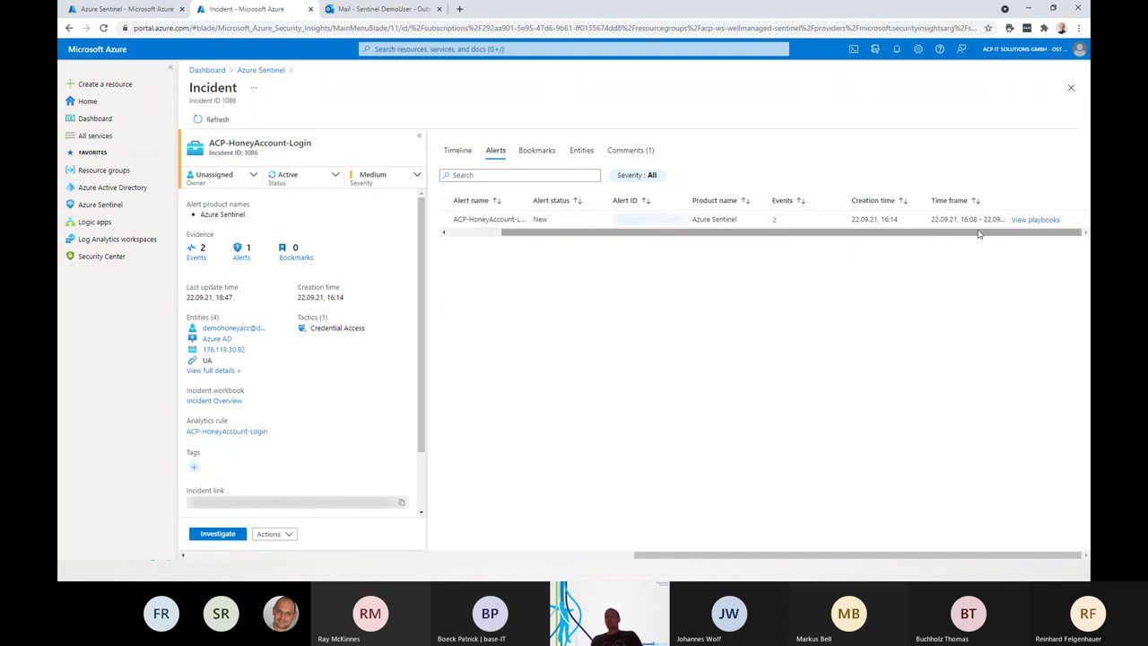
{"action": "left_click", "coordinate": [1033, 220]}
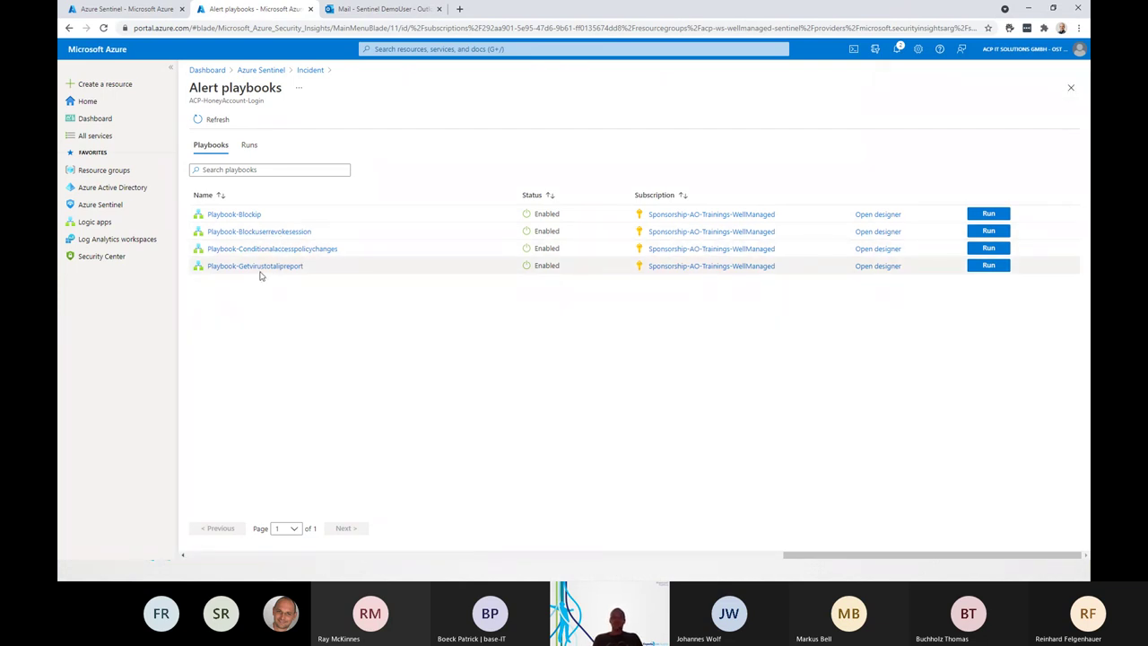
Step: Run Playbook-Getvirustotalipreport on the alert and refresh incident 1086 to show two comments
{"action": "left_click", "coordinate": [989, 265]}
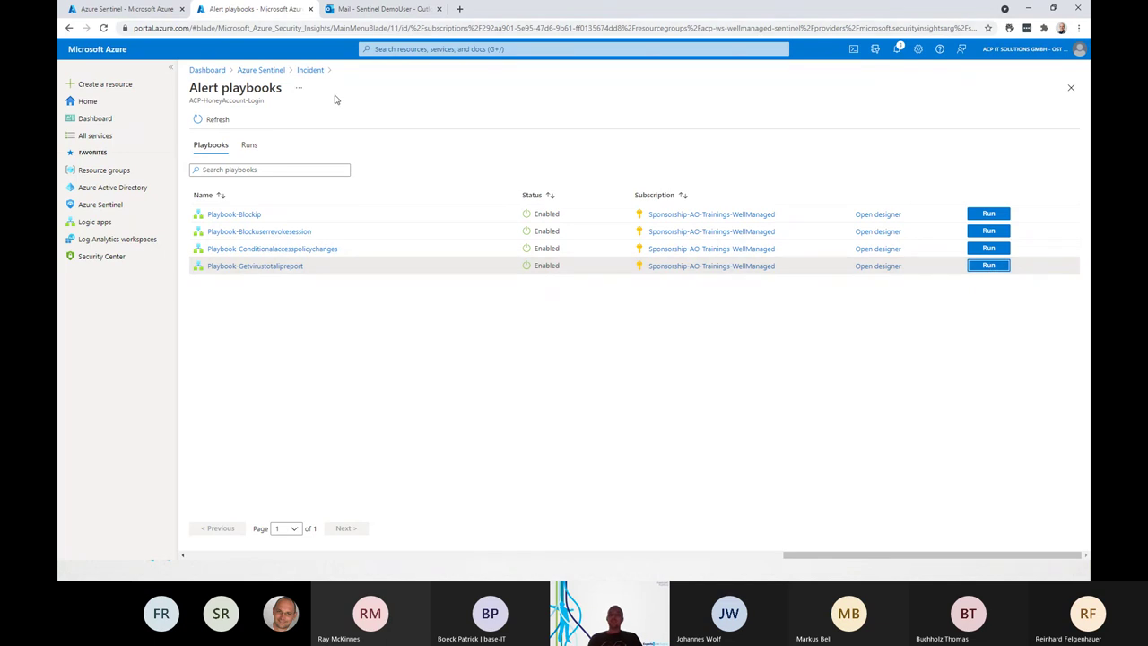
{"action": "left_click", "coordinate": [311, 70]}
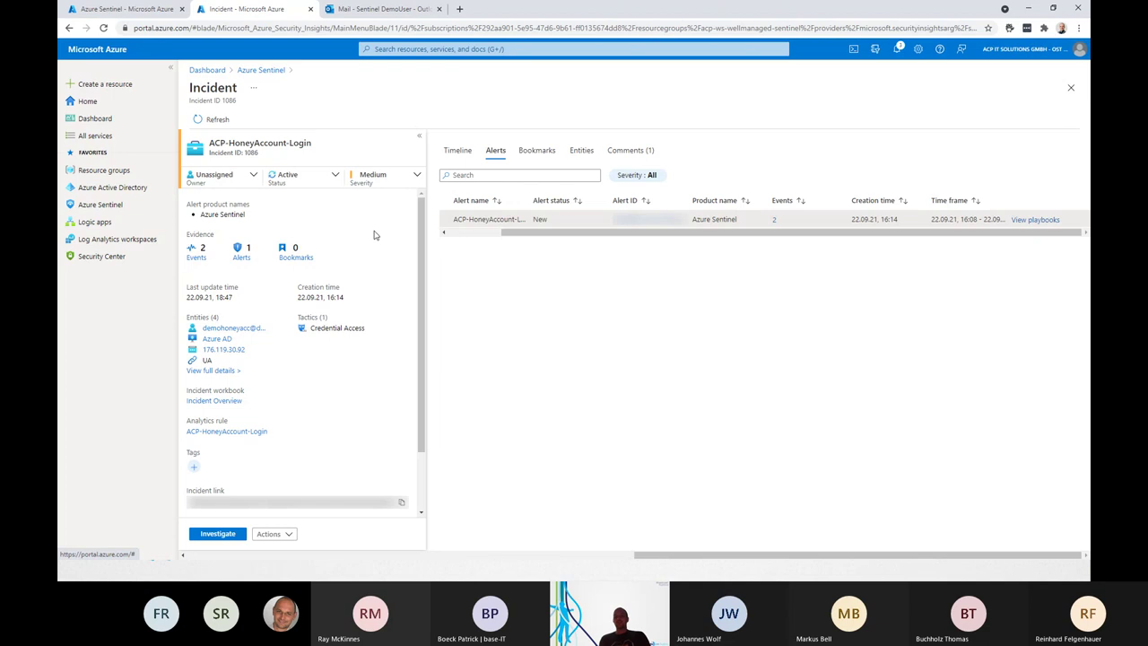
{"action": "left_click", "coordinate": [218, 118]}
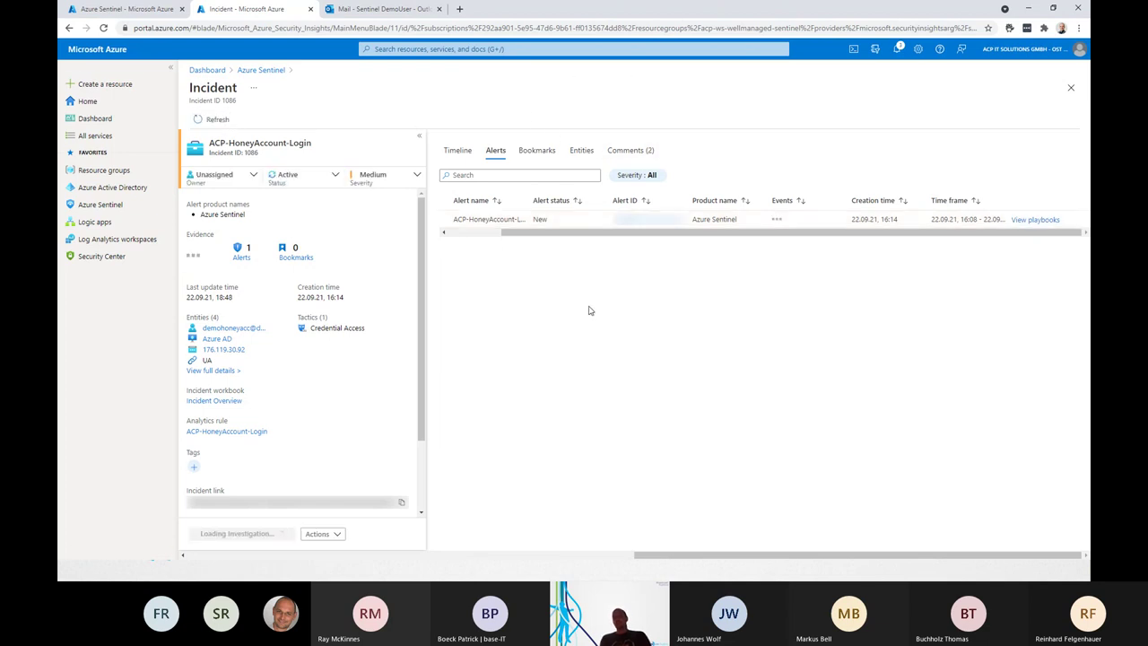
Step: Read the playbook's VirusTotal reputation comment, then return to the Incidents list
{"action": "left_click", "coordinate": [631, 152]}
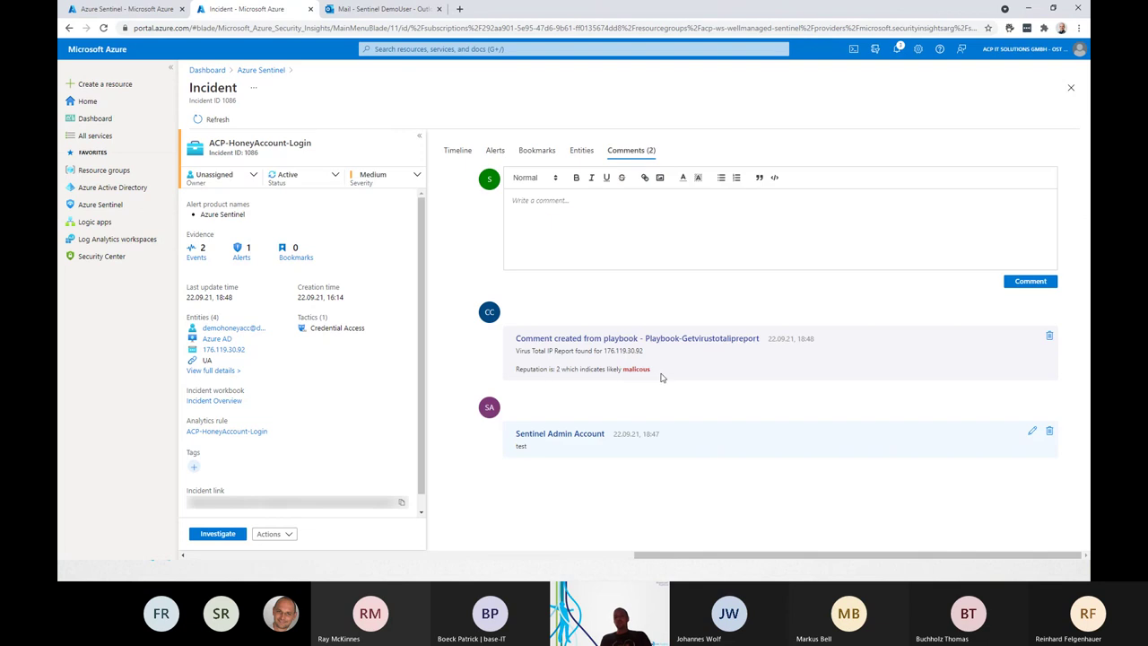
{"action": "left_click_drag", "start_coordinate": [661, 375], "coordinate": [517, 373]}
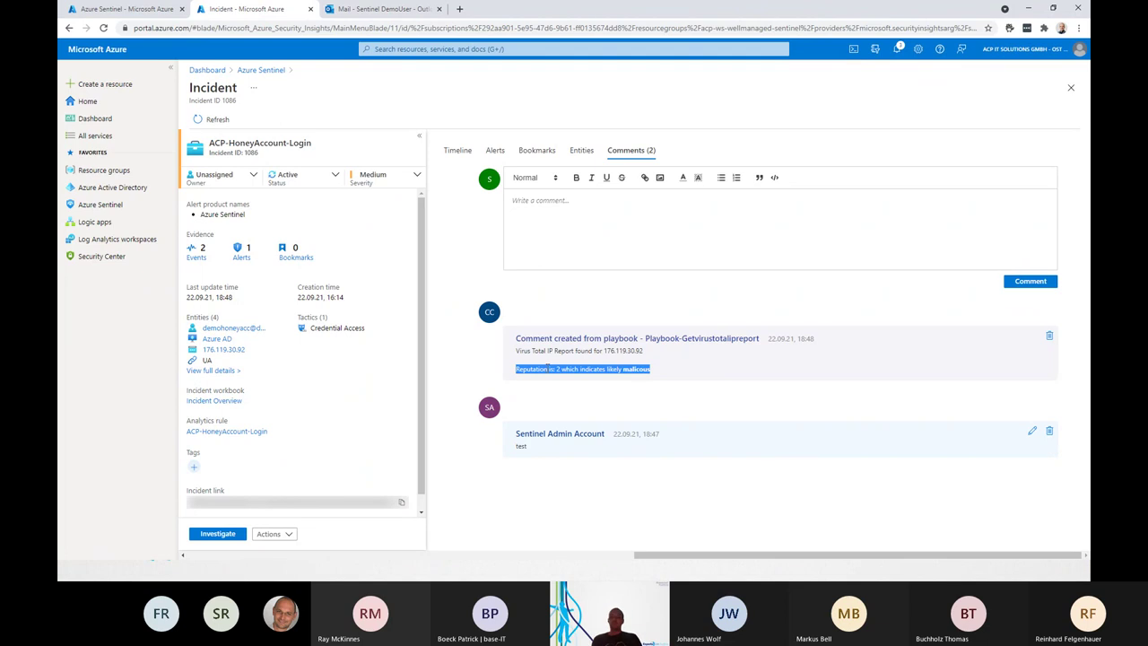
{"action": "left_click", "coordinate": [262, 70]}
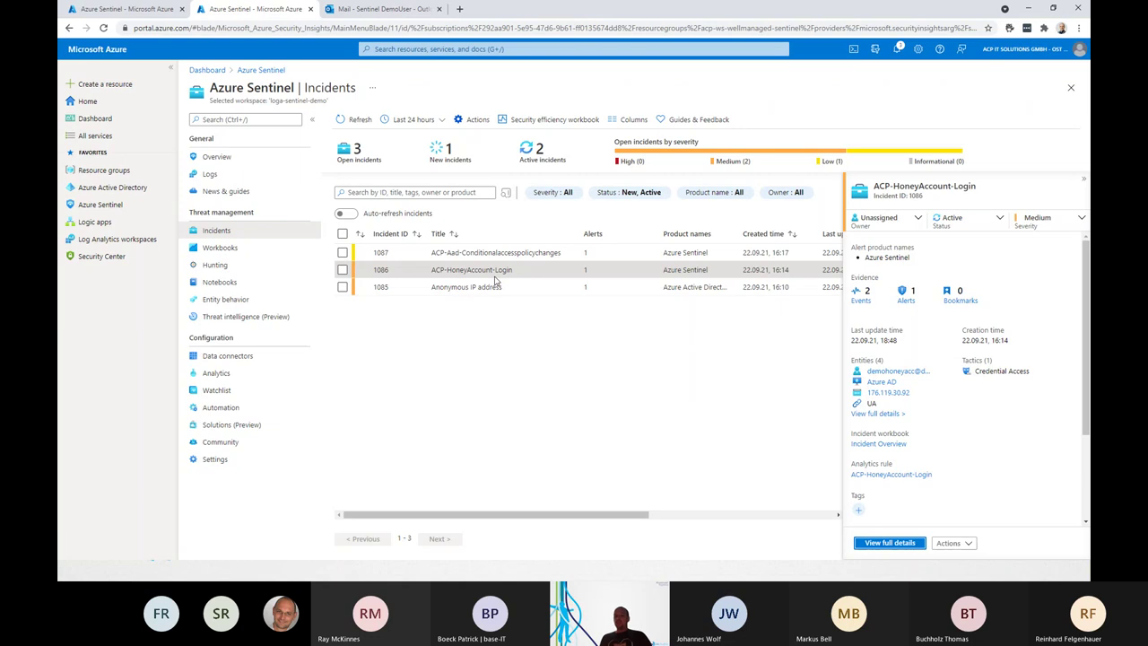
Step: Open incident 1085 Anonymous IP address in full and check its entities and timeline
{"action": "left_click", "coordinate": [485, 286]}
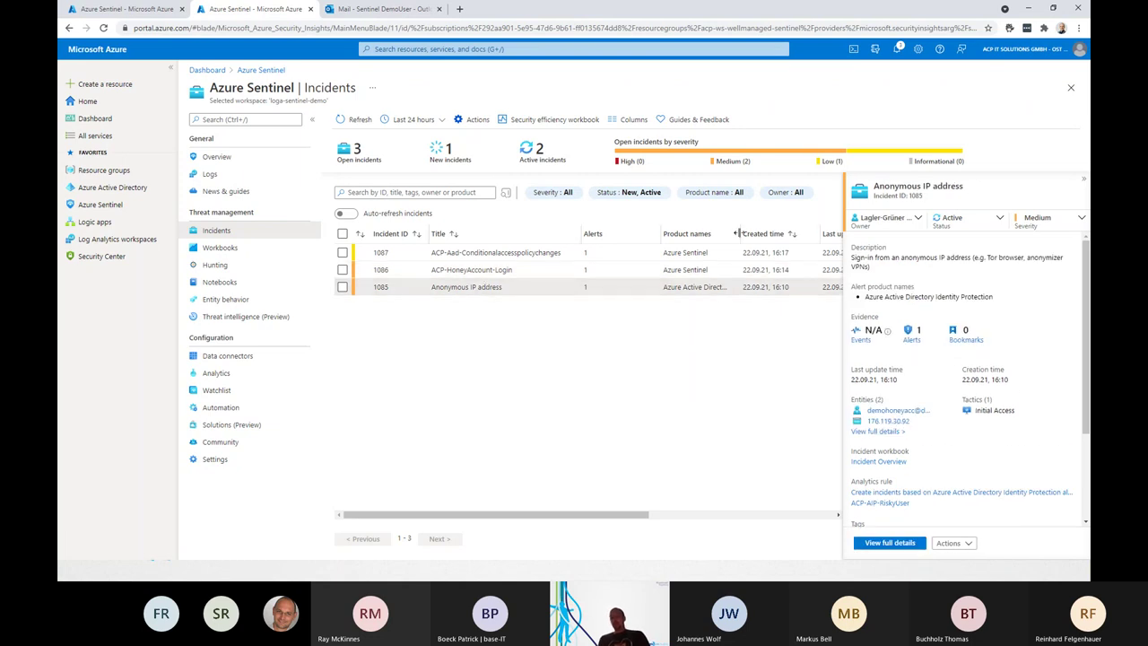
{"action": "left_click_drag", "start_coordinate": [740, 235], "coordinate": [789, 231]}
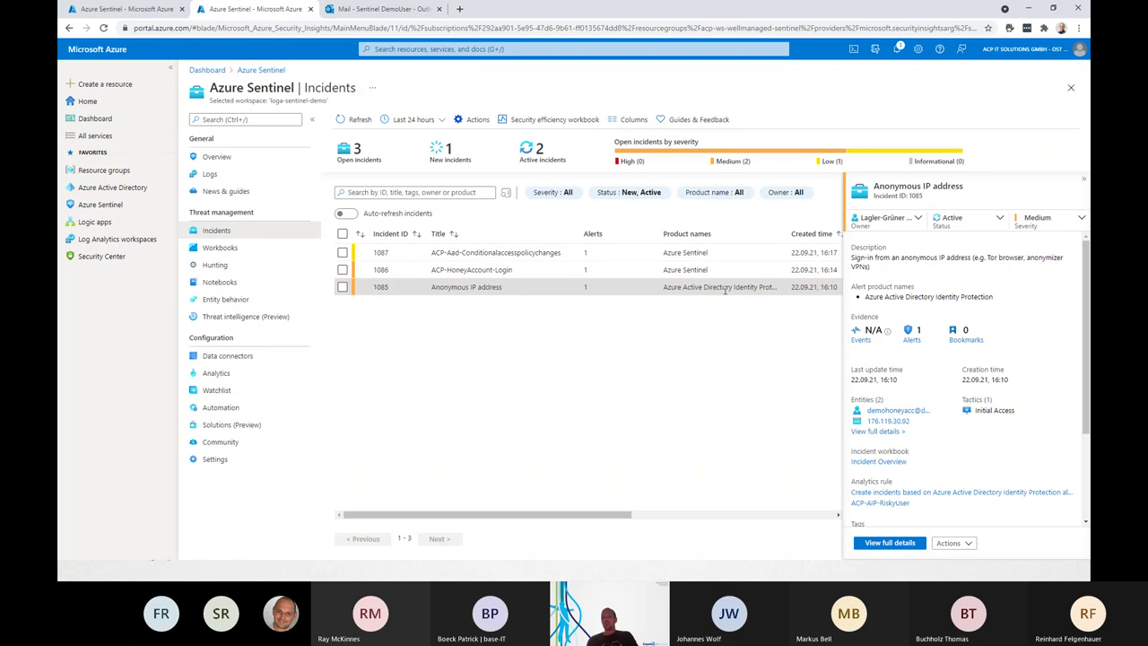
{"action": "left_click", "coordinate": [893, 544]}
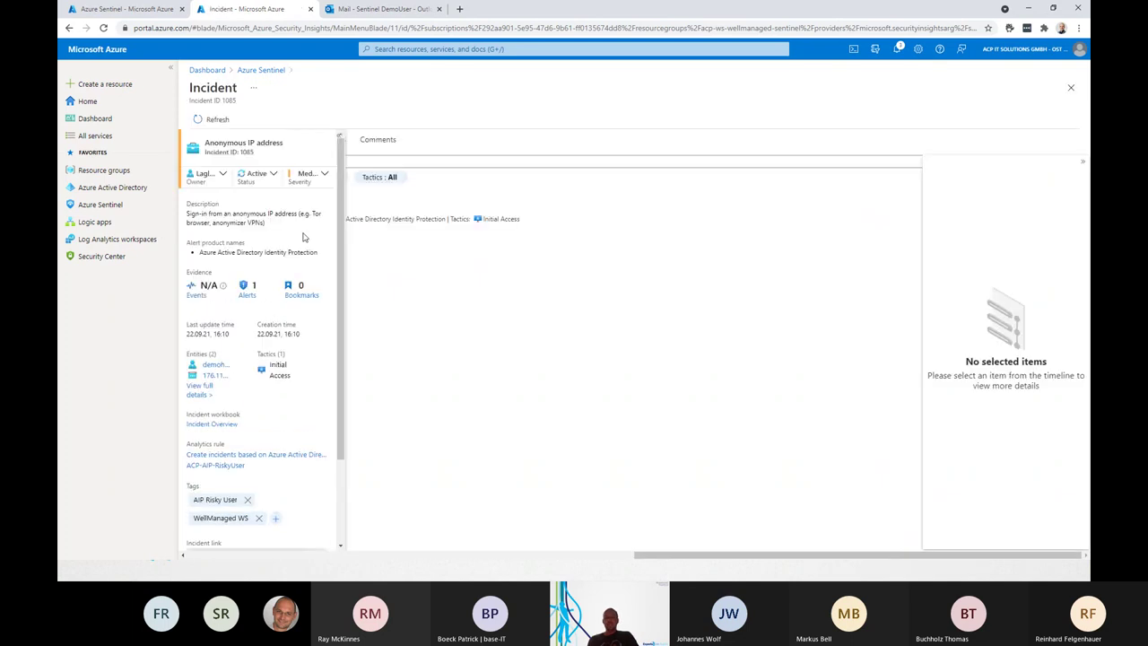
{"action": "left_click", "coordinate": [581, 150]}
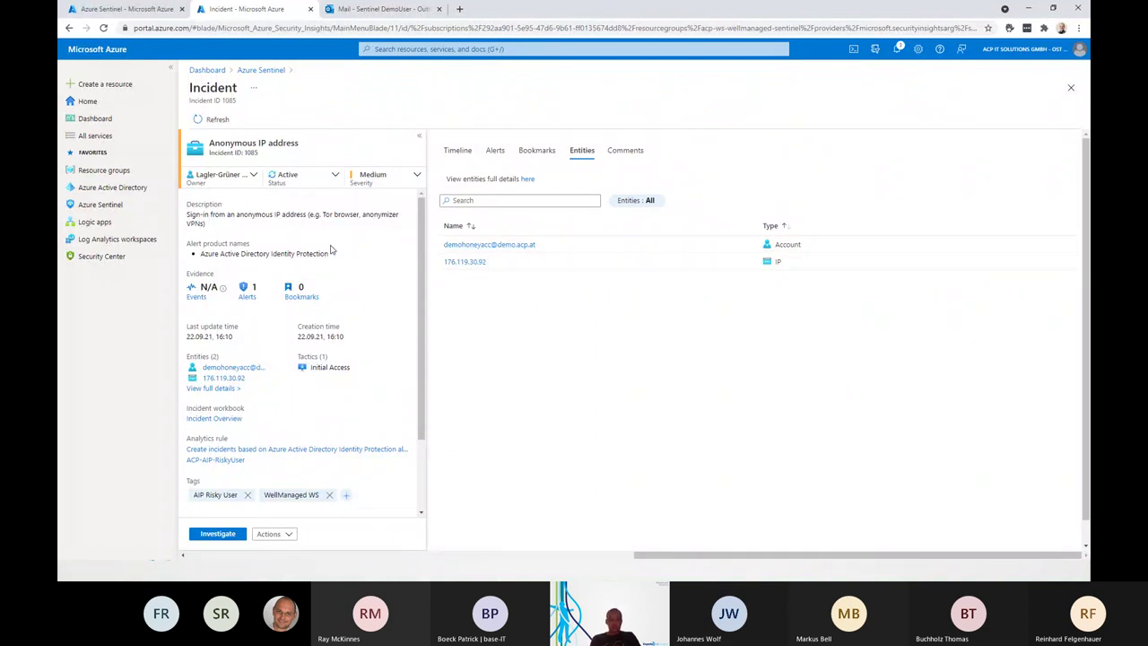
{"action": "left_click", "coordinate": [456, 151]}
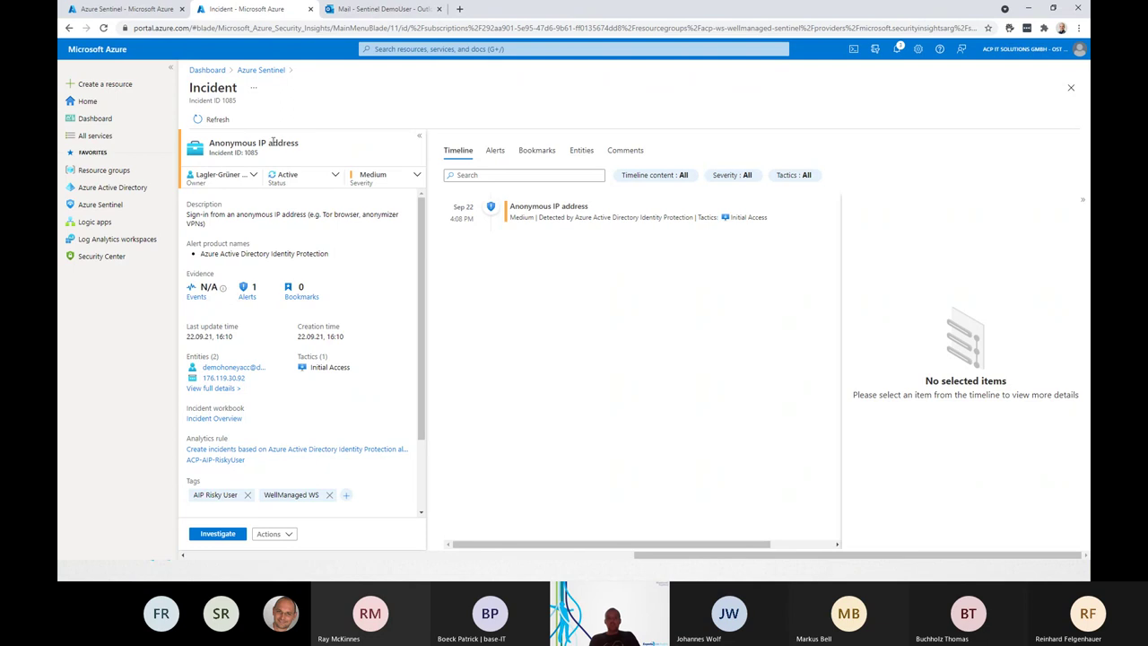
{"action": "double_click", "coordinate": [278, 143]}
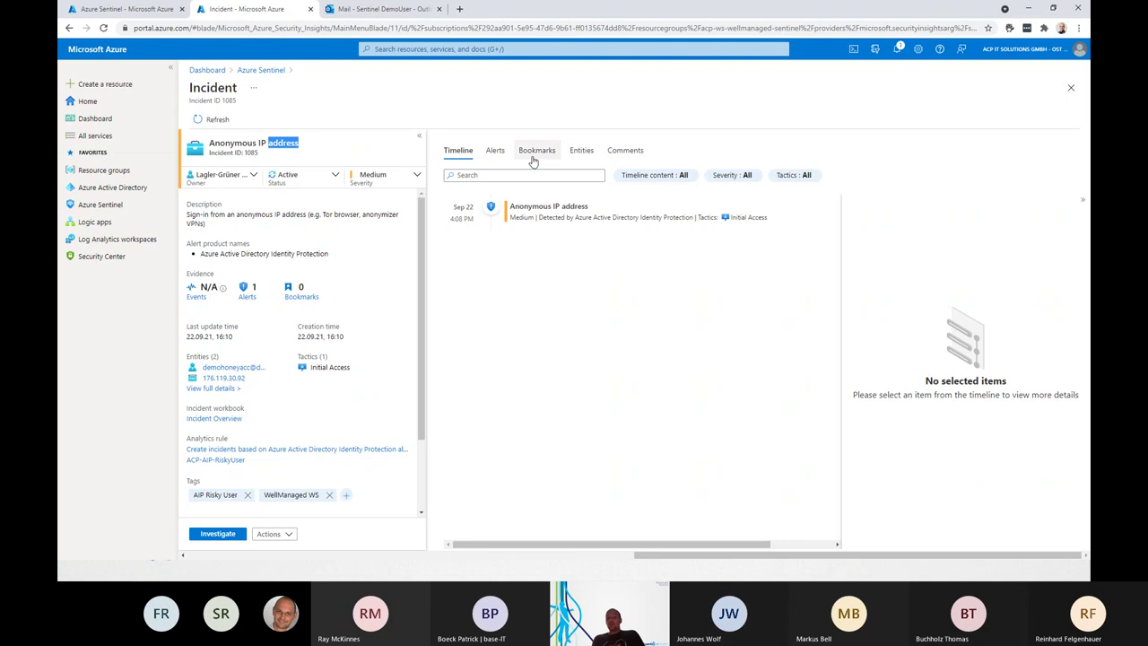
Step: Check incident 1085's alert playbooks, then go back to the incidents list and open Analytics
{"action": "left_click", "coordinate": [495, 151]}
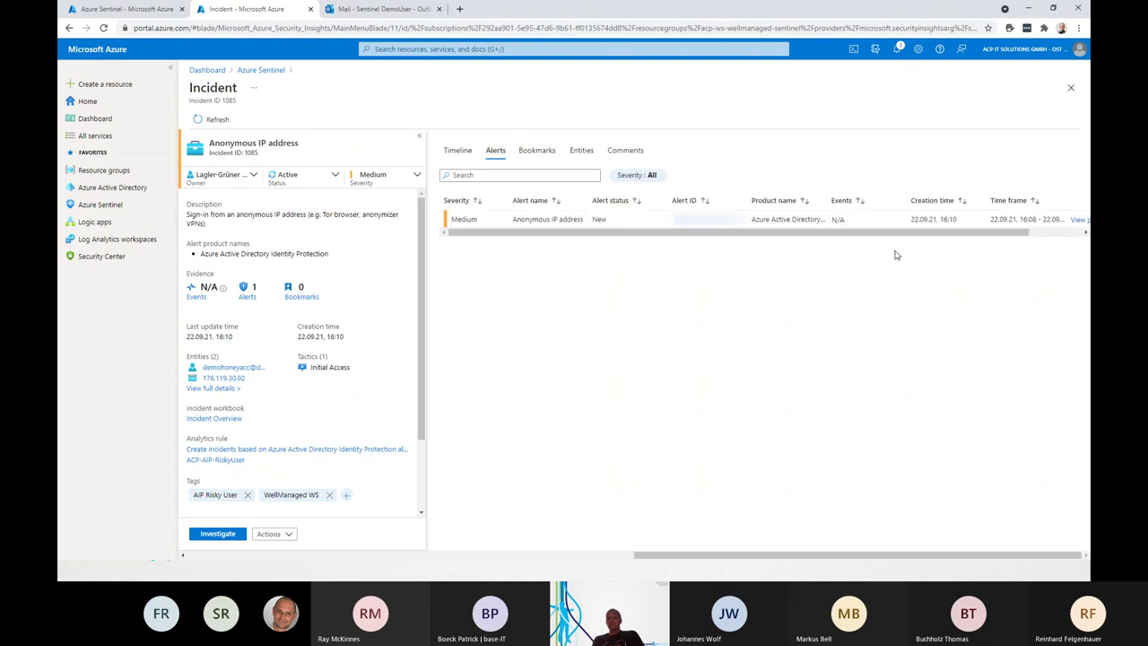
{"action": "left_click", "coordinate": [1078, 220]}
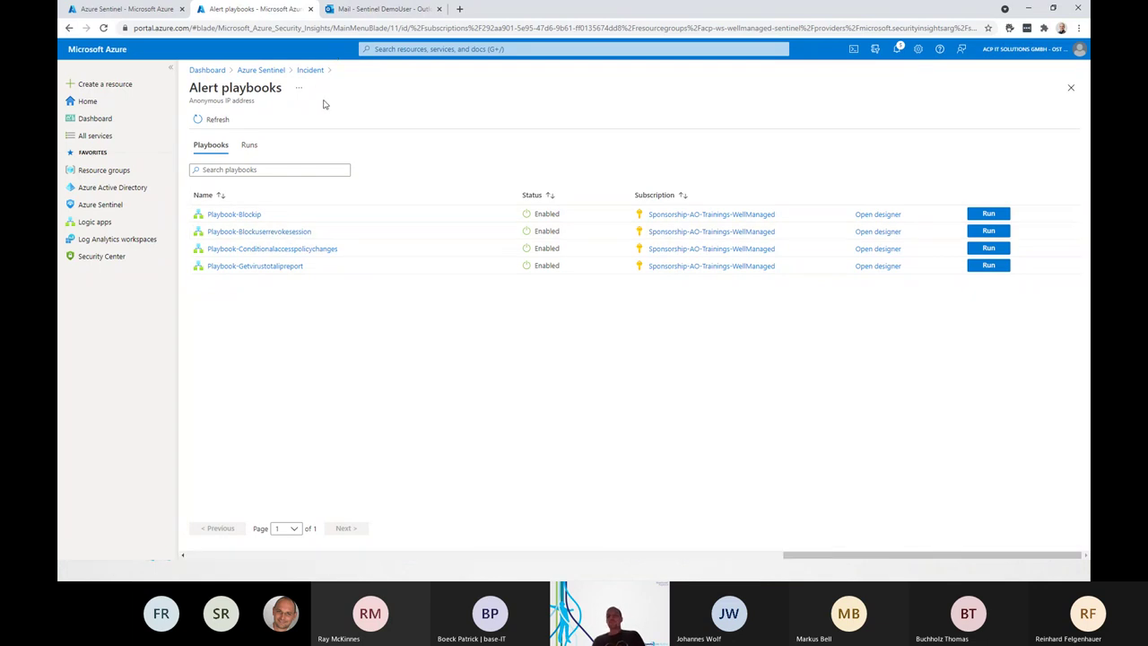
{"action": "left_click", "coordinate": [310, 72]}
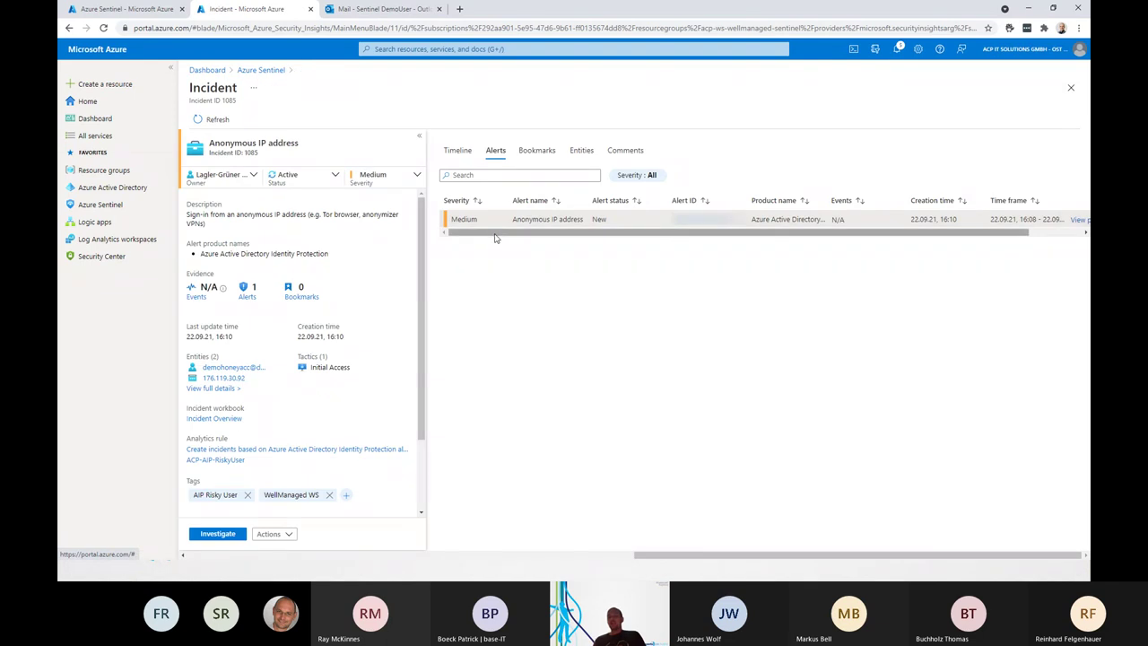
{"action": "left_click_drag", "start_coordinate": [494, 235], "coordinate": [462, 242]}
{"action": "left_click", "coordinate": [269, 71]}
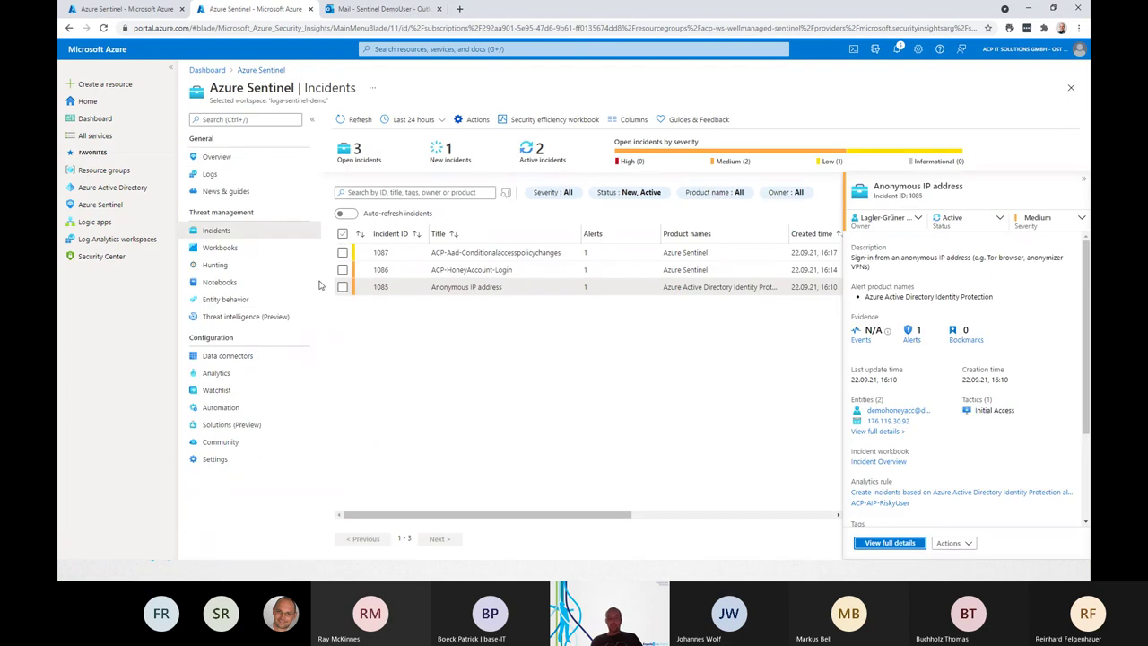
{"action": "left_click", "coordinate": [229, 374]}
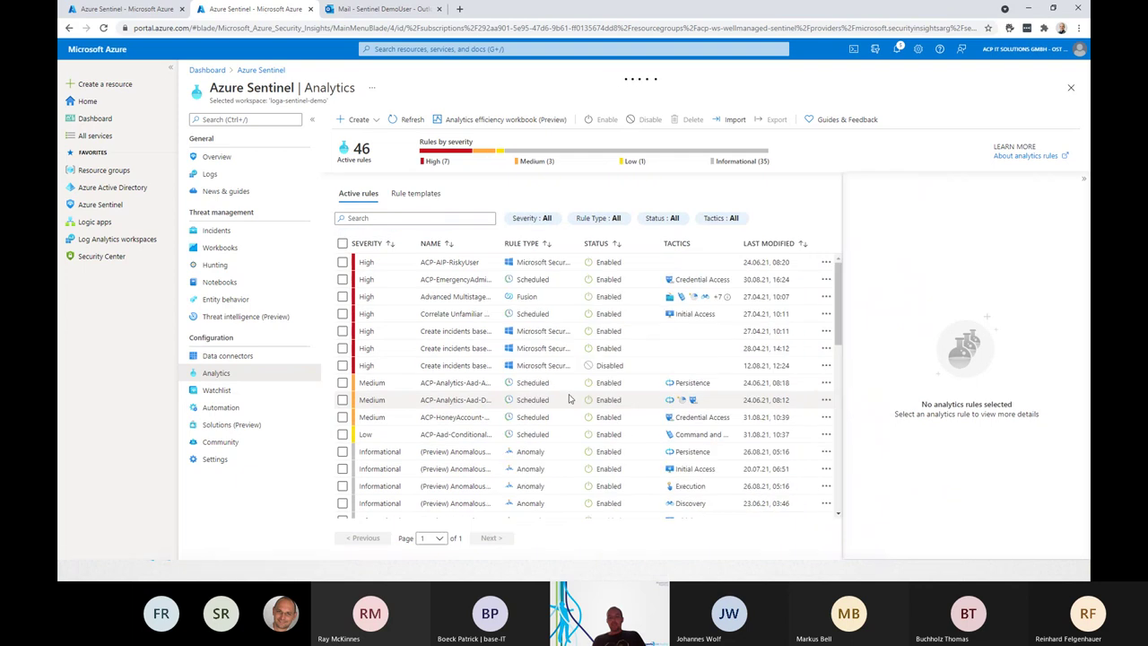
Step: Preview the Deactivatedaccountlogin and ACP-HoneyAccount-Login rules, opening the latter for editing
{"action": "left_click", "coordinate": [458, 399]}
{"action": "left_click", "coordinate": [545, 418]}
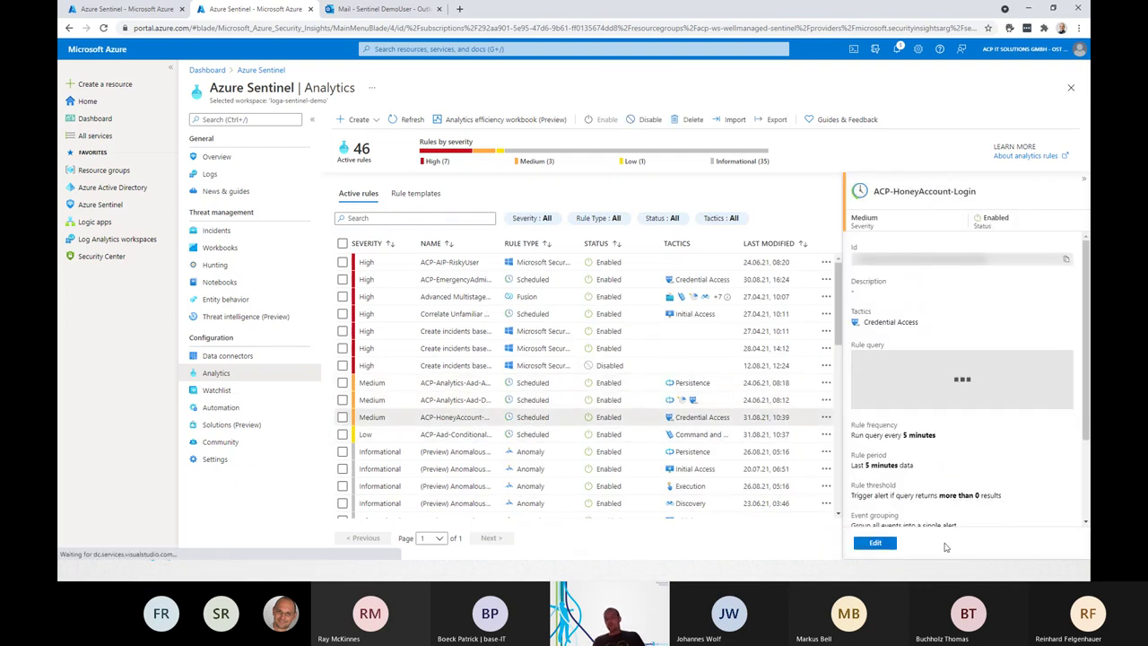
{"action": "left_click", "coordinate": [875, 542]}
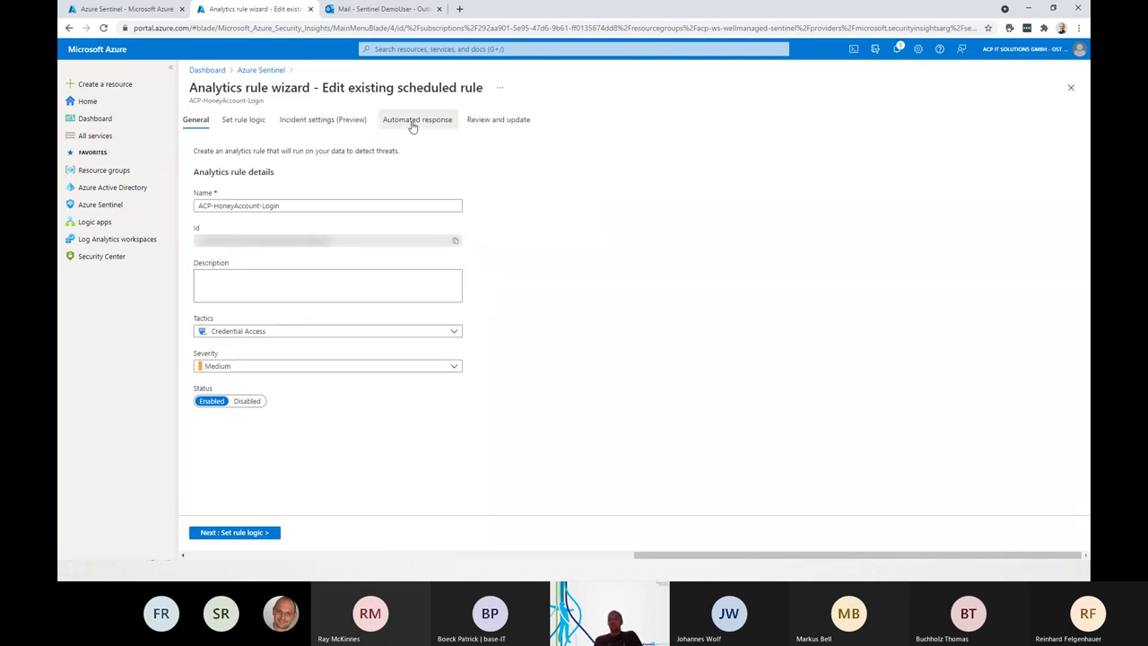
Step: Try Playbook-Getvirustotalipreport as the rule's automated response, then discard the unsaved edits
{"action": "left_click", "coordinate": [414, 120]}
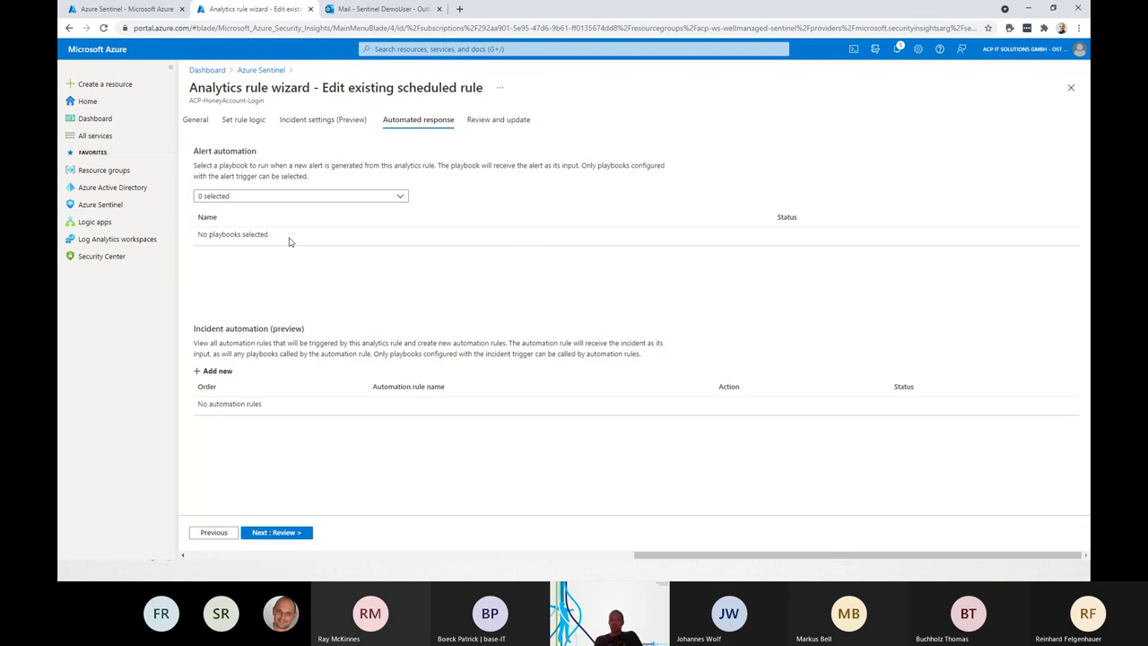
{"action": "left_click", "coordinate": [359, 205]}
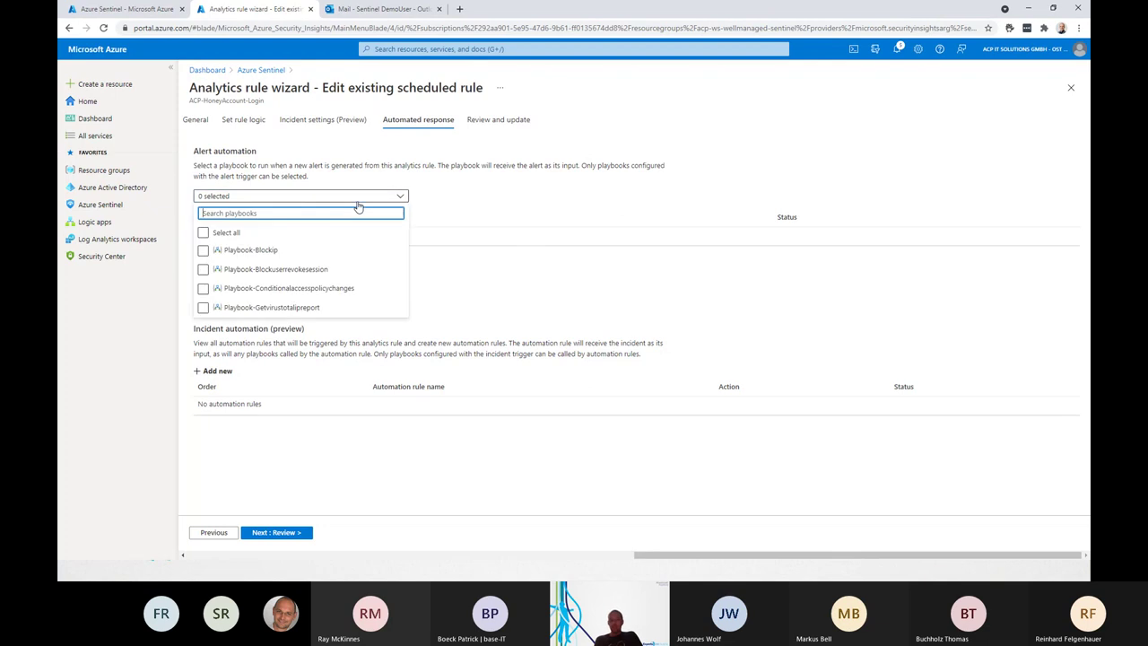
{"action": "left_click", "coordinate": [235, 308]}
{"action": "left_click", "coordinate": [518, 322]}
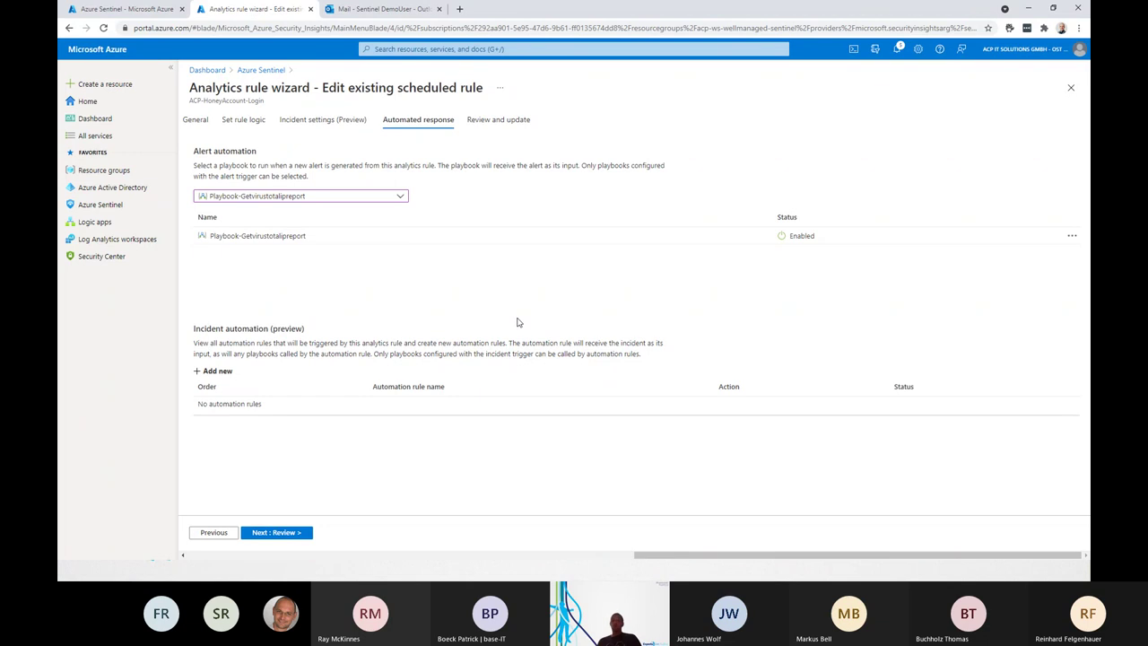
{"action": "left_click", "coordinate": [378, 197]}
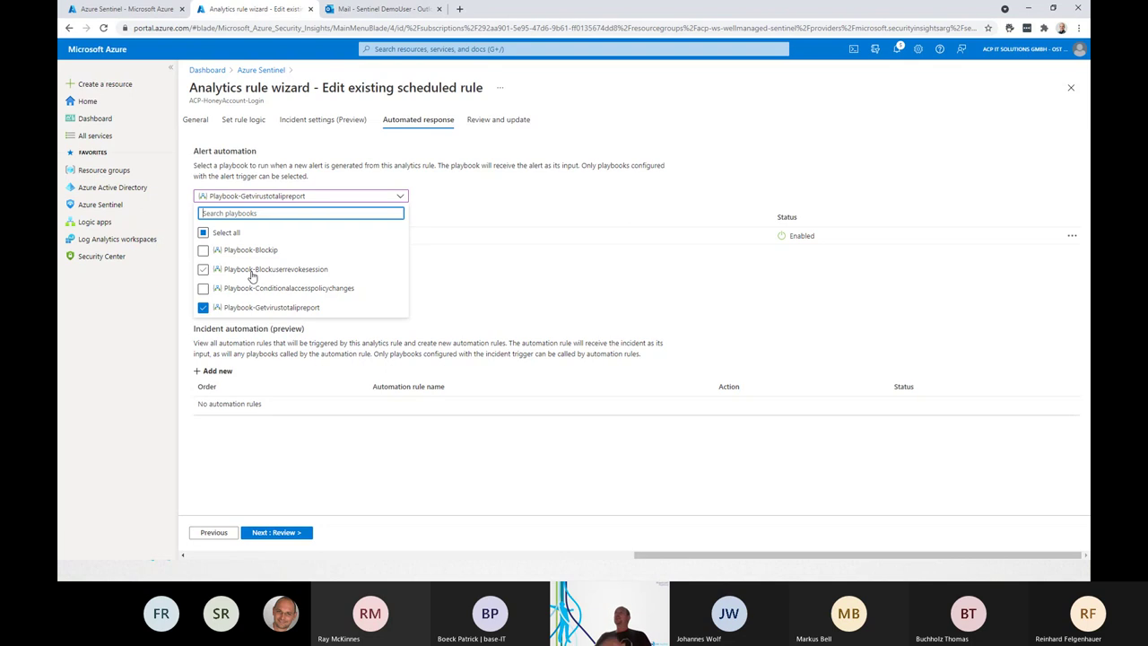
{"action": "left_click", "coordinate": [546, 160]}
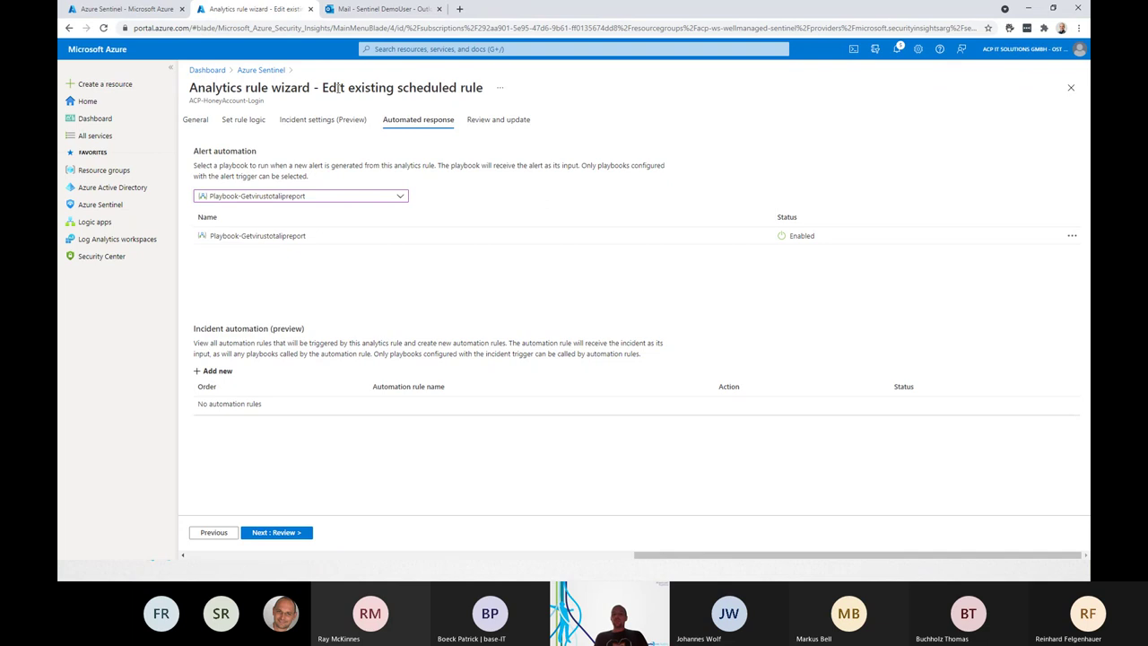
{"action": "left_click", "coordinate": [268, 74]}
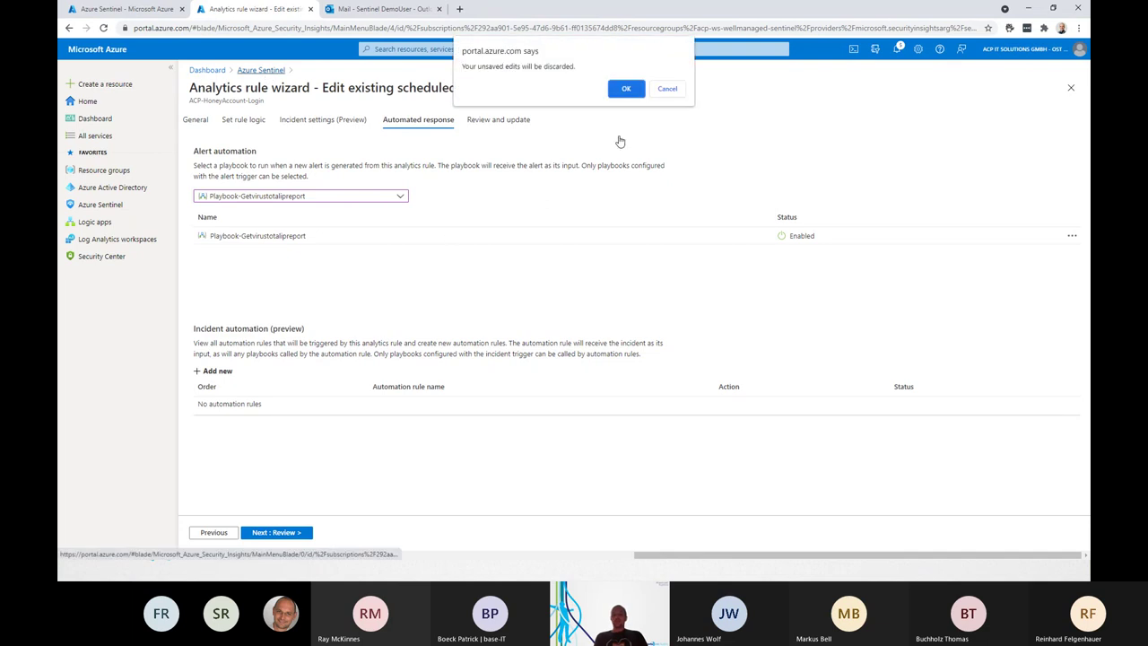
{"action": "left_click", "coordinate": [622, 87]}
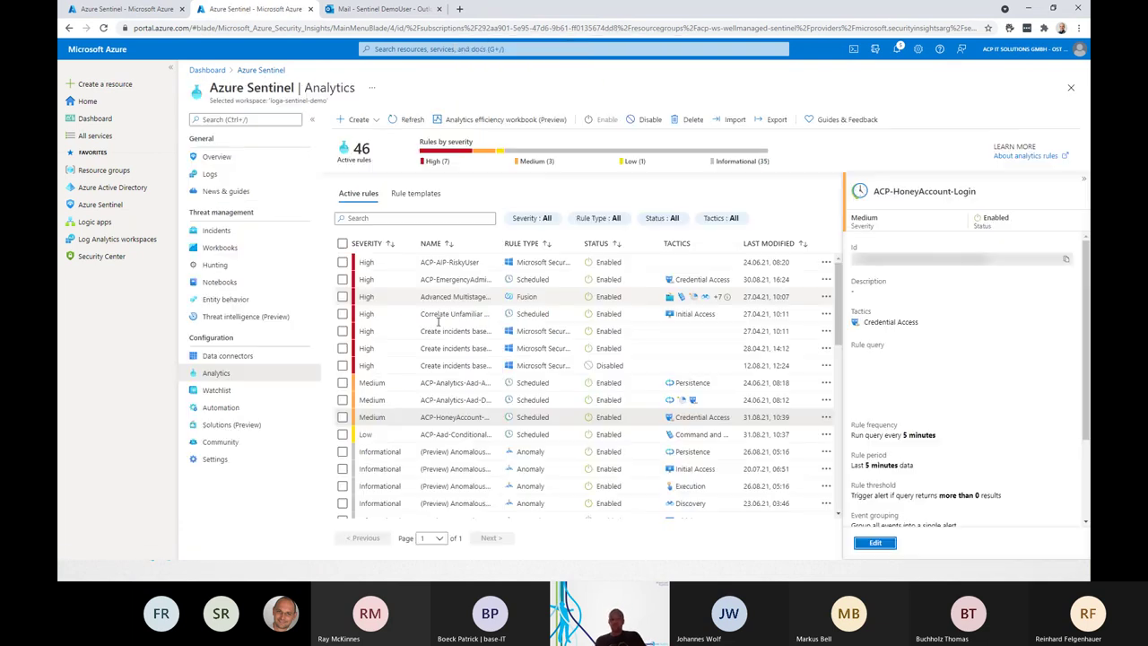
Step: Review the Autom-AIP-RiskyUser automation rule's settings and close its Edit panel unchanged
{"action": "left_click", "coordinate": [221, 408]}
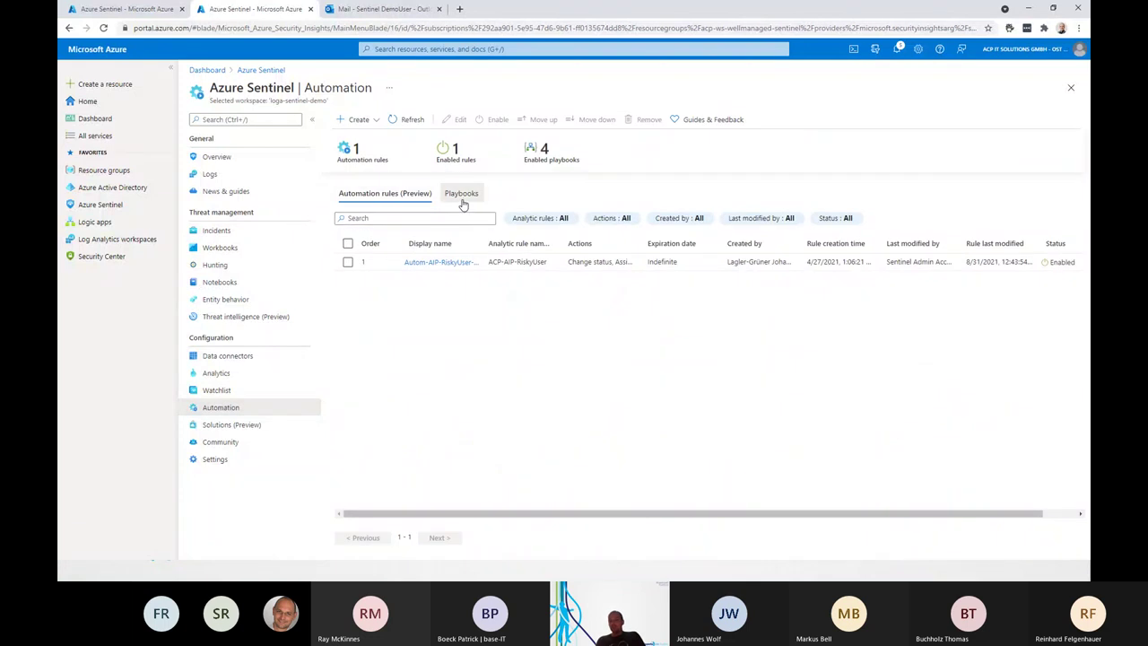
{"action": "left_click", "coordinate": [462, 195]}
{"action": "left_click", "coordinate": [392, 194]}
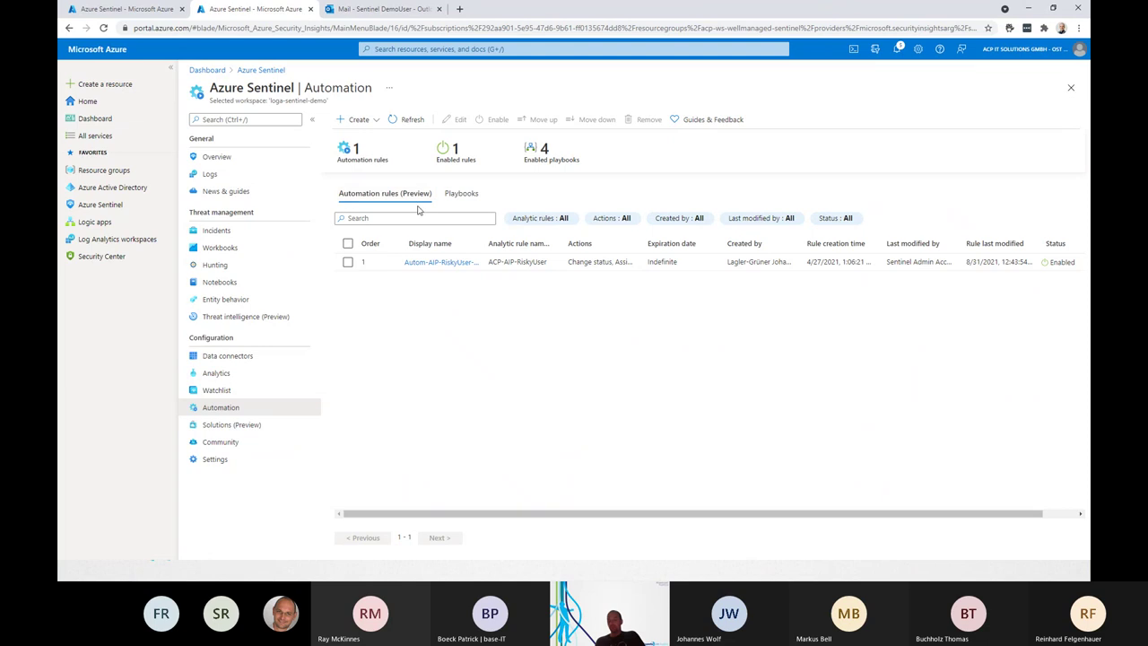
{"action": "left_click", "coordinate": [434, 263]}
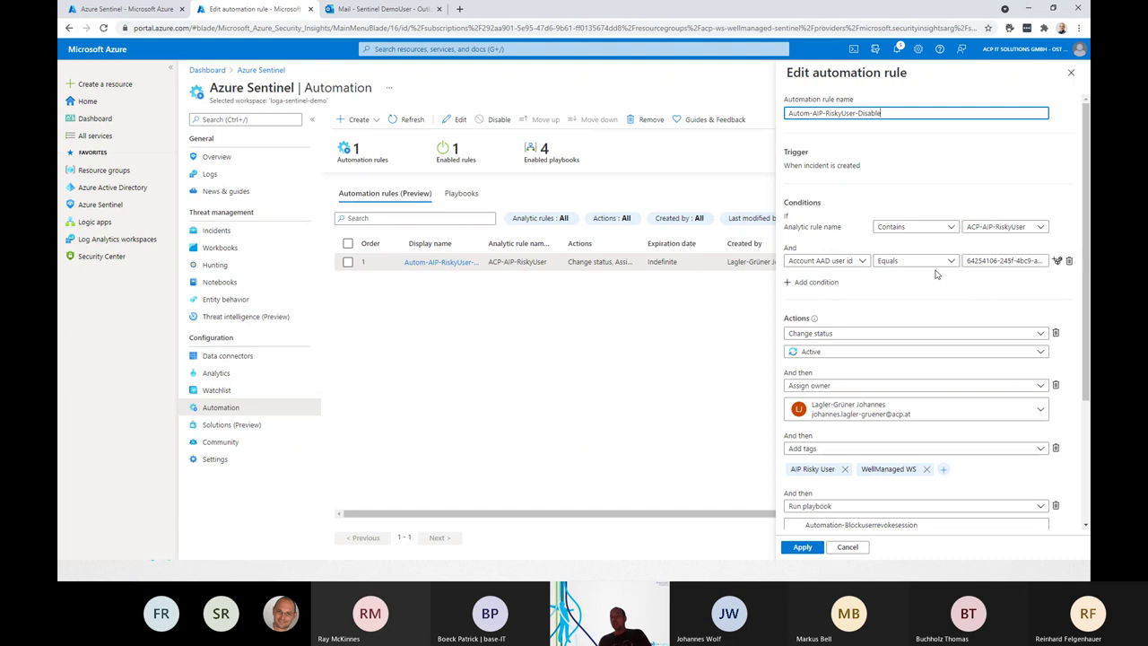
{"action": "scroll", "coordinate": [935, 274], "scroll_direction": "down", "scroll_amount": 2}
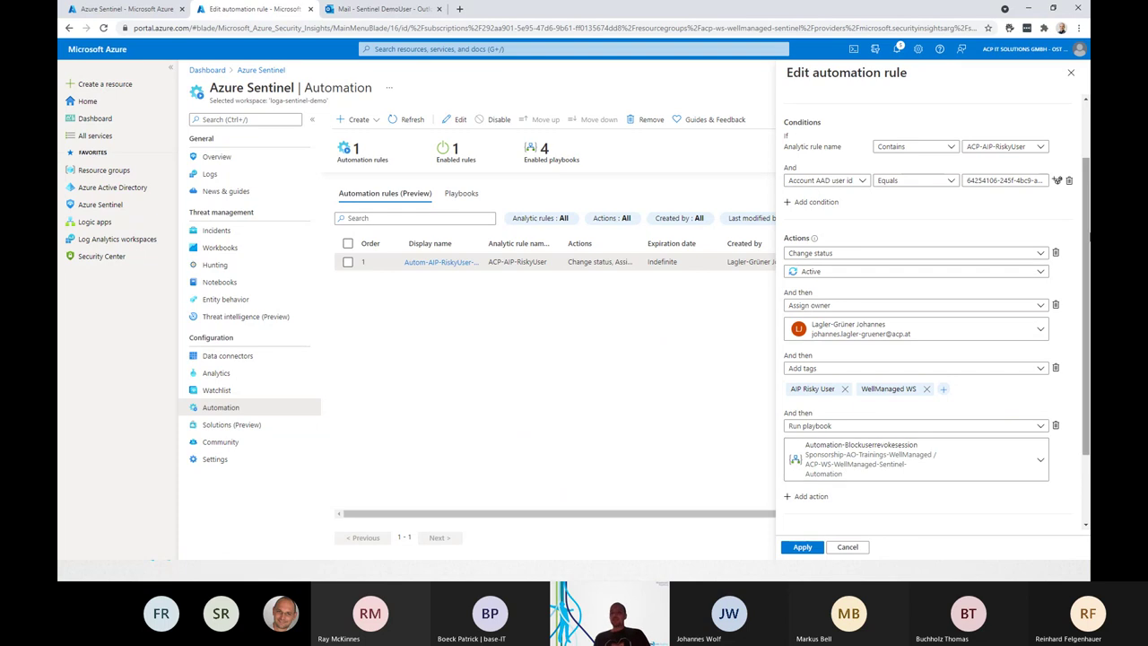
{"action": "left_click", "coordinate": [1072, 74]}
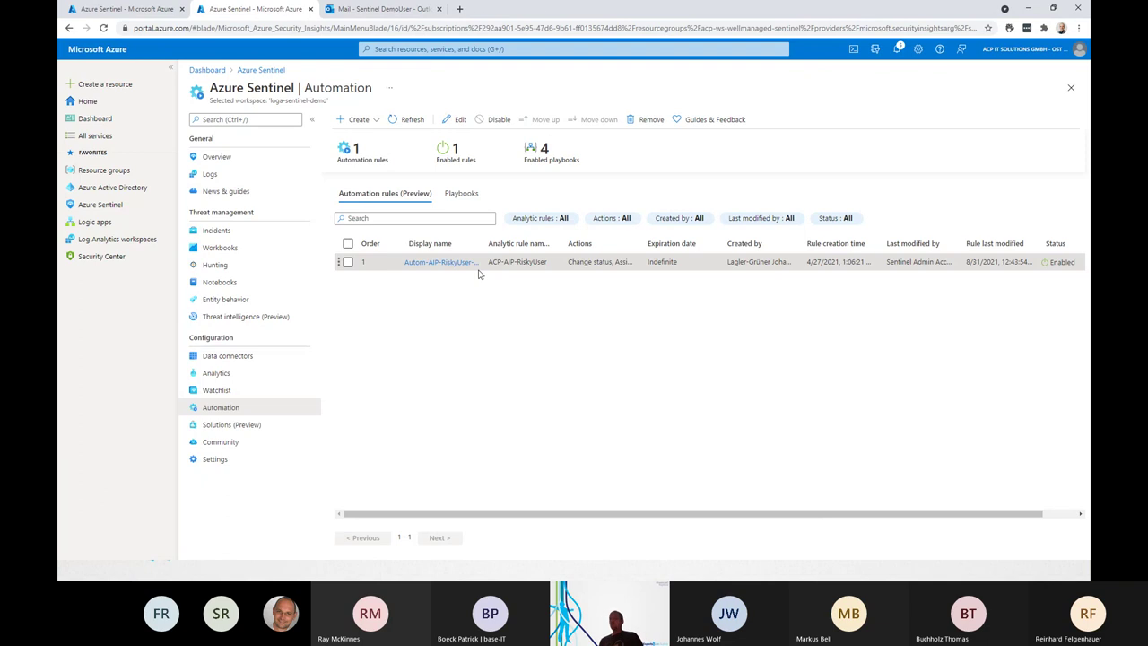
Step: Review the six playbooks' status and trigger kinds, including Playbook-Blockip's alert trigger
{"action": "left_click", "coordinate": [456, 197]}
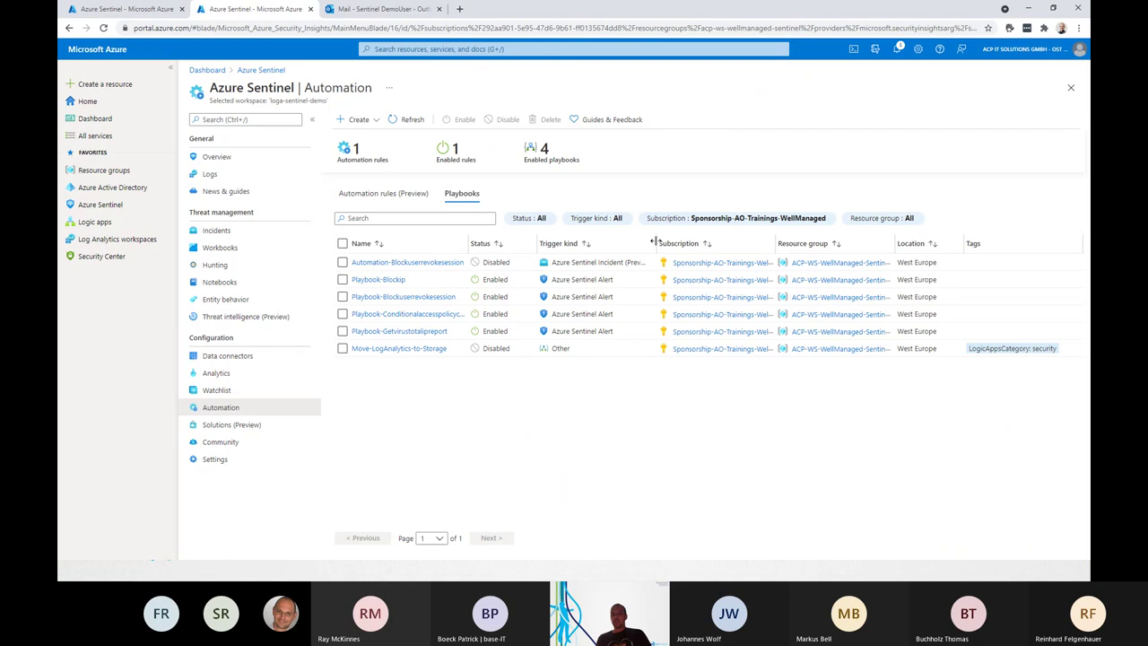
{"action": "triple_click", "coordinate": [605, 285]}
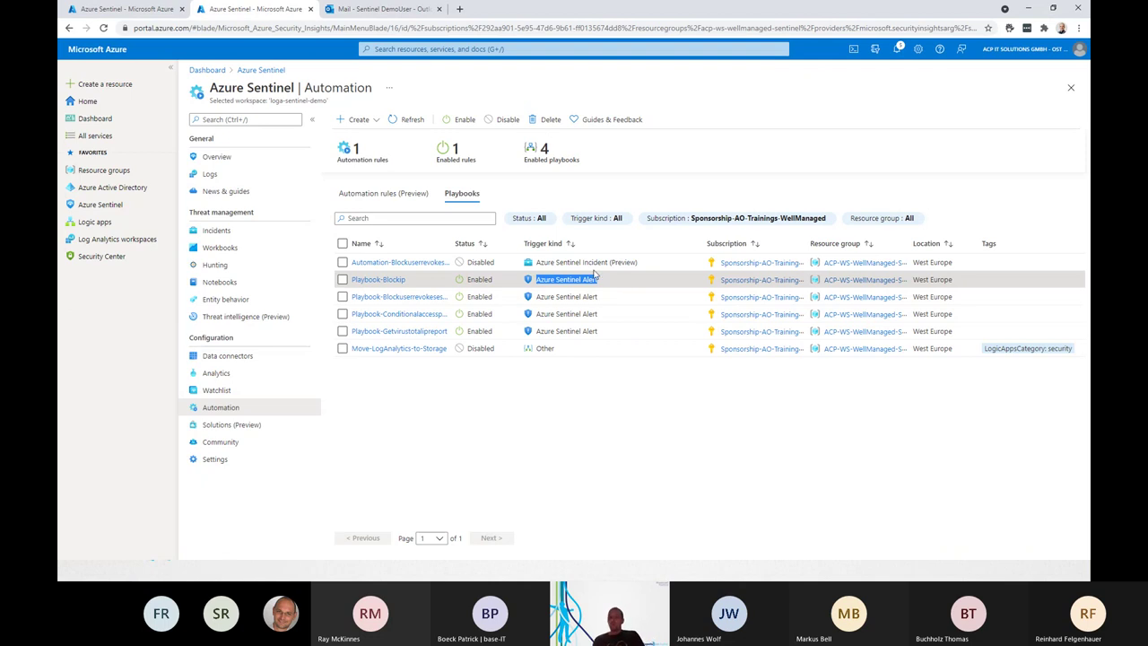
{"action": "left_click", "coordinate": [538, 262]}
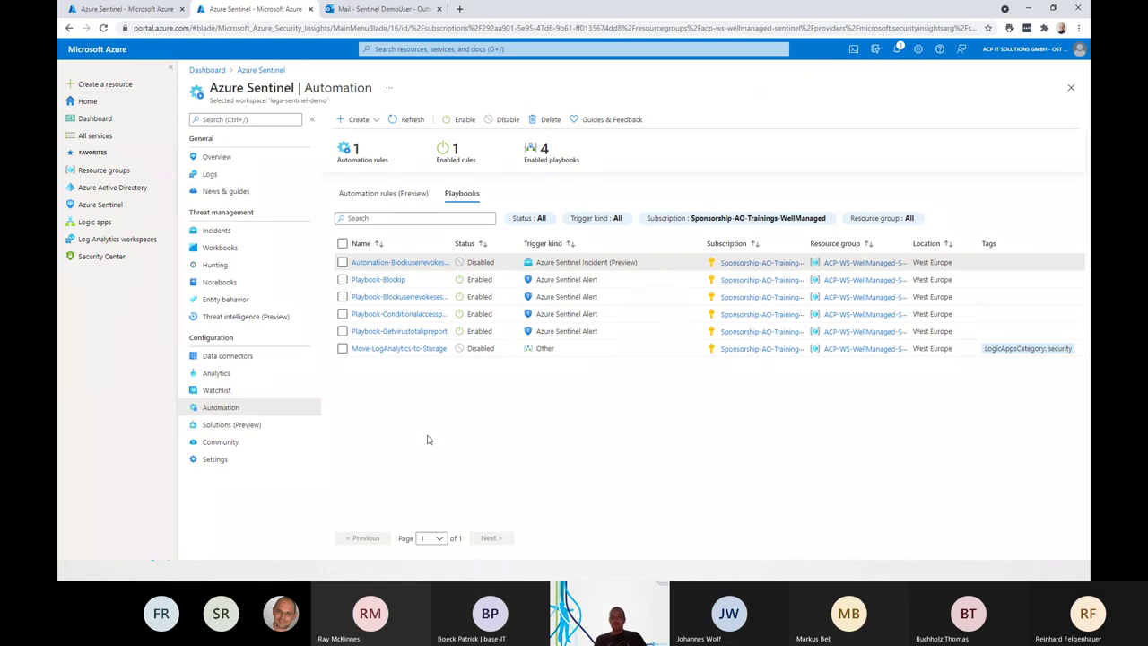
Step: Go from Sentinel's Community page to the Azure/Azure-Sentinel GitHub repository
{"action": "left_click", "coordinate": [224, 442]}
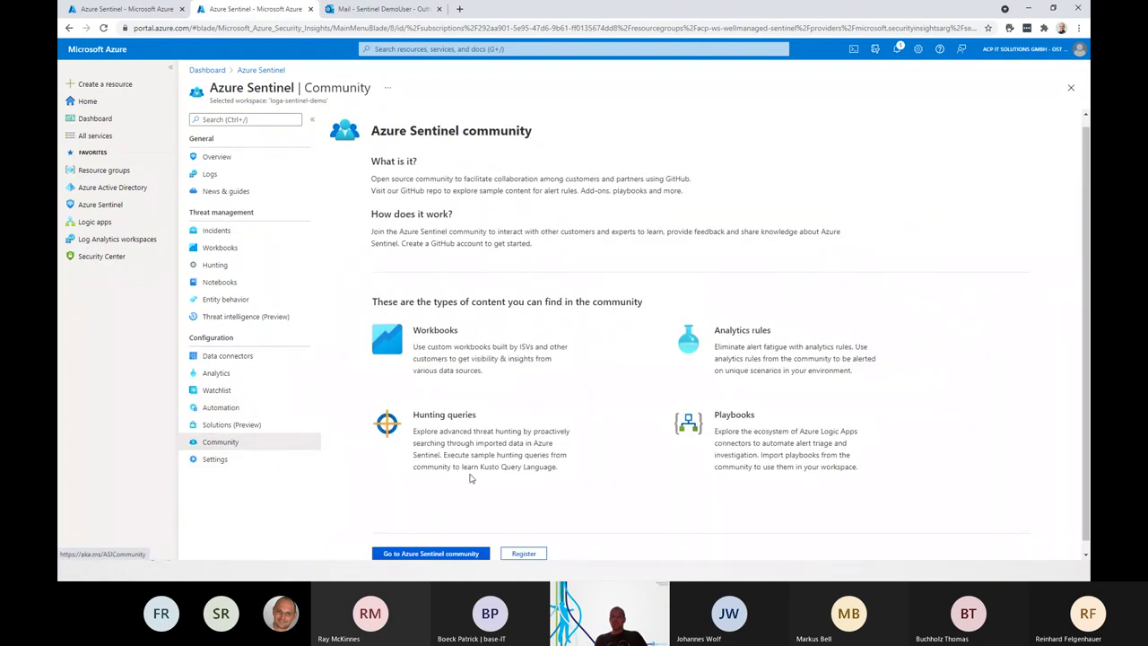
{"action": "scroll", "coordinate": [471, 471], "scroll_direction": "down", "scroll_amount": 1}
{"action": "left_click", "coordinate": [442, 545]}
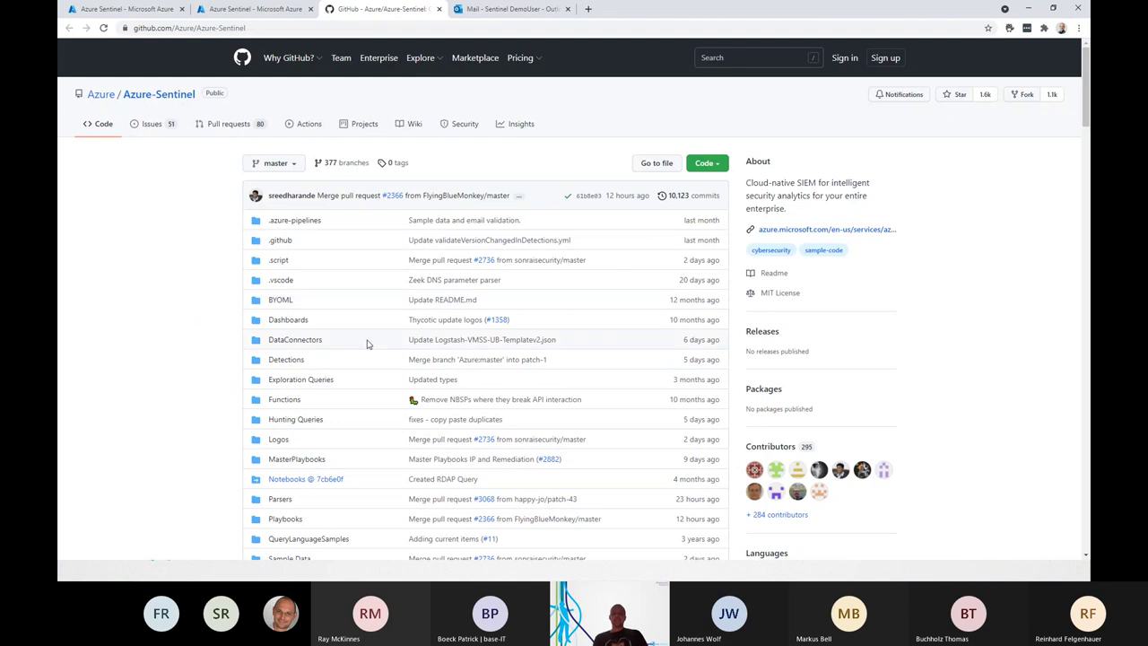
Step: Browse the Hunting Queries folder, then return to the repository root
{"action": "left_click", "coordinate": [295, 420]}
{"action": "scroll", "coordinate": [453, 437], "scroll_direction": "down", "scroll_amount": 2}
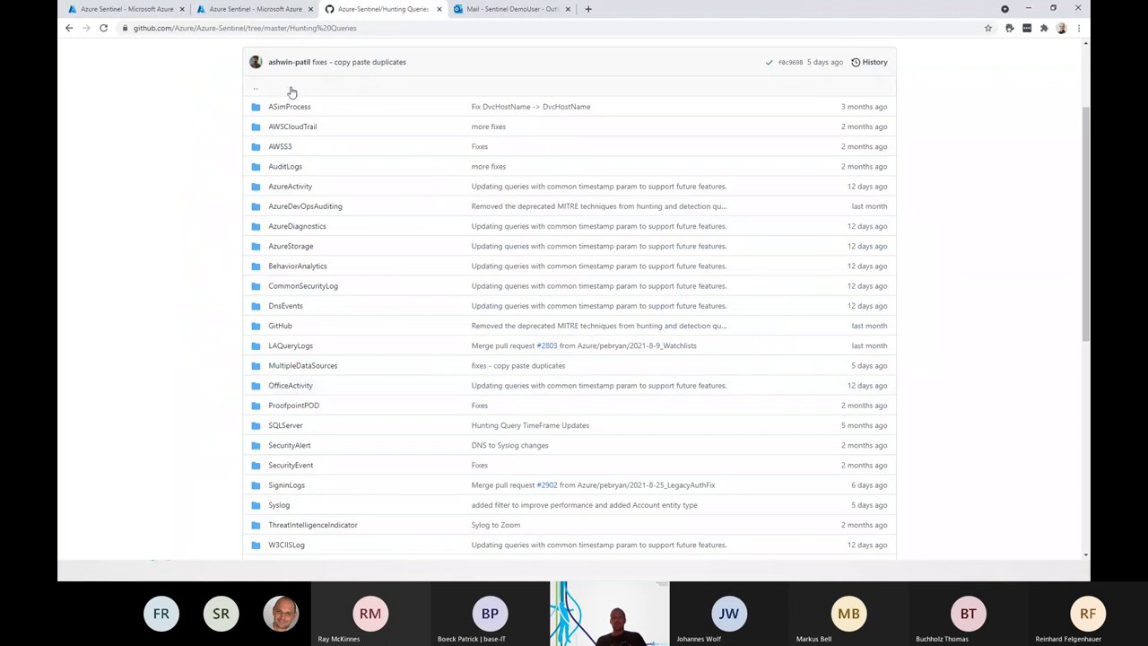
{"action": "left_click", "coordinate": [256, 87]}
{"action": "scroll", "coordinate": [298, 267], "scroll_direction": "down", "scroll_amount": 1}
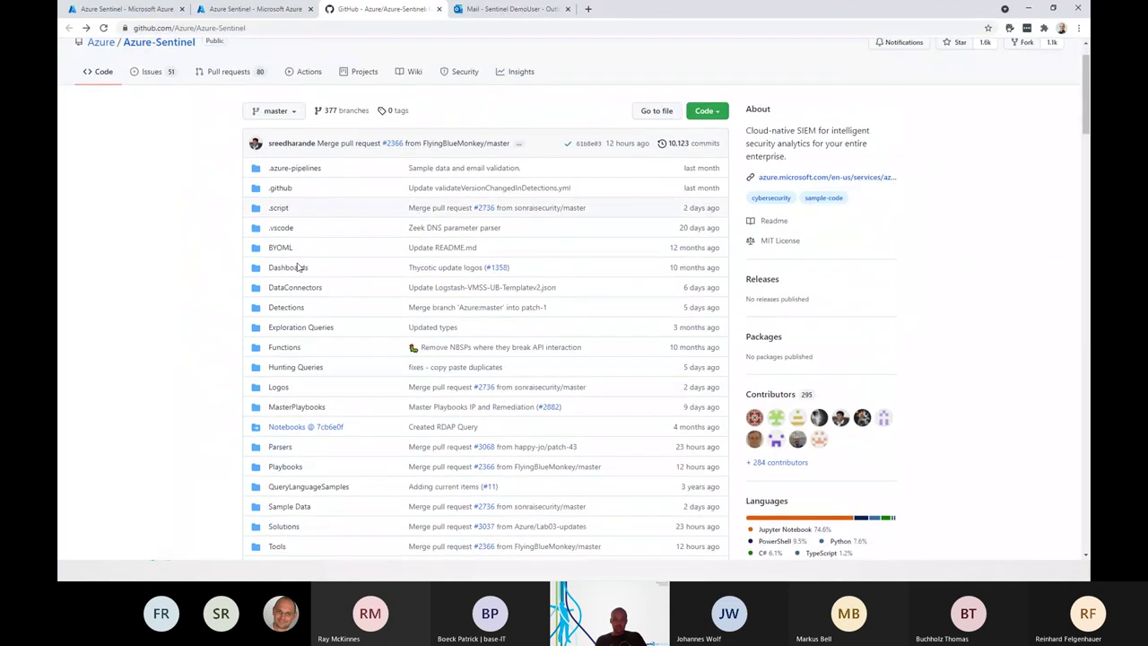
Step: Review the Block-ExchangeIP playbook readme under Playbooks, then bring up the 'Implement automation' slide
{"action": "left_click", "coordinate": [285, 468]}
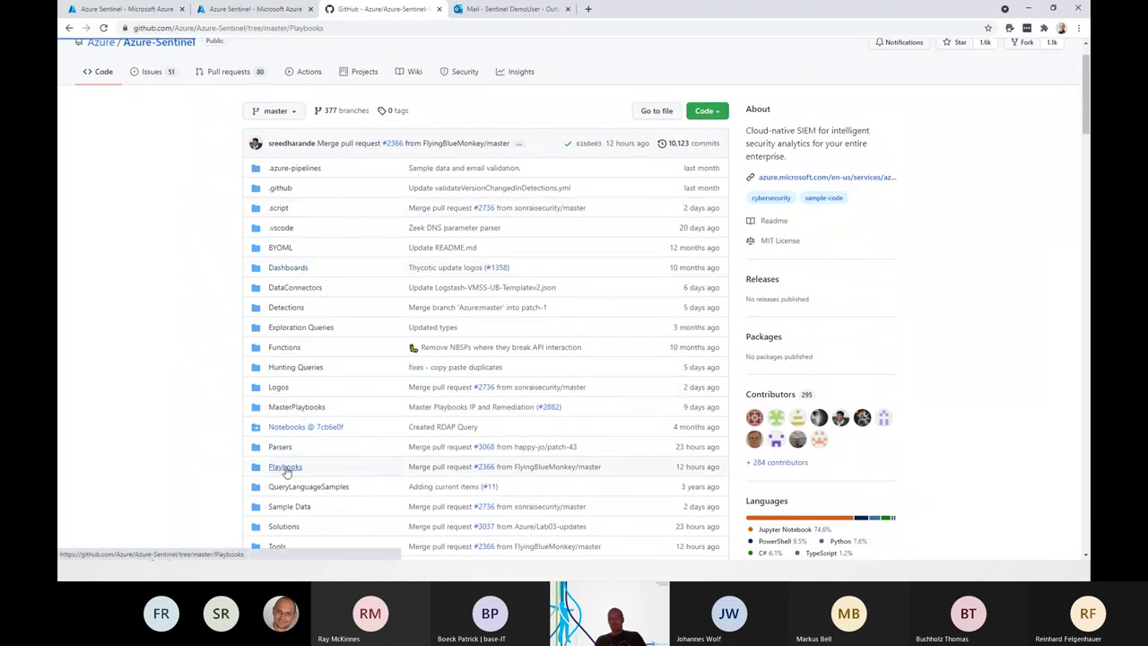
{"action": "scroll", "coordinate": [399, 296], "scroll_direction": "down", "scroll_amount": 1}
{"action": "scroll", "coordinate": [399, 296], "scroll_direction": "down", "scroll_amount": 5}
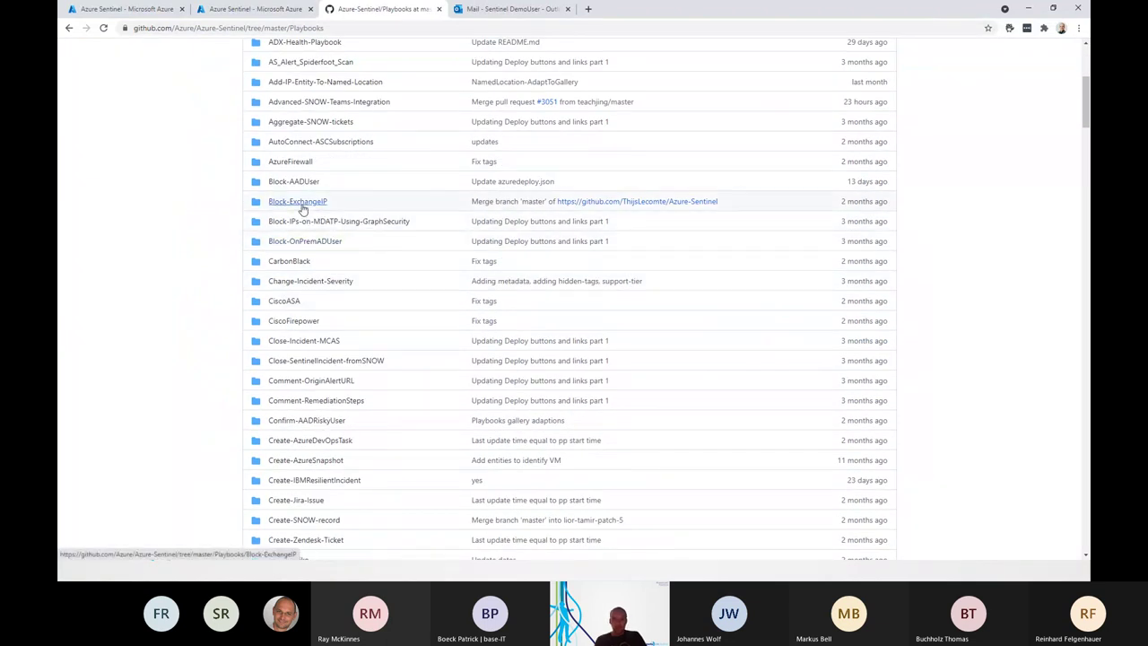
{"action": "left_click", "coordinate": [303, 206]}
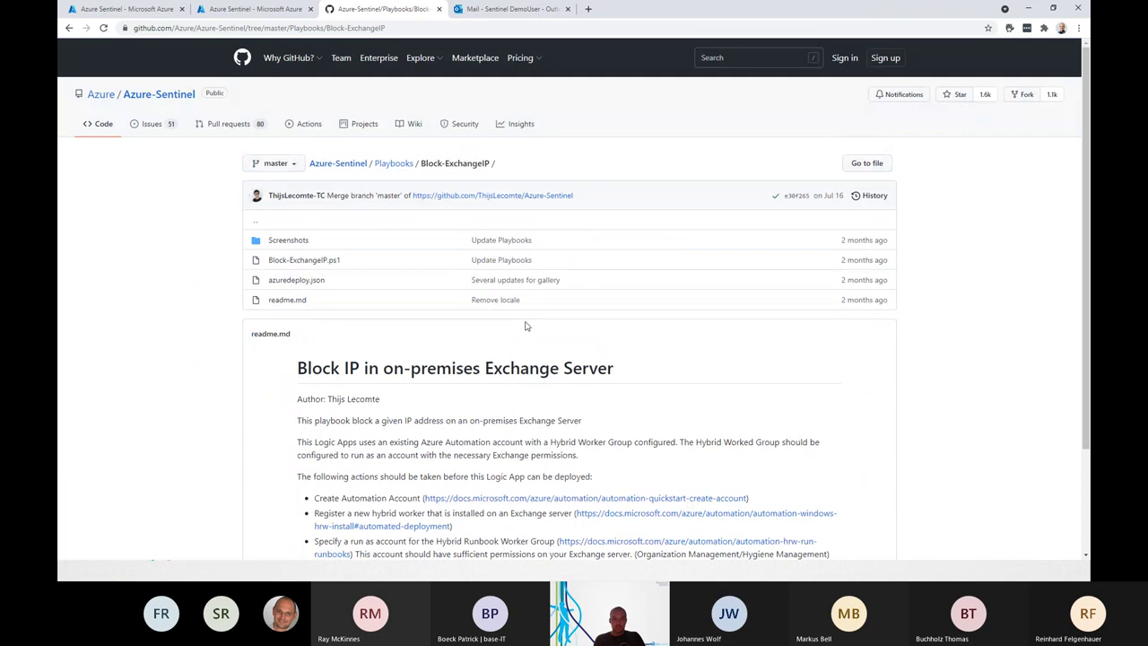
{"action": "scroll", "coordinate": [526, 326], "scroll_direction": "down", "scroll_amount": 3}
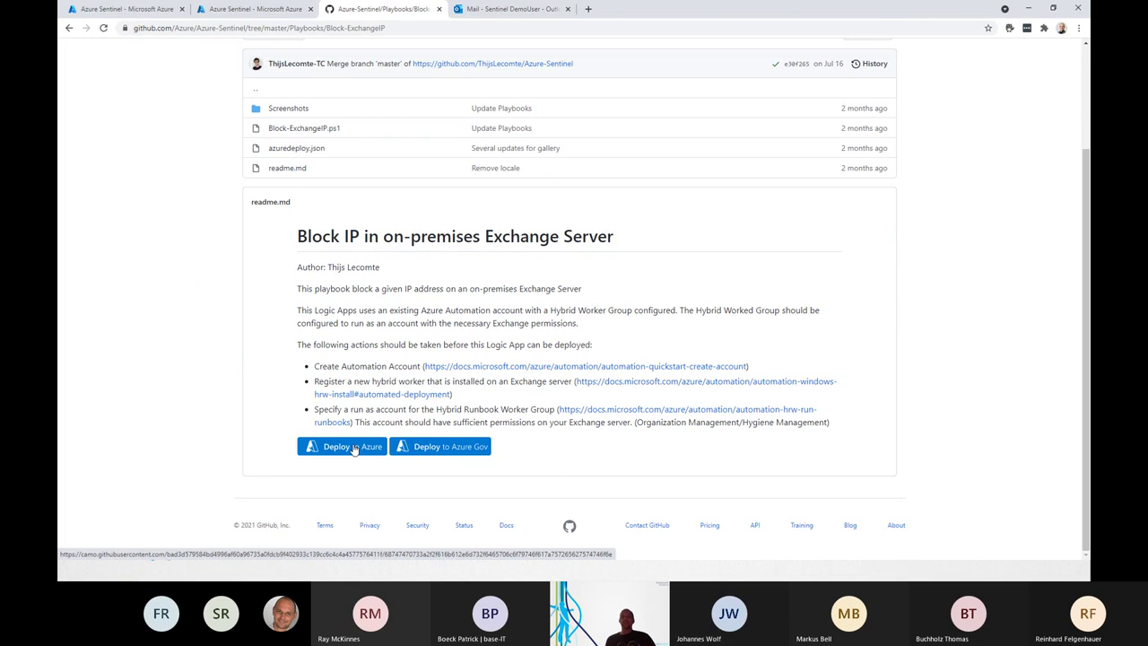
{"action": "left_click", "coordinate": [266, 11]}
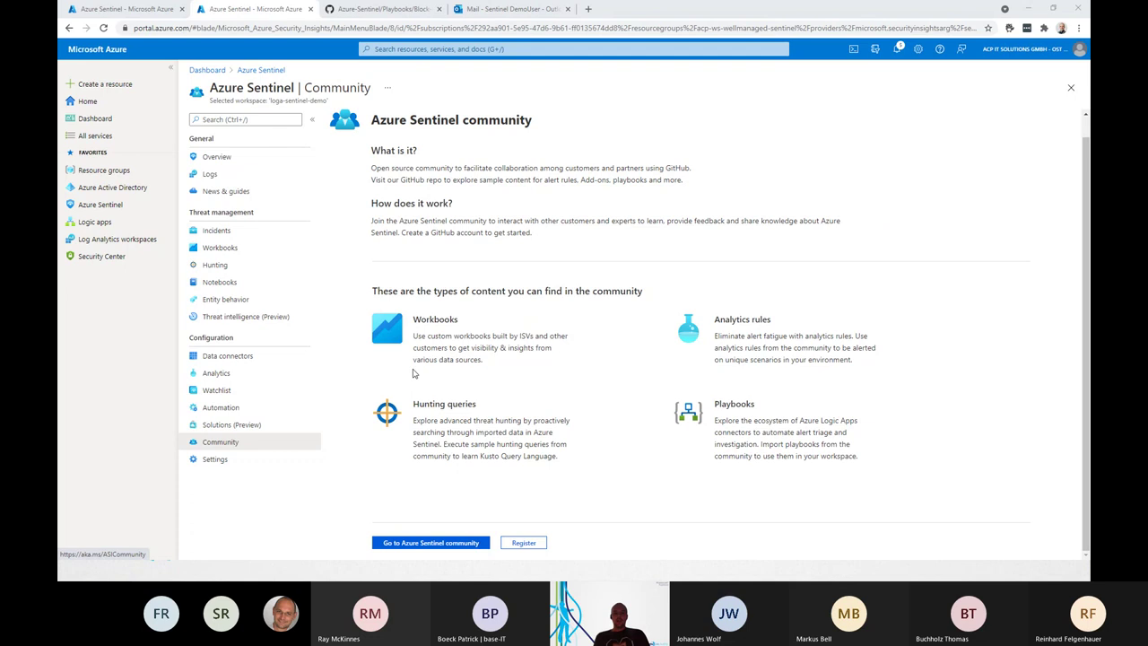
{"action": "key", "text": "alt+Tab"}
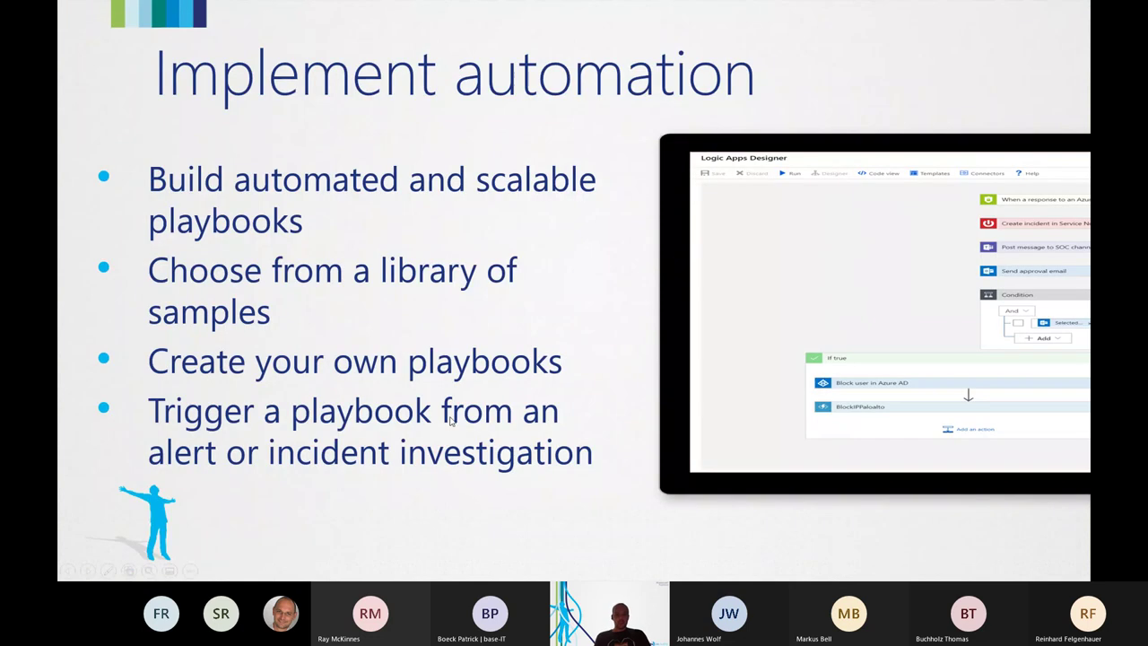
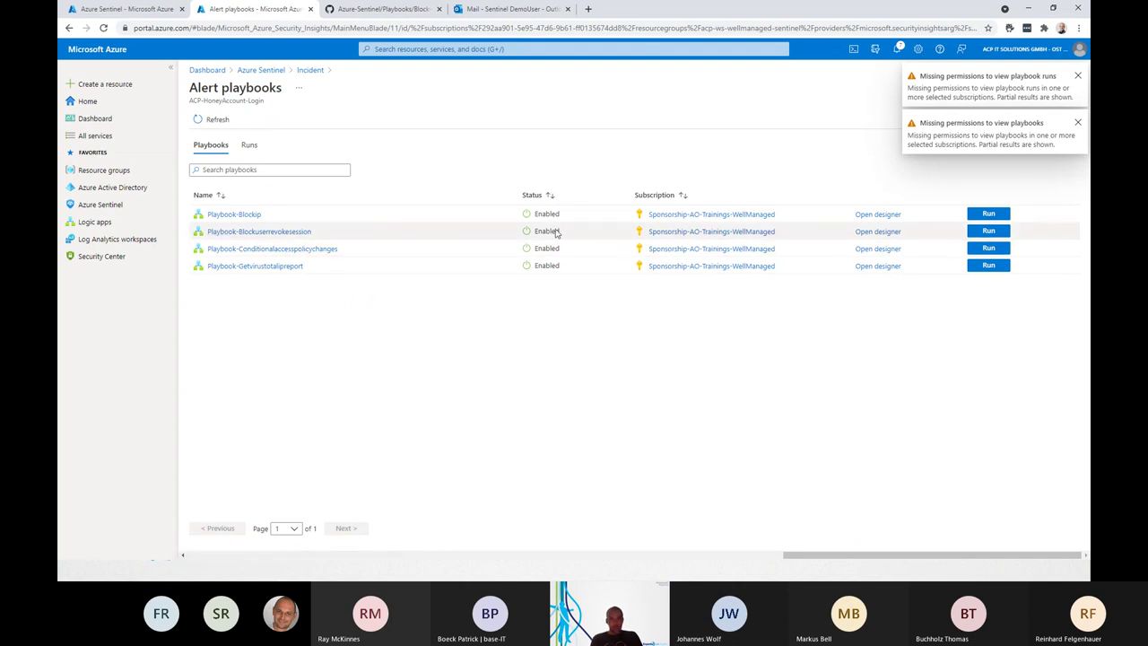
Step: Run Playbook-Blockip on the ACP-HoneyAccount-Login incident and refresh the incident
{"action": "left_click", "coordinate": [990, 214]}
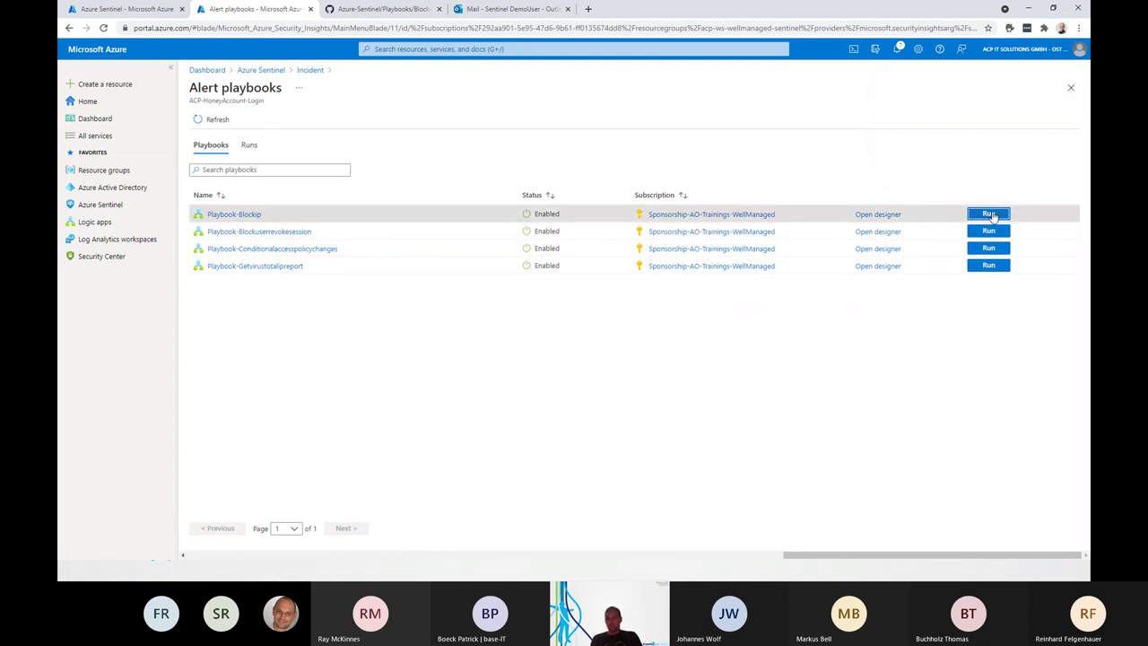
{"action": "left_click", "coordinate": [310, 70]}
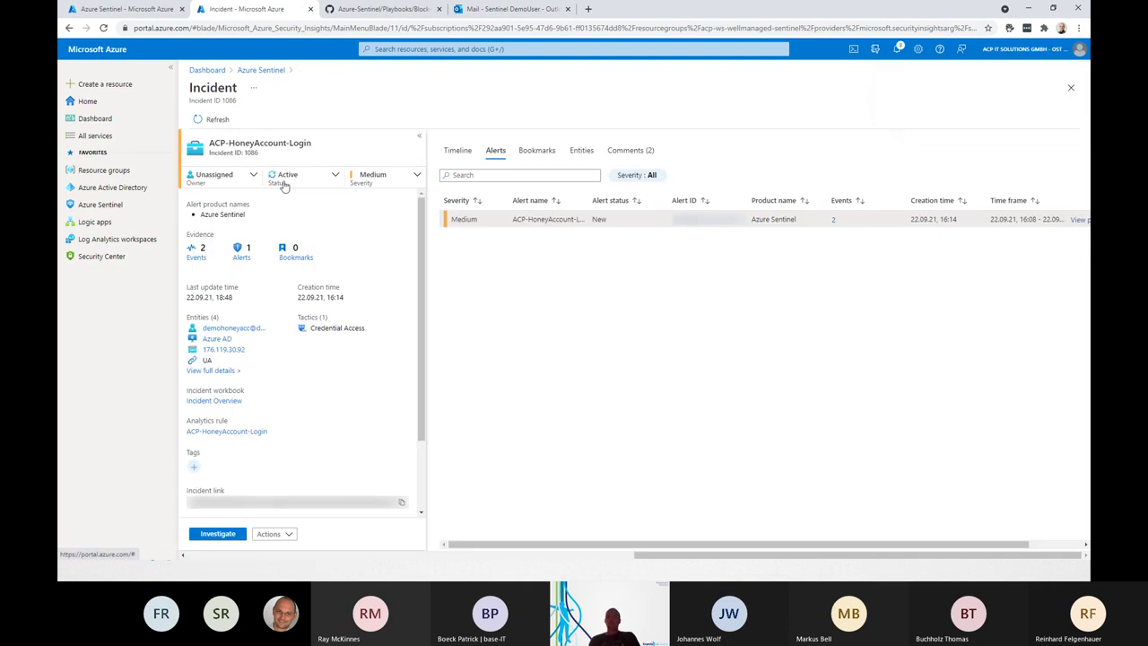
{"action": "left_click", "coordinate": [219, 118]}
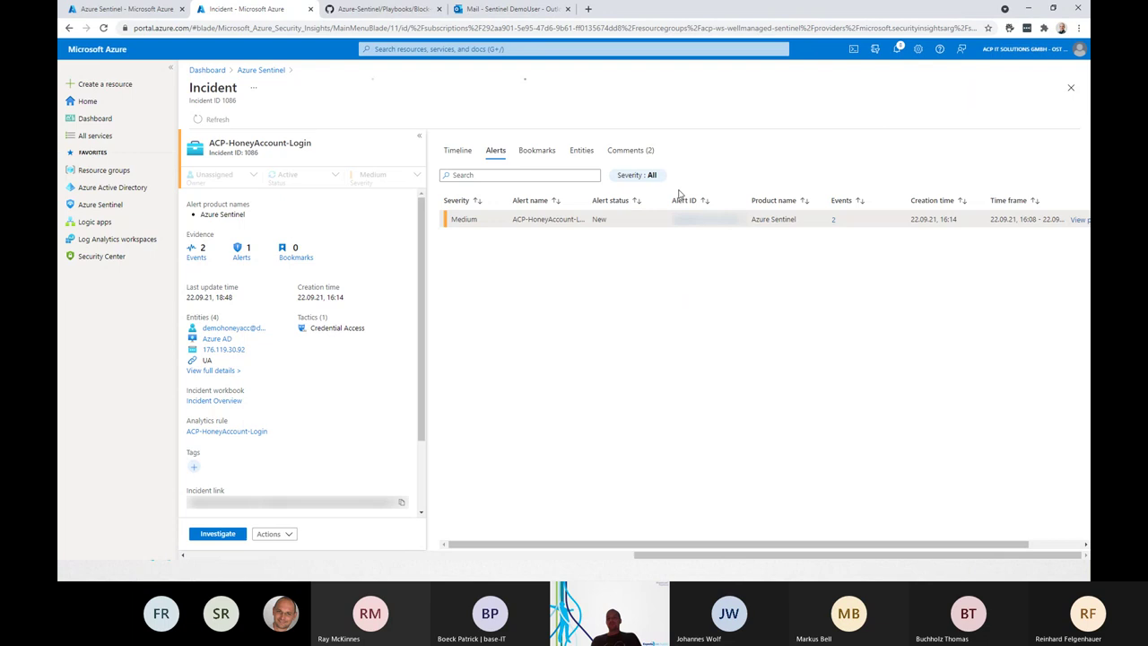
Step: Check the playbook comment saying the named location IP list was updated, then return to Incidents
{"action": "left_click", "coordinate": [626, 151]}
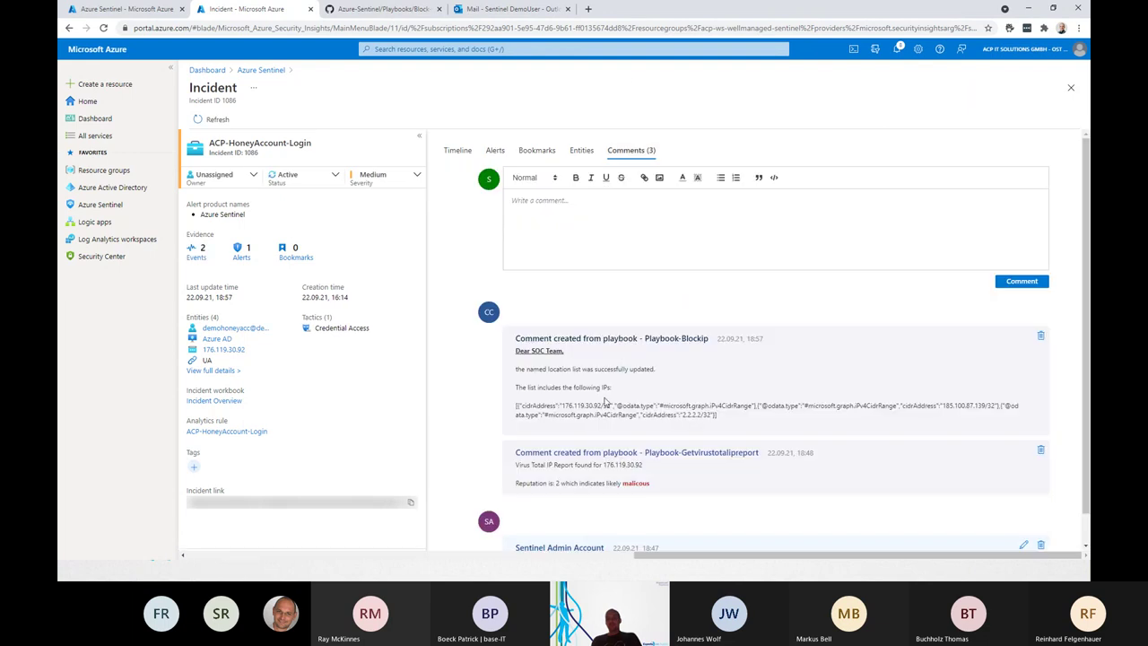
{"action": "left_click_drag", "start_coordinate": [716, 414], "coordinate": [537, 416]}
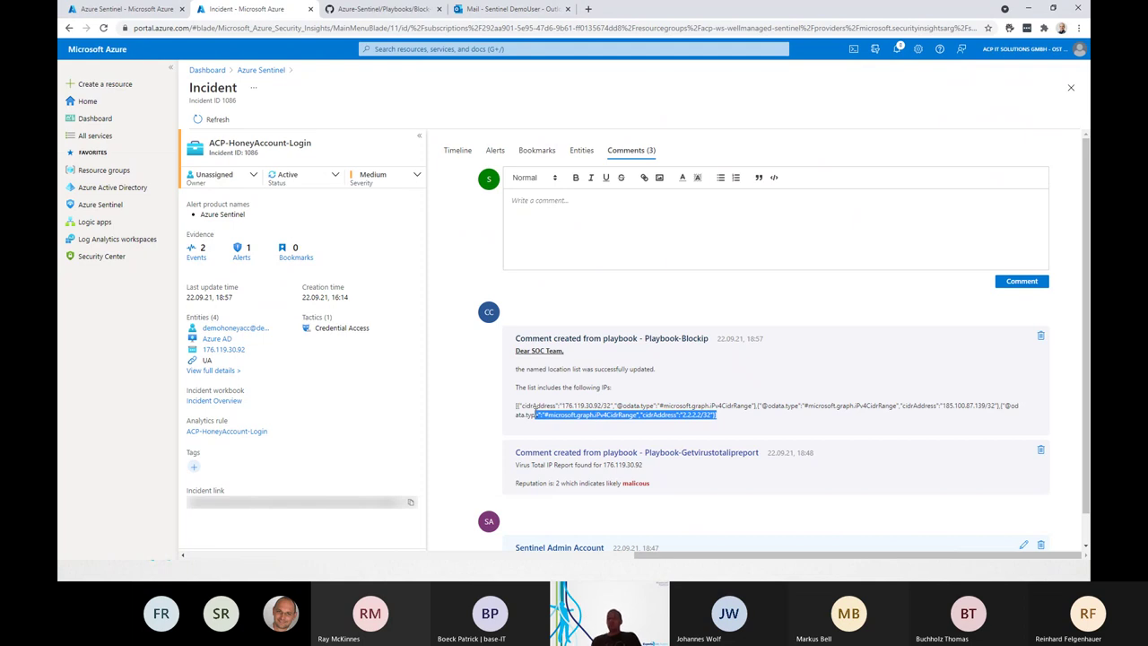
{"action": "left_click", "coordinate": [758, 431]}
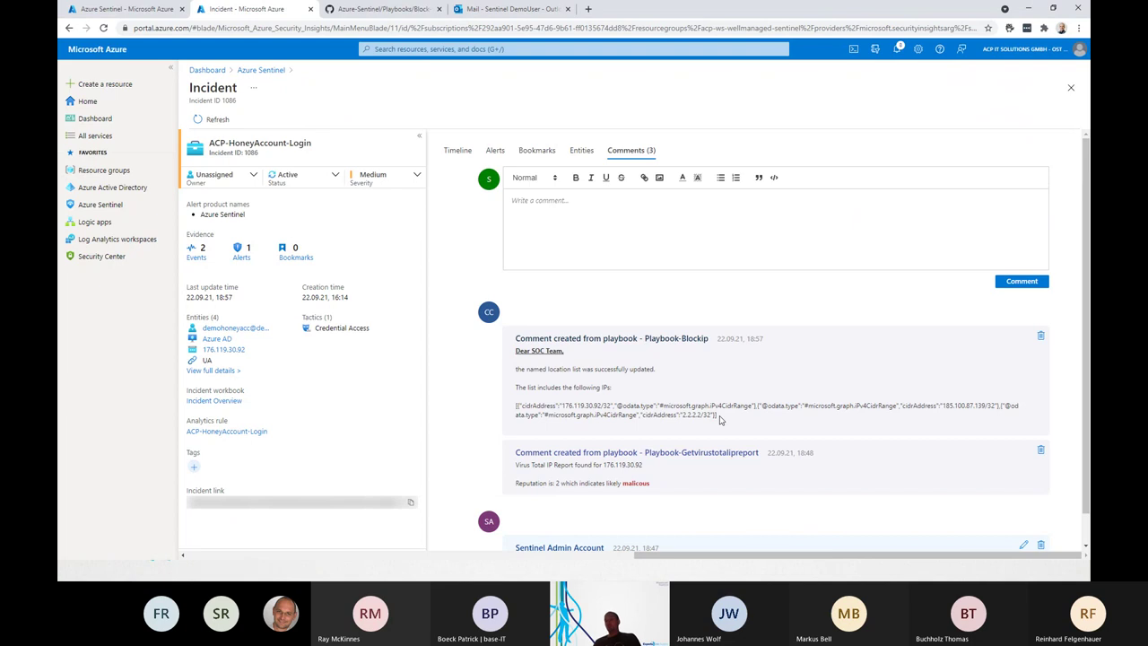
{"action": "left_click", "coordinate": [268, 71]}
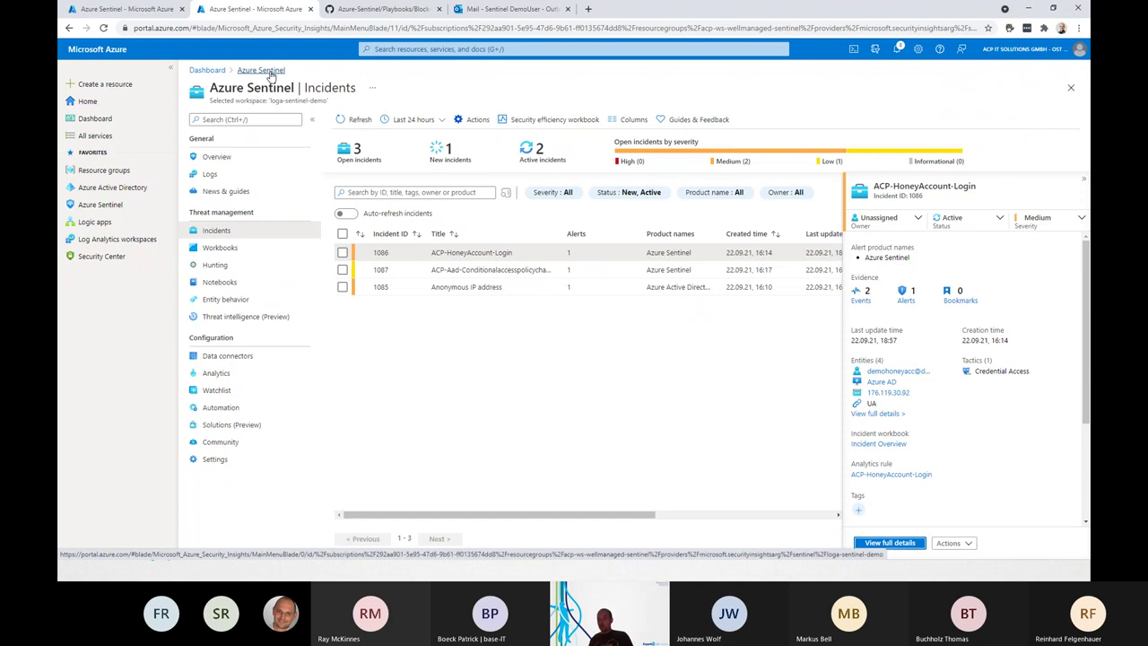
Step: Open incident 1087's full details, review its entities and alerts, and list the alert's playbooks
{"action": "left_click", "coordinate": [448, 270]}
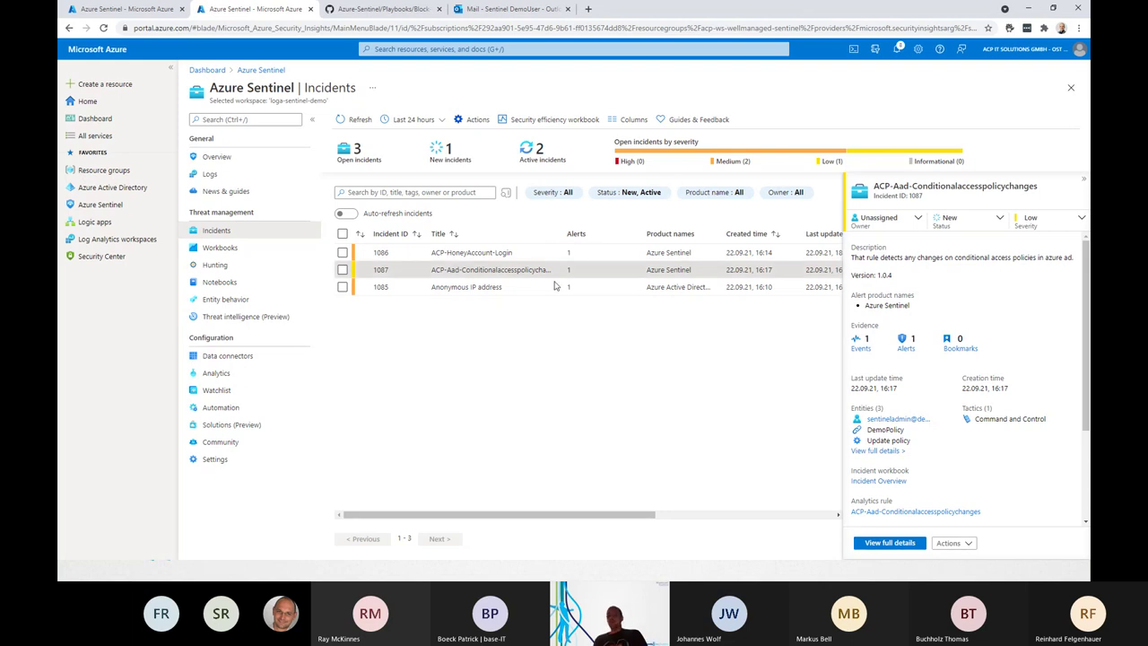
{"action": "left_click", "coordinate": [884, 542]}
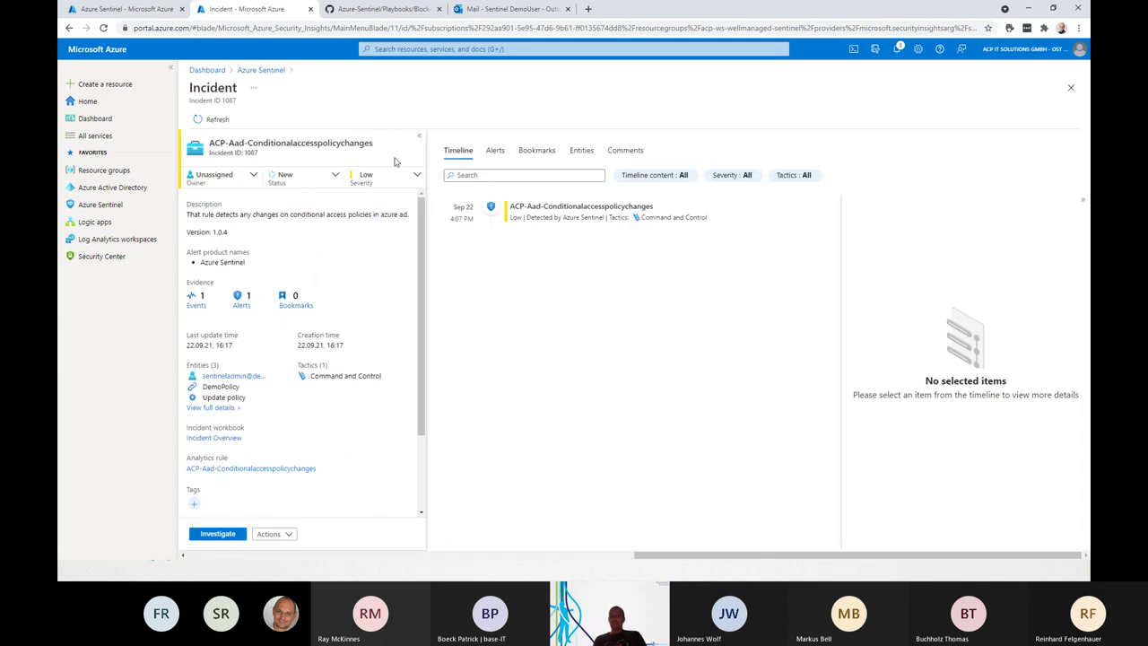
{"action": "left_click", "coordinate": [582, 151]}
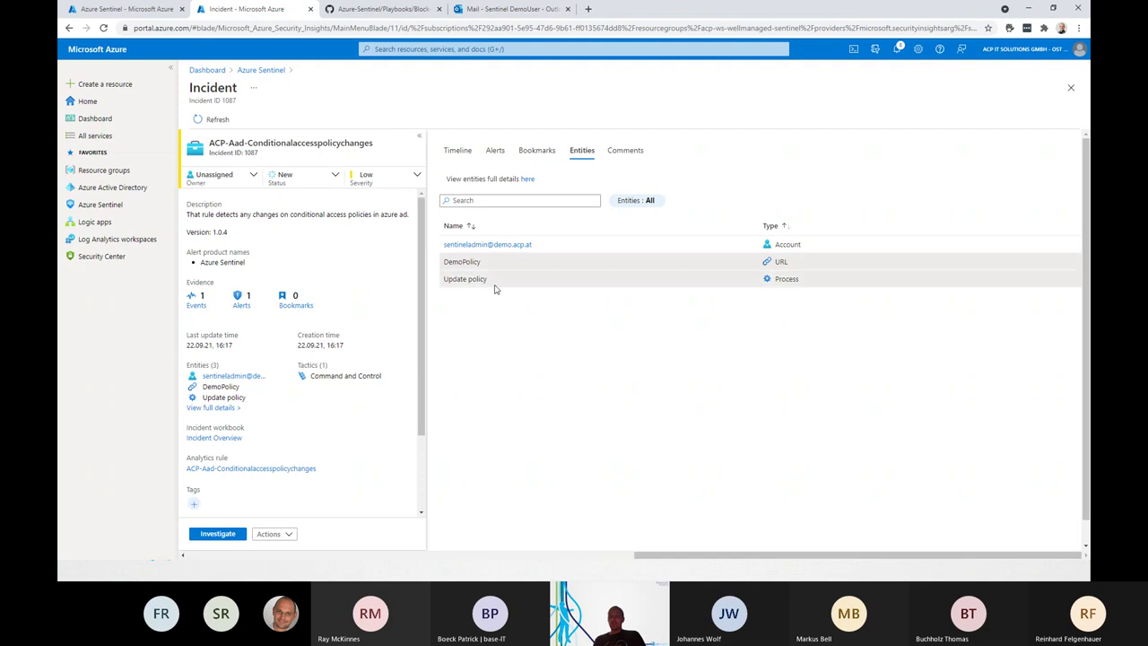
{"action": "left_click_drag", "start_coordinate": [494, 290], "coordinate": [438, 282]}
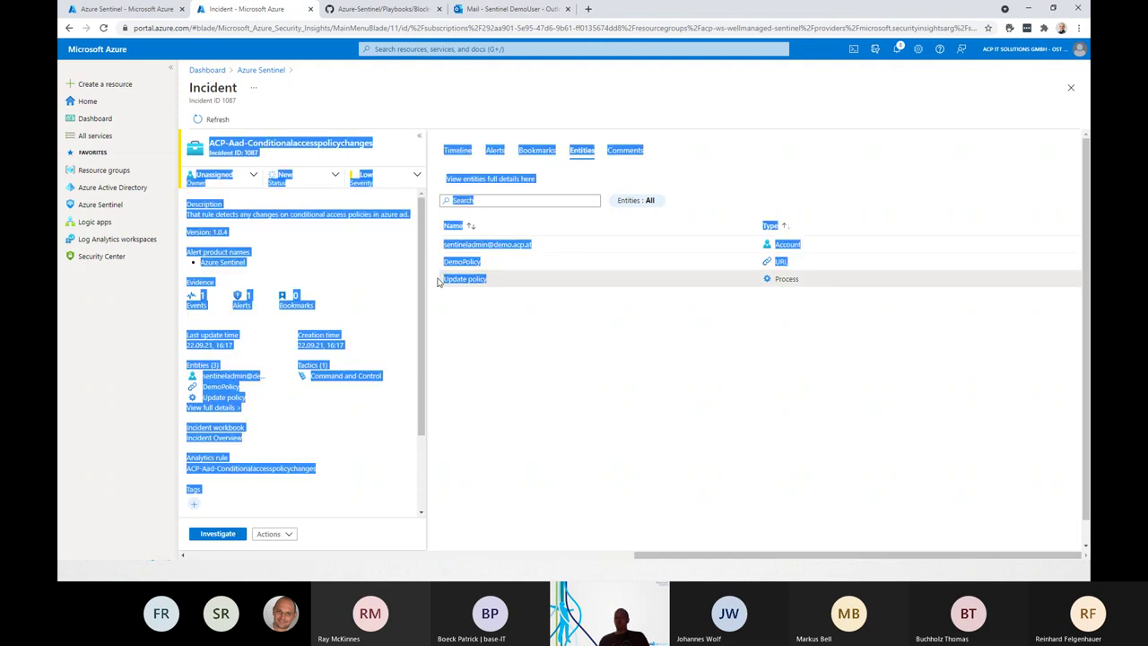
{"action": "left_click", "coordinate": [552, 406]}
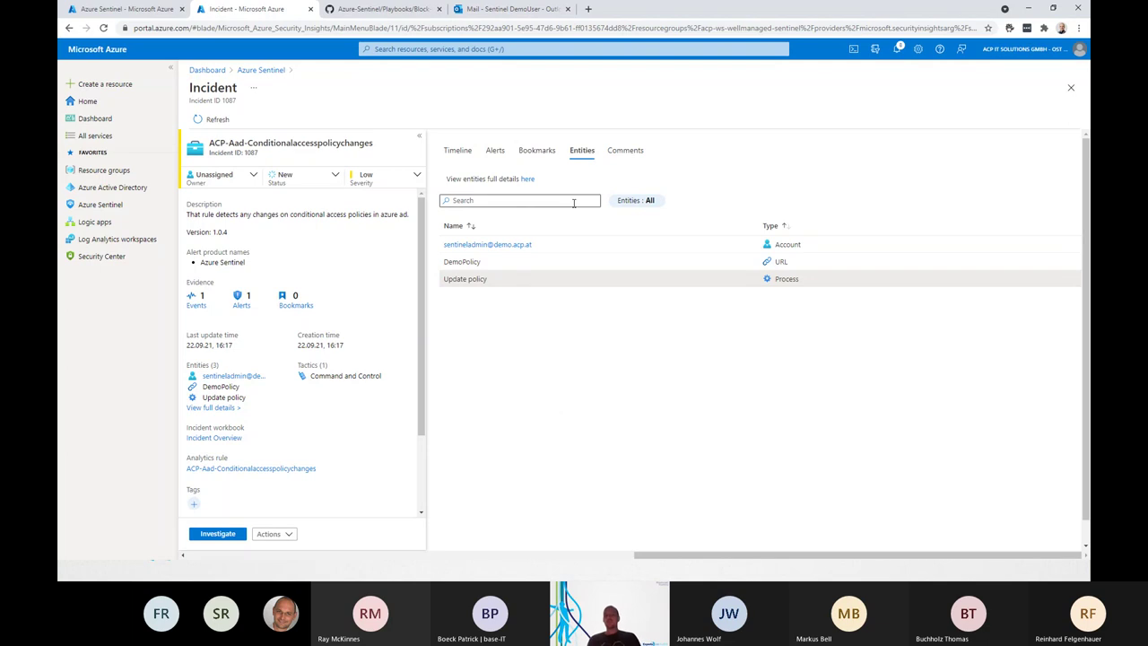
{"action": "left_click", "coordinate": [495, 150]}
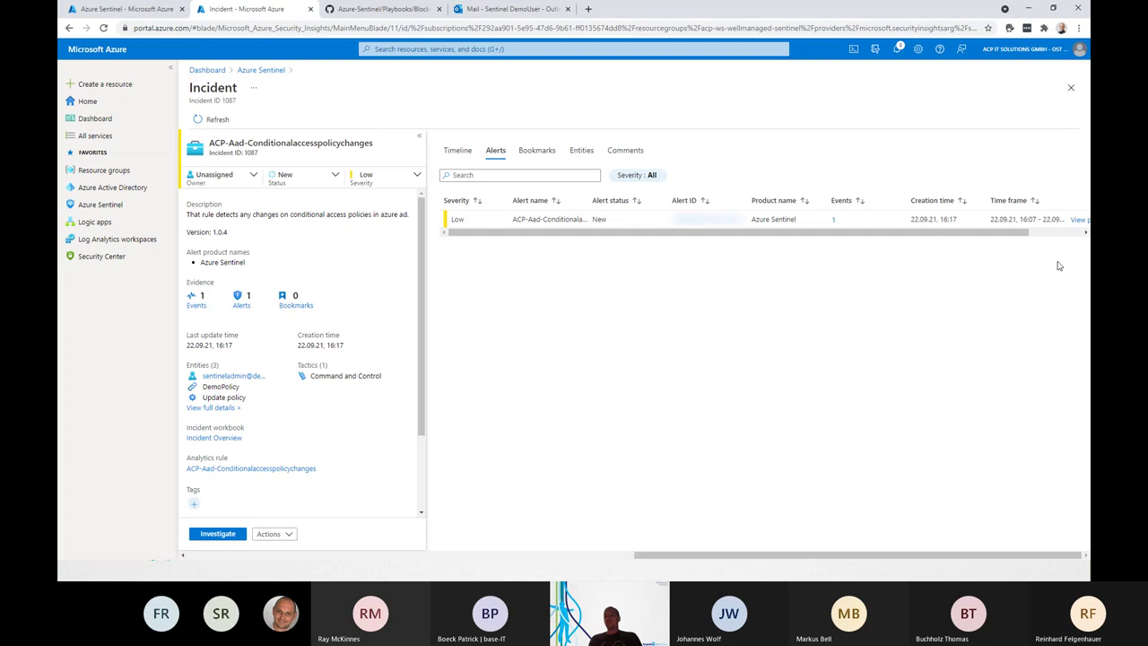
{"action": "left_click", "coordinate": [1078, 219]}
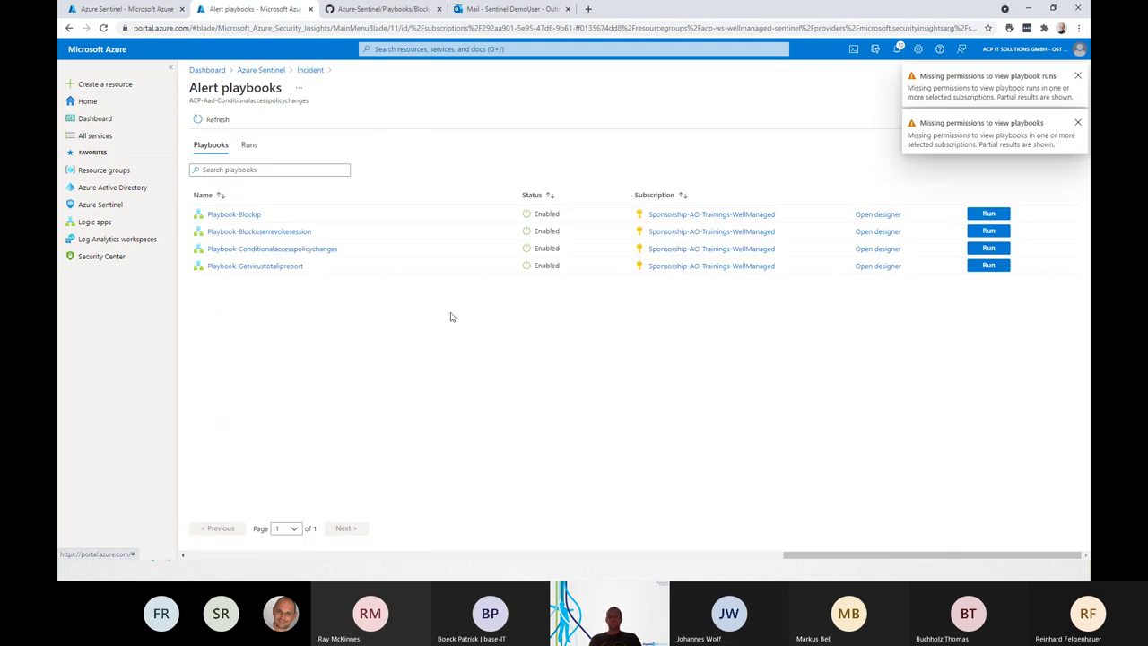
Step: Run Playbook-Conditionalaccesspolicychanges on incident 1087, dismiss the notifications, and go to the Outlook inbox
{"action": "left_click", "coordinate": [999, 251]}
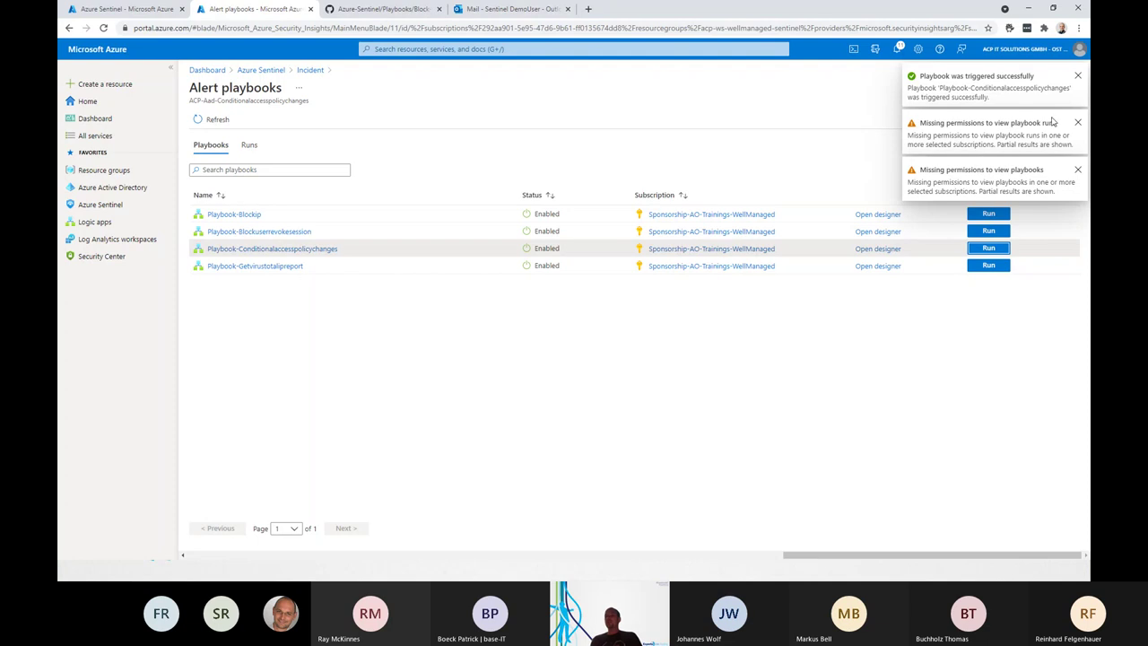
{"action": "left_click", "coordinate": [1078, 78]}
{"action": "left_click", "coordinate": [1078, 77]}
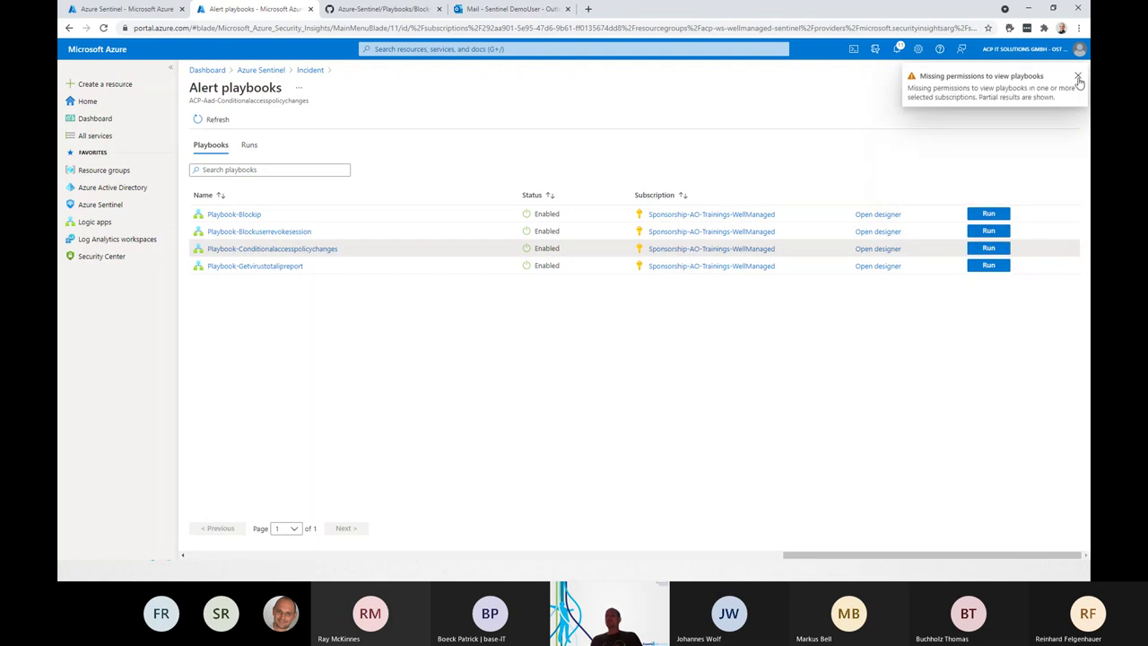
{"action": "left_click", "coordinate": [1078, 77]}
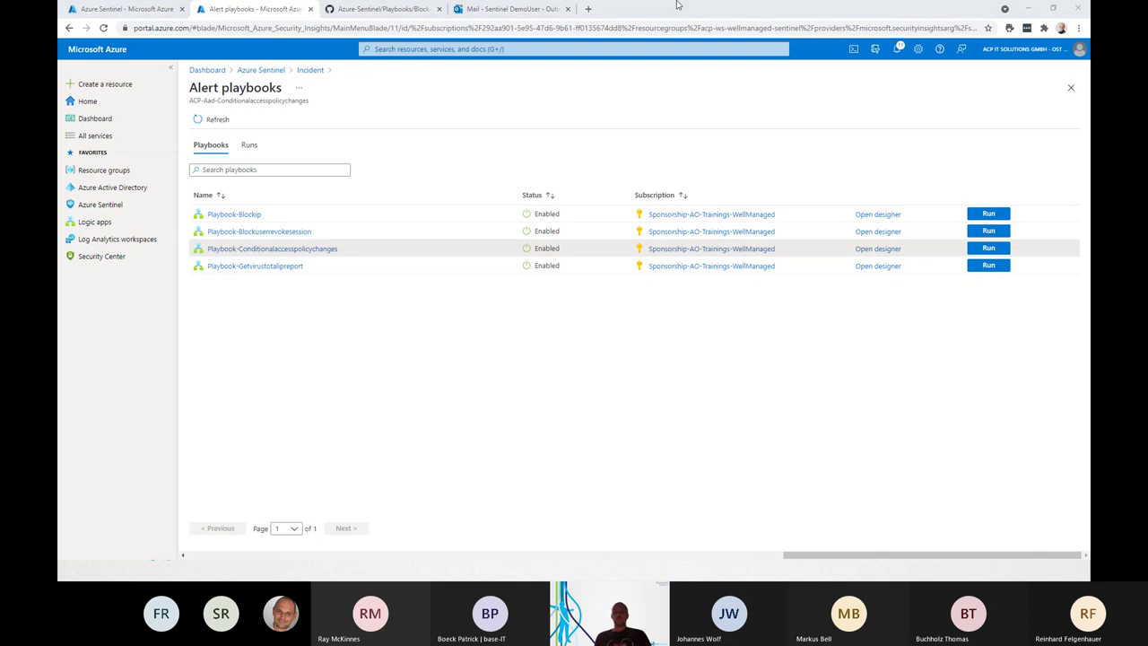
{"action": "left_click", "coordinate": [512, 103]}
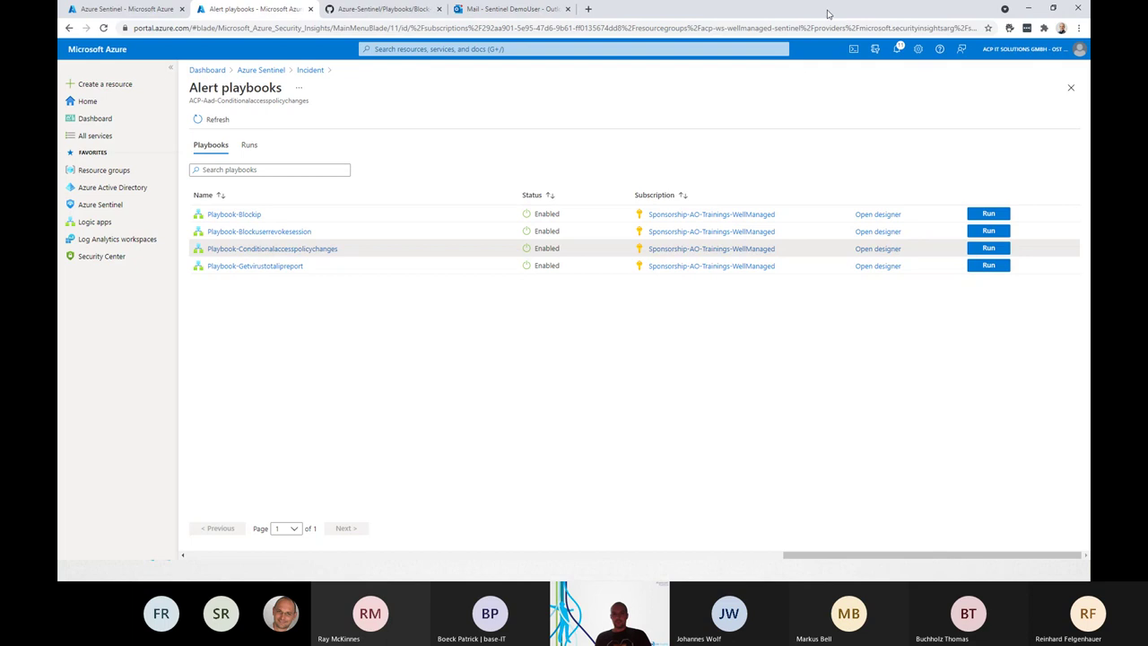
{"action": "left_click", "coordinate": [537, 9]}
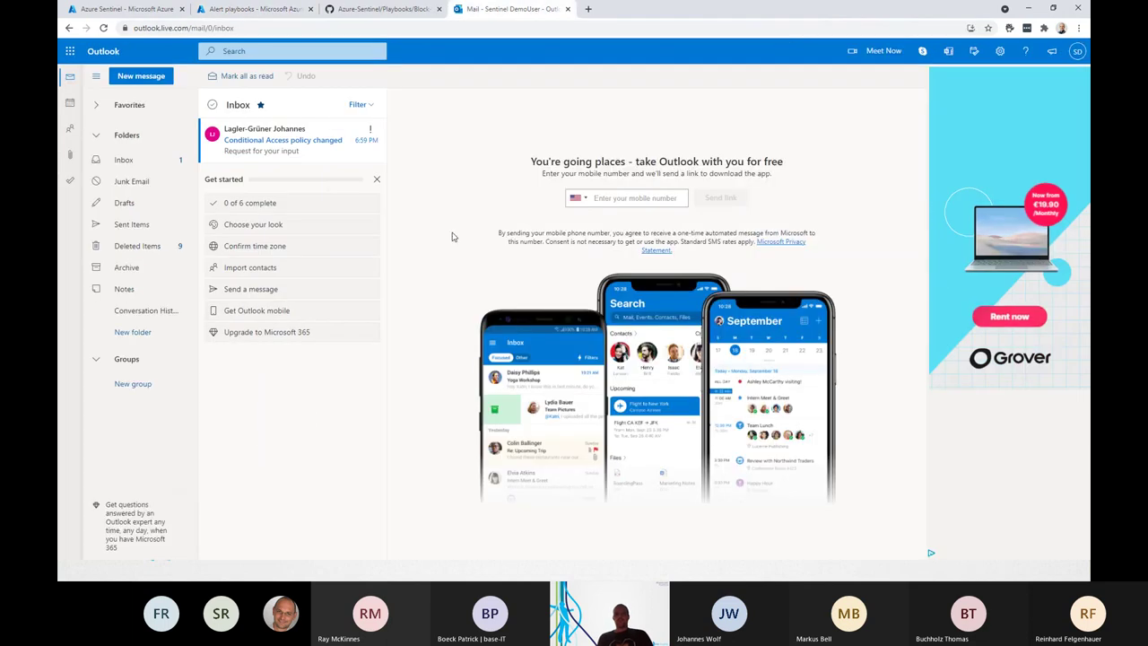
Step: Answer the 'Conditional Access policy changed' email with Planned and close the confirmation page
{"action": "left_click", "coordinate": [295, 151]}
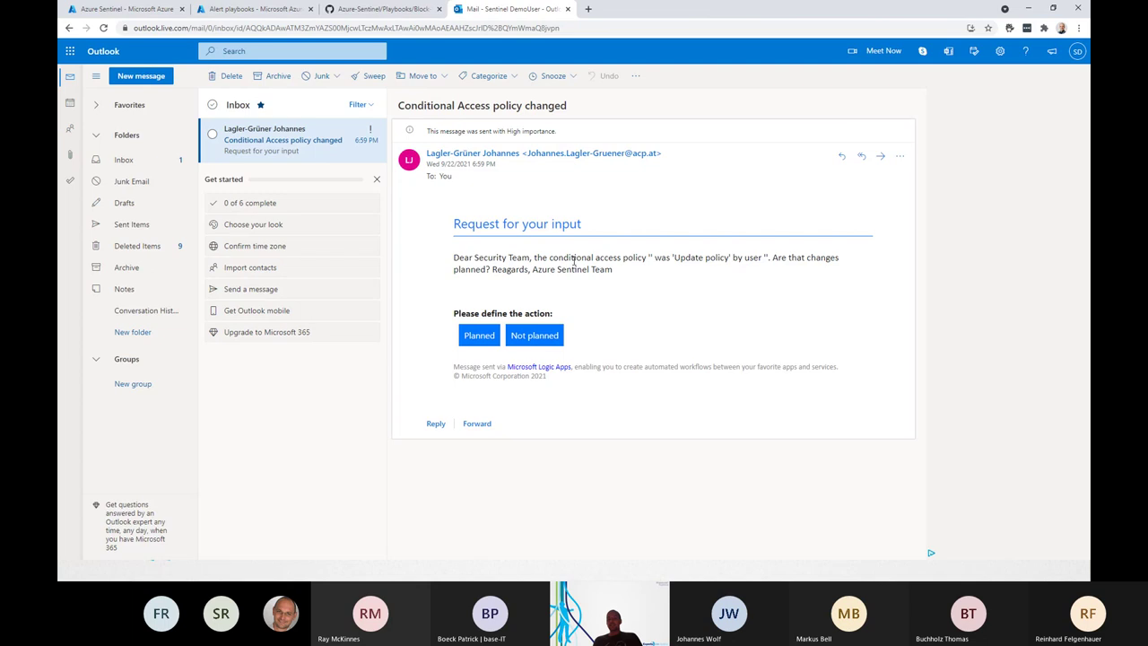
{"action": "left_click_drag", "start_coordinate": [676, 258], "coordinate": [707, 258]}
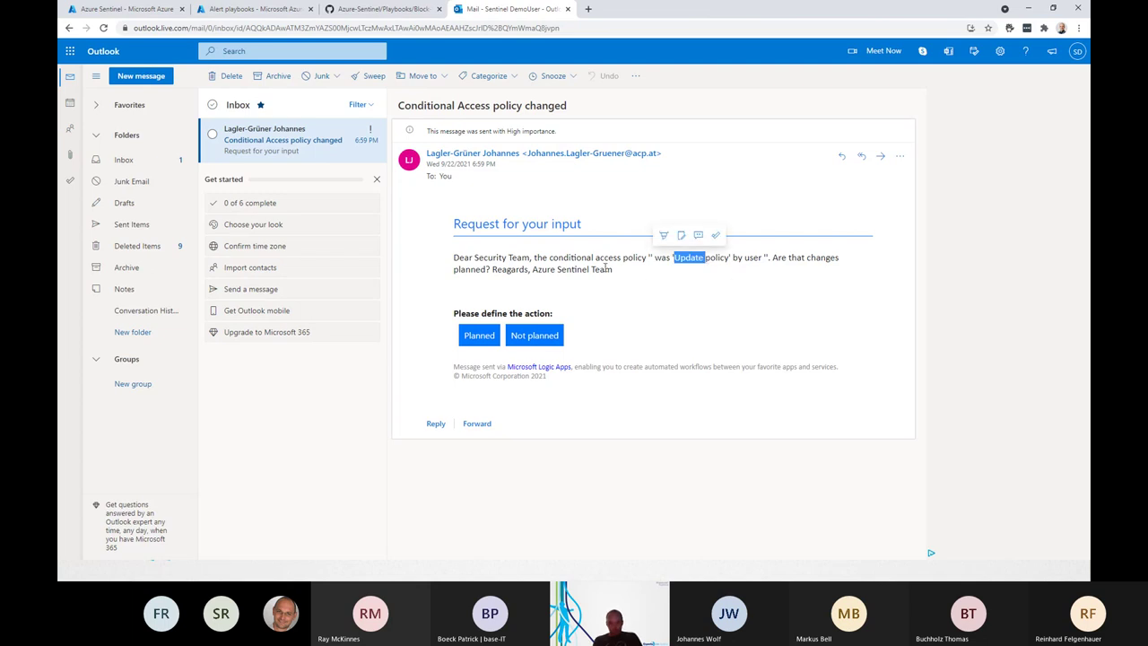
{"action": "left_click", "coordinate": [655, 320]}
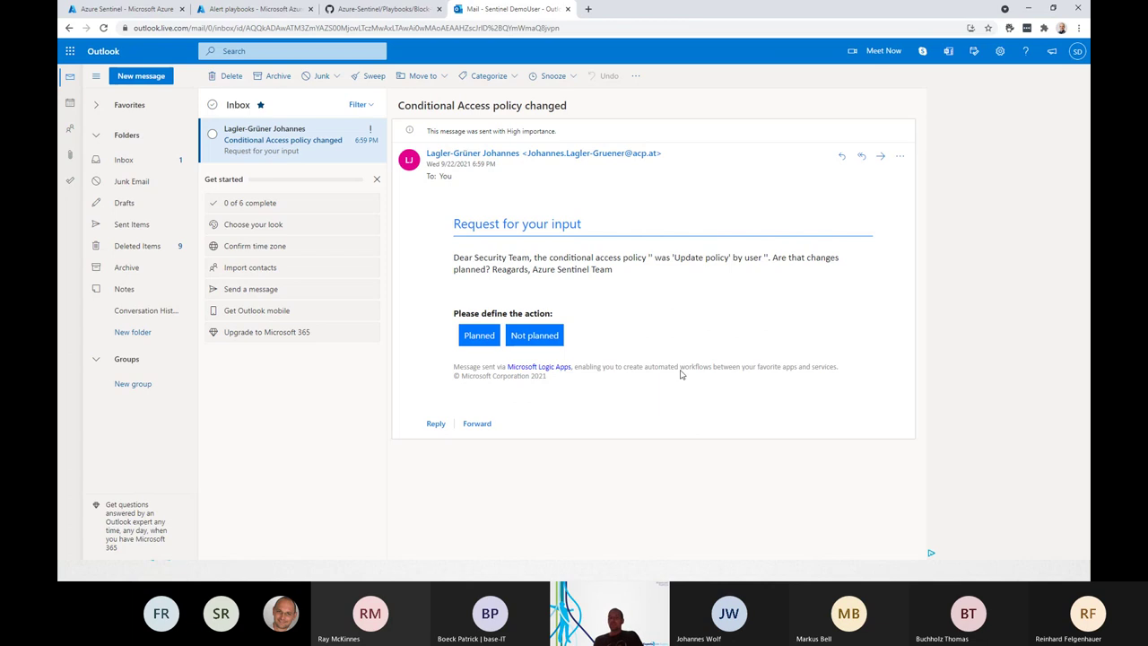
{"action": "left_click", "coordinate": [479, 335]}
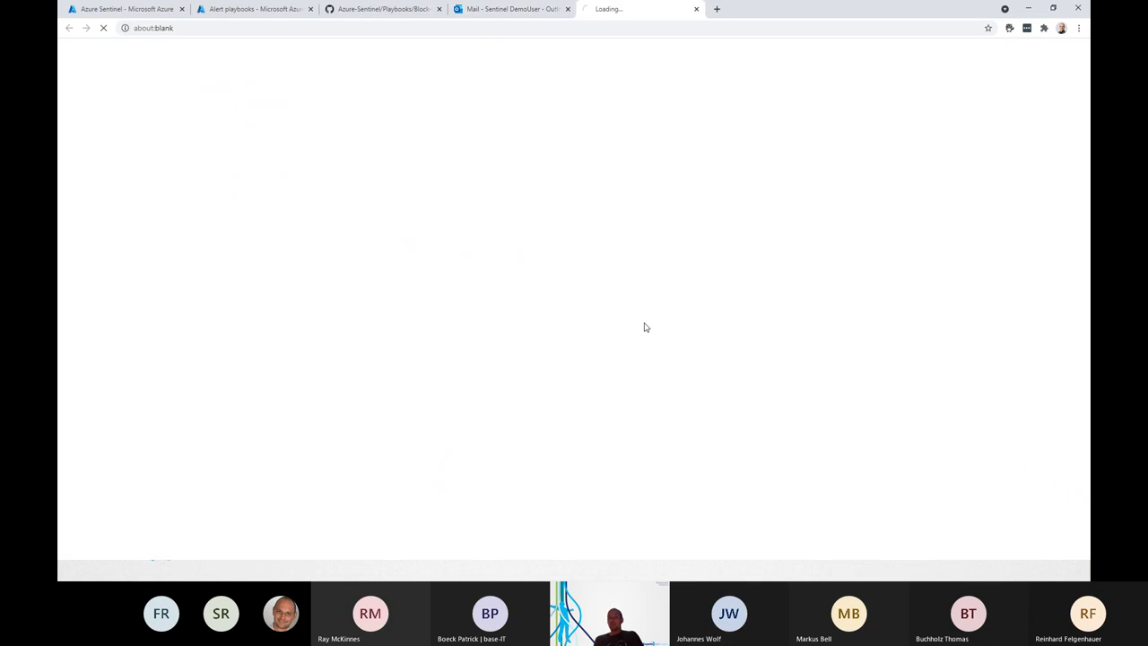
{"action": "left_click", "coordinate": [696, 9]}
Step: Read incident 1087's playbook comment confirming the change was planned, then switch back to PowerPoint
{"action": "left_click", "coordinate": [170, 9]}
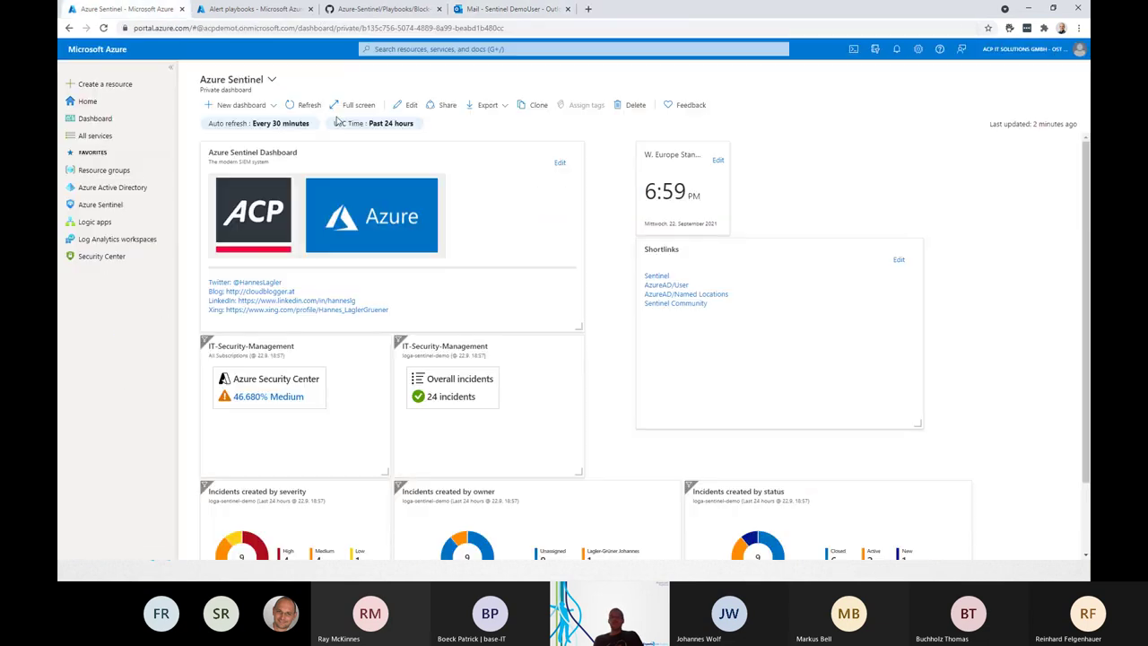
{"action": "left_click", "coordinate": [276, 9]}
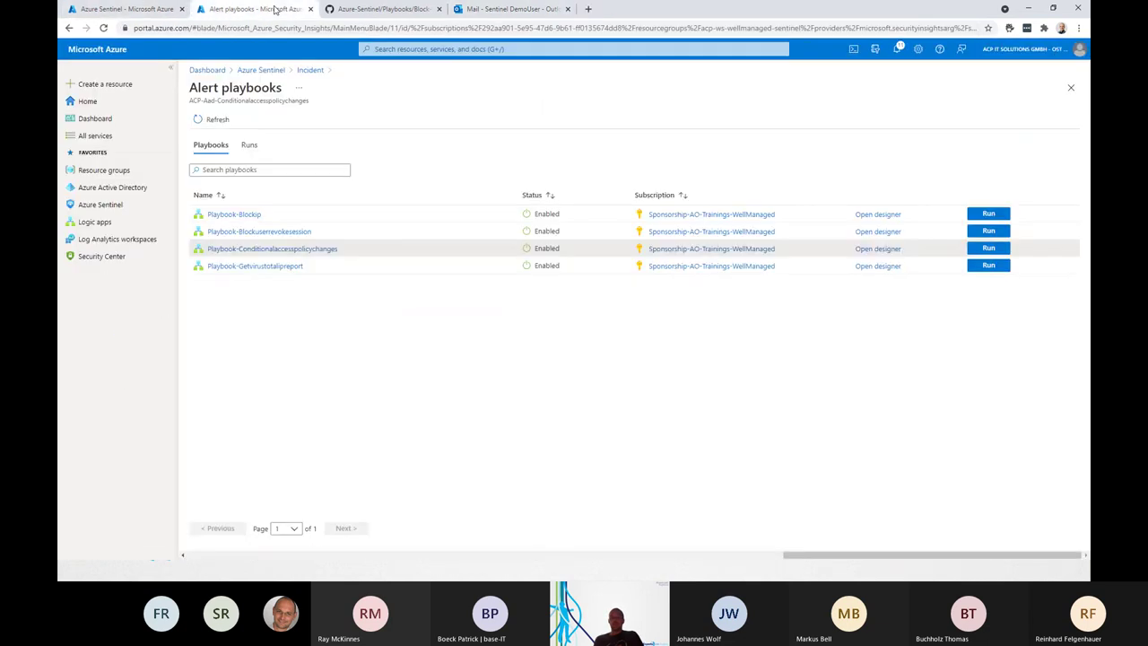
{"action": "left_click", "coordinate": [310, 71]}
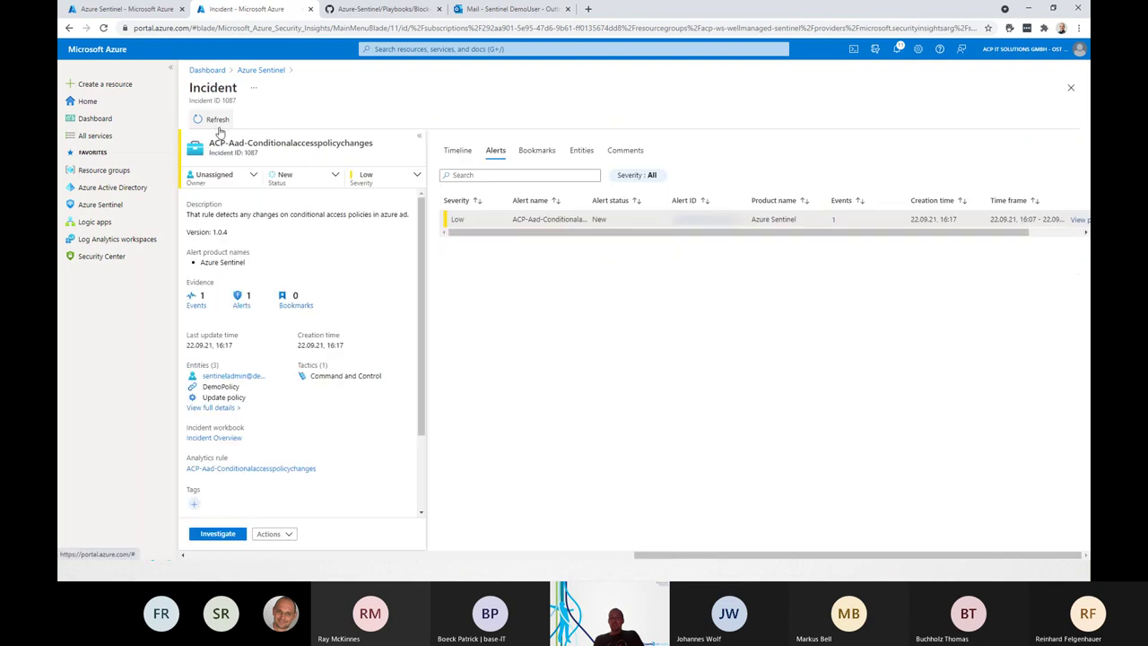
{"action": "left_click", "coordinate": [625, 150]}
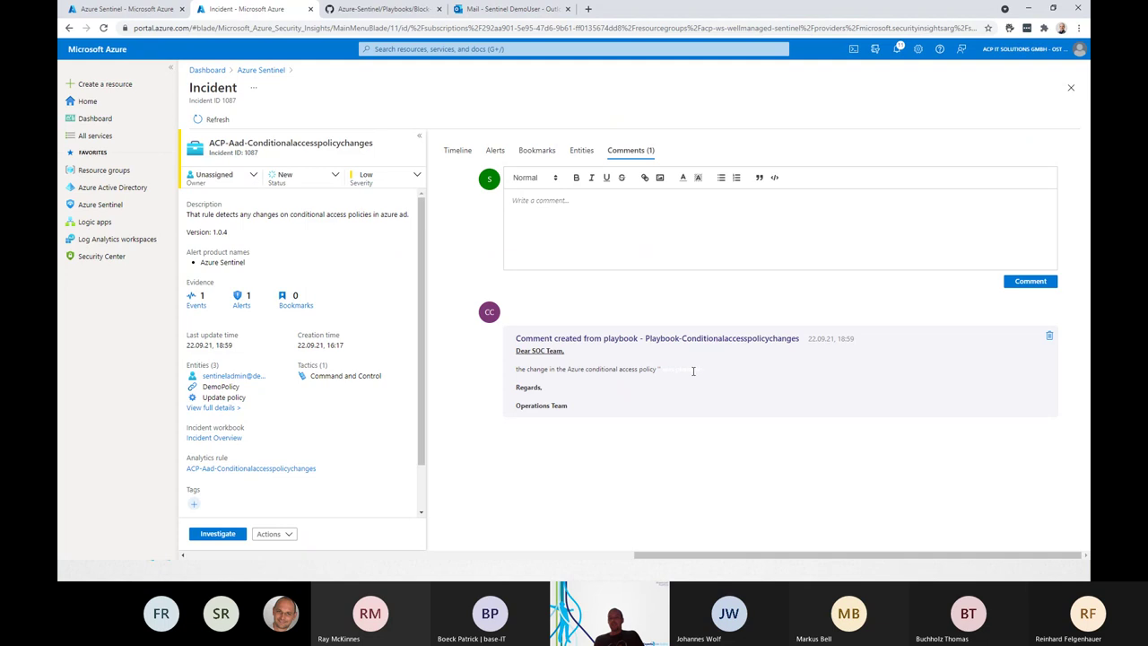
{"action": "left_click_drag", "start_coordinate": [694, 370], "coordinate": [655, 371]}
{"action": "left_click", "coordinate": [723, 374]}
{"action": "left_click_drag", "start_coordinate": [735, 375], "coordinate": [507, 377]}
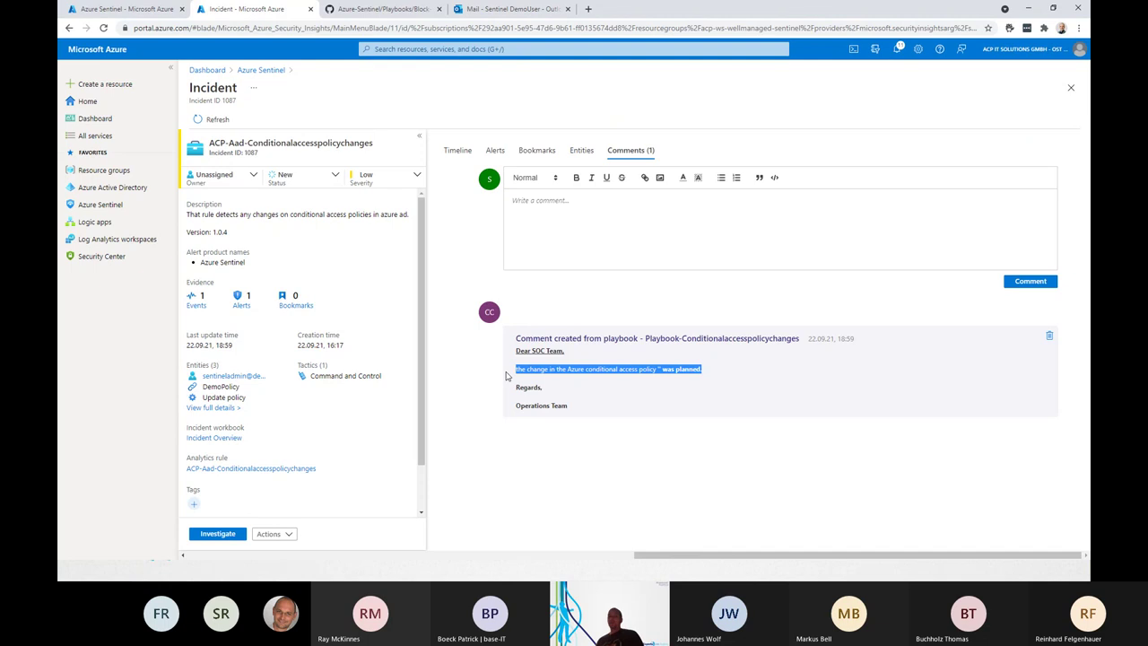
{"action": "key", "text": "alt+Tab"}
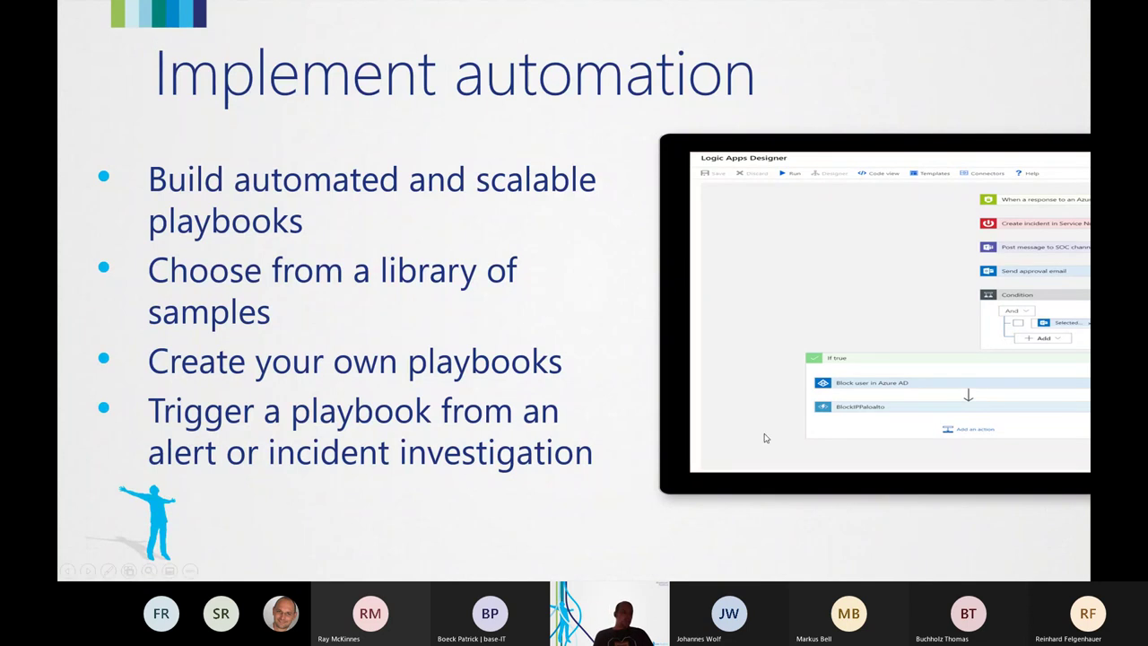
Step: Advance the slides from Implement automation through Demo to the Recap slide
{"action": "left_click", "coordinate": [708, 424]}
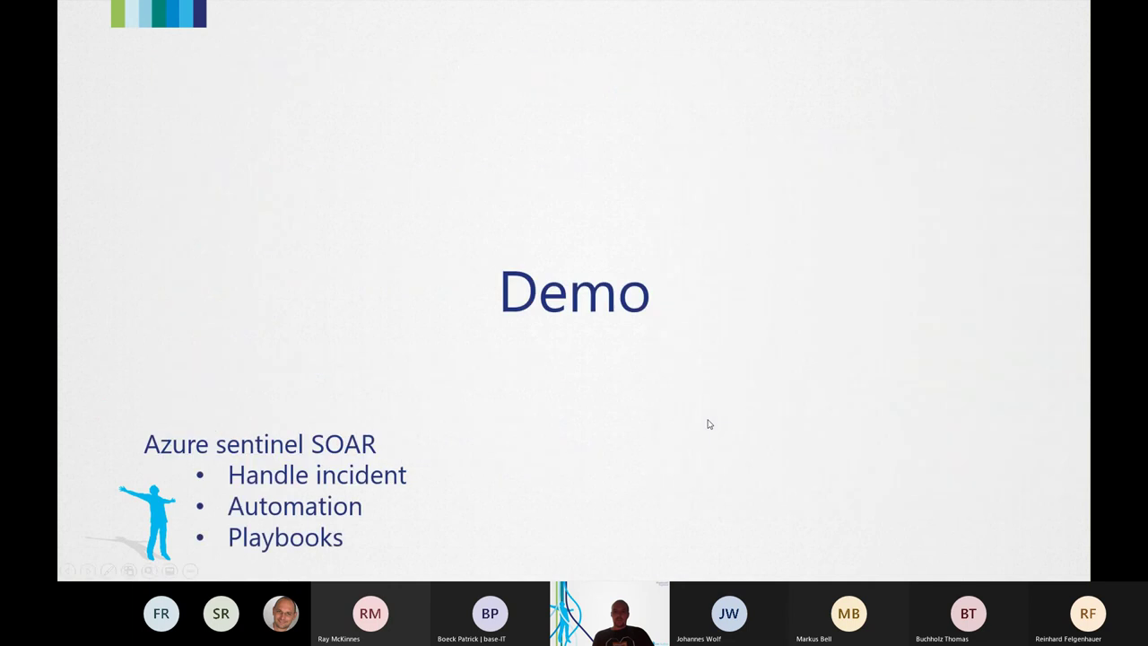
{"action": "left_click", "coordinate": [708, 423]}
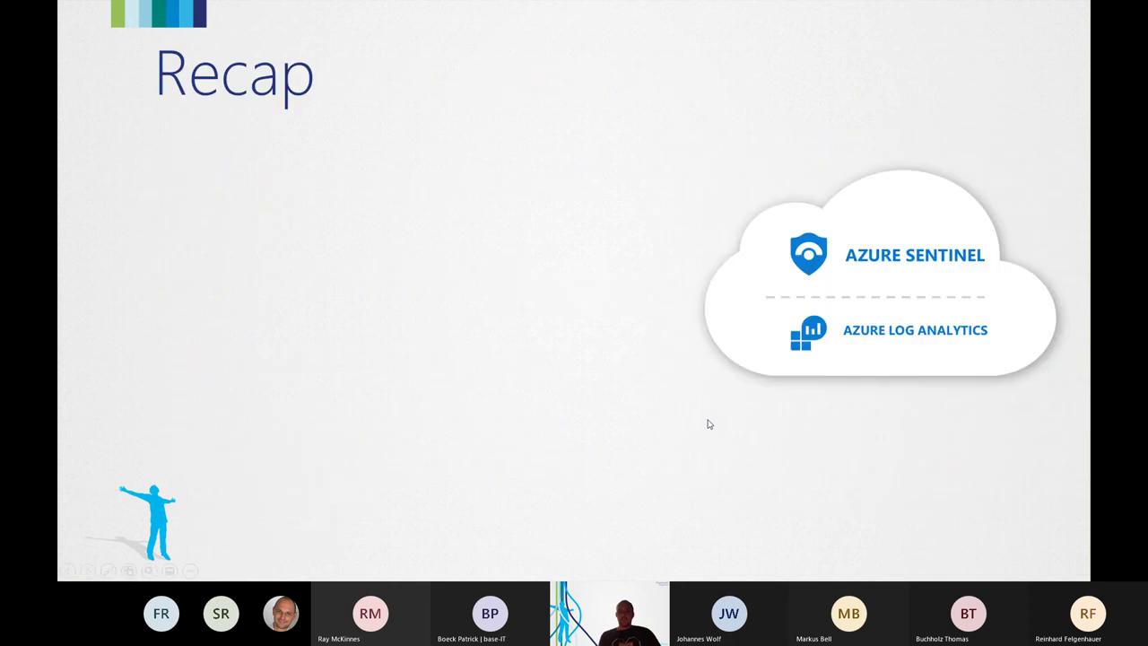
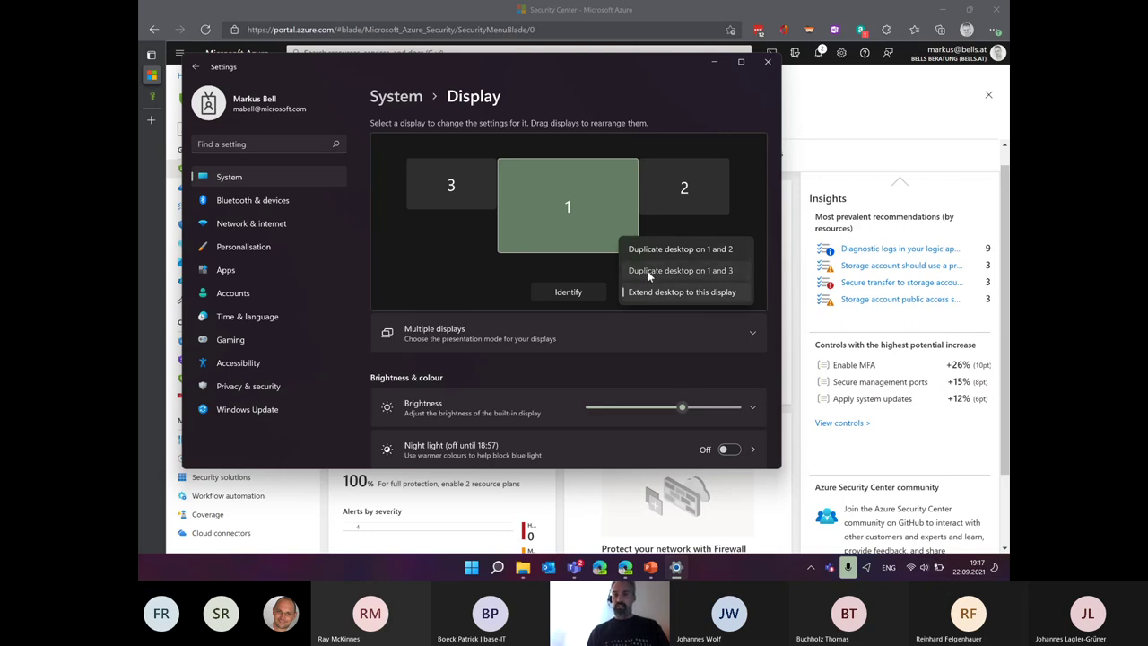
Step: Duplicate the desktop on displays 1 and 2 instead of 1 and 3, keep it, and minimize Settings
{"action": "left_click", "coordinate": [649, 271]}
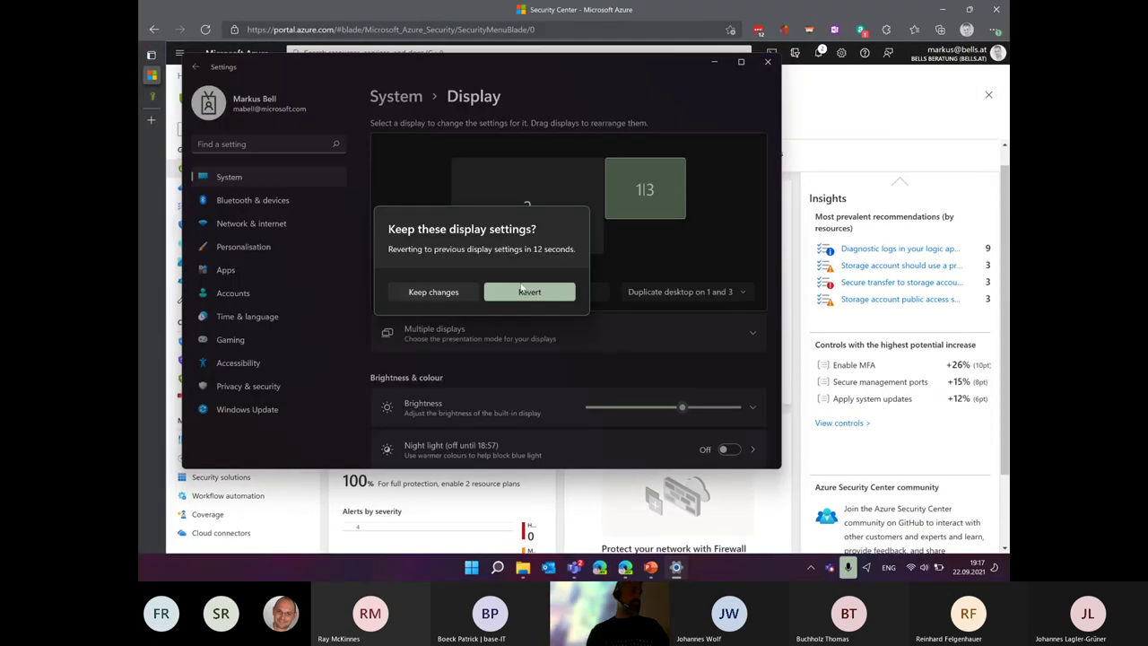
{"action": "left_click", "coordinate": [526, 292]}
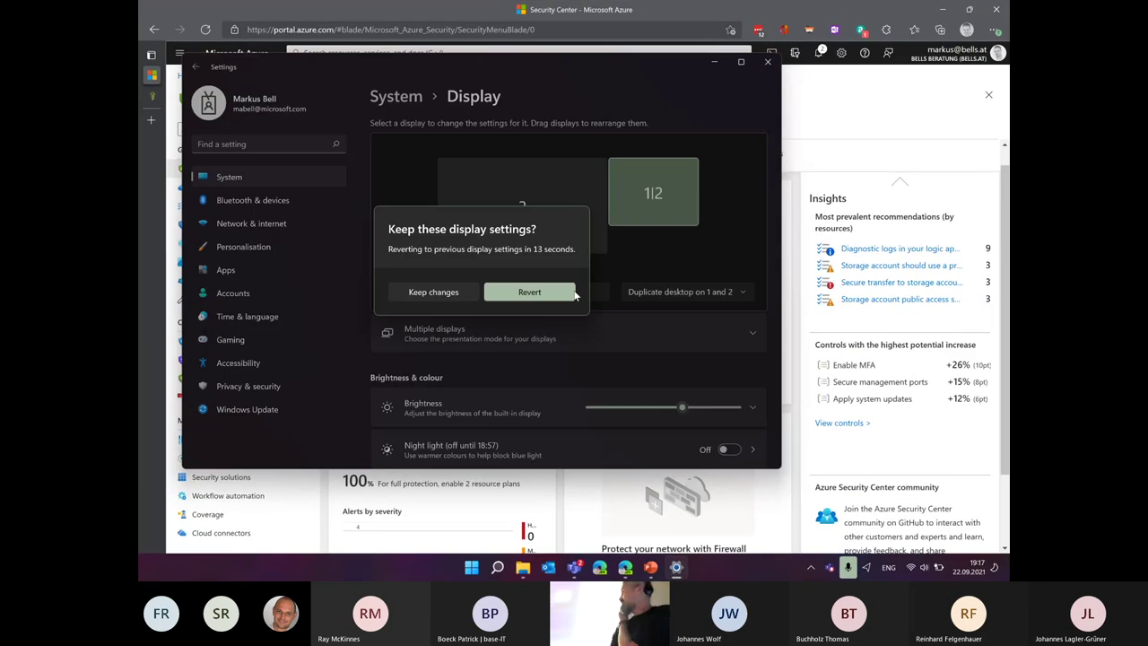
{"action": "left_click", "coordinate": [434, 293]}
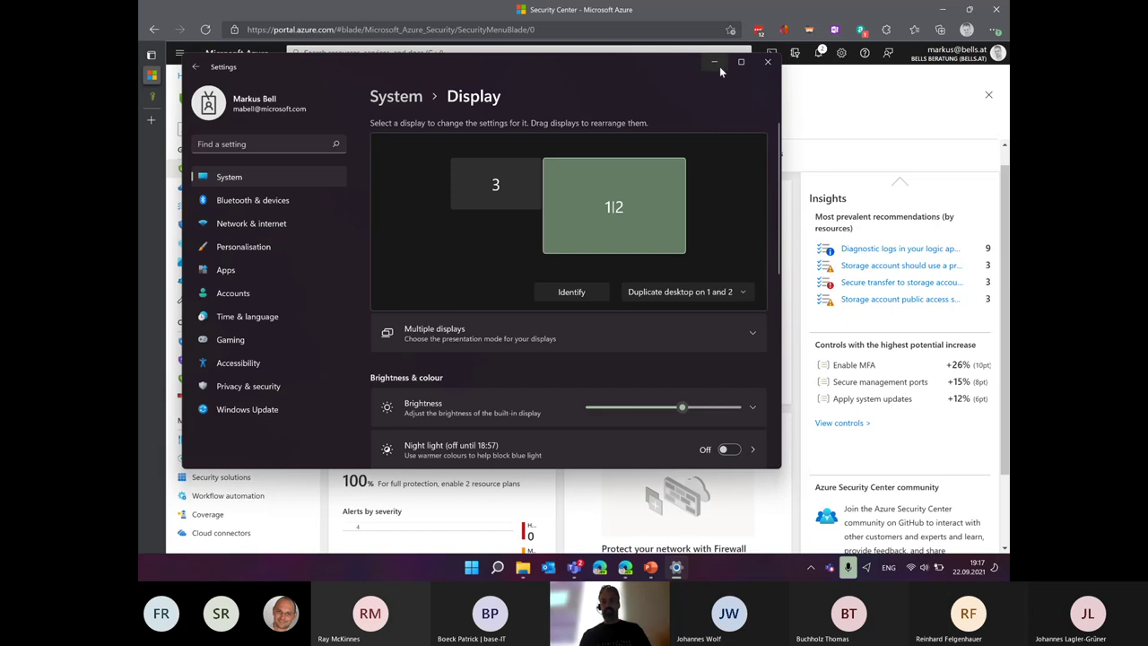
{"action": "left_click", "coordinate": [716, 62]}
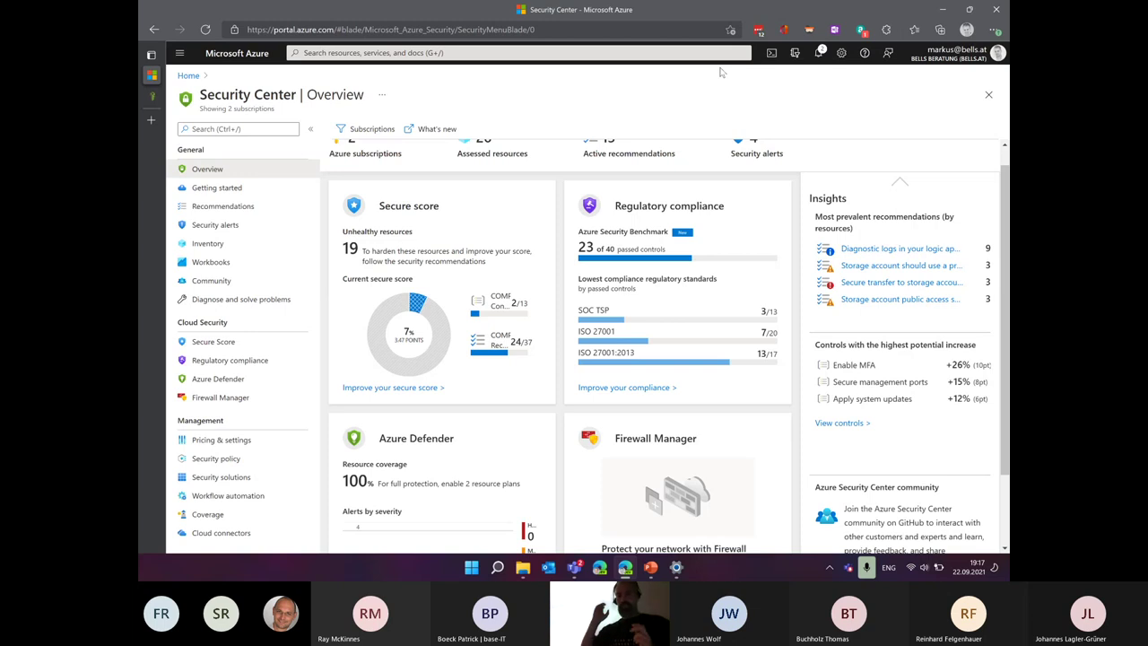
{"action": "scroll", "coordinate": [530, 219], "scroll_direction": "up", "scroll_amount": 1}
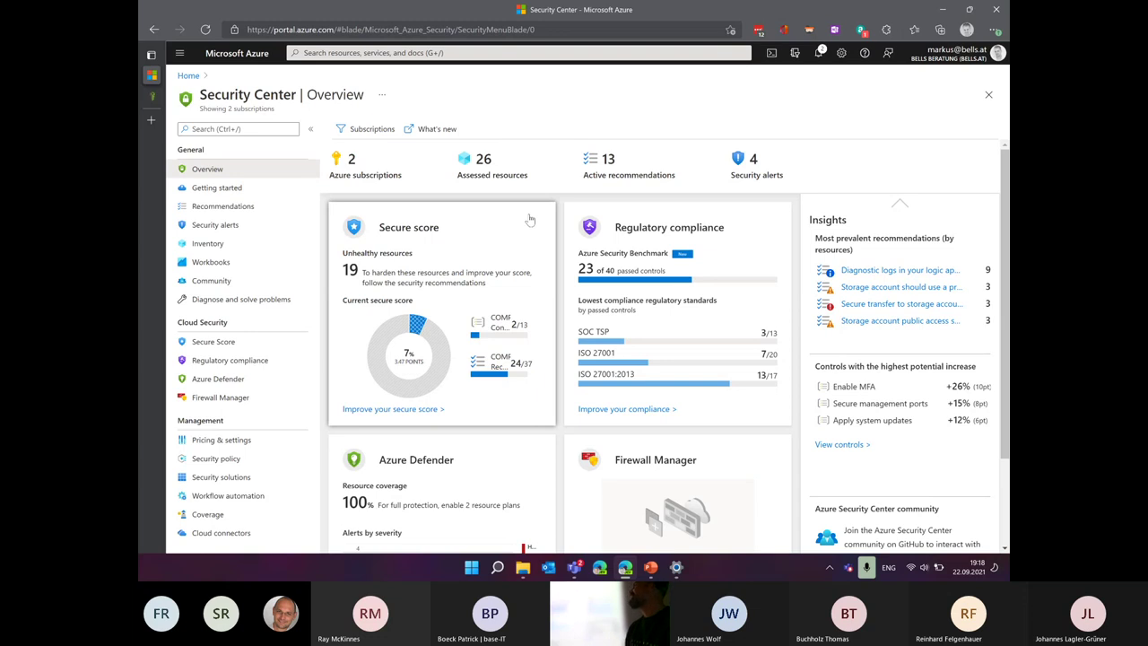
{"action": "left_click", "coordinate": [188, 77]}
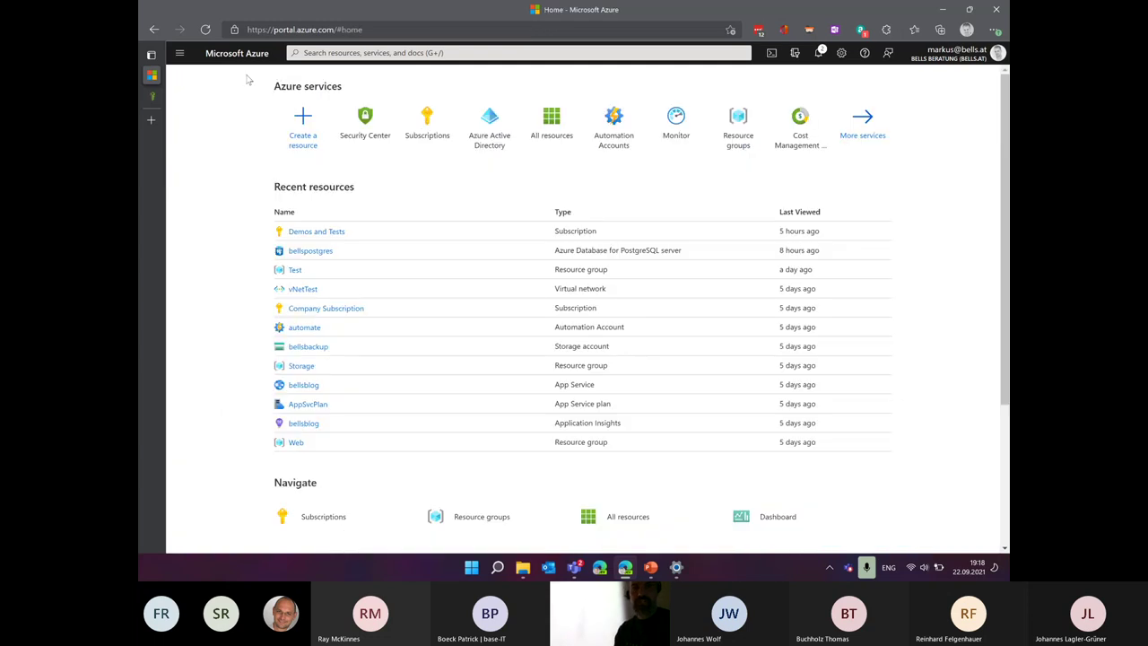
{"action": "left_click", "coordinate": [349, 129]}
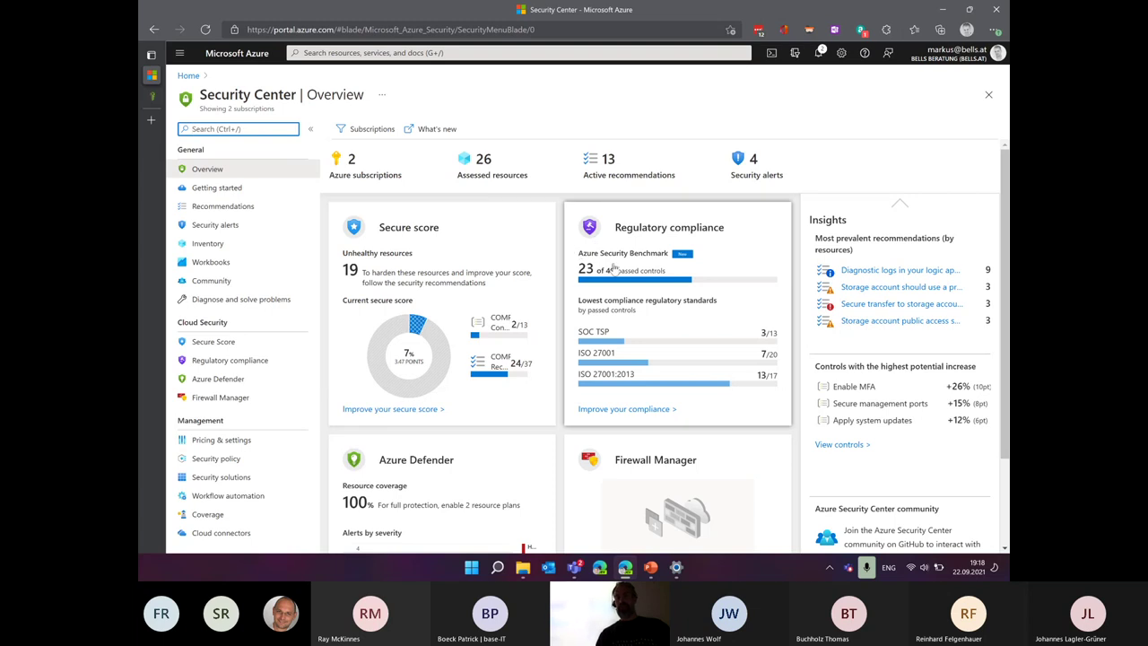
Step: Review the overview cards and open Coverage, showing 2 partially covered subscriptions with 20 and 6 resources
{"action": "scroll", "coordinate": [613, 269], "scroll_direction": "down", "scroll_amount": 2}
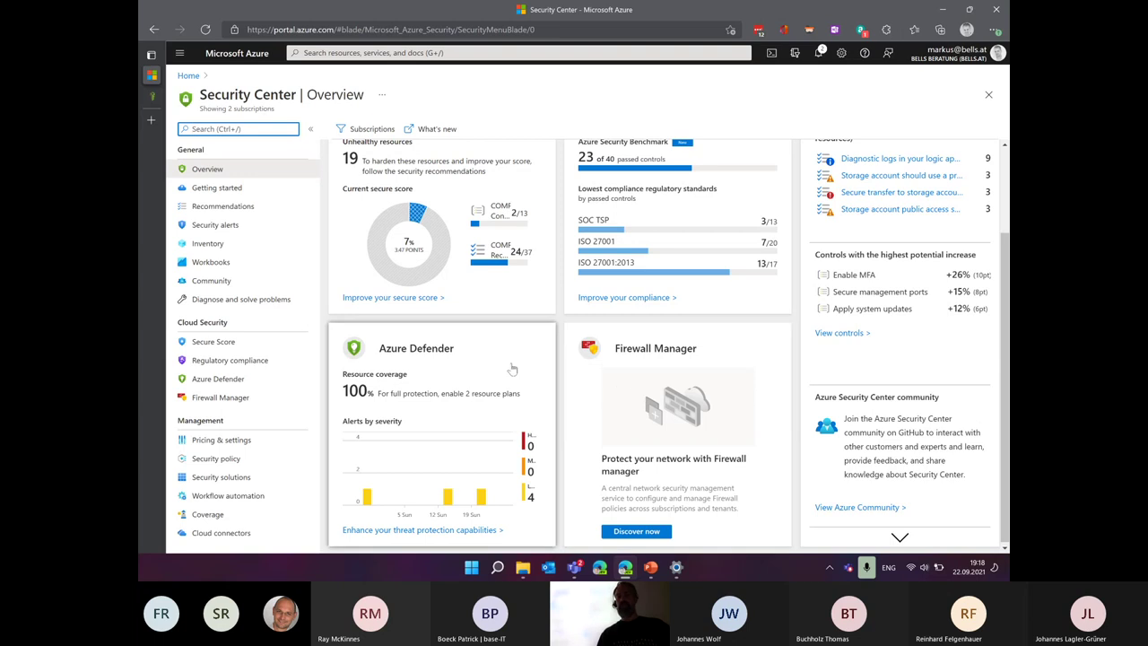
{"action": "scroll", "coordinate": [517, 355], "scroll_direction": "up", "scroll_amount": 1}
{"action": "scroll", "coordinate": [517, 355], "scroll_direction": "up", "scroll_amount": 1}
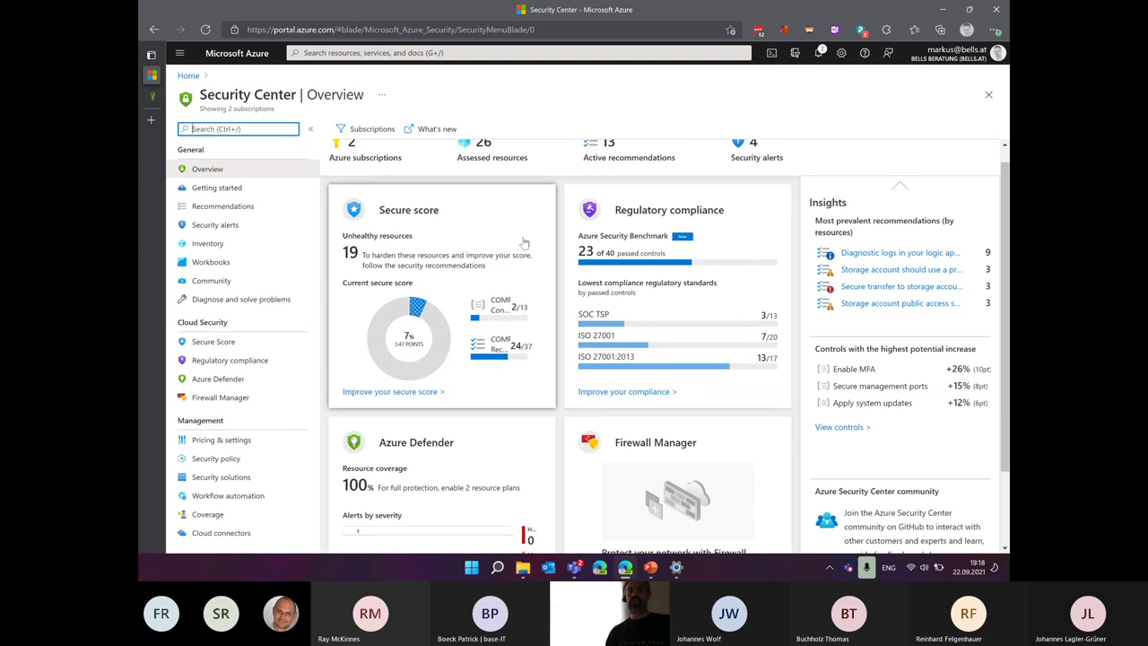
{"action": "scroll", "coordinate": [541, 180], "scroll_direction": "up", "scroll_amount": 1}
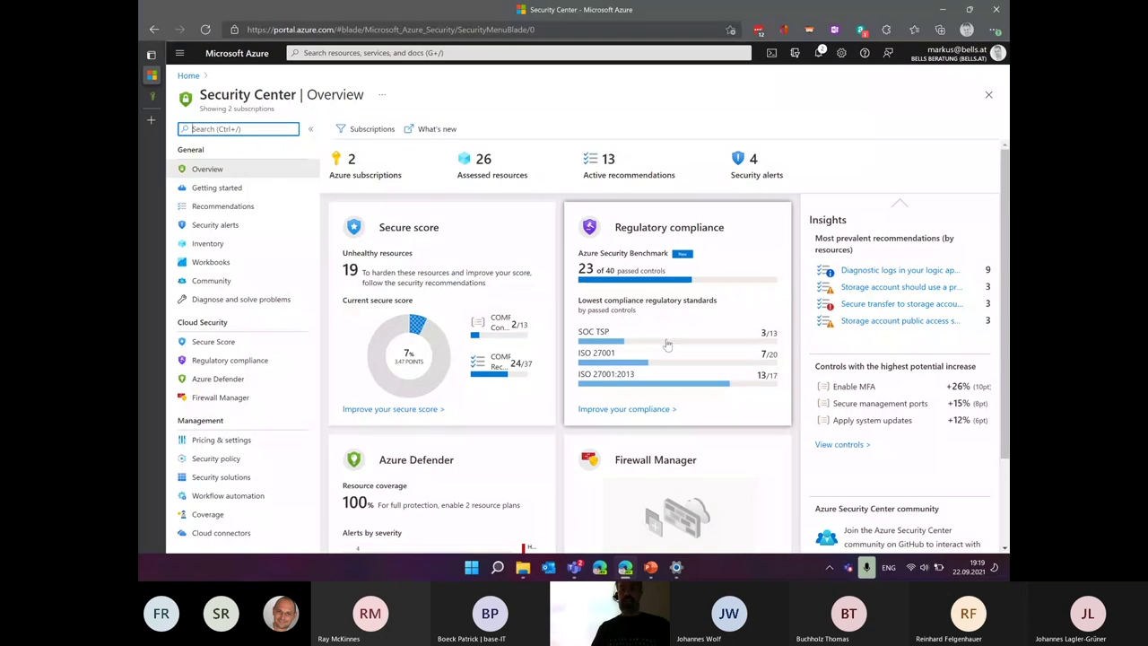
{"action": "scroll", "coordinate": [666, 344], "scroll_direction": "down", "scroll_amount": 2}
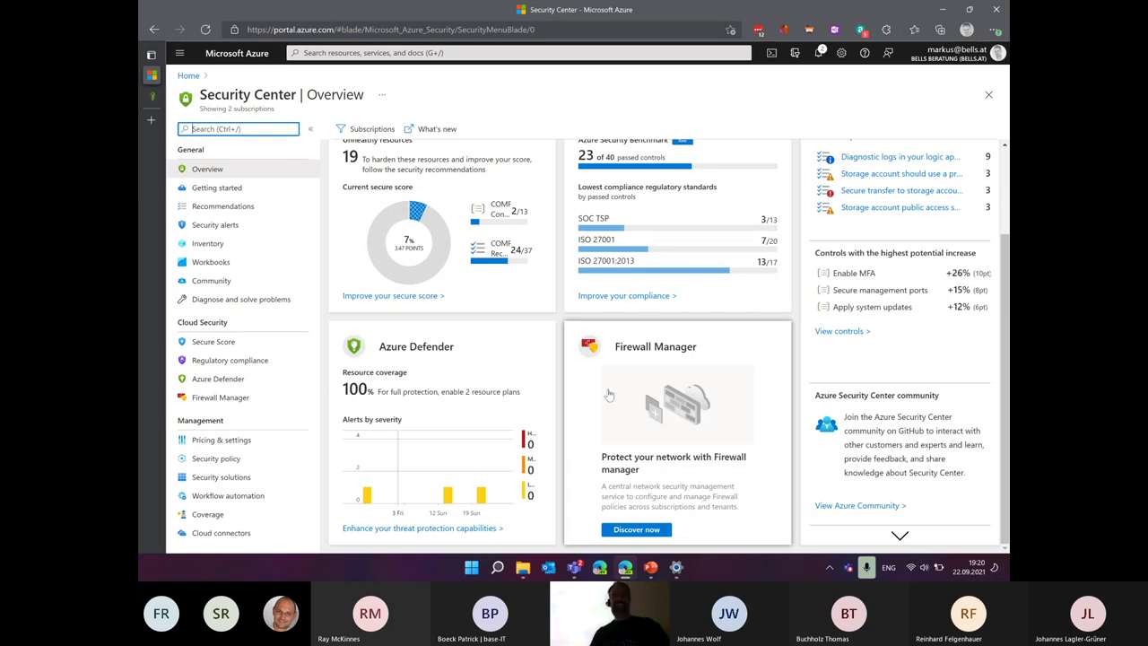
{"action": "scroll", "coordinate": [608, 394], "scroll_direction": "up", "scroll_amount": 3}
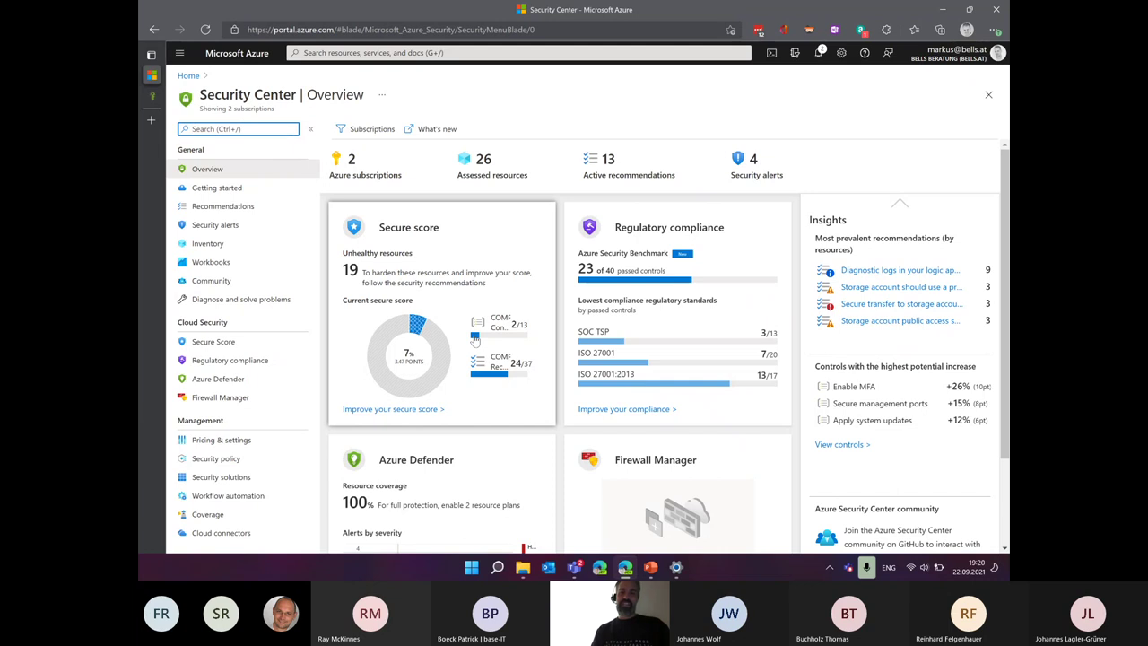
{"action": "left_click", "coordinate": [352, 169]}
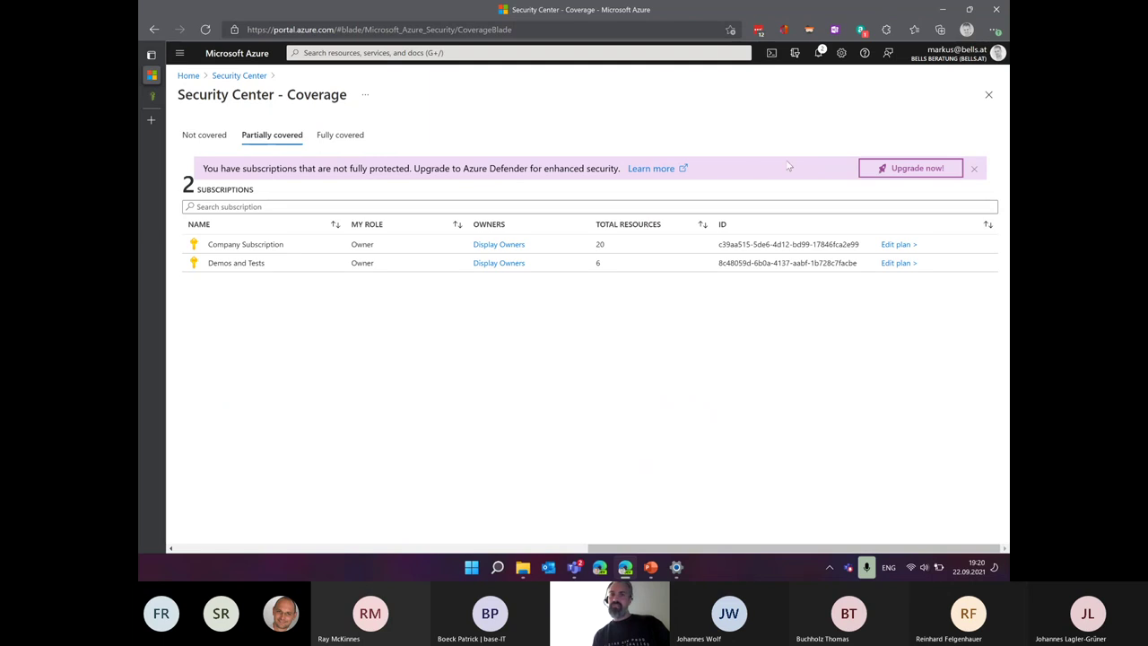
Step: Check the Demos and Tests subscription and the Not covered list, then return to the overview
{"action": "left_click", "coordinate": [273, 263]}
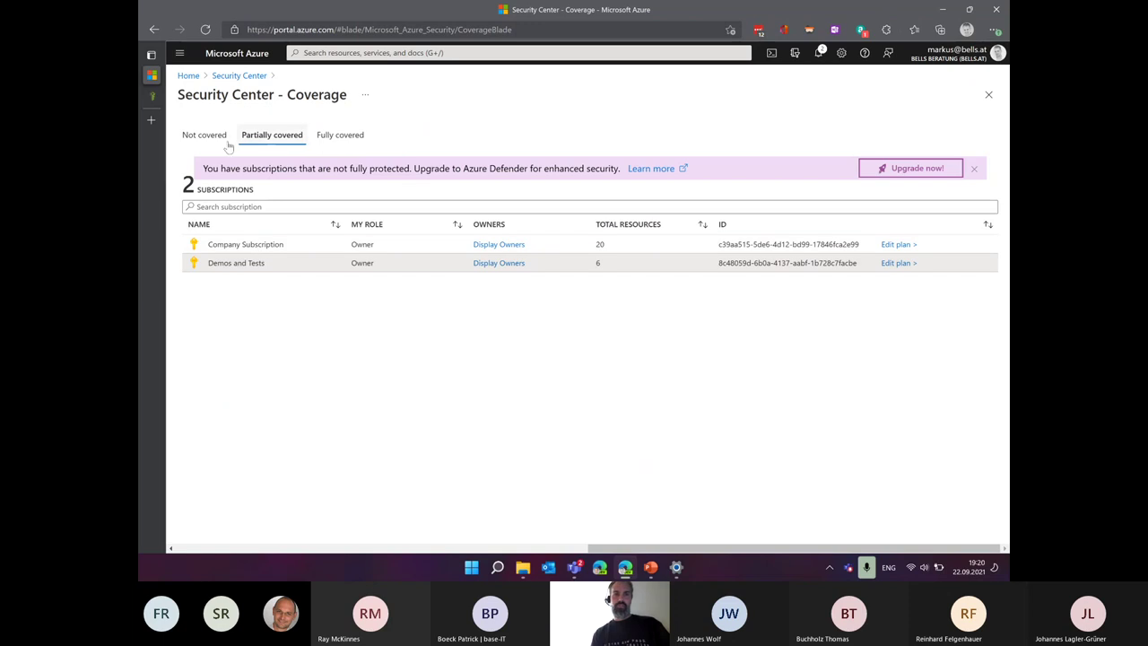
{"action": "left_click", "coordinate": [223, 143]}
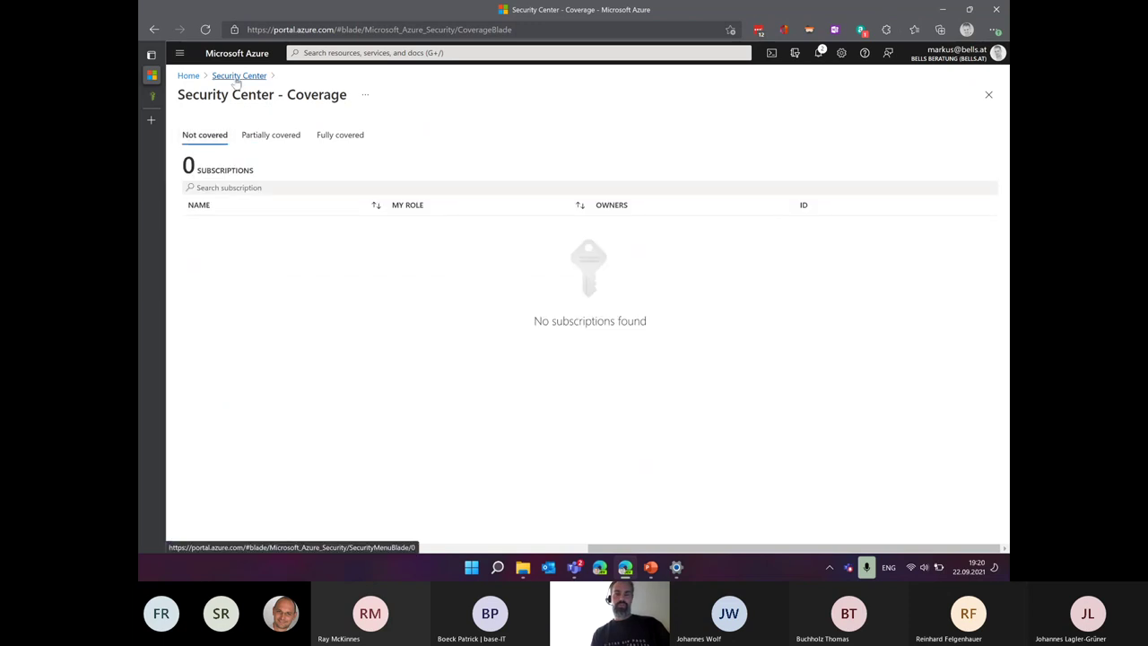
{"action": "left_click", "coordinate": [239, 76]}
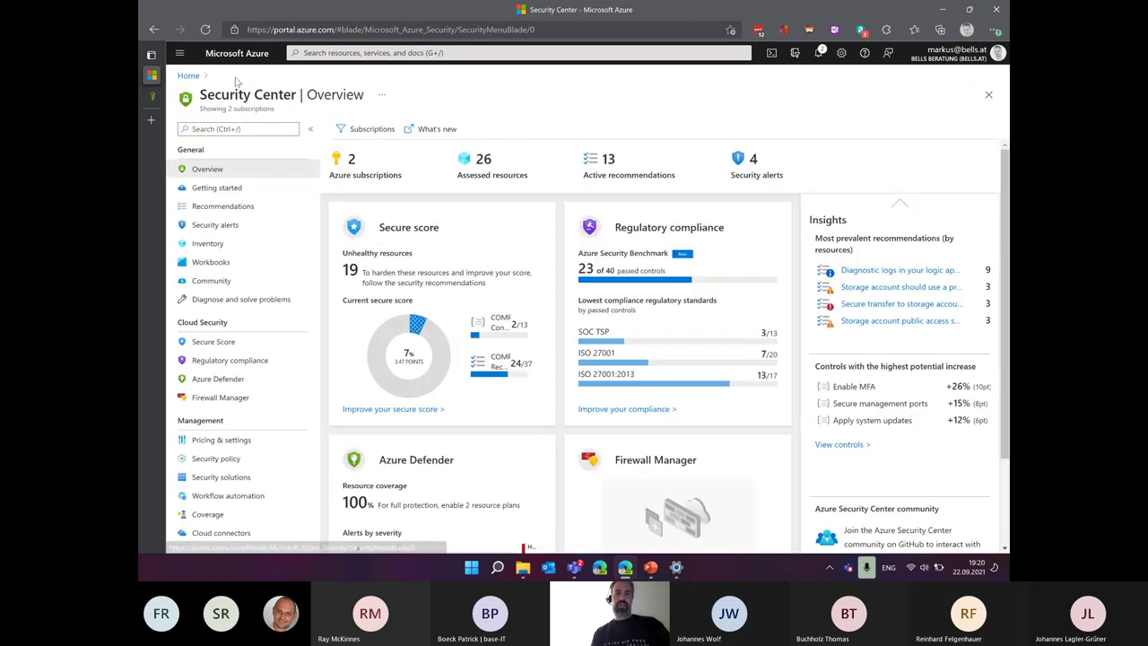
Step: Browse the assessed resources inventory, then open the Secure Score Dashboard showing 7% overall
{"action": "left_click", "coordinate": [495, 179]}
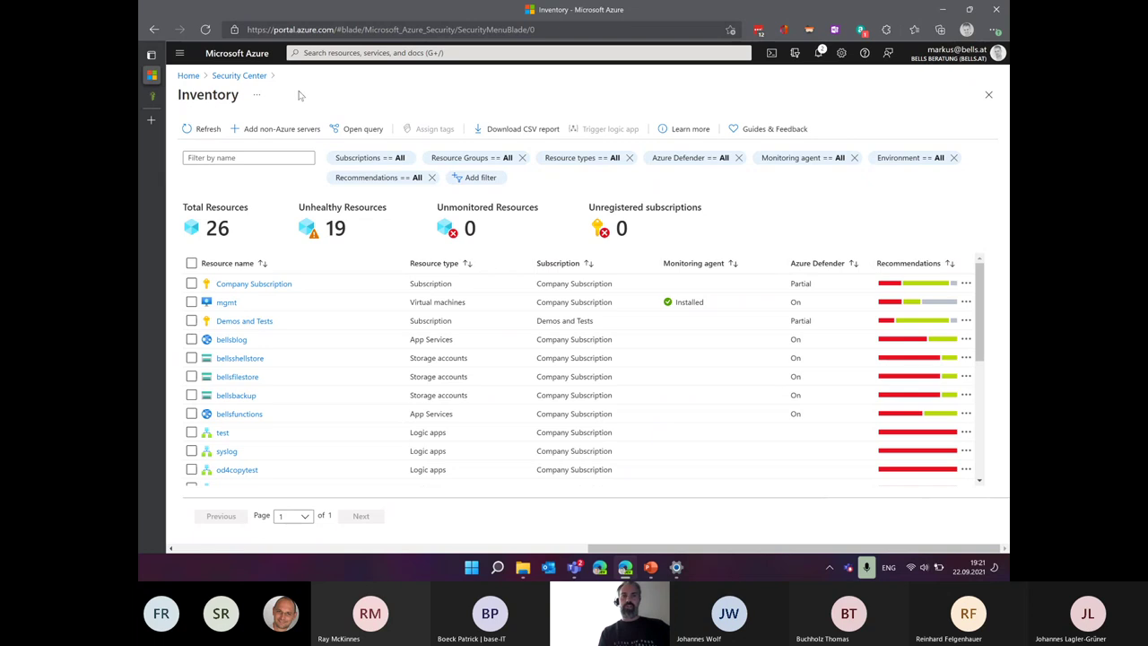
{"action": "left_click", "coordinate": [239, 76]}
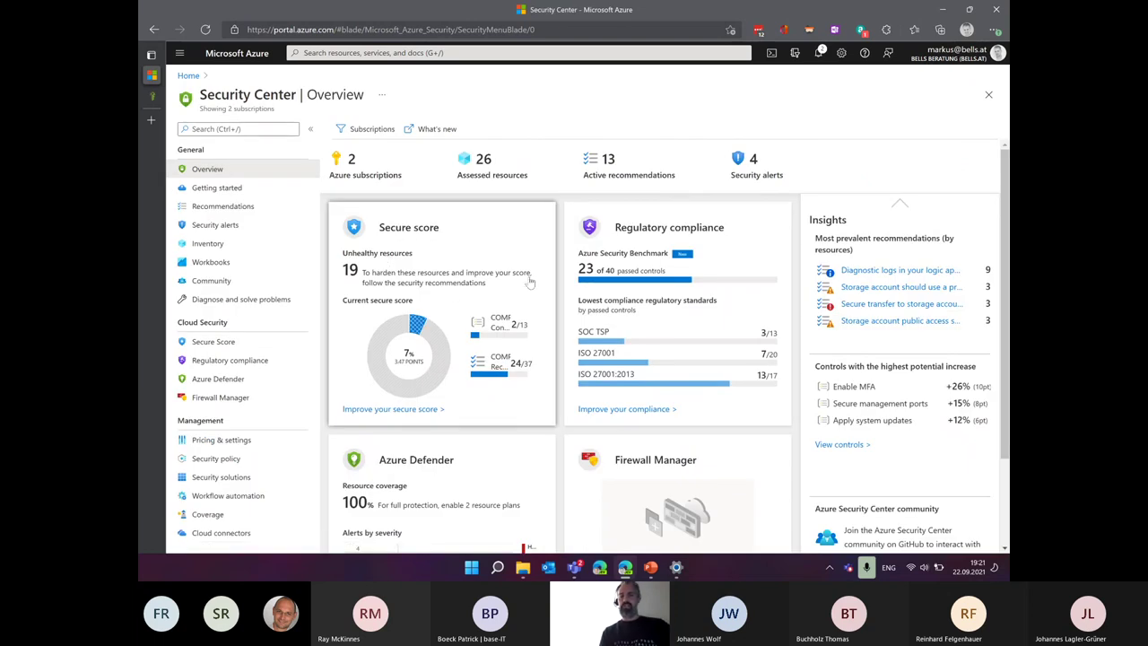
{"action": "left_click", "coordinate": [483, 250]}
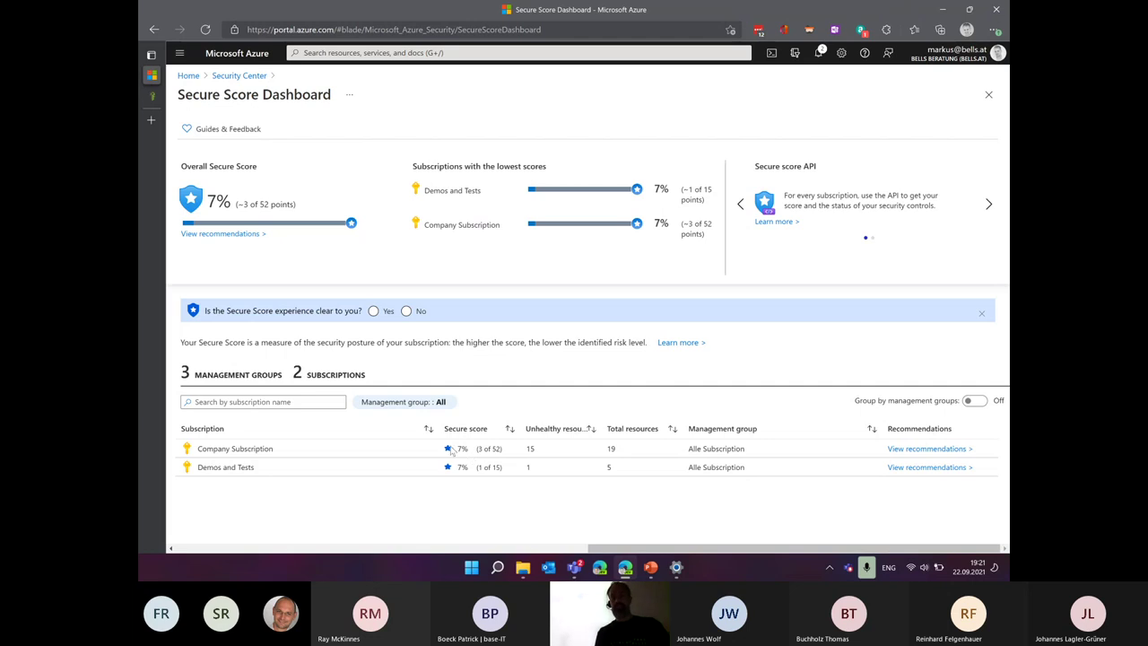
Step: Expand Company Subscription's MFA, management ports, system updates and vulnerabilities controls; open the vulnerability assessment recommendation
{"action": "left_click", "coordinate": [929, 449]}
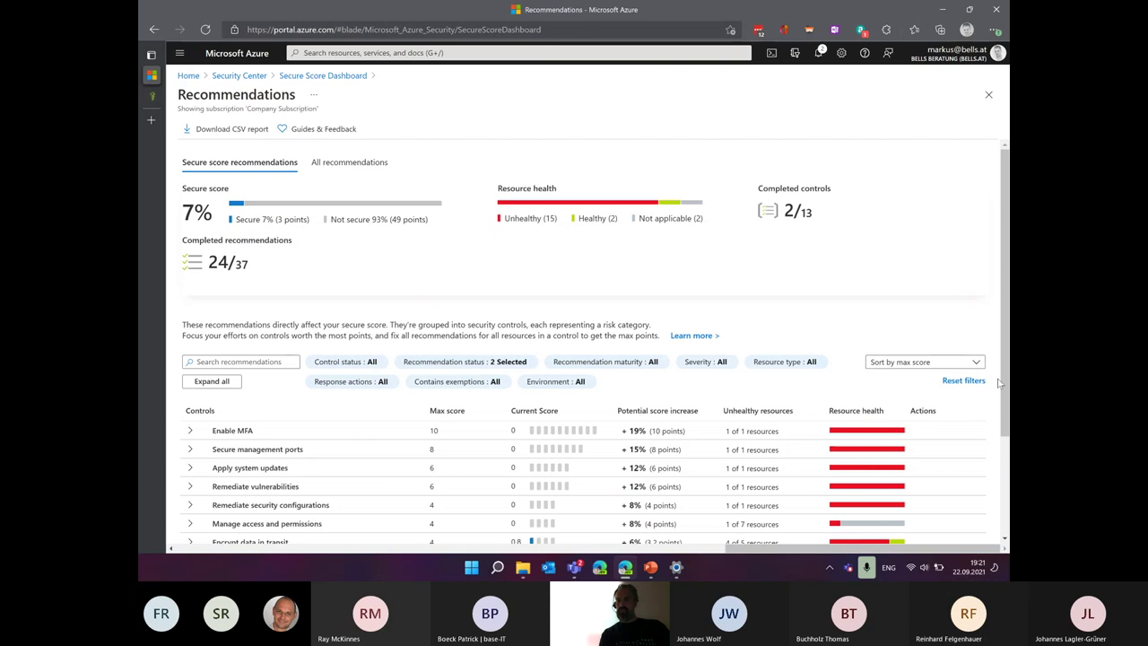
{"action": "left_click_drag", "start_coordinate": [1003, 382], "coordinate": [1001, 431]}
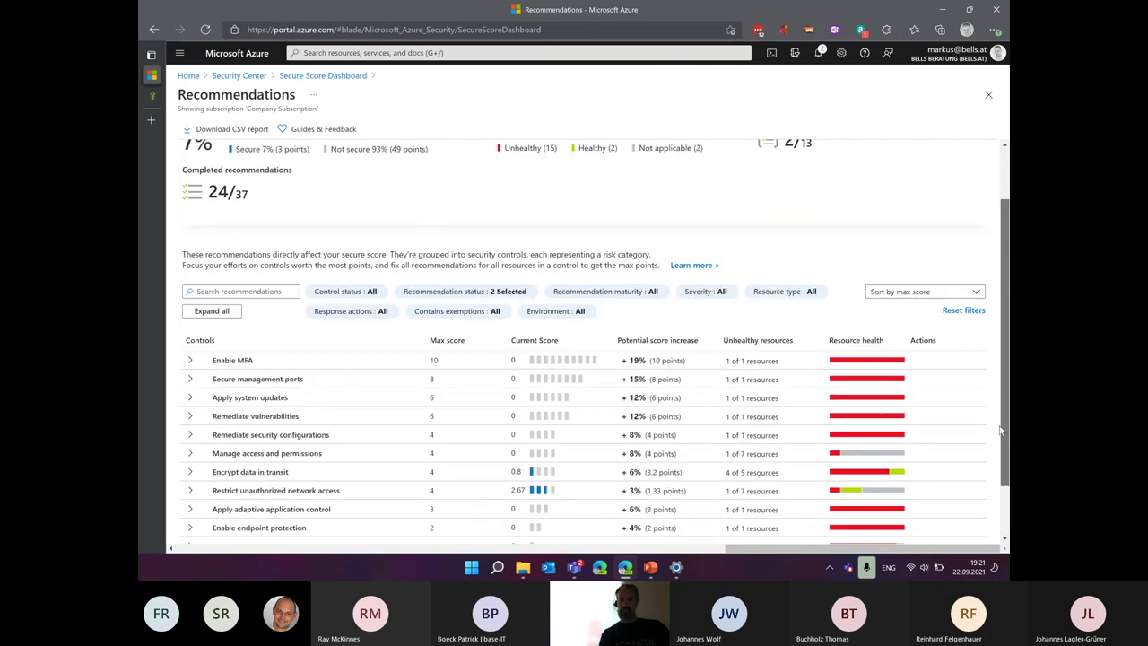
{"action": "left_click", "coordinate": [189, 360]}
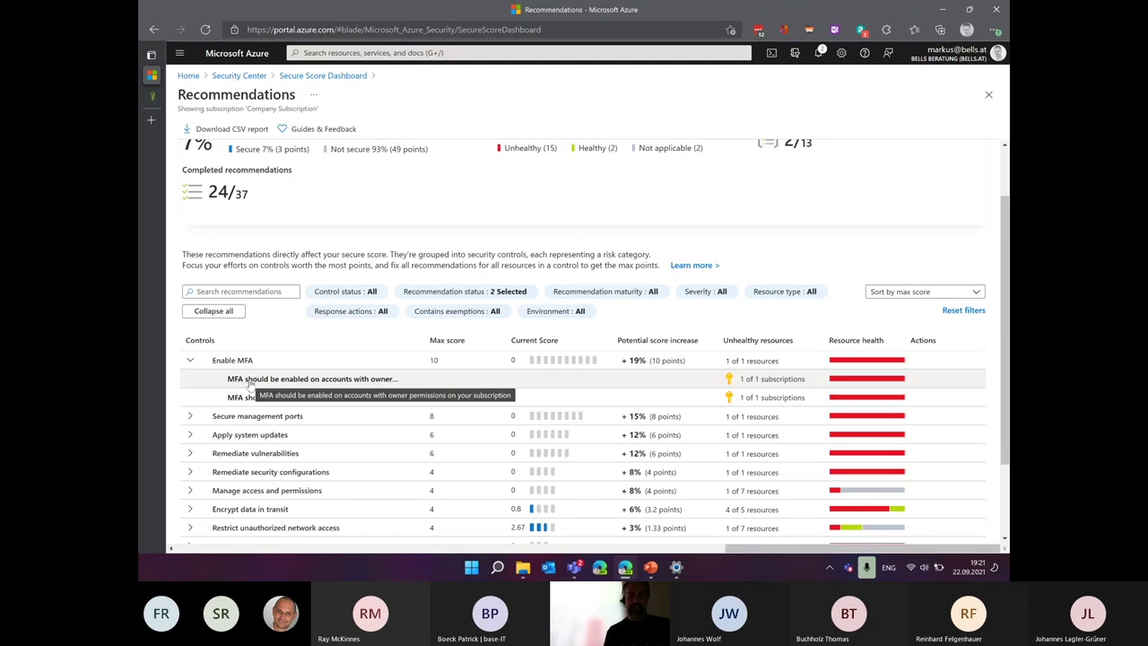
{"action": "left_click", "coordinate": [235, 418]}
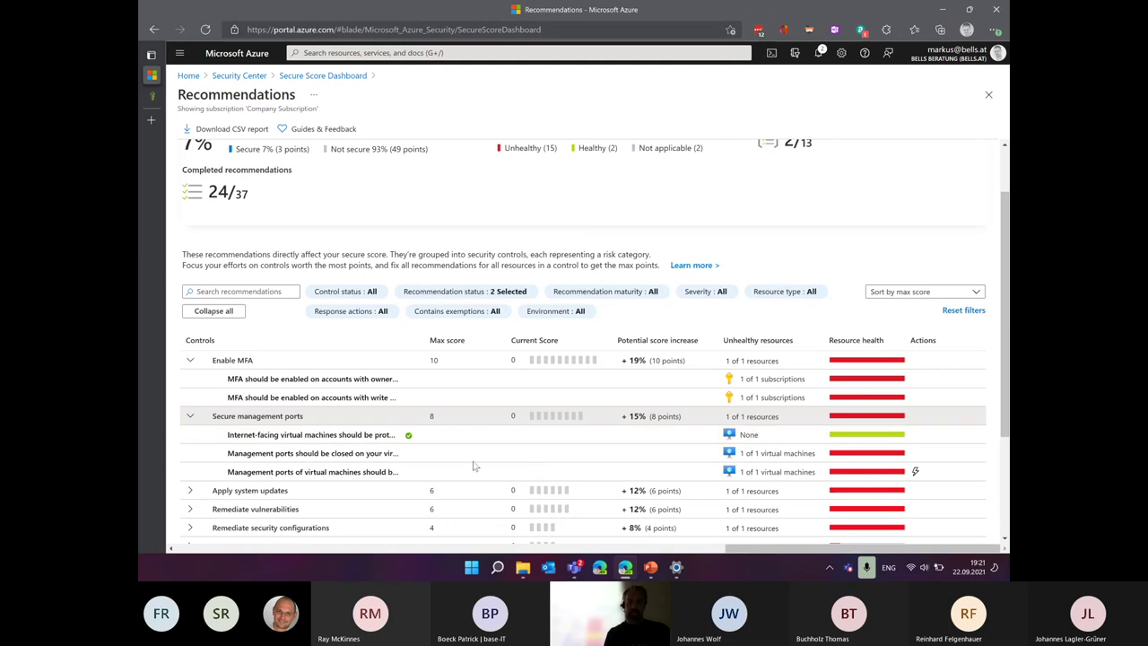
{"action": "left_click", "coordinate": [299, 493]}
{"action": "scroll", "coordinate": [341, 404], "scroll_direction": "down", "scroll_amount": 3}
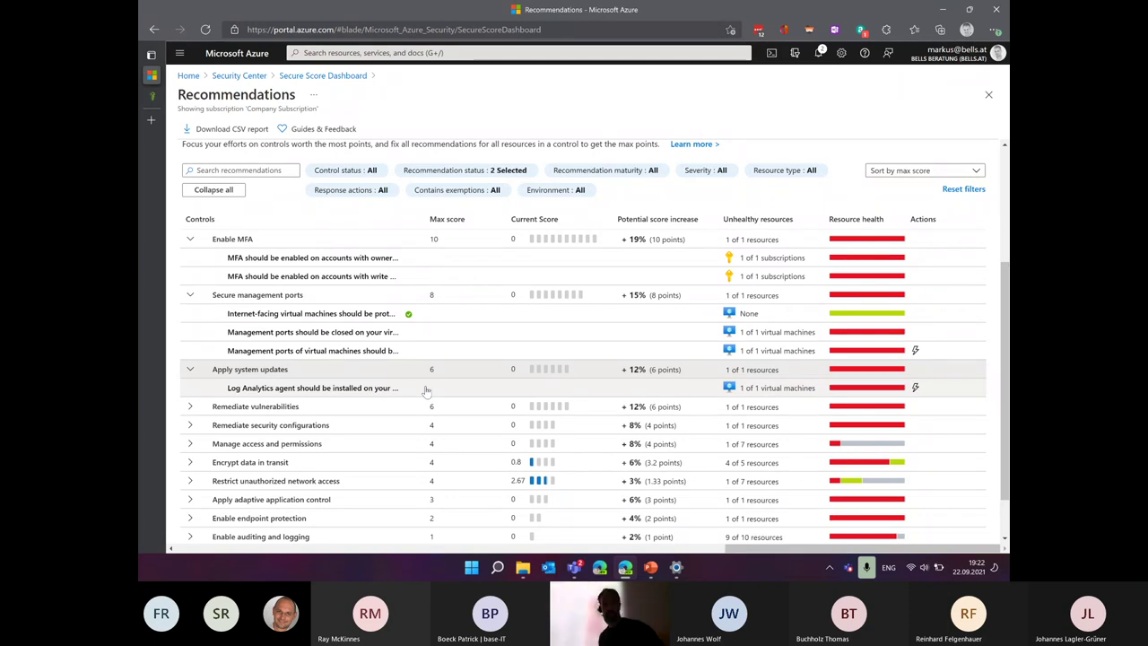
{"action": "left_click", "coordinate": [355, 405]}
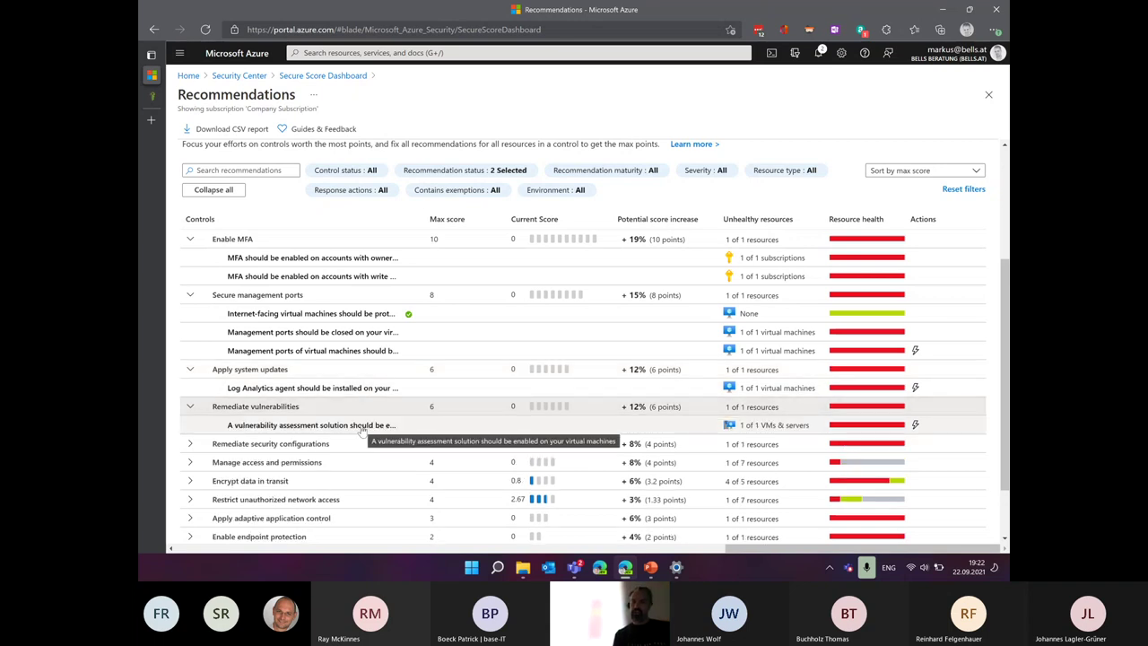
{"action": "left_click", "coordinate": [363, 425]}
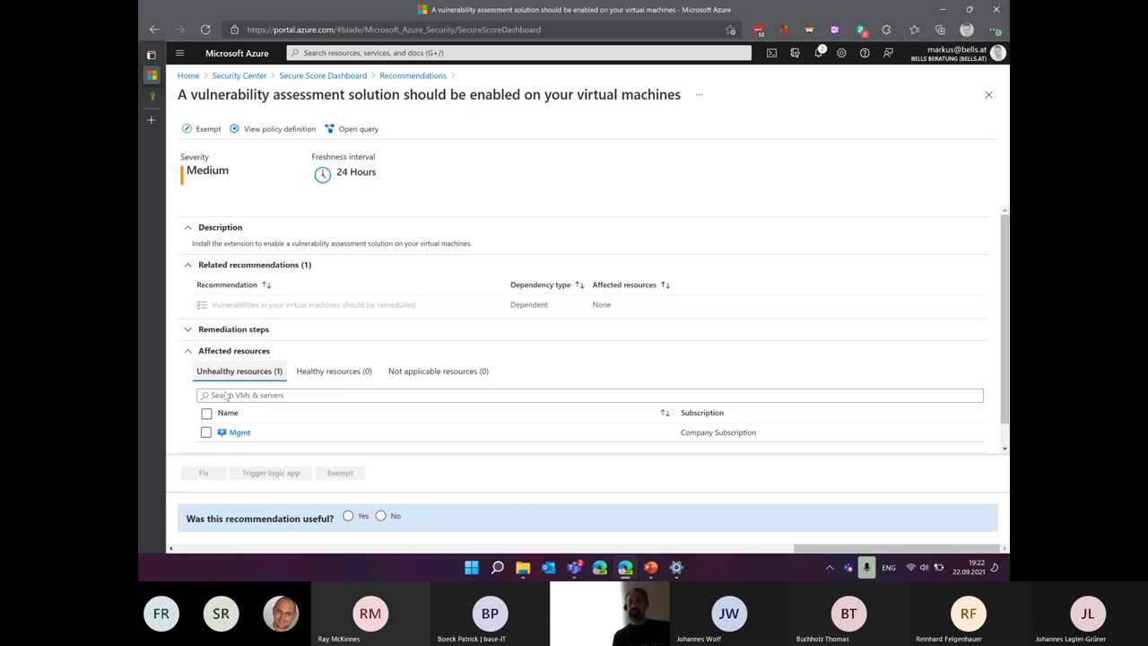
Step: Select the Mgmt VM, expand Remediation steps, and highlight the vulnerability assessment wording in the title
{"action": "left_click", "coordinate": [206, 432]}
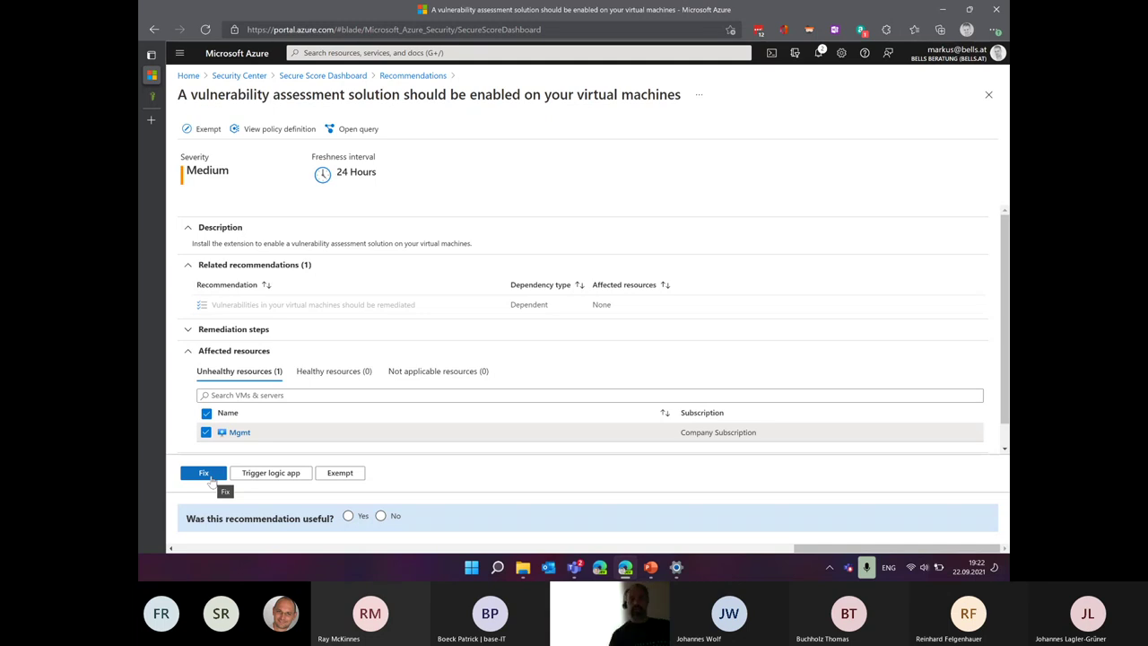
{"action": "left_click", "coordinate": [190, 332]}
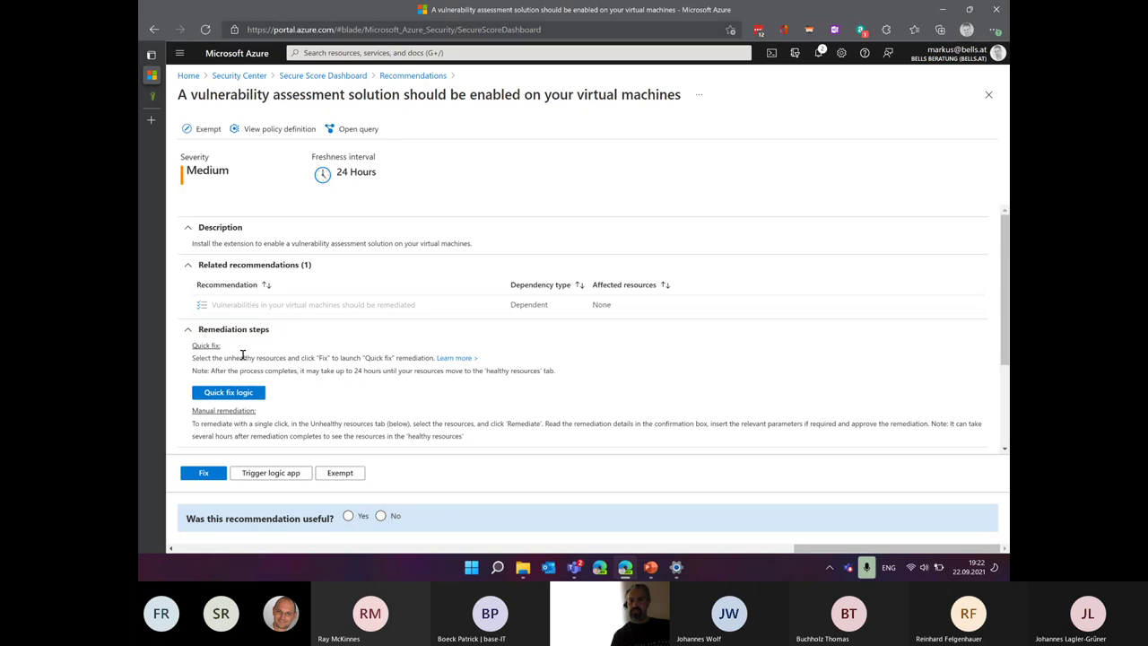
{"action": "scroll", "coordinate": [243, 357], "scroll_direction": "down", "scroll_amount": 2}
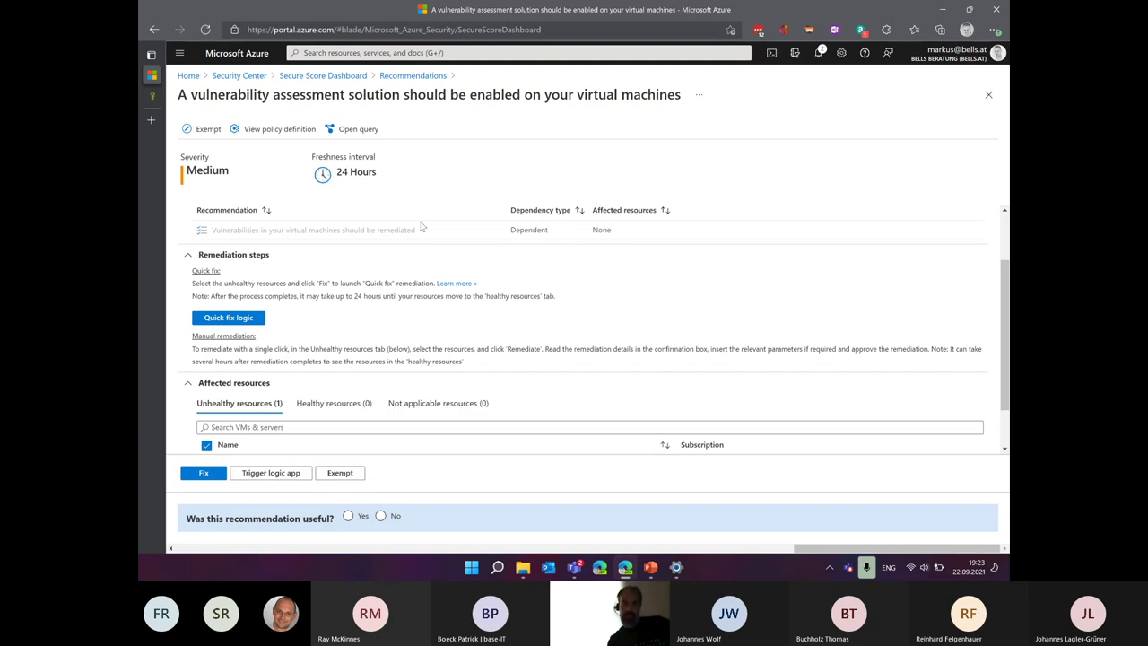
{"action": "left_click_drag", "start_coordinate": [189, 95], "coordinate": [446, 101]}
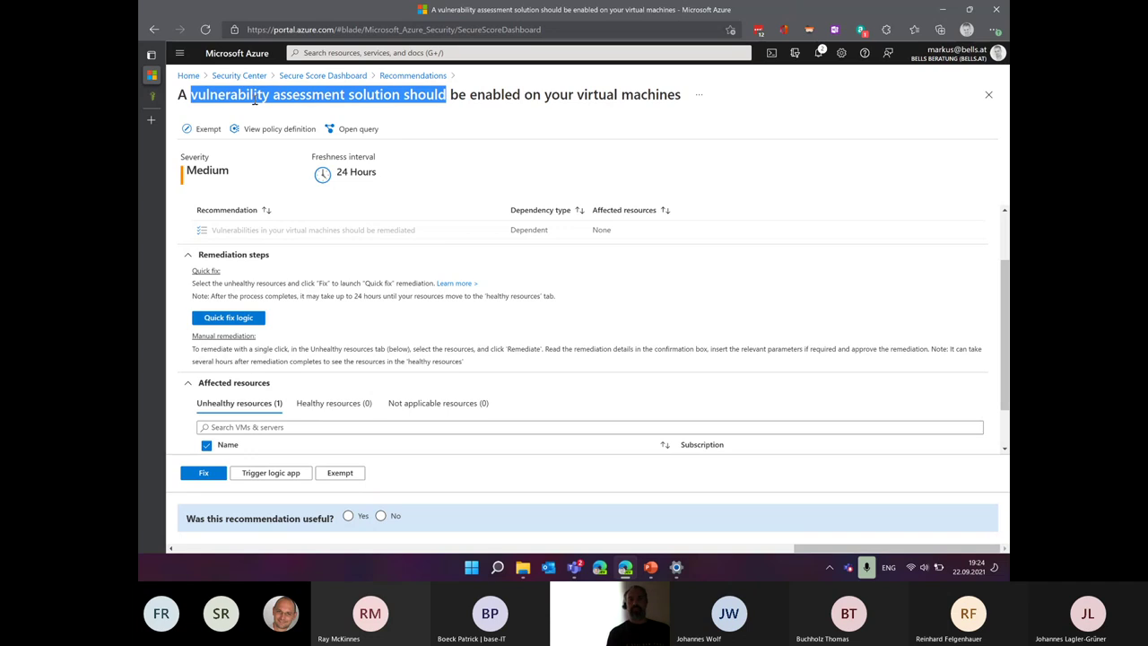
Step: Go from the overview to Security alerts and open the latest 'Vulnerability scanner detected' alert's details
{"action": "left_click", "coordinate": [239, 76]}
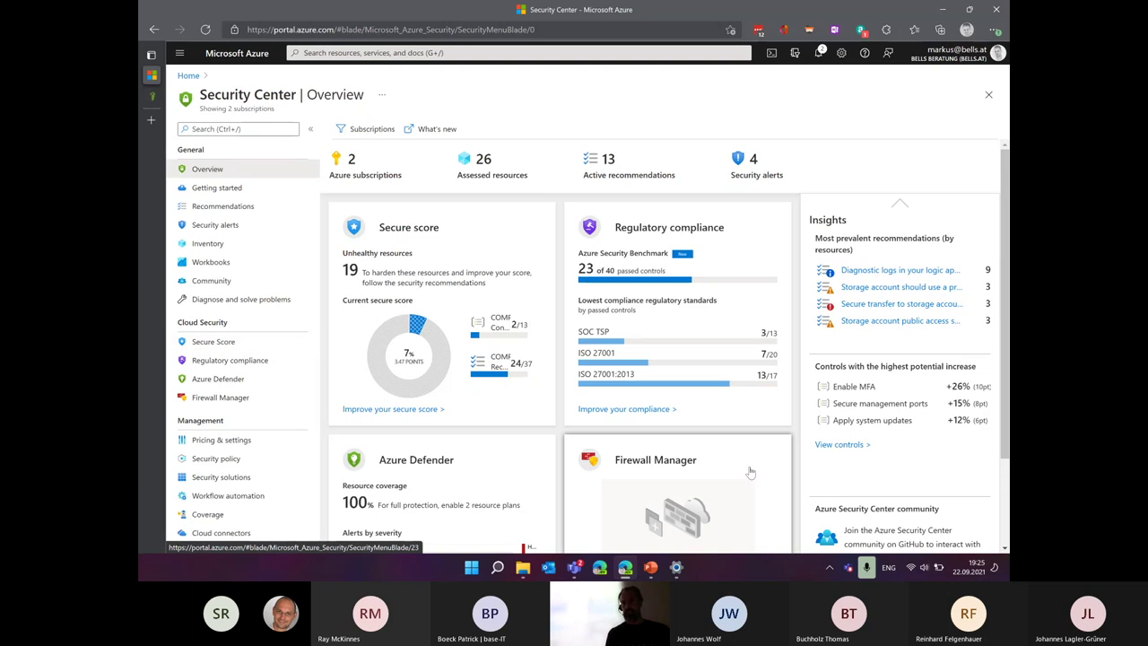
{"action": "left_click", "coordinate": [752, 171]}
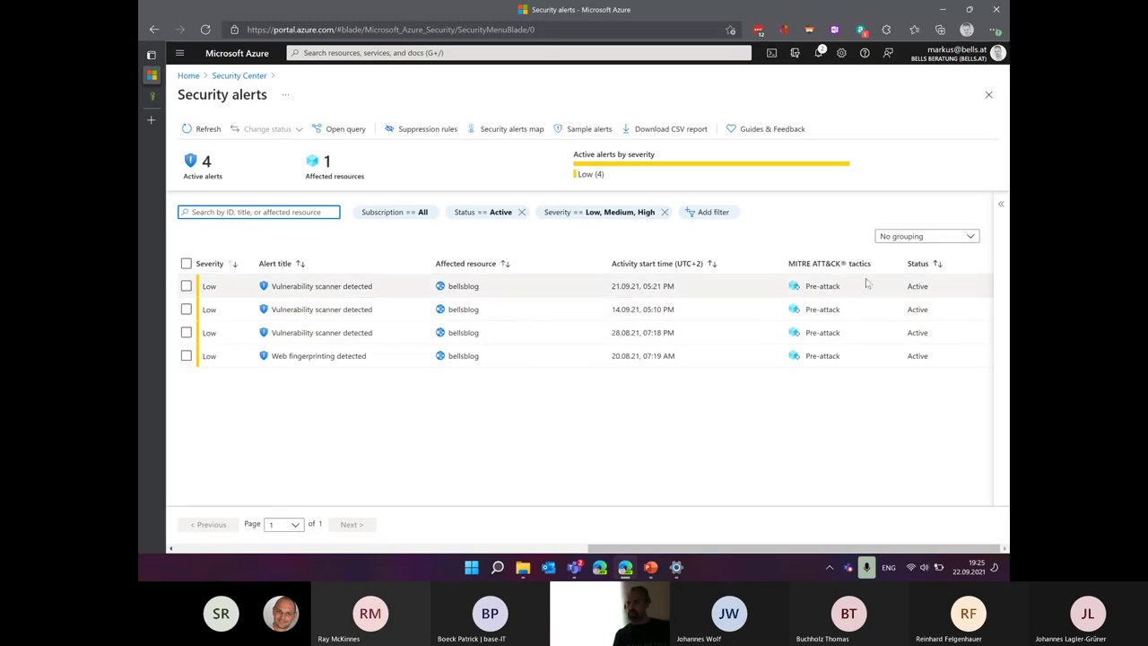
{"action": "left_click", "coordinate": [324, 296]}
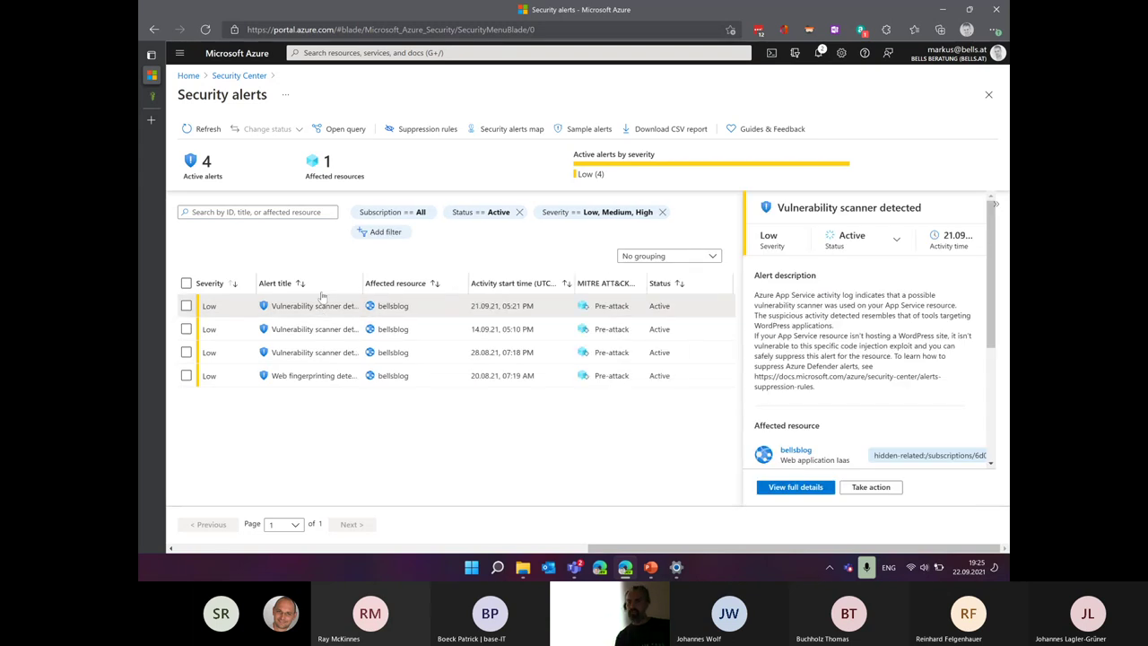
{"action": "scroll", "coordinate": [888, 409], "scroll_direction": "down", "scroll_amount": 4}
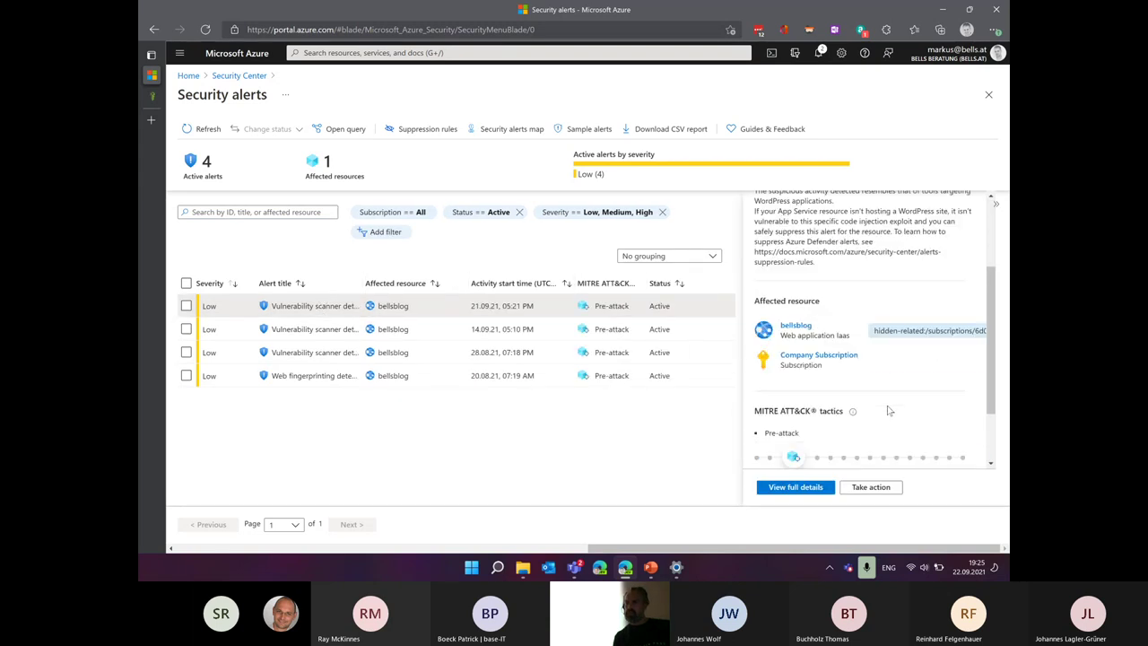
Step: Show the alert's Take action options and expand the Trigger automated response section
{"action": "left_click", "coordinate": [884, 489]}
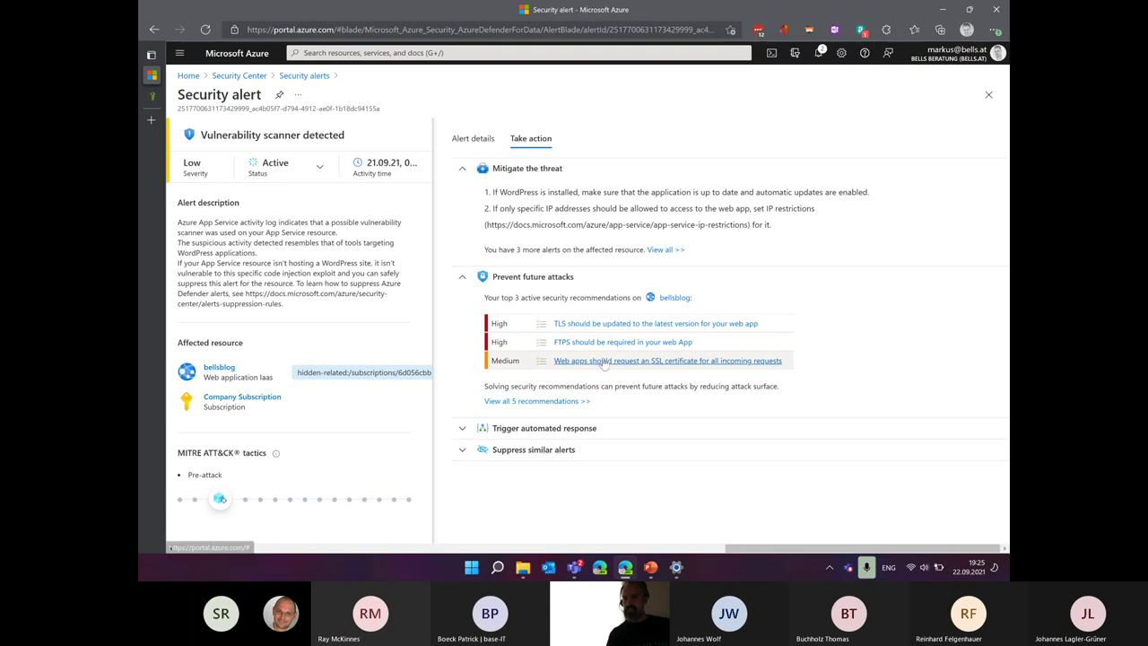
{"action": "left_click", "coordinate": [459, 431]}
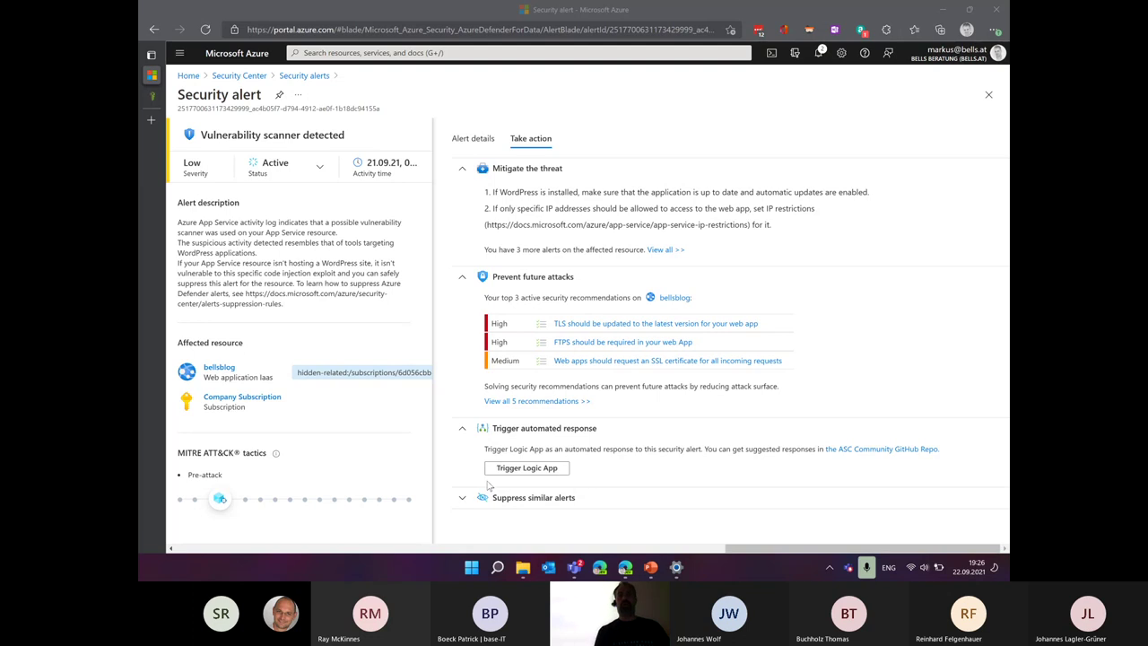
Step: Visit Inventory and Security alerts, ending on Secure Score with both subscriptions at 7%
{"action": "left_click", "coordinate": [238, 76]}
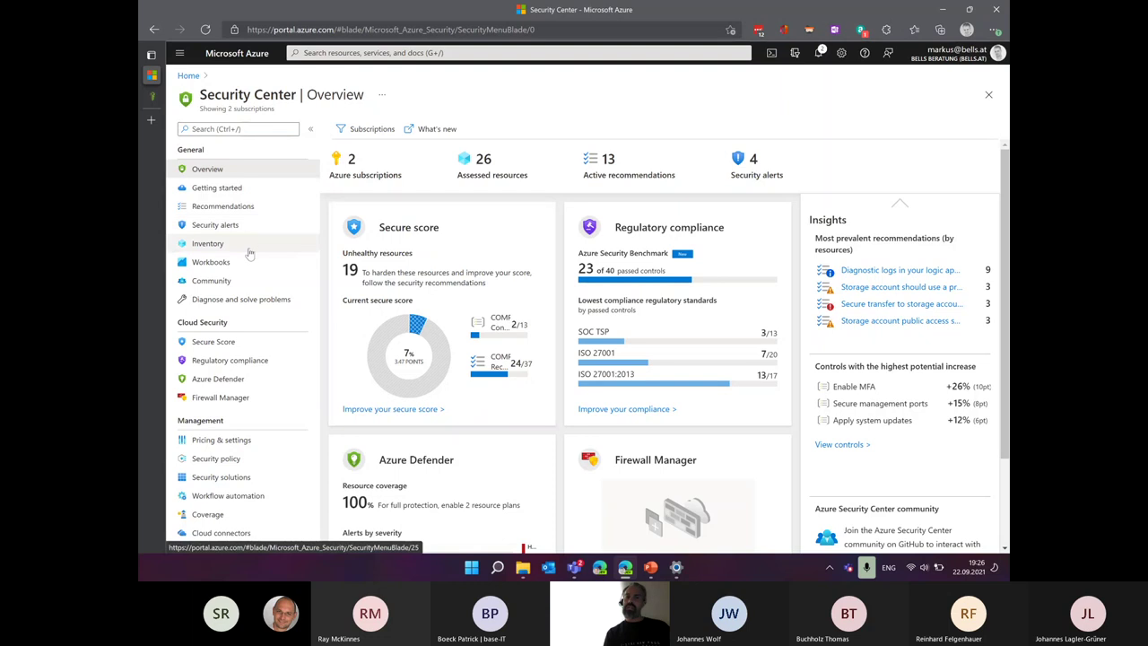
{"action": "left_click", "coordinate": [232, 245]}
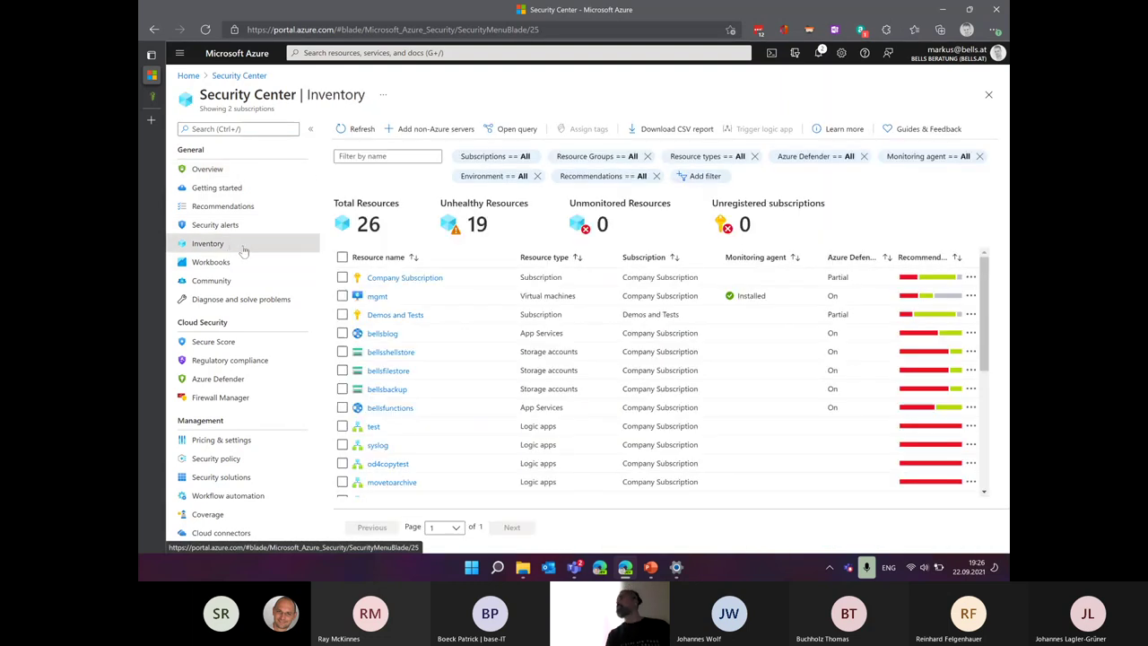
{"action": "left_click", "coordinate": [199, 226]}
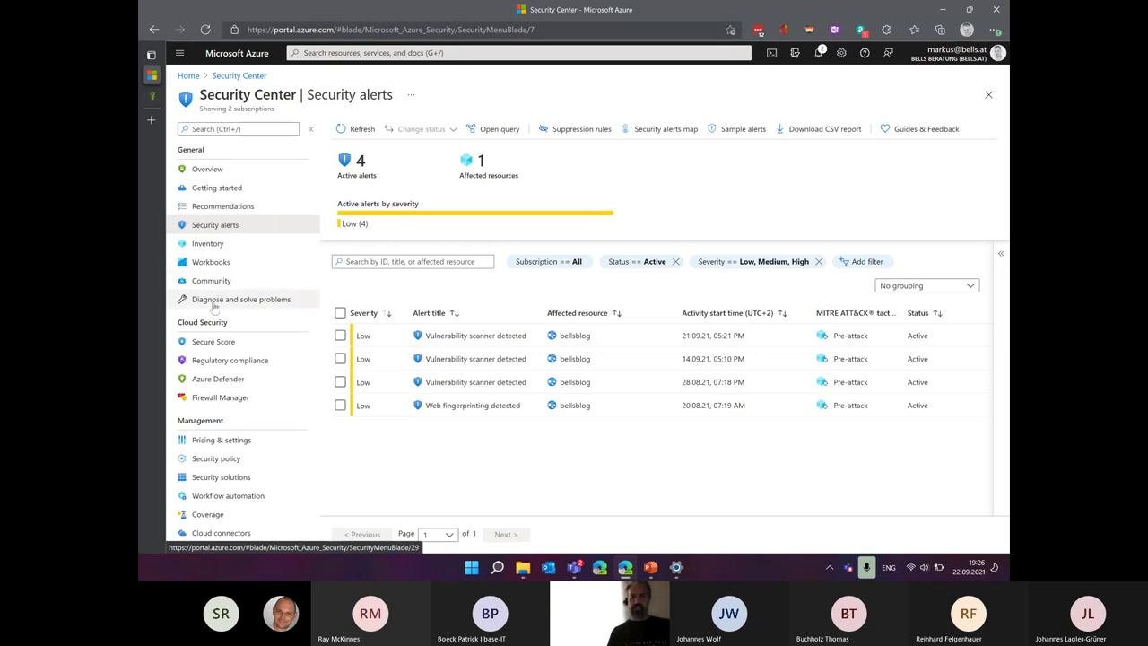
{"action": "left_click", "coordinate": [215, 343]}
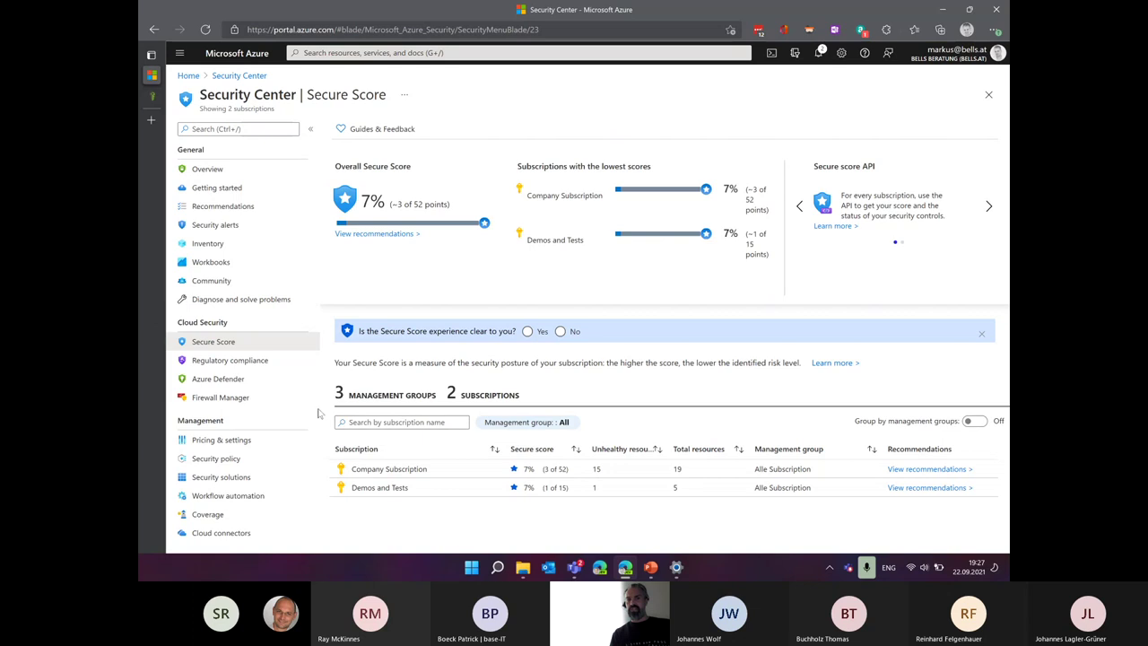
Step: Open Regulatory compliance, showing Azure Security Benchmark at 23 of 40 passed controls
{"action": "left_click", "coordinate": [248, 367]}
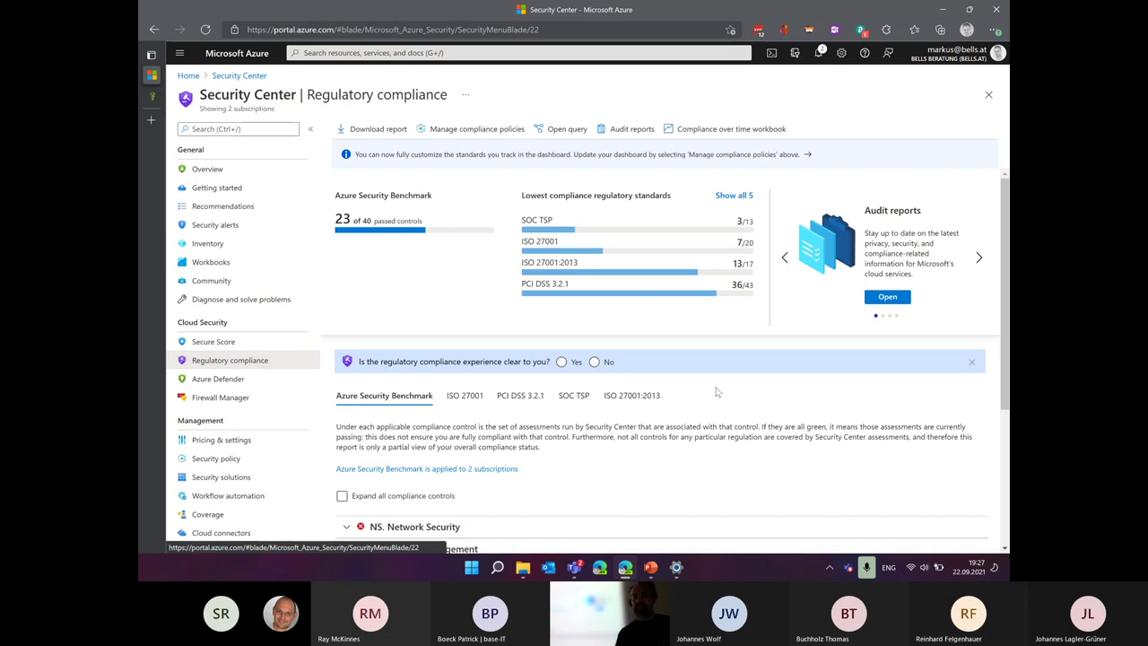
Step: Switch to ISO 27001, close the feedback banner, then select the SOC TSP standard
{"action": "left_click", "coordinate": [478, 401]}
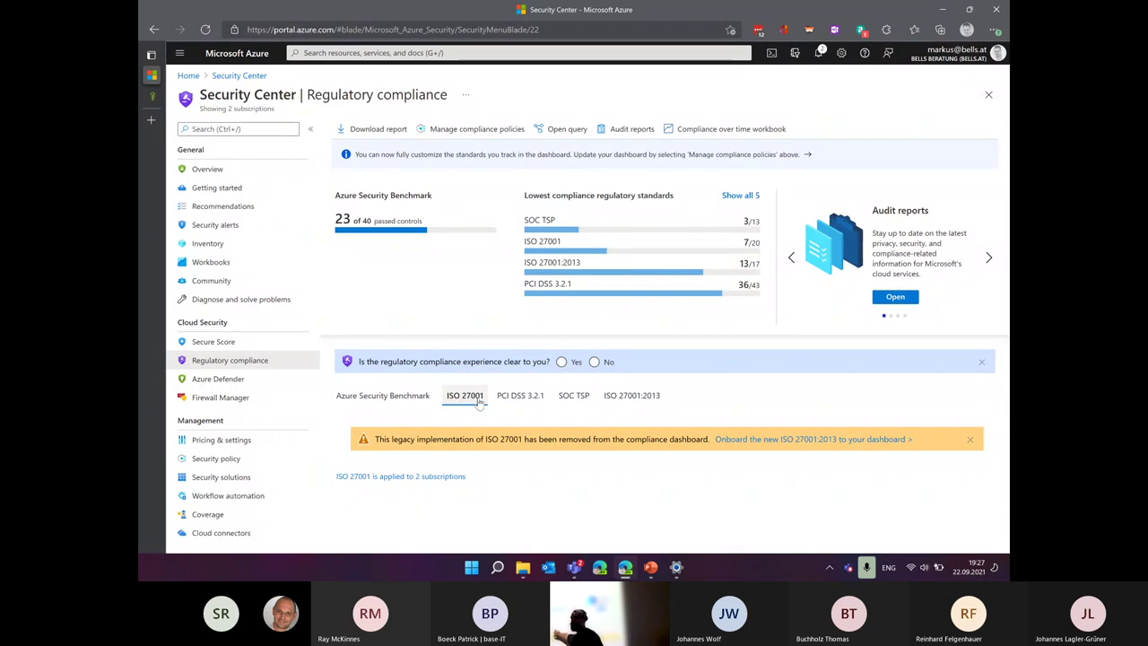
{"action": "left_click", "coordinate": [979, 361]}
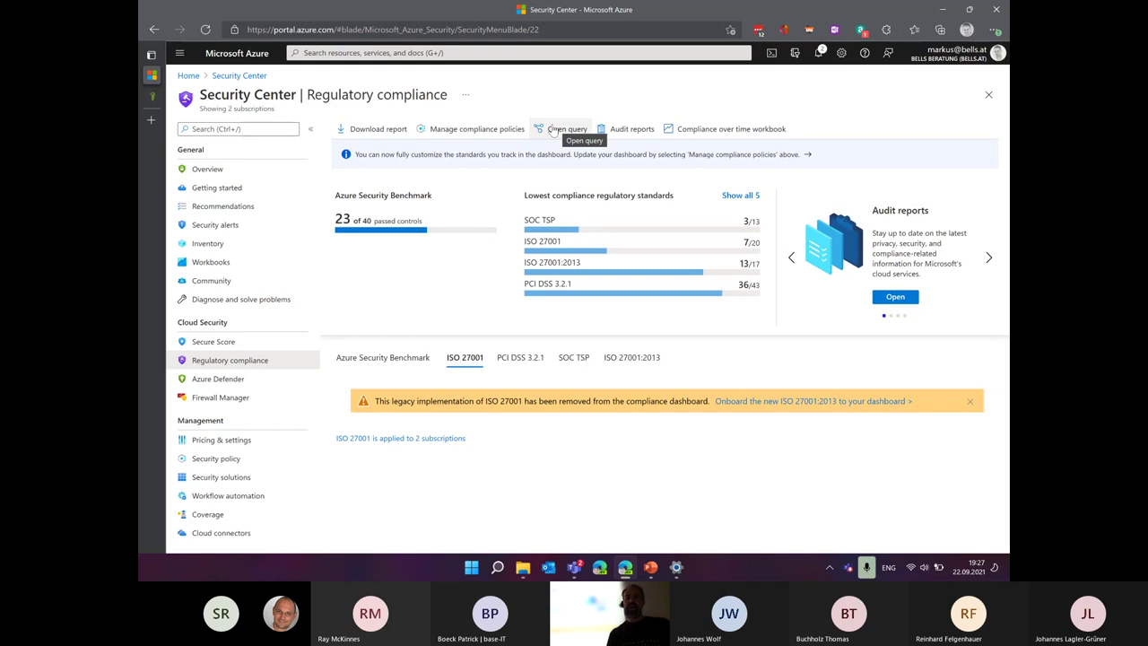
{"action": "left_click", "coordinate": [574, 357]}
Step: Under ISO 27001:2013, expand A.9, A.9.2 and A.9.2.3, then open the external accounts with write permissions recommendation
{"action": "left_click", "coordinate": [628, 357]}
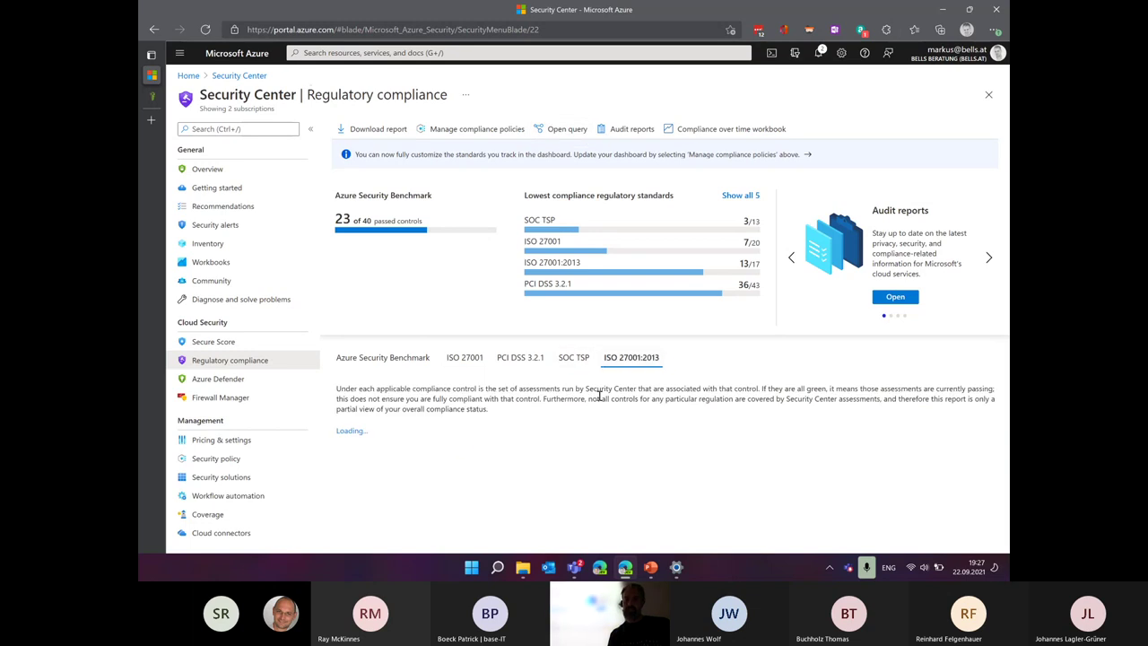
{"action": "scroll", "coordinate": [573, 417], "scroll_direction": "down", "scroll_amount": 5}
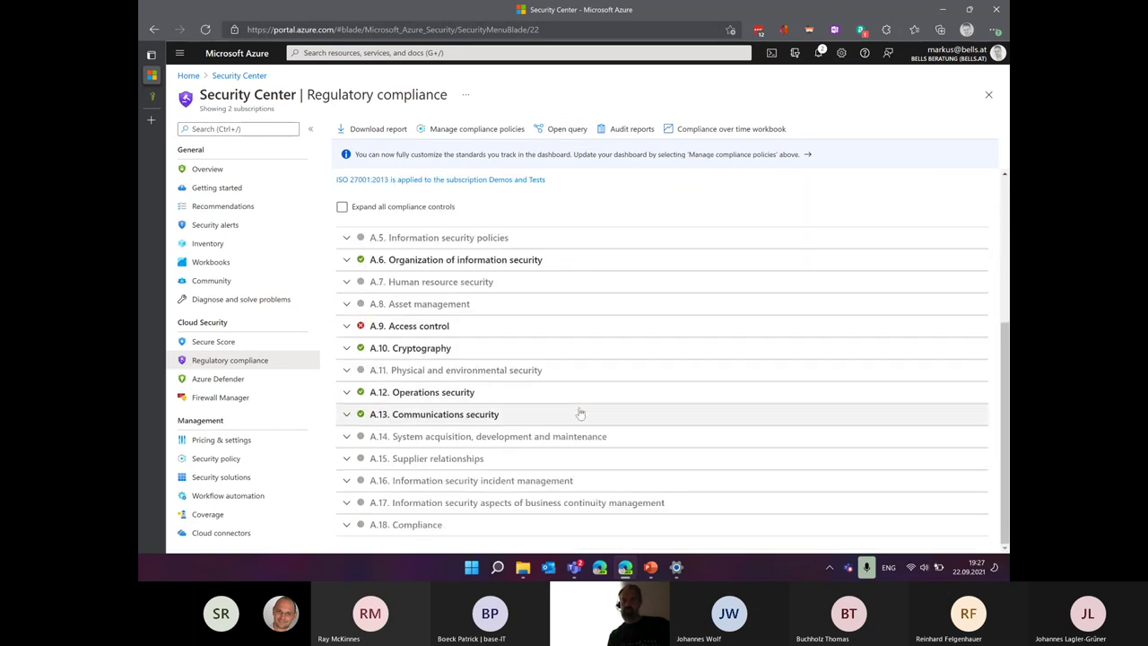
{"action": "mouse_move", "coordinate": [421, 368]}
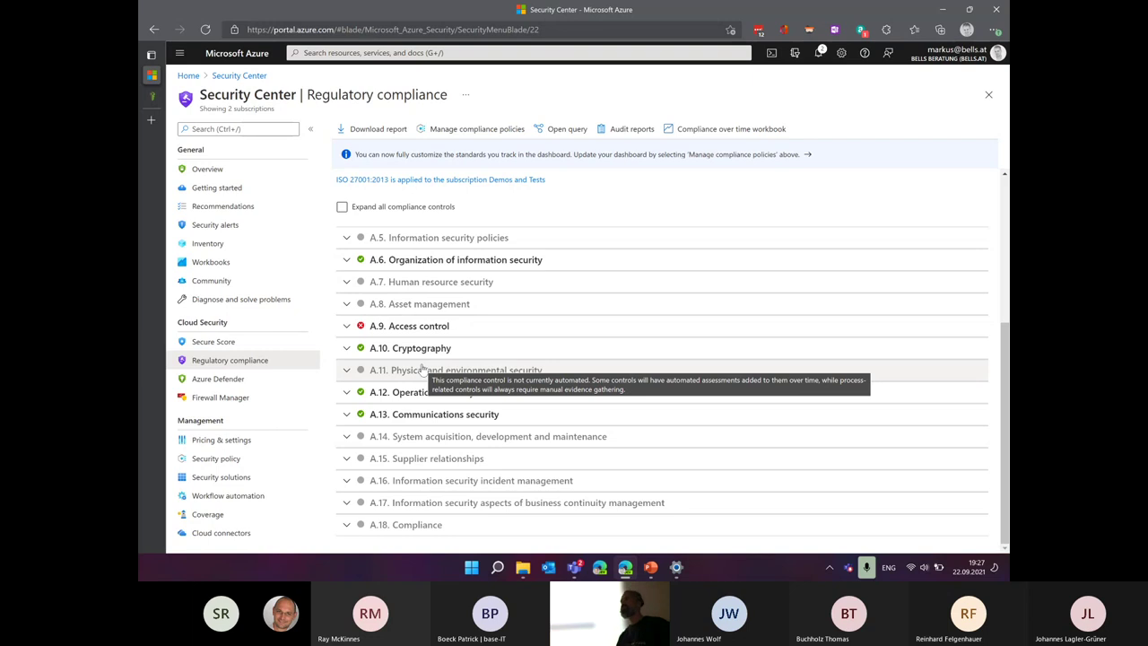
{"action": "left_click", "coordinate": [347, 326]}
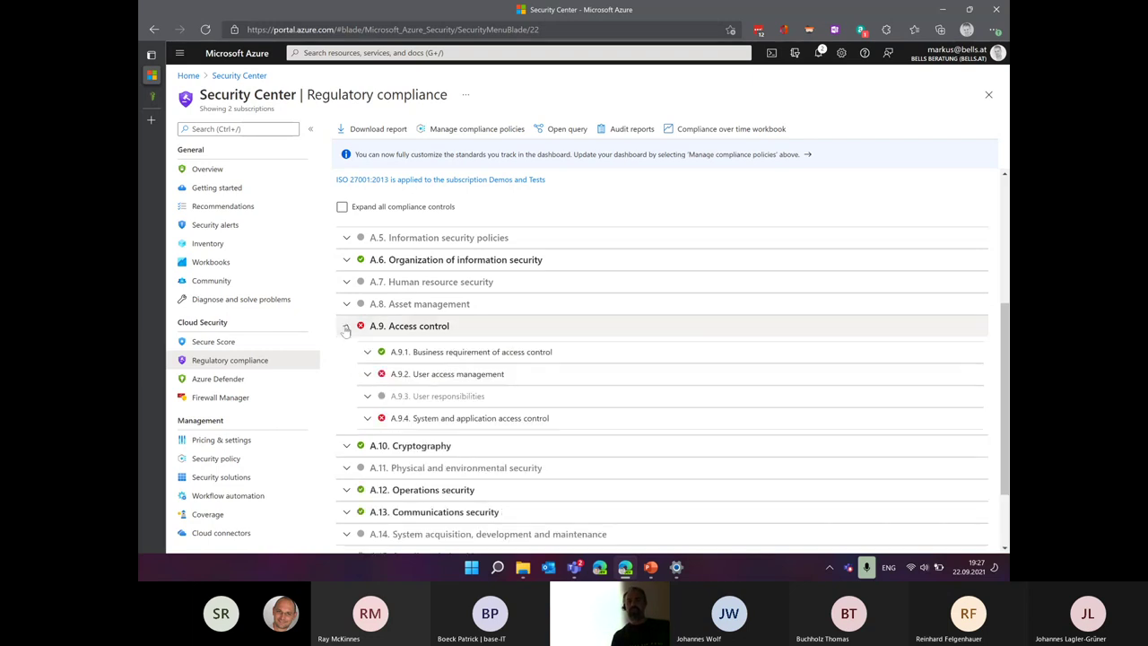
{"action": "left_click", "coordinate": [367, 374]}
{"action": "scroll", "coordinate": [421, 395], "scroll_direction": "down", "scroll_amount": 1}
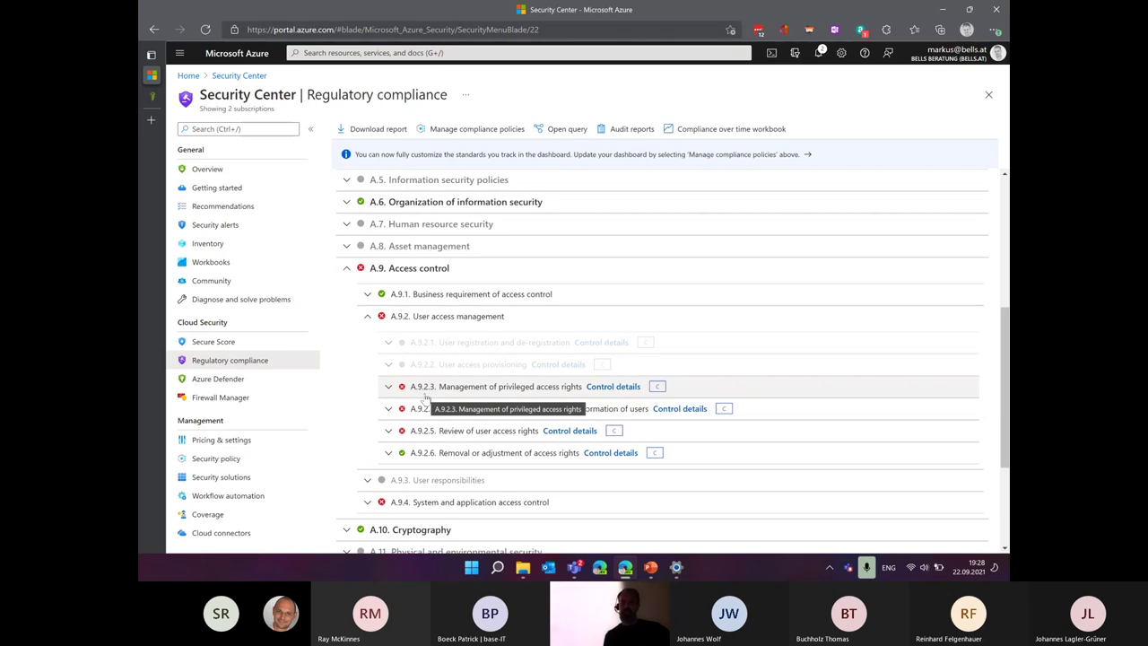
{"action": "left_click", "coordinate": [388, 388]}
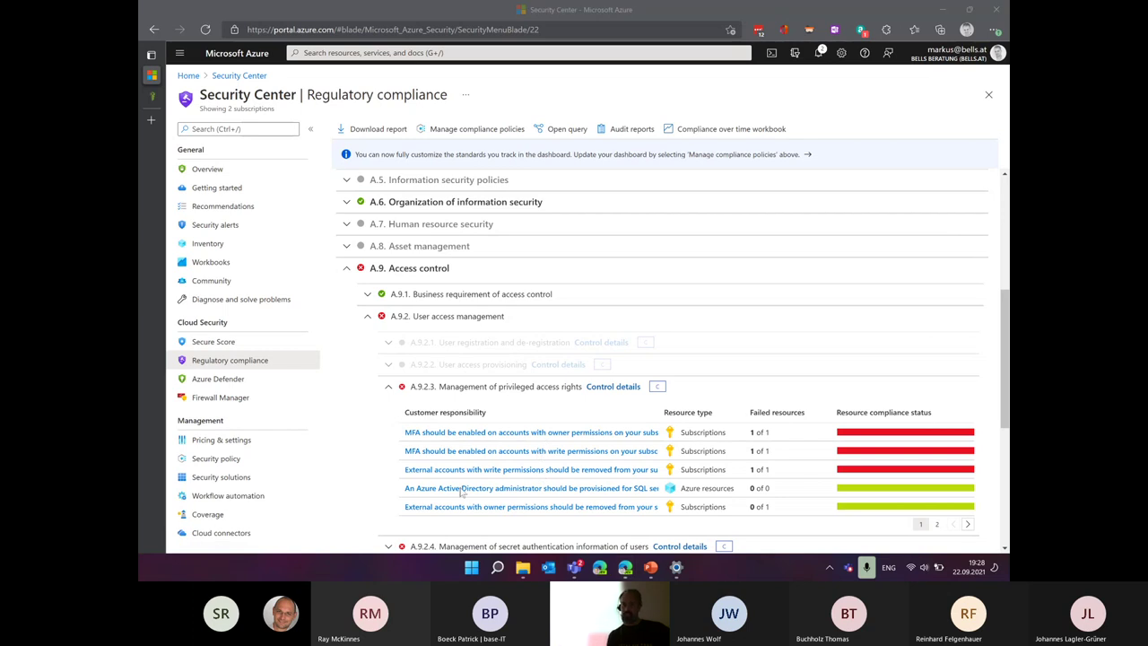
{"action": "left_click", "coordinate": [631, 475]}
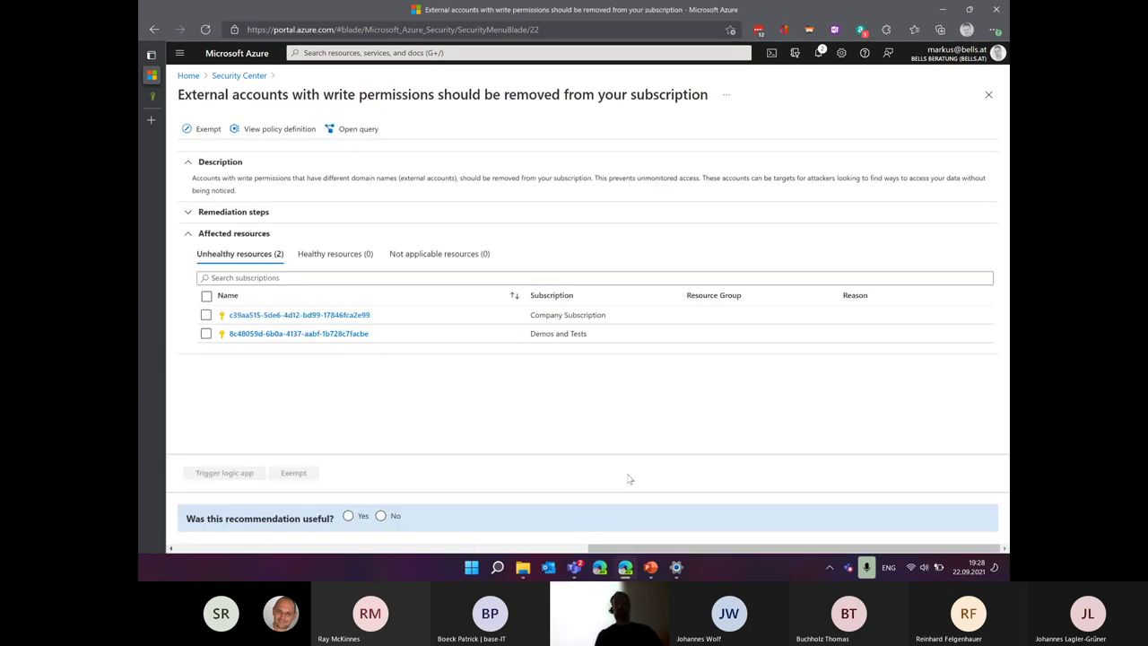
Step: List the Demos and Tests subscription's external accounts and go to its Access control (IAM) page
{"action": "left_click", "coordinate": [357, 334]}
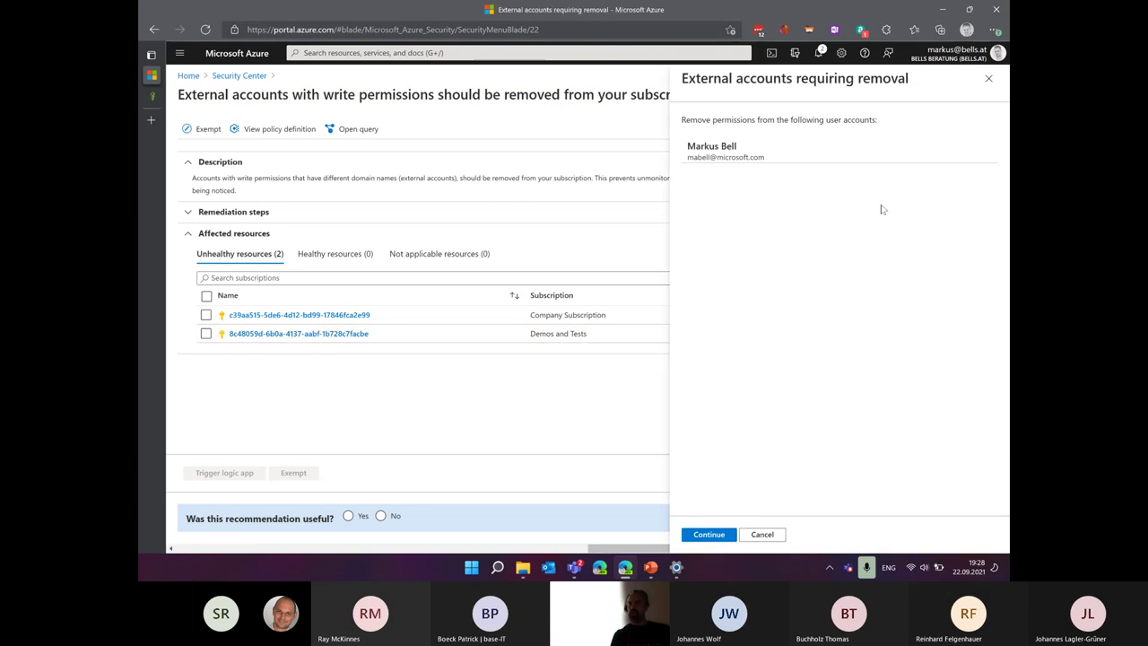
{"action": "triple_click", "coordinate": [742, 148]}
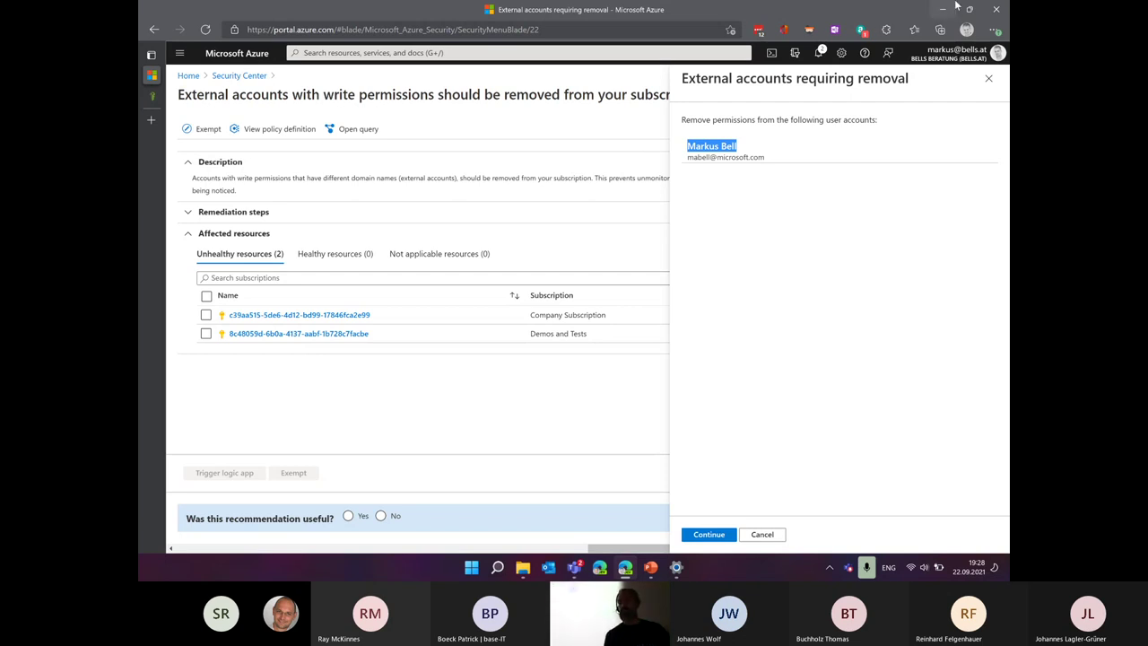
{"action": "mouse_move", "coordinate": [952, 64]}
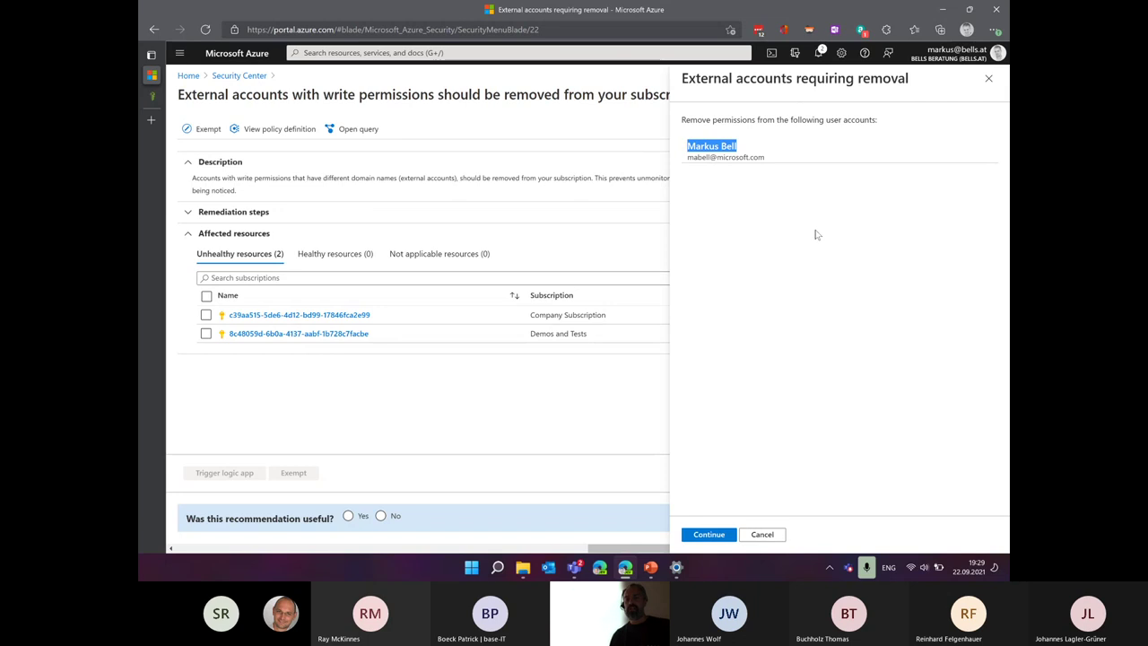
{"action": "left_click", "coordinate": [713, 536]}
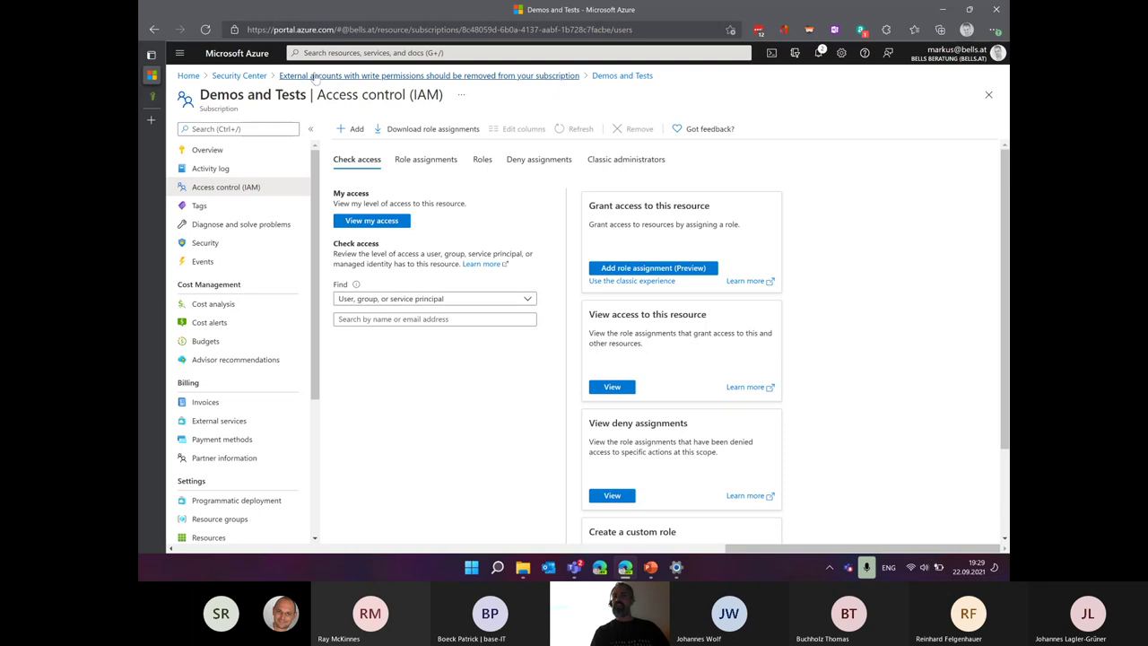
Step: Return to Security Center regulatory compliance and show the Azure Defender coverage page
{"action": "left_click", "coordinate": [241, 75]}
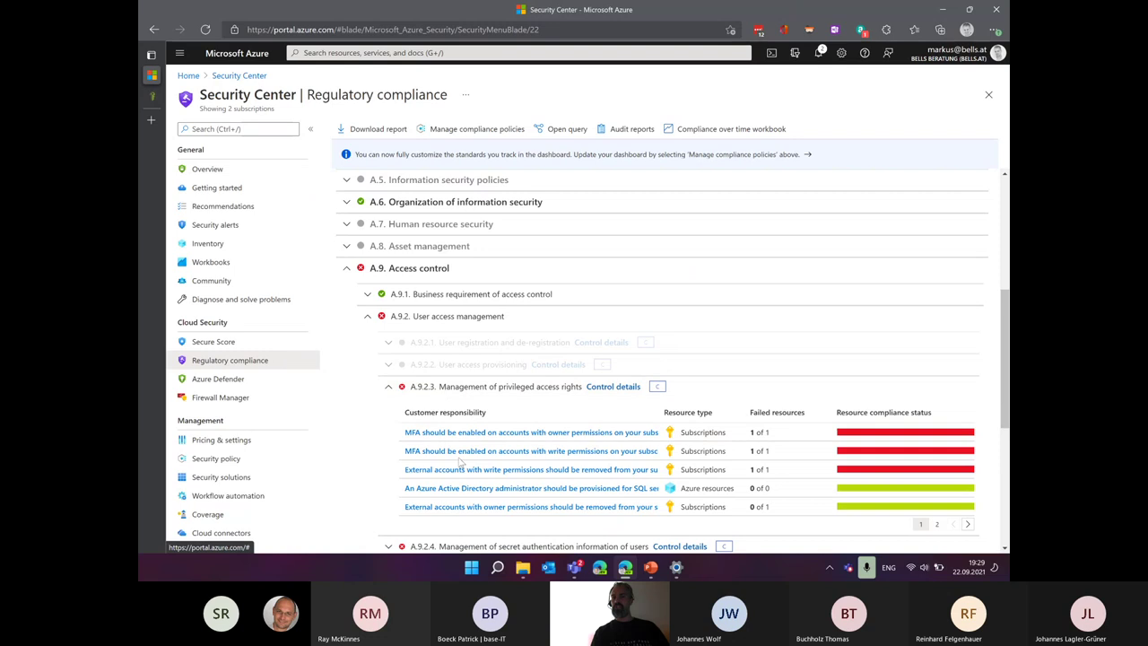
{"action": "mouse_move", "coordinate": [594, 345]}
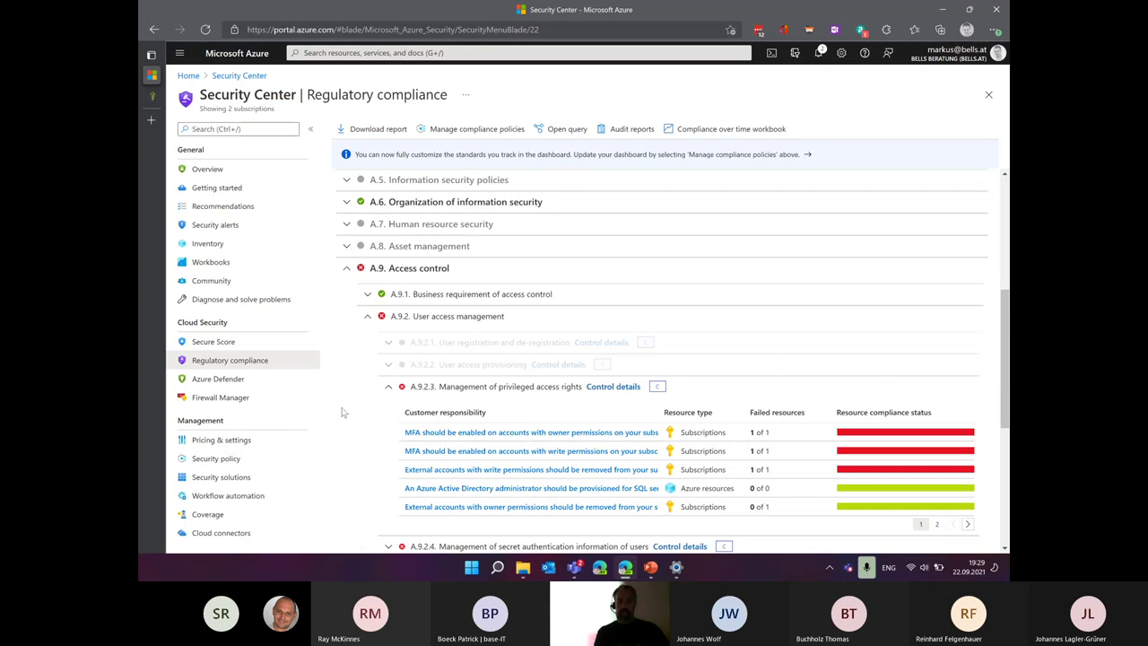
{"action": "left_click", "coordinate": [279, 385]}
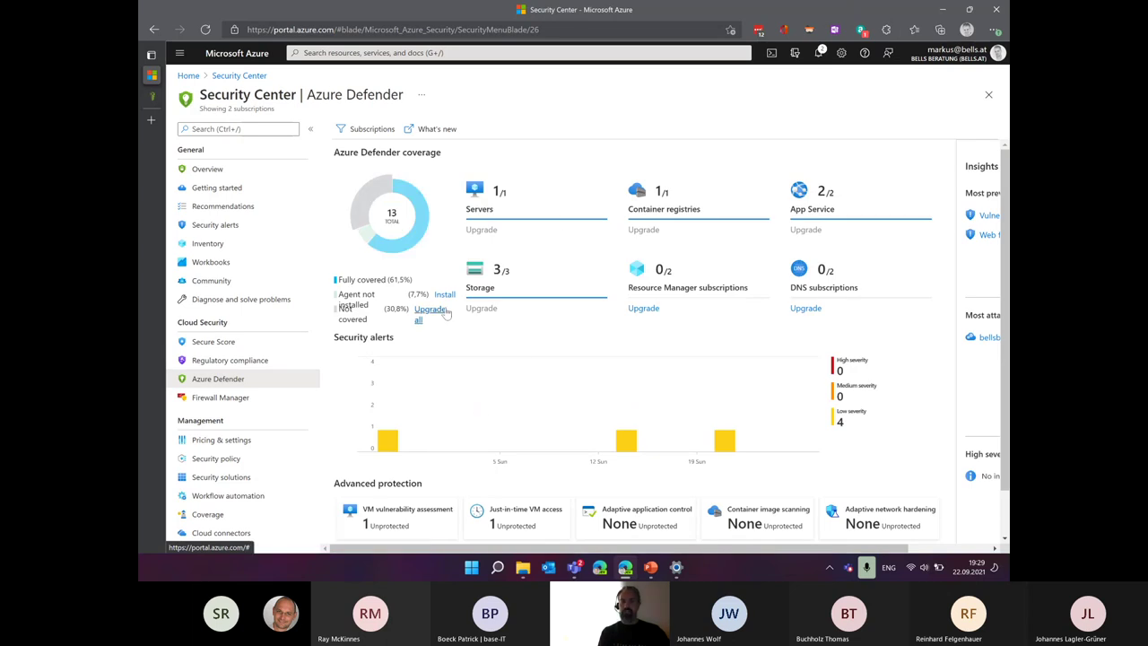
Step: Review the Azure Defender page, then show Security Center's Pricing & settings list
{"action": "mouse_move", "coordinate": [395, 252]}
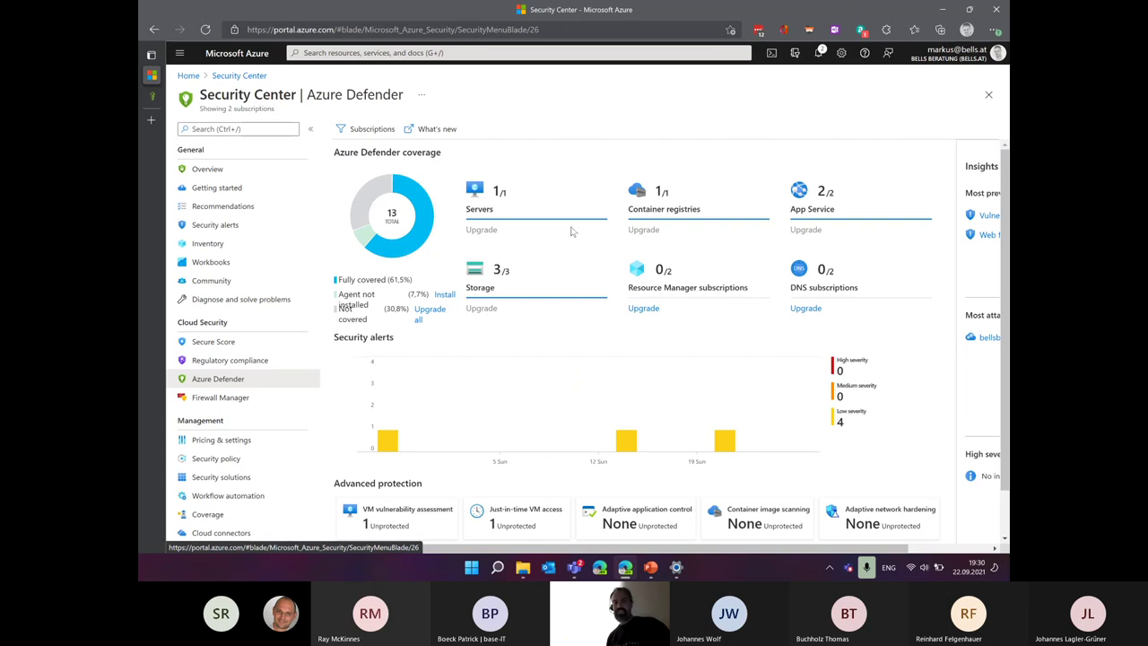
{"action": "scroll", "coordinate": [574, 238], "scroll_direction": "down", "scroll_amount": 1}
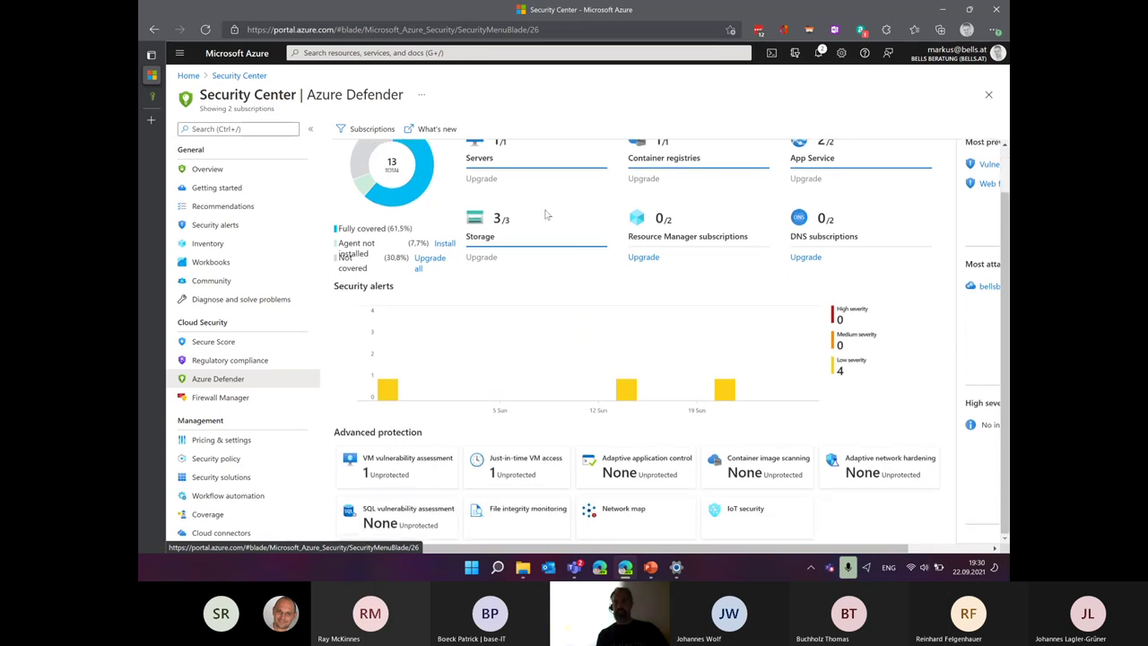
{"action": "scroll", "coordinate": [601, 272], "scroll_direction": "up", "scroll_amount": 1}
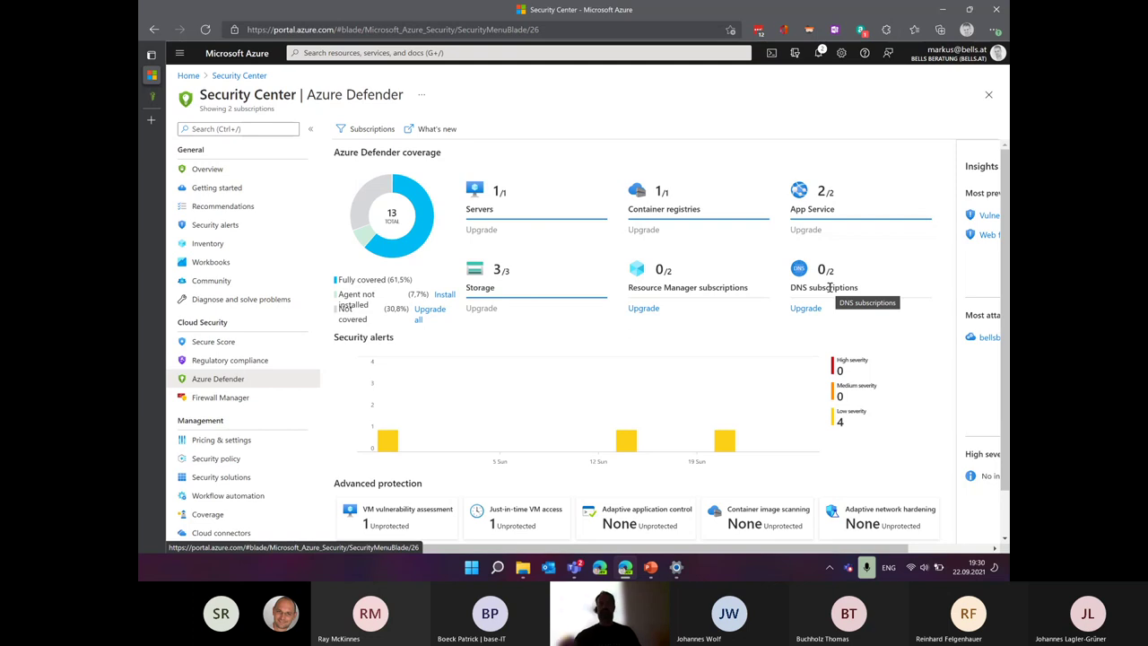
{"action": "left_click", "coordinate": [215, 439]}
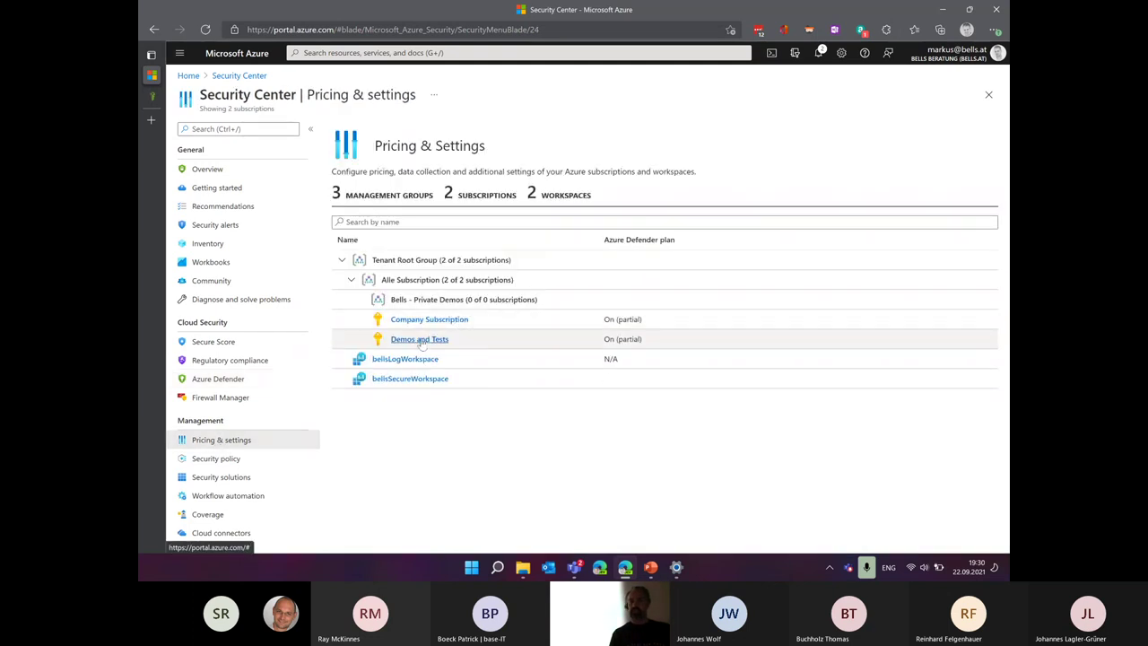
Step: Review the Demos and Tests Azure Defender plans, then show its Auto provisioning settings
{"action": "left_click", "coordinate": [419, 340]}
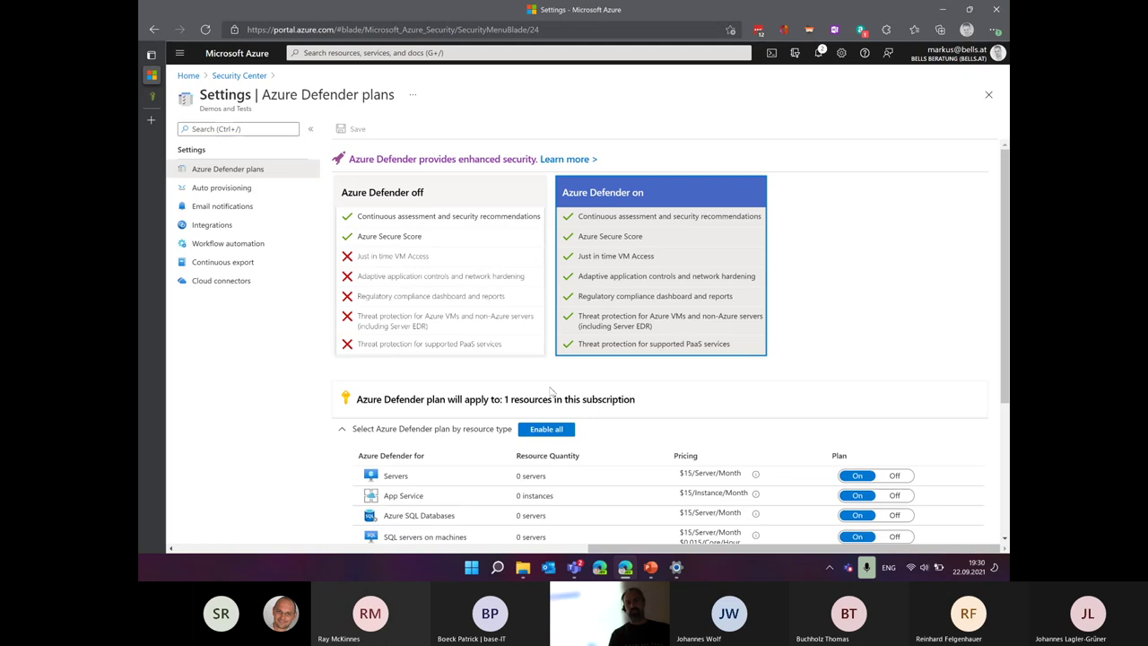
{"action": "scroll", "coordinate": [563, 384], "scroll_direction": "down", "scroll_amount": 5}
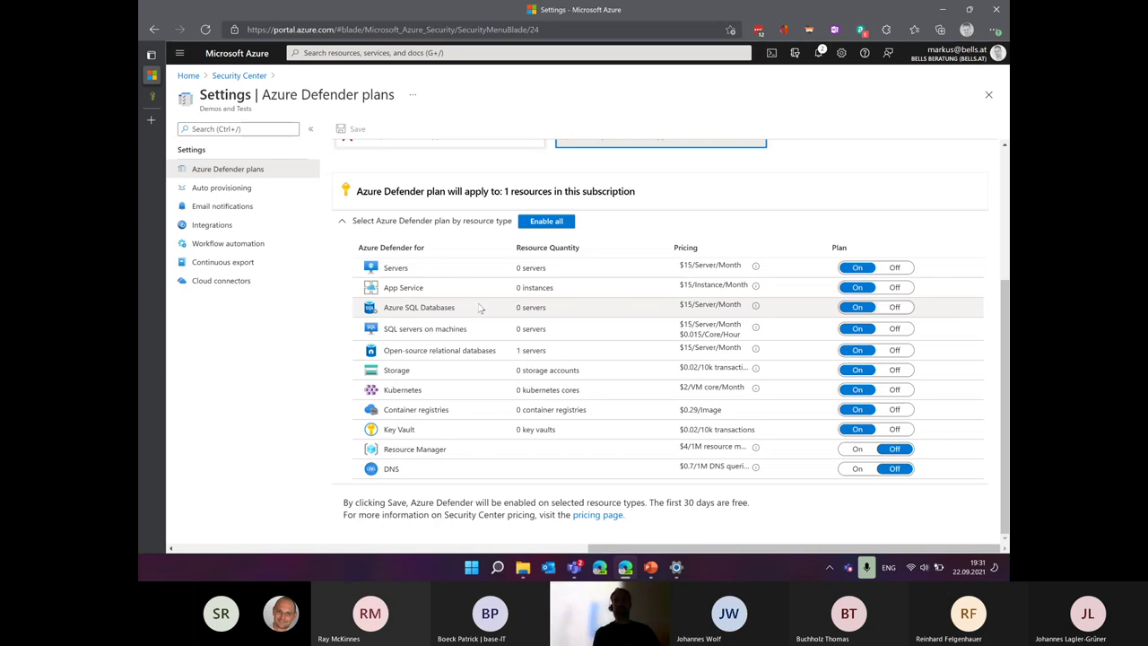
{"action": "scroll", "coordinate": [480, 308], "scroll_direction": "up", "scroll_amount": 3}
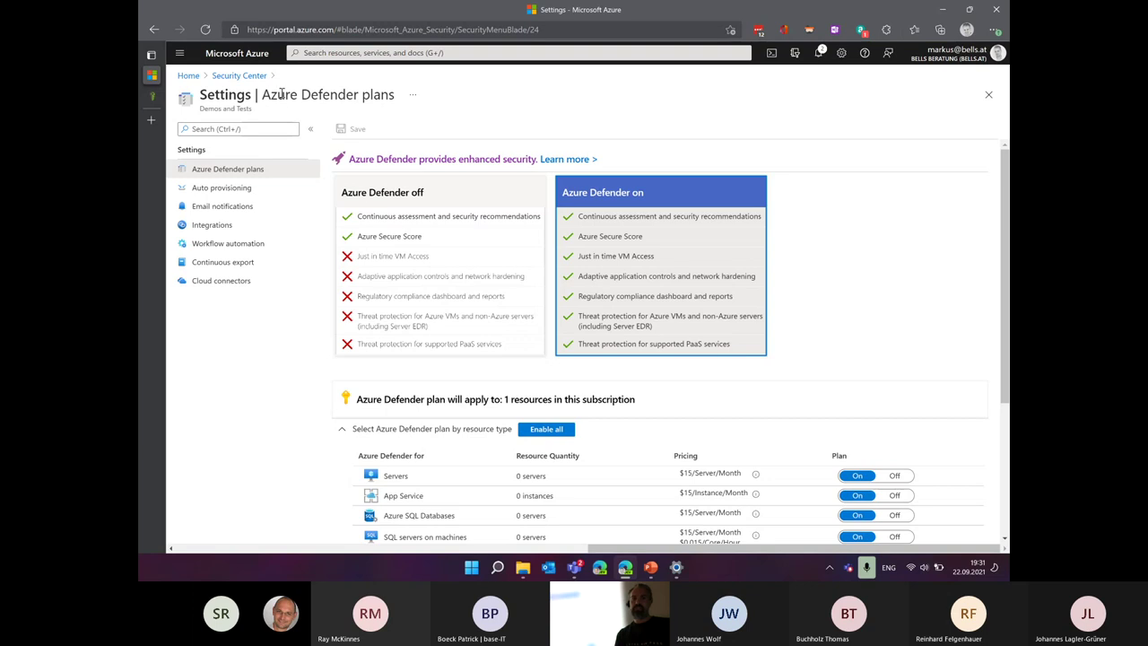
{"action": "left_click", "coordinate": [226, 189]}
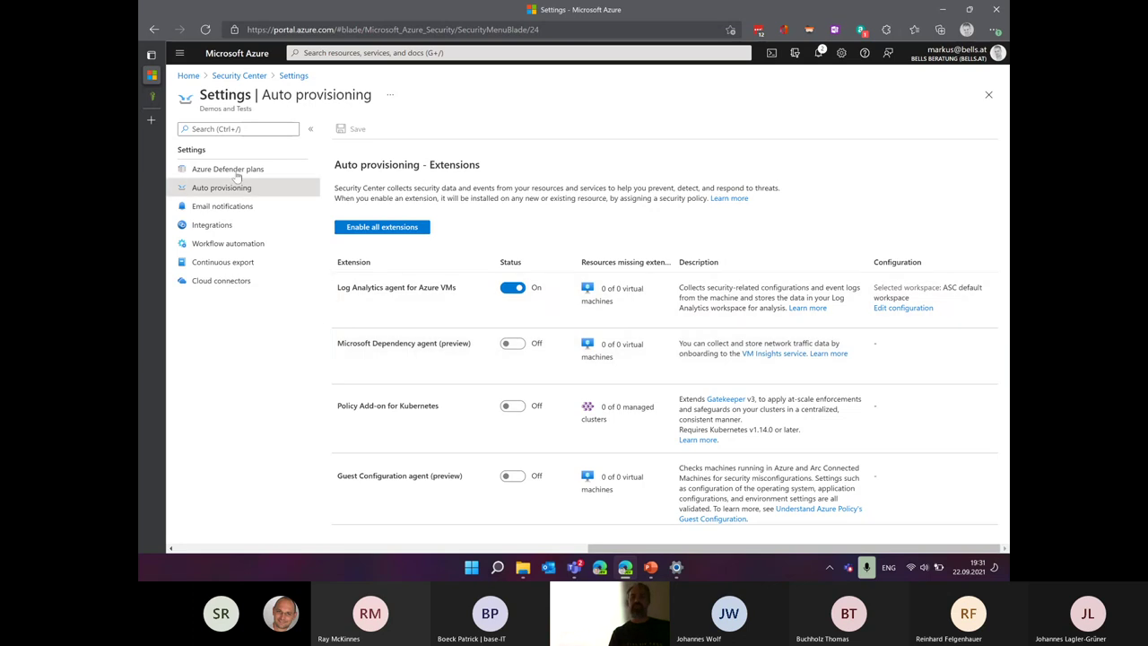
Step: Show the Demos and Tests Integrations settings for Cloud App Security and Defender for Endpoint
{"action": "left_click", "coordinate": [235, 227]}
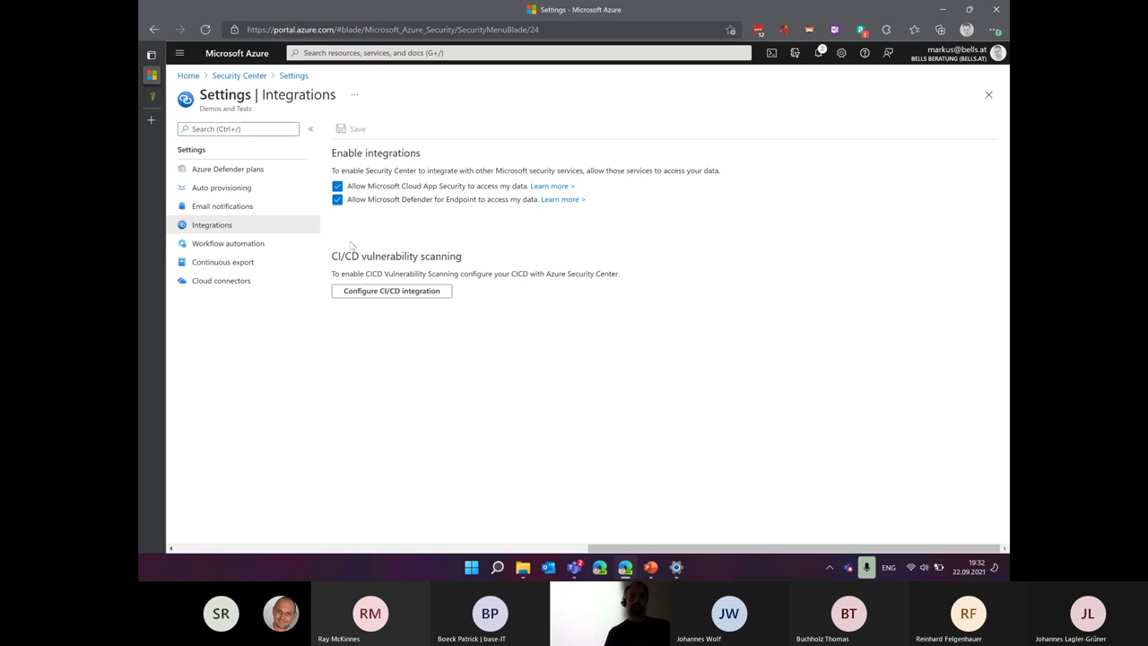
Step: Look through Workflow automation and Continuous export, ending on the empty Cloud connectors settings
{"action": "left_click", "coordinate": [235, 244]}
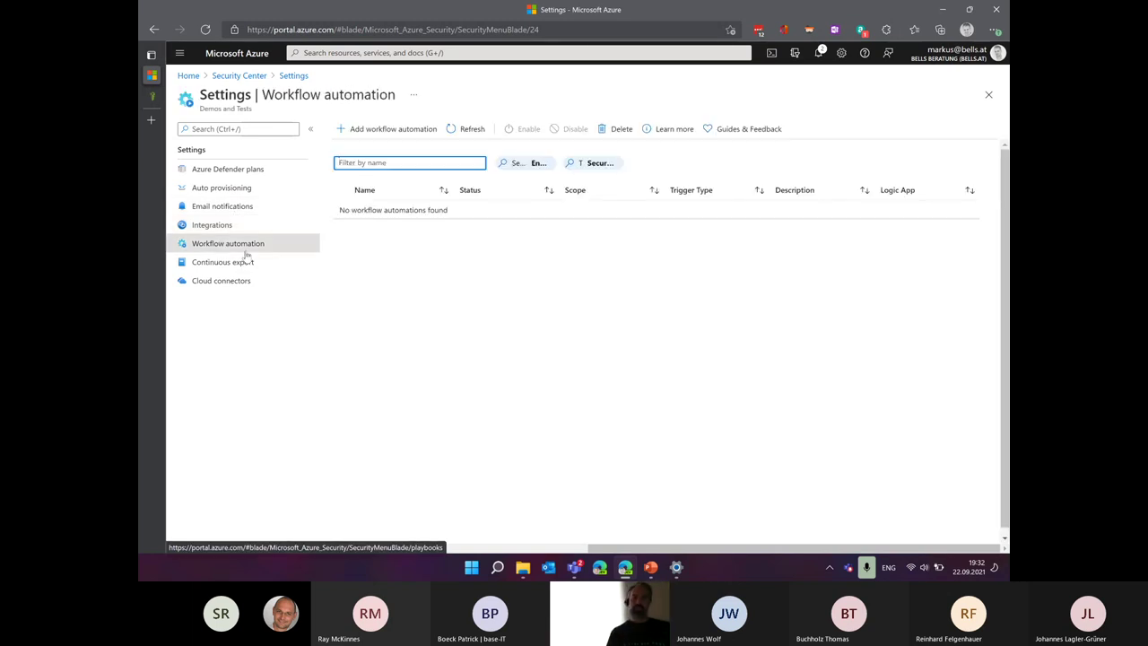
{"action": "left_click", "coordinate": [247, 262]}
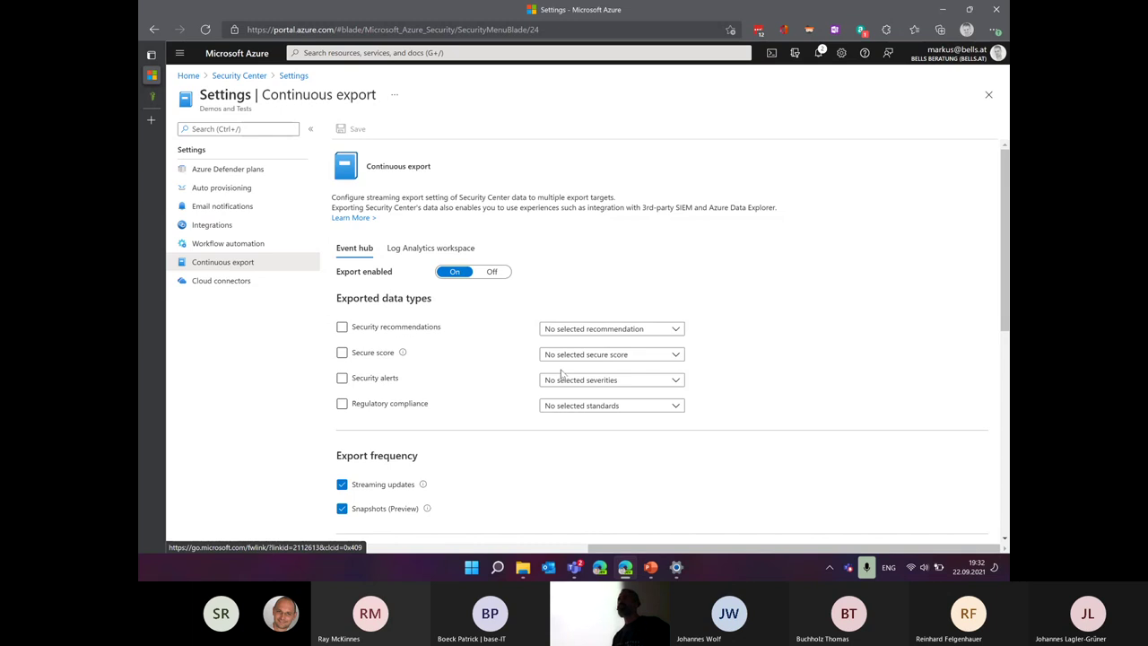
{"action": "left_click", "coordinate": [210, 282]}
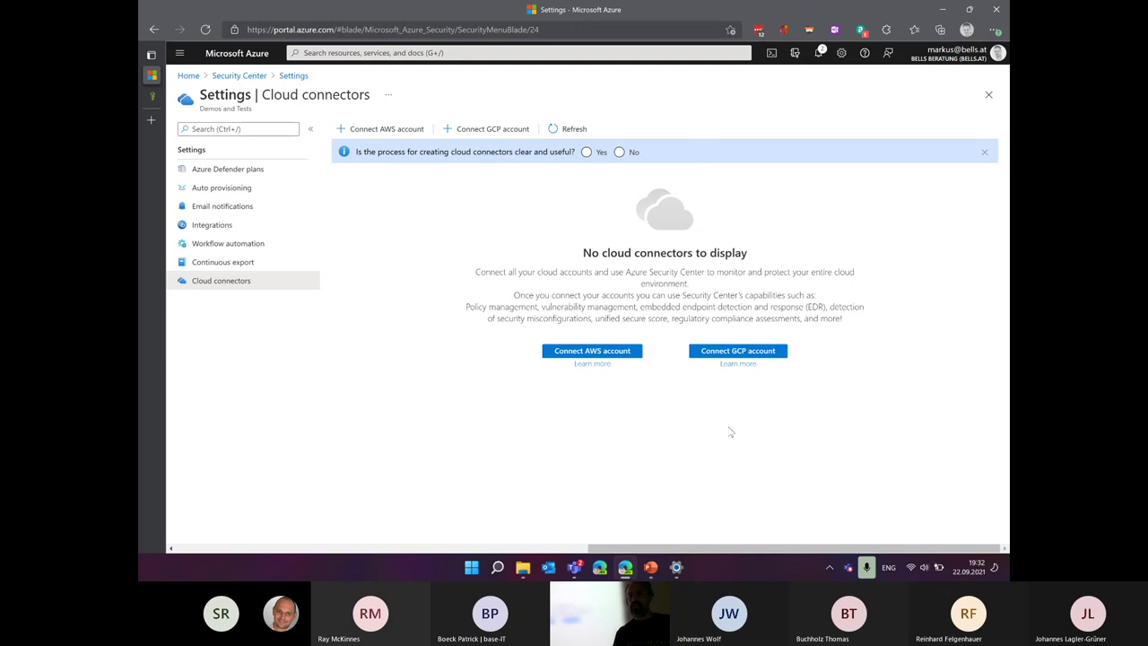
Step: Start connecting an AWS account with Credentials authentication and clear the autofilled access key ID
{"action": "left_click", "coordinate": [581, 353]}
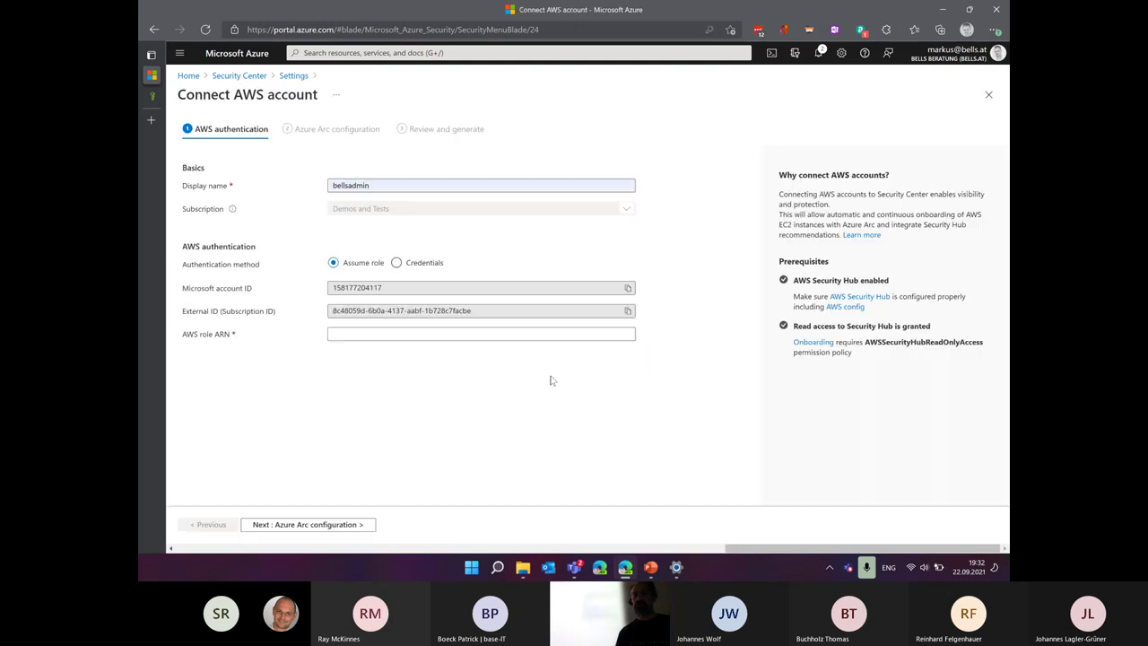
{"action": "left_click", "coordinate": [395, 265]}
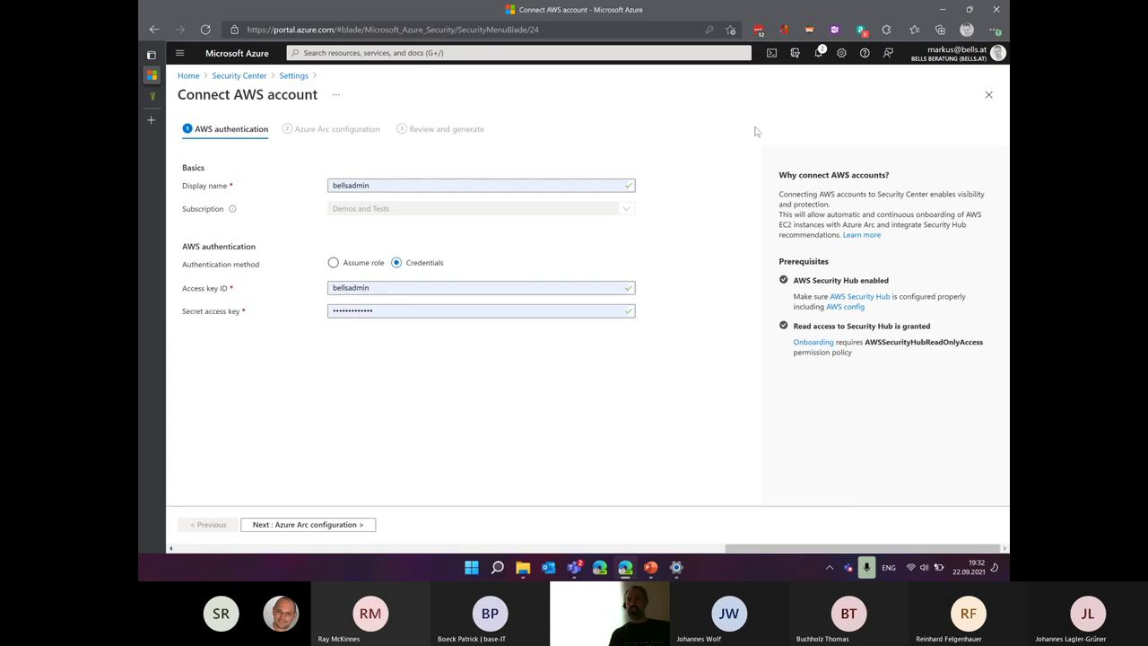
{"action": "left_click", "coordinate": [456, 291]}
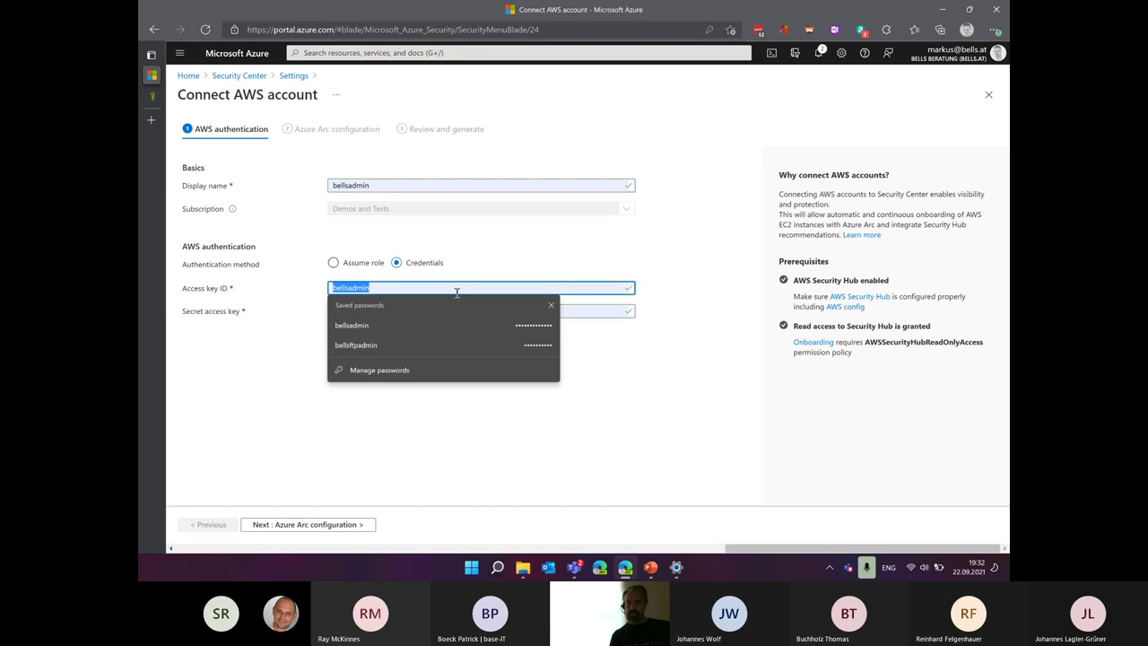
{"action": "key", "text": "BackSpace"}
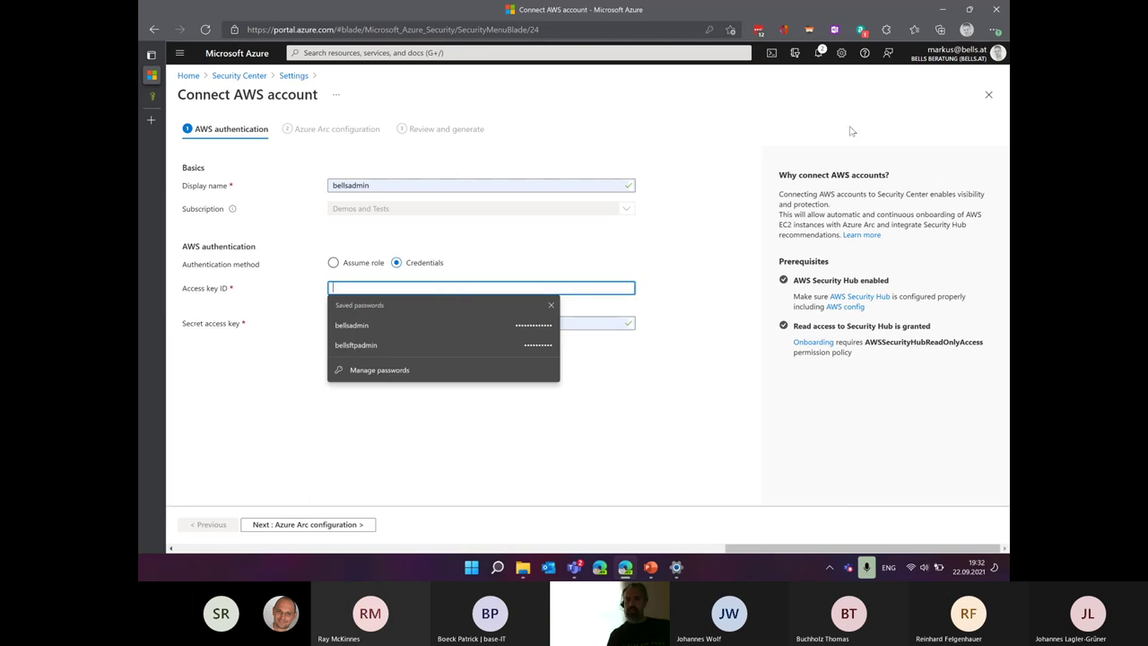
Step: Paste the AWS access key ID copied from the password manager's 'aws' entry
{"action": "left_click", "coordinate": [760, 31]}
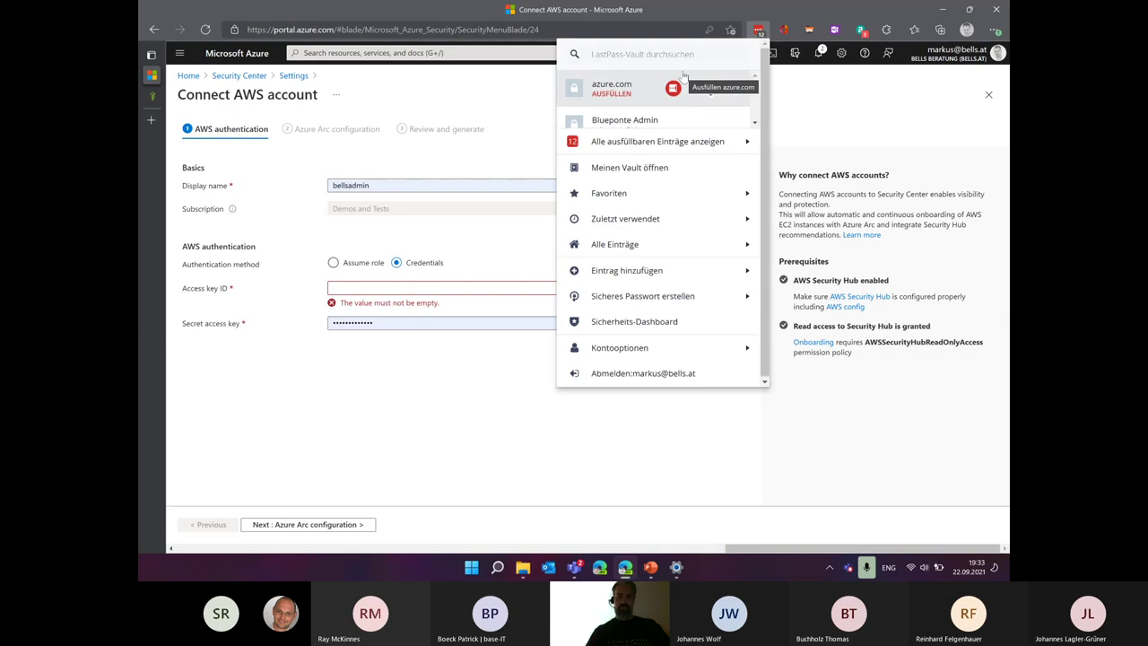
{"action": "type", "text": "aws"}
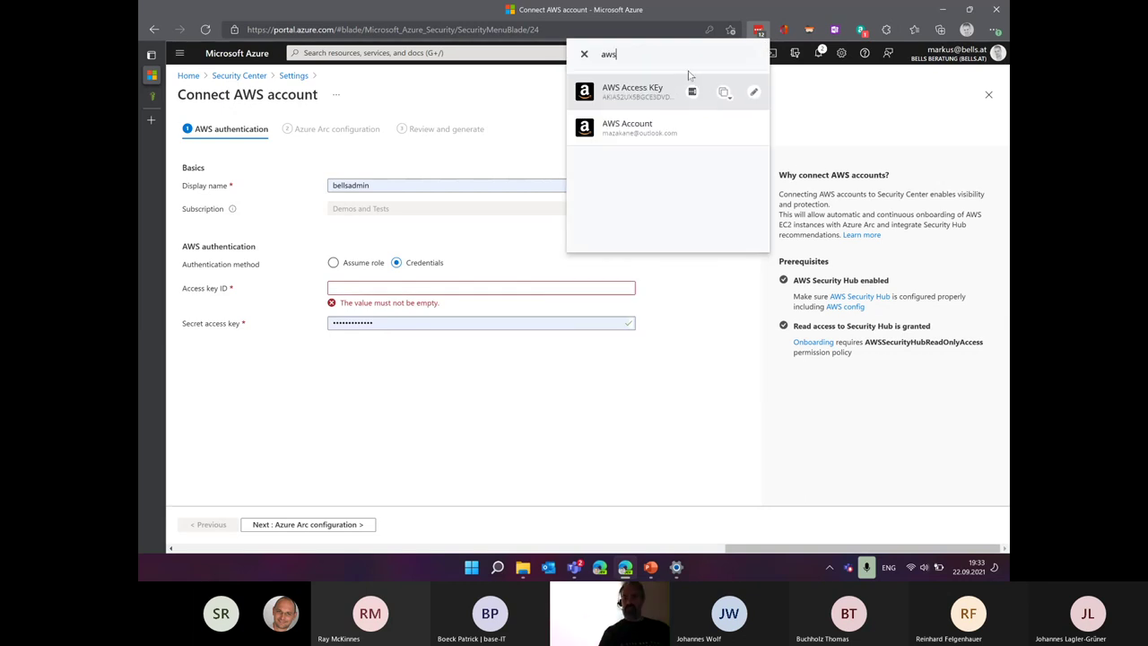
{"action": "left_click", "coordinate": [724, 92]}
{"action": "left_click", "coordinate": [672, 115]}
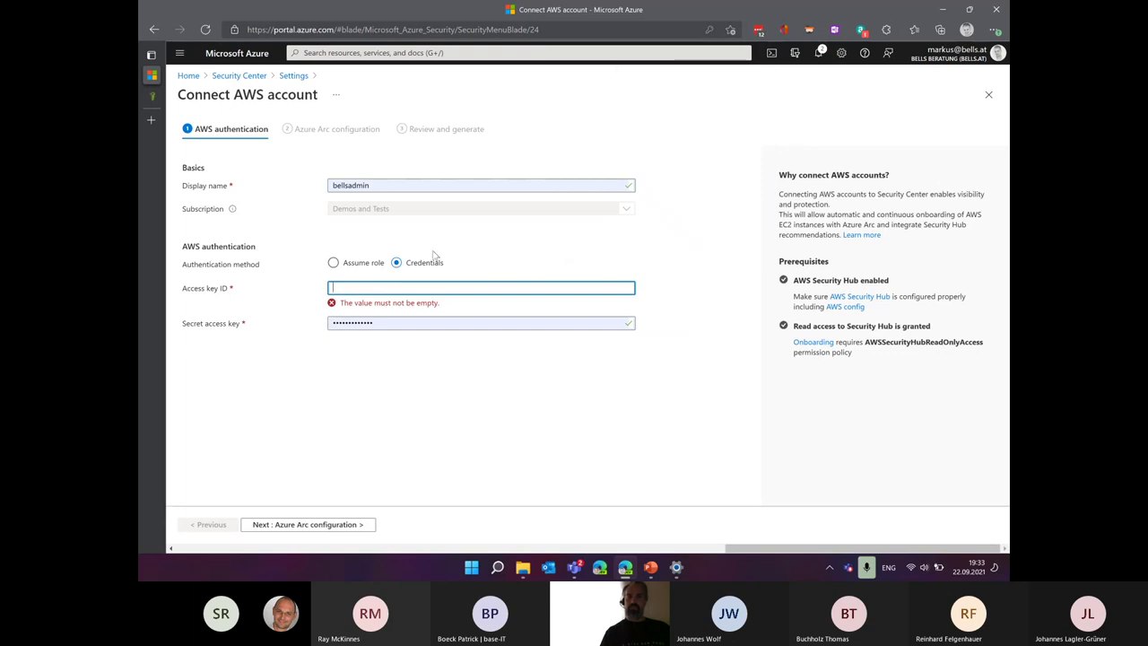
{"action": "left_click", "coordinate": [403, 287]}
{"action": "right_click", "coordinate": [403, 286]}
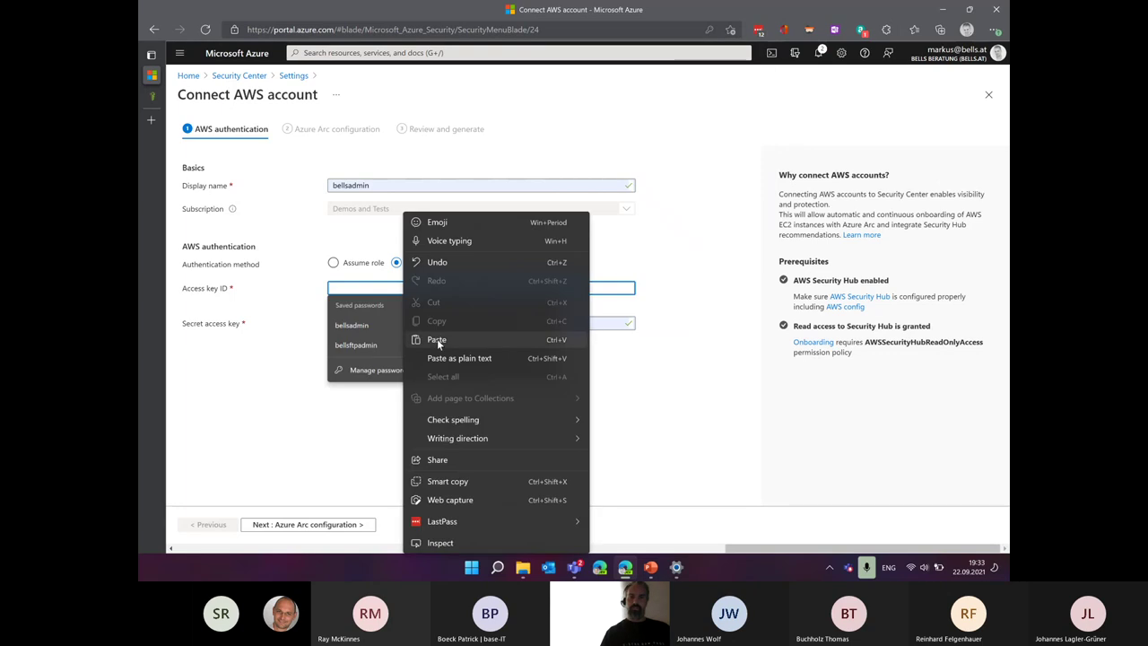
{"action": "left_click", "coordinate": [437, 338]}
{"action": "left_click", "coordinate": [594, 309]}
Step: Replace the autofilled secret access key with the AWS secret copied from the password manager
{"action": "double_click", "coordinate": [594, 310]}
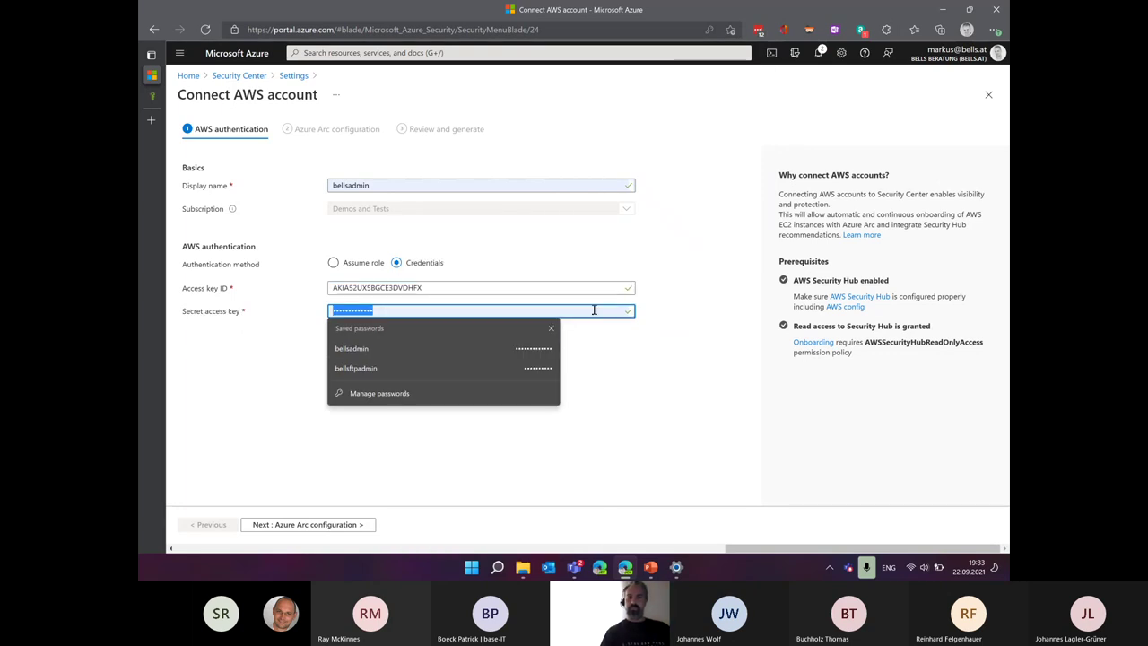
{"action": "key", "text": "BackSpace"}
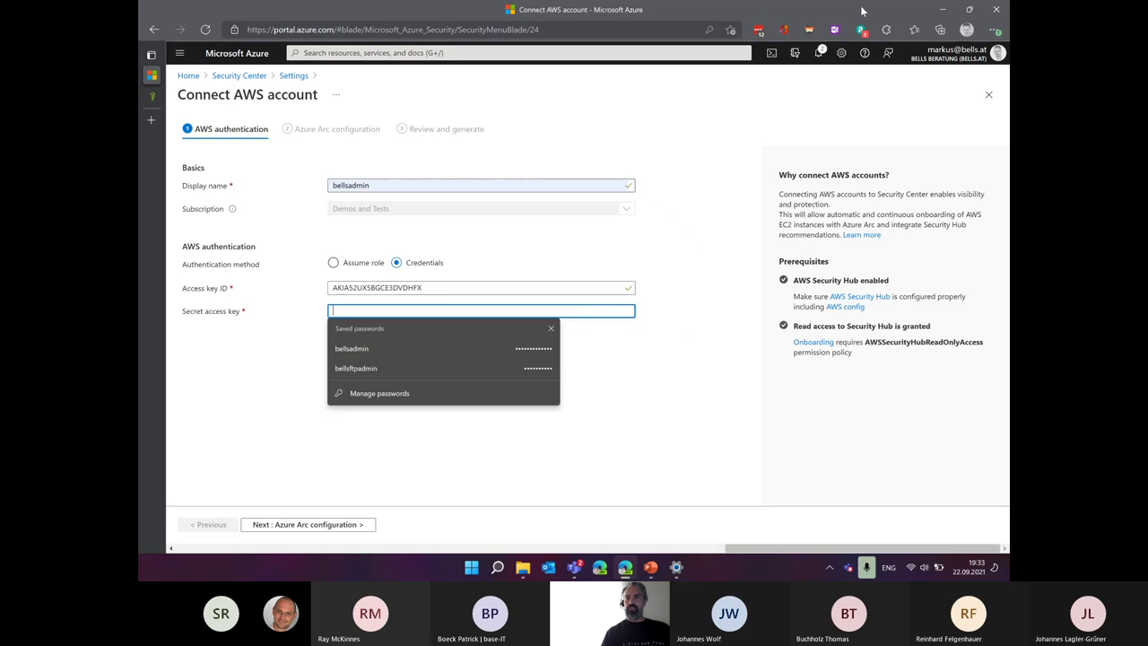
{"action": "left_click", "coordinate": [758, 29]}
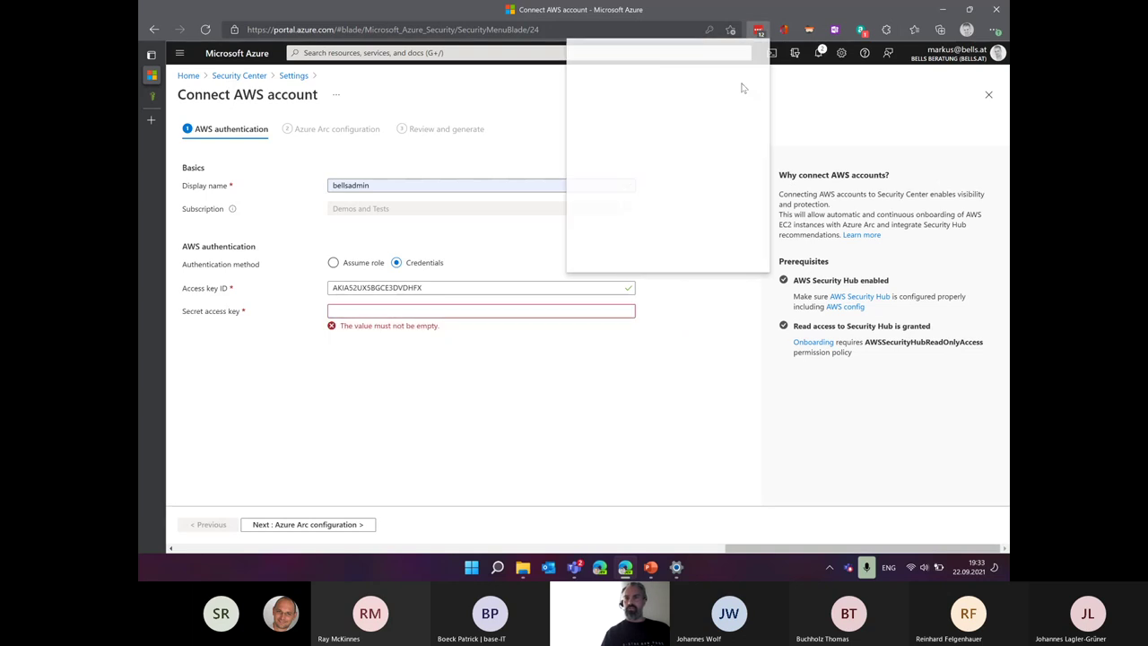
{"action": "type", "text": "aws"}
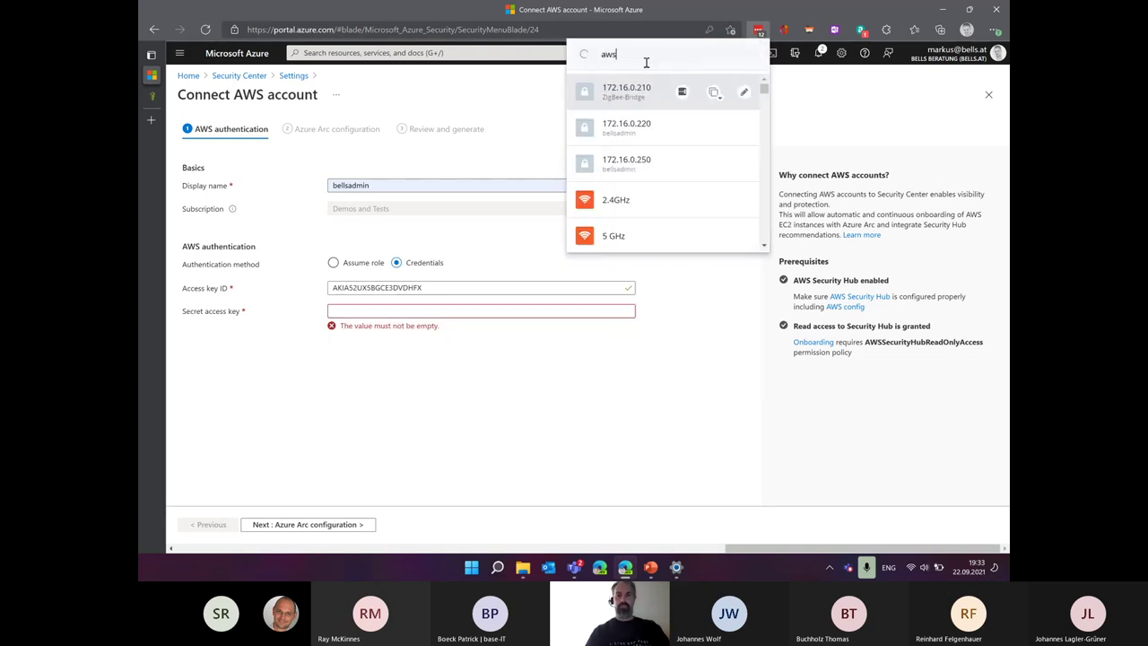
{"action": "left_click", "coordinate": [723, 92]}
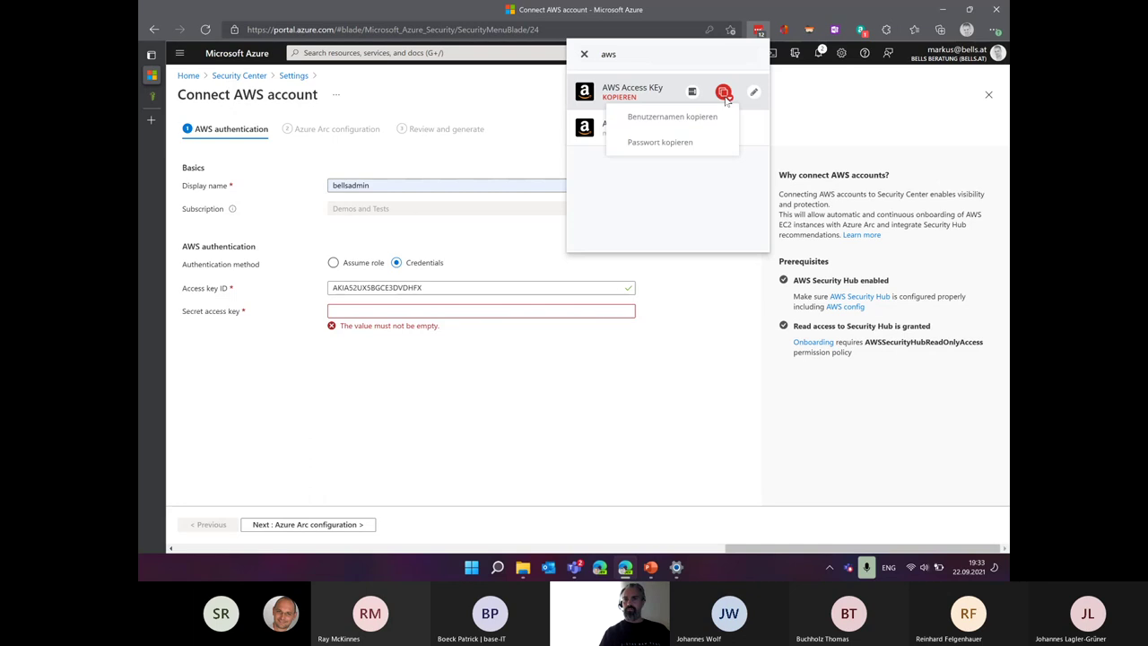
{"action": "left_click", "coordinate": [698, 143]}
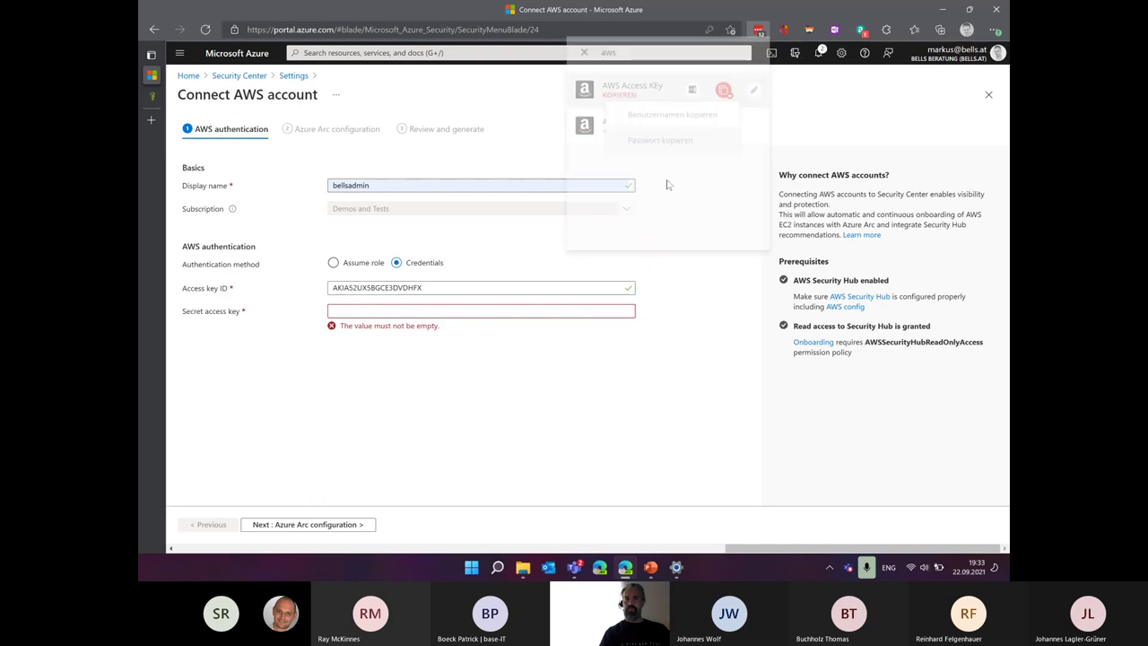
{"action": "right_click", "coordinate": [427, 310]}
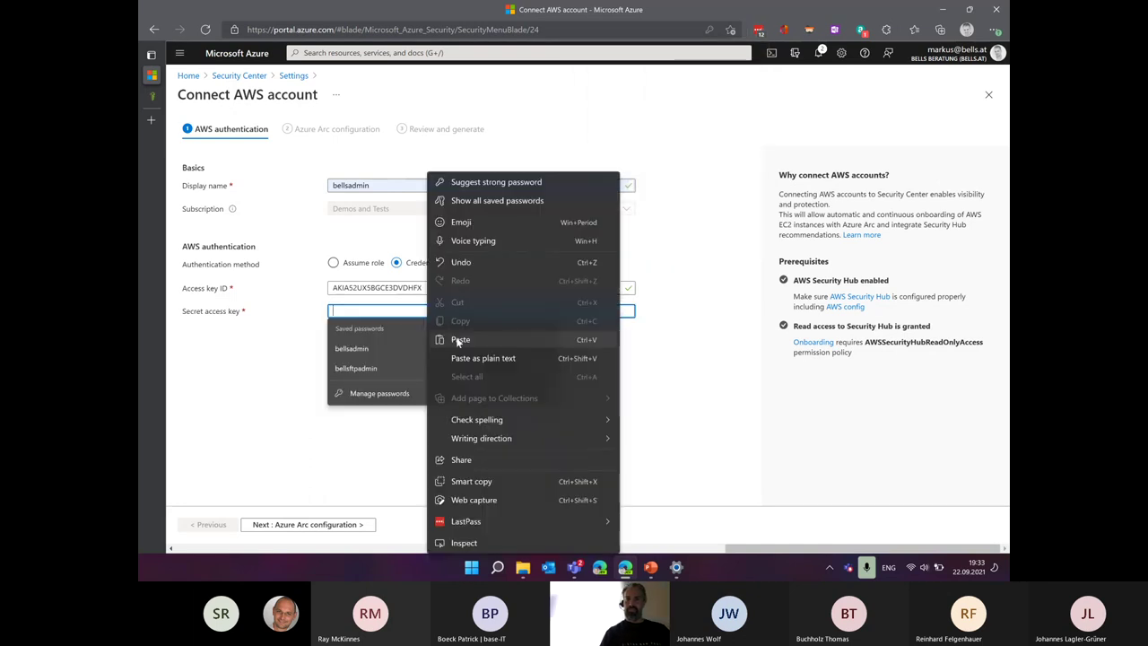
{"action": "left_click", "coordinate": [459, 339]}
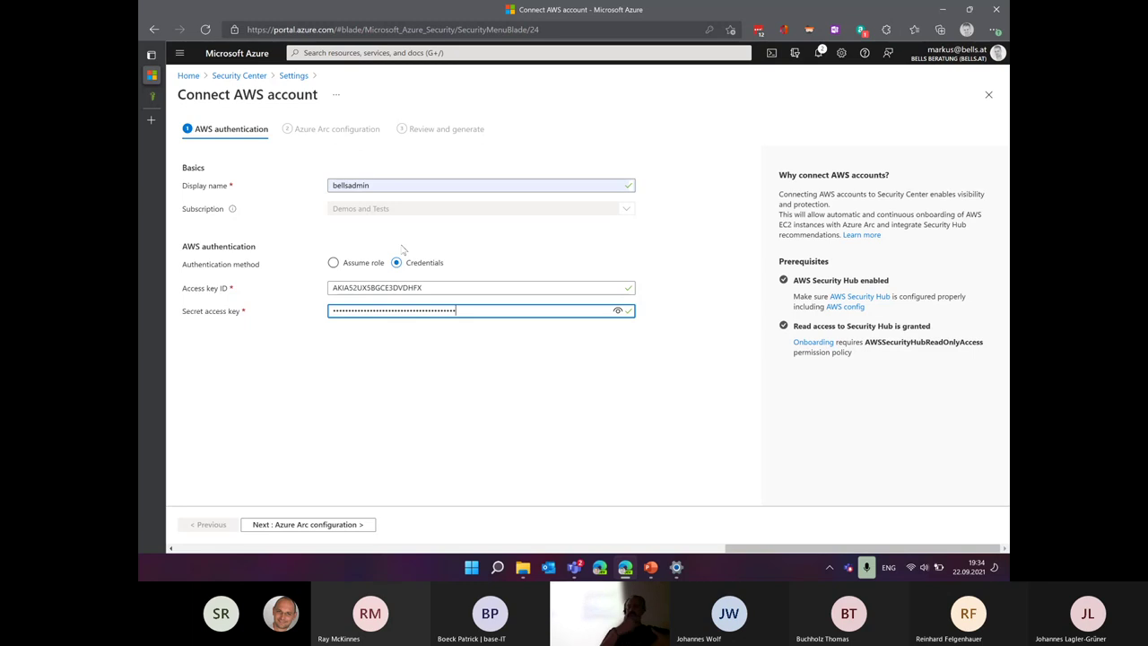
Step: Recheck the access key ID against the AWS IAM console, then advance to Azure Arc configuration
{"action": "left_click", "coordinate": [302, 524]}
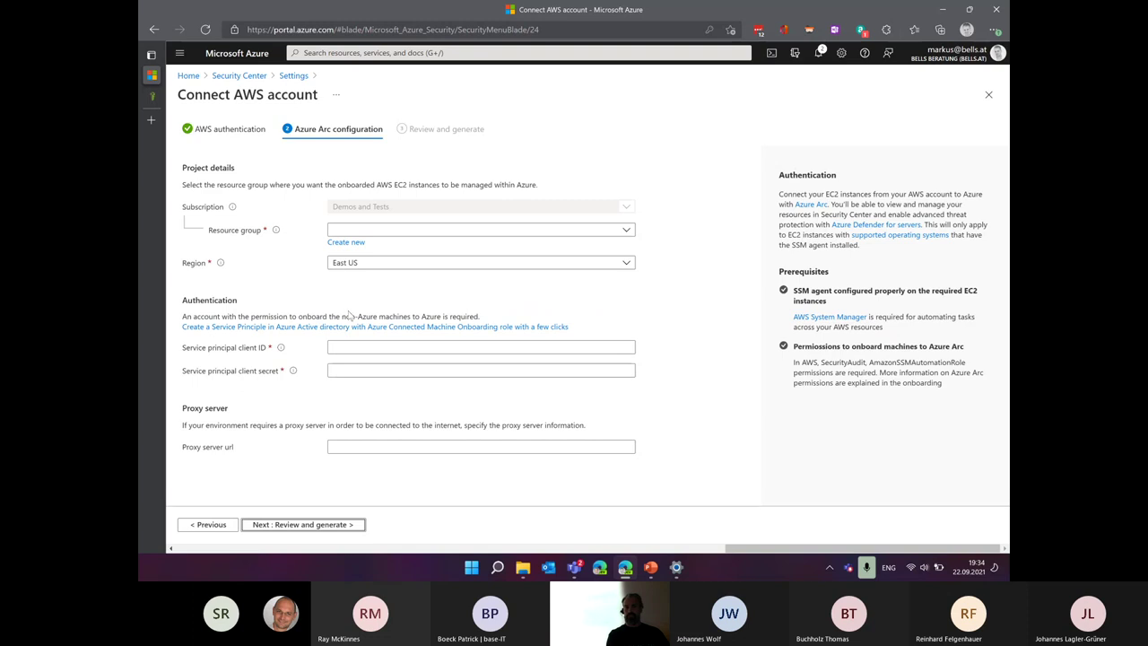
{"action": "left_click", "coordinate": [206, 528]}
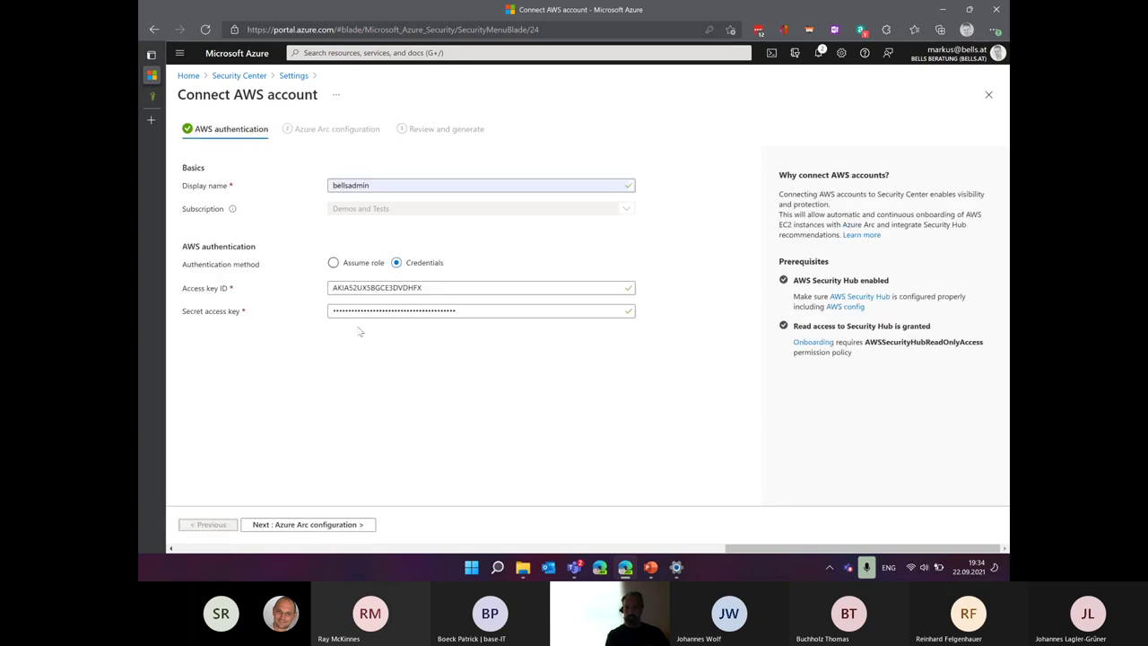
{"action": "left_click", "coordinate": [310, 524]}
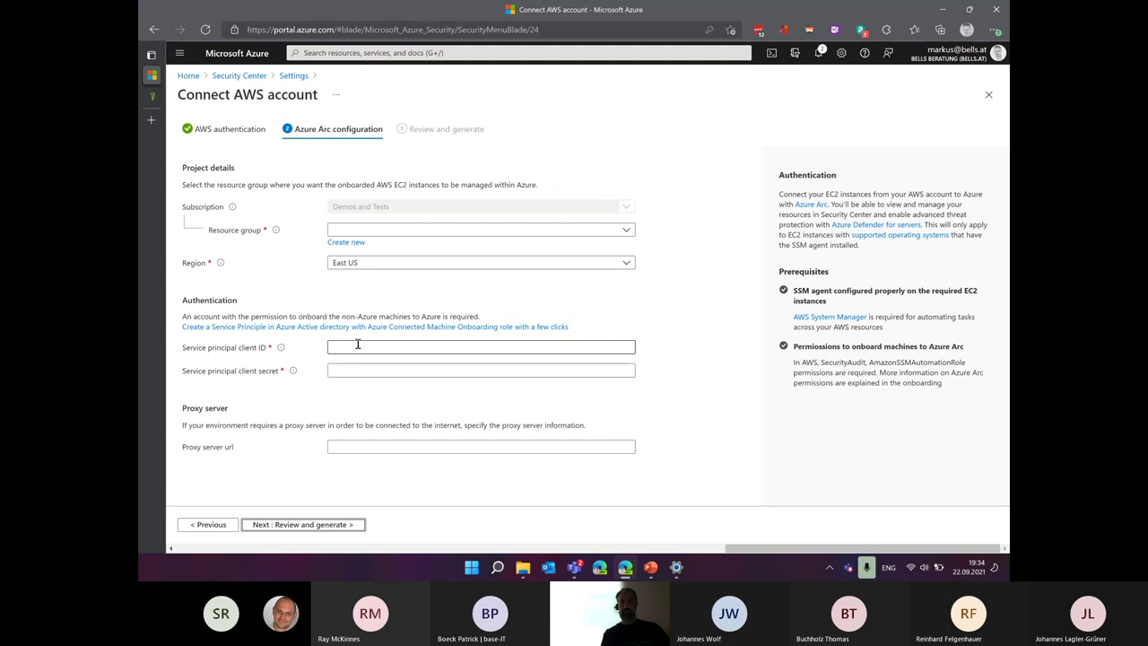
{"action": "left_click", "coordinate": [357, 346]}
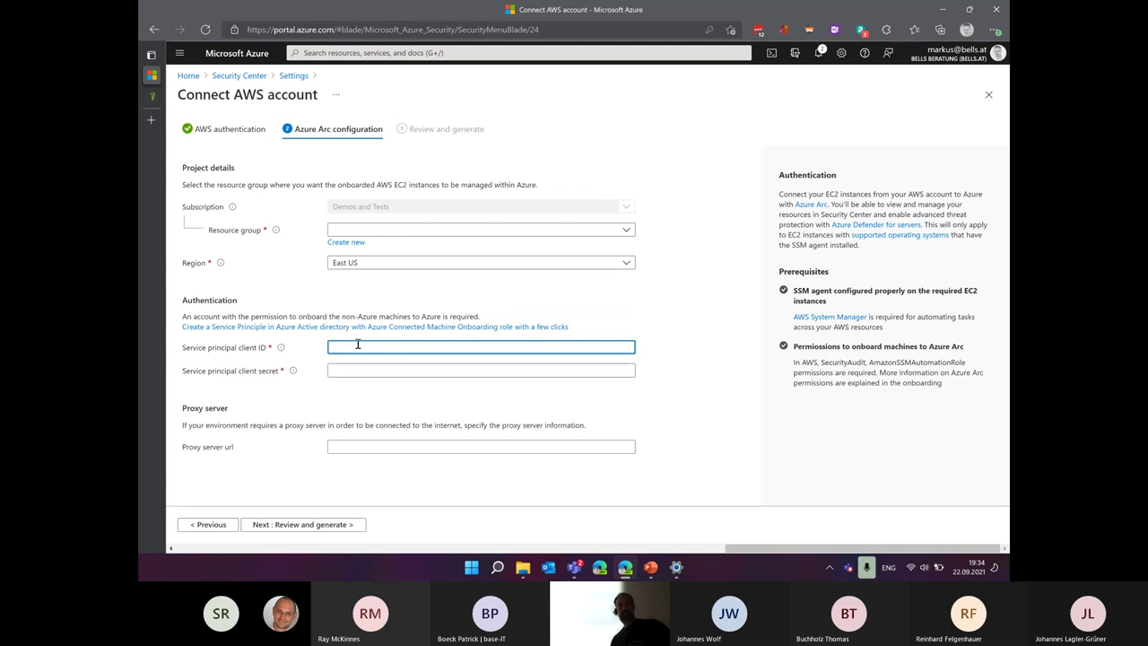
{"action": "left_click", "coordinate": [208, 524]}
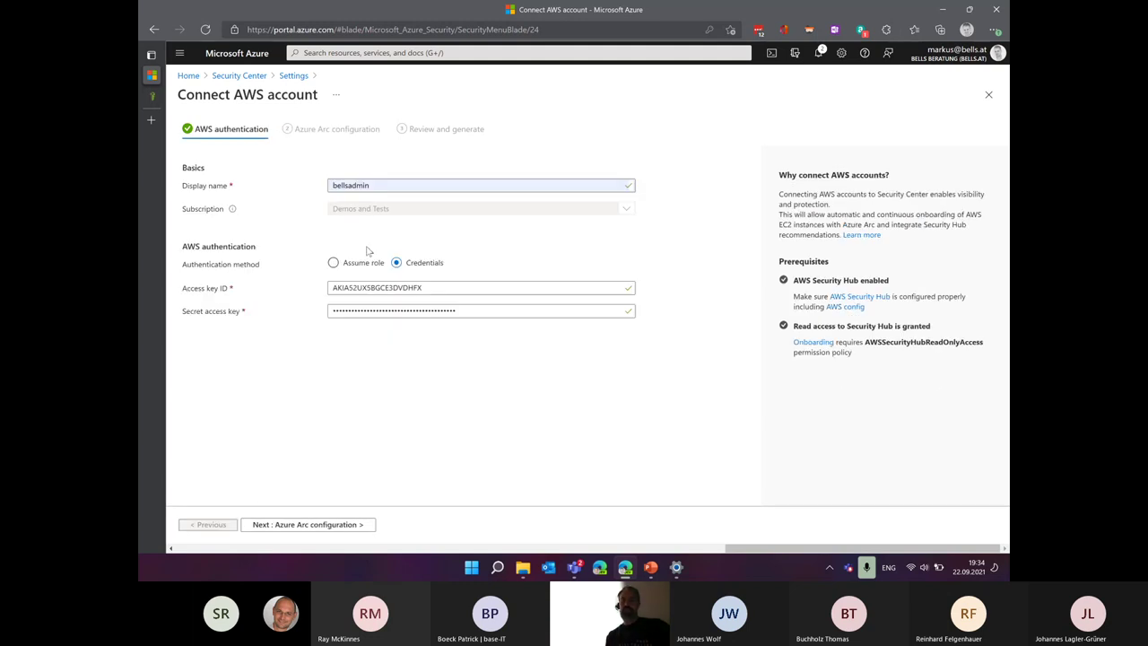
{"action": "left_click_drag", "start_coordinate": [423, 287], "coordinate": [325, 286]}
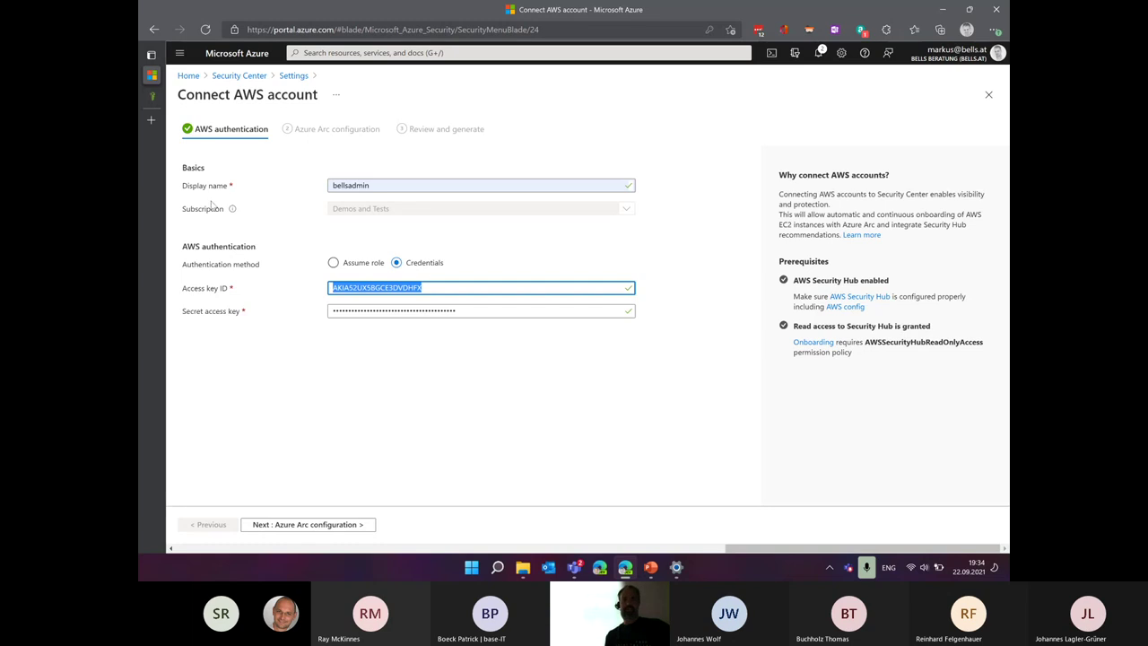
{"action": "mouse_move", "coordinate": [152, 96]}
{"action": "left_click", "coordinate": [206, 96]}
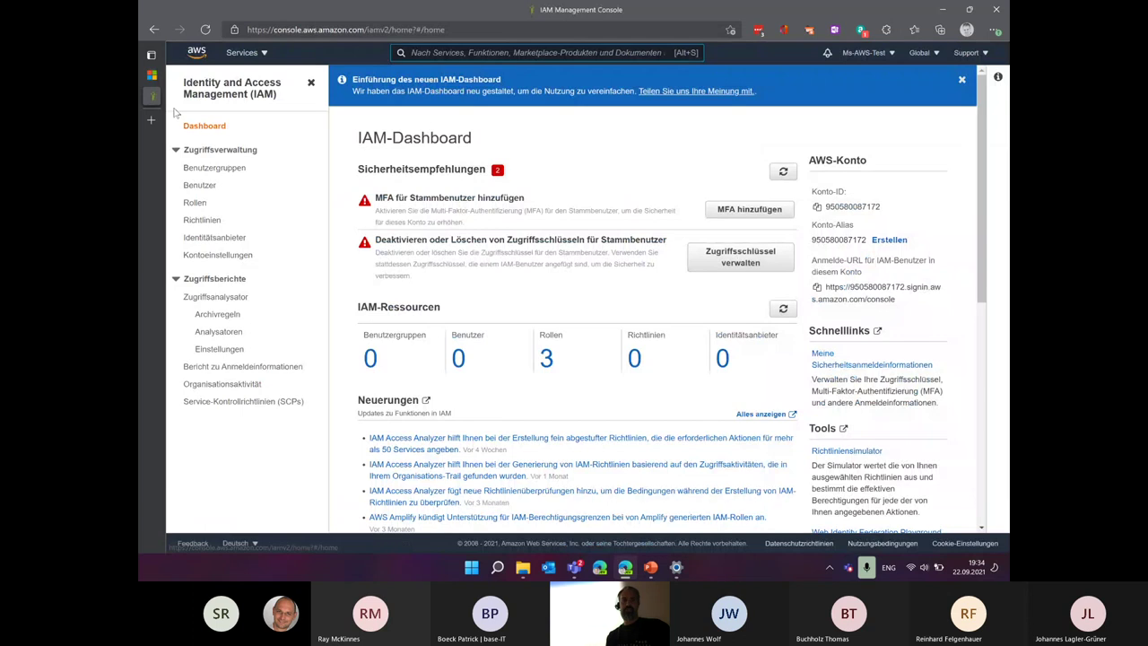
{"action": "mouse_move", "coordinate": [154, 90]}
{"action": "left_click", "coordinate": [206, 75]}
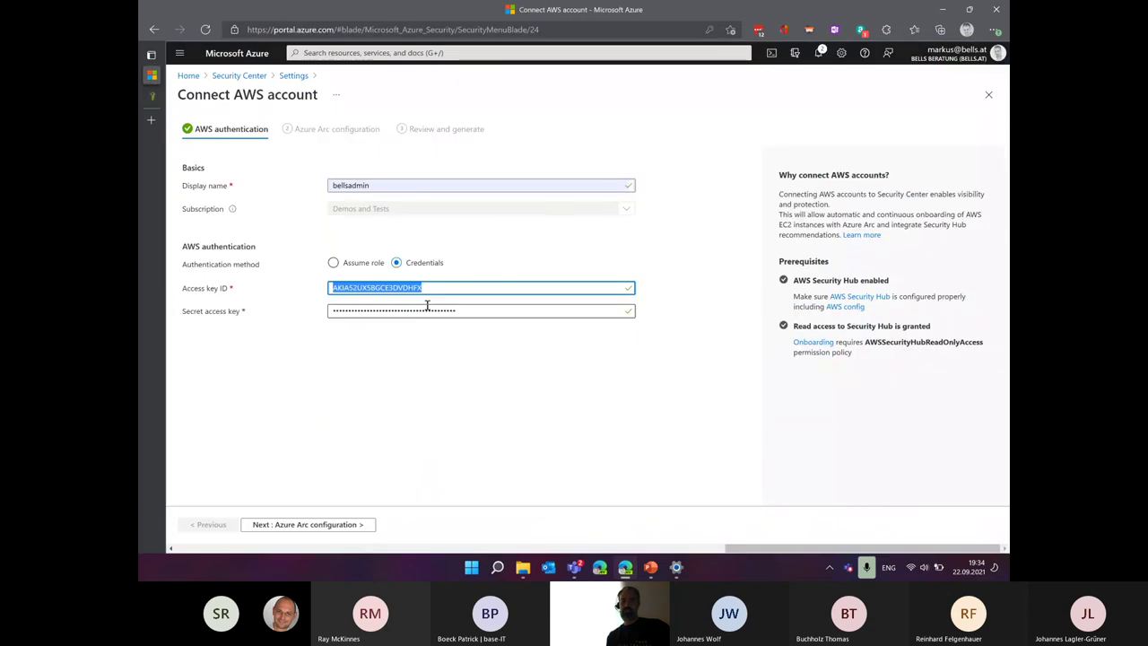
{"action": "left_click", "coordinate": [339, 528]}
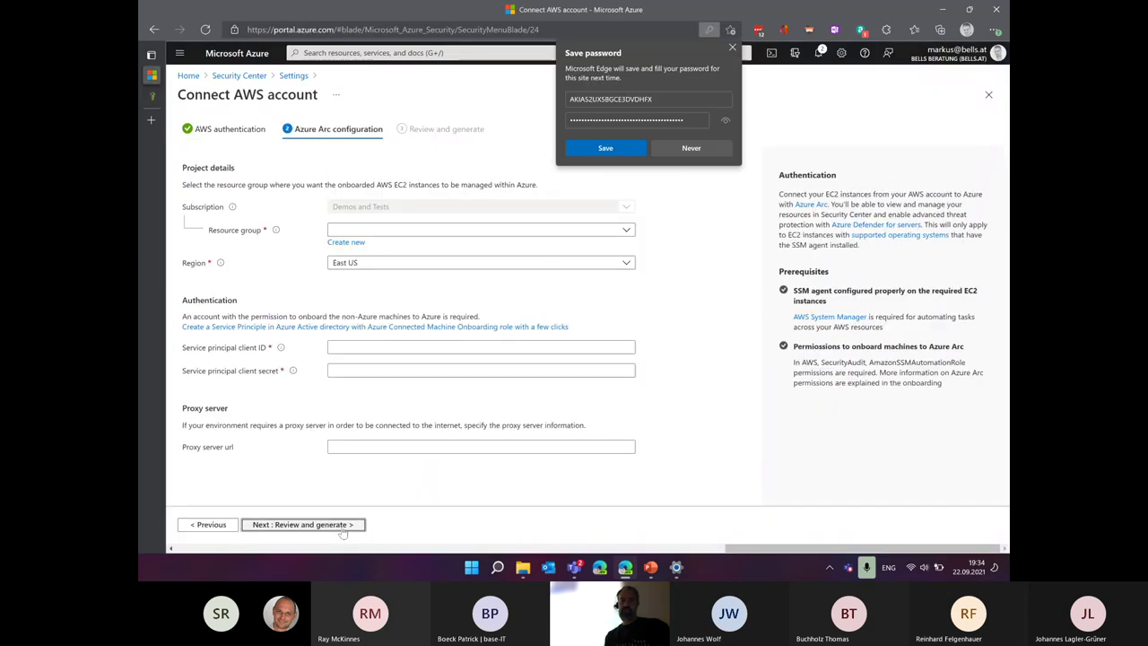
Step: Dismiss the password prompt and set the Arc resource group to Test, keeping region North Europe
{"action": "left_click", "coordinate": [734, 48]}
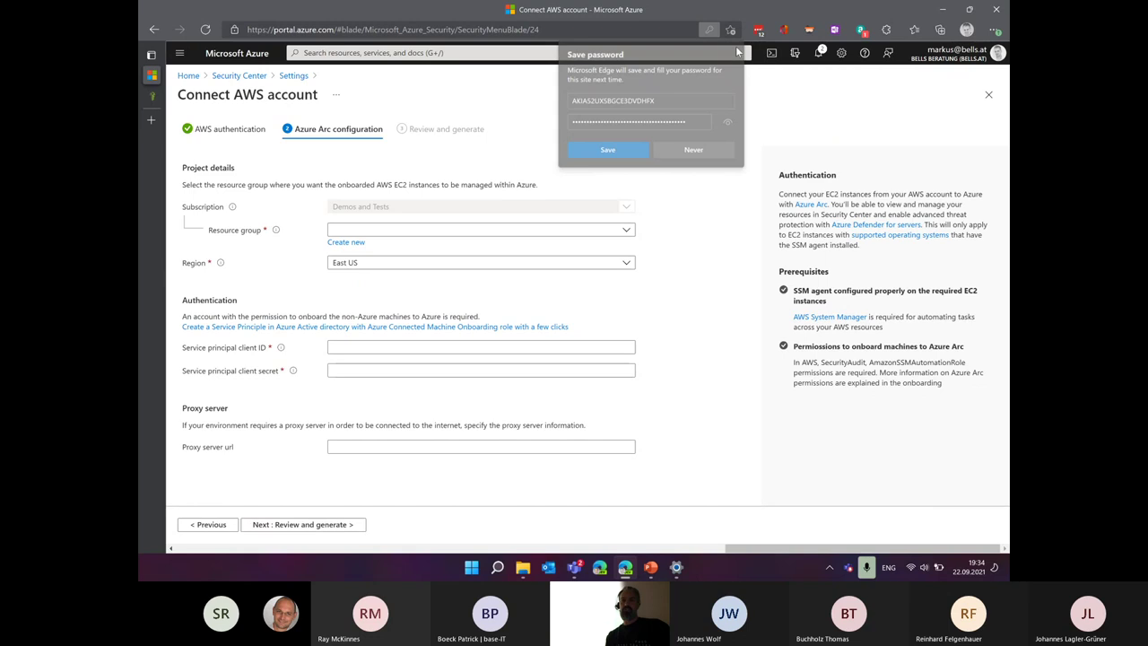
{"action": "left_click", "coordinate": [447, 230]}
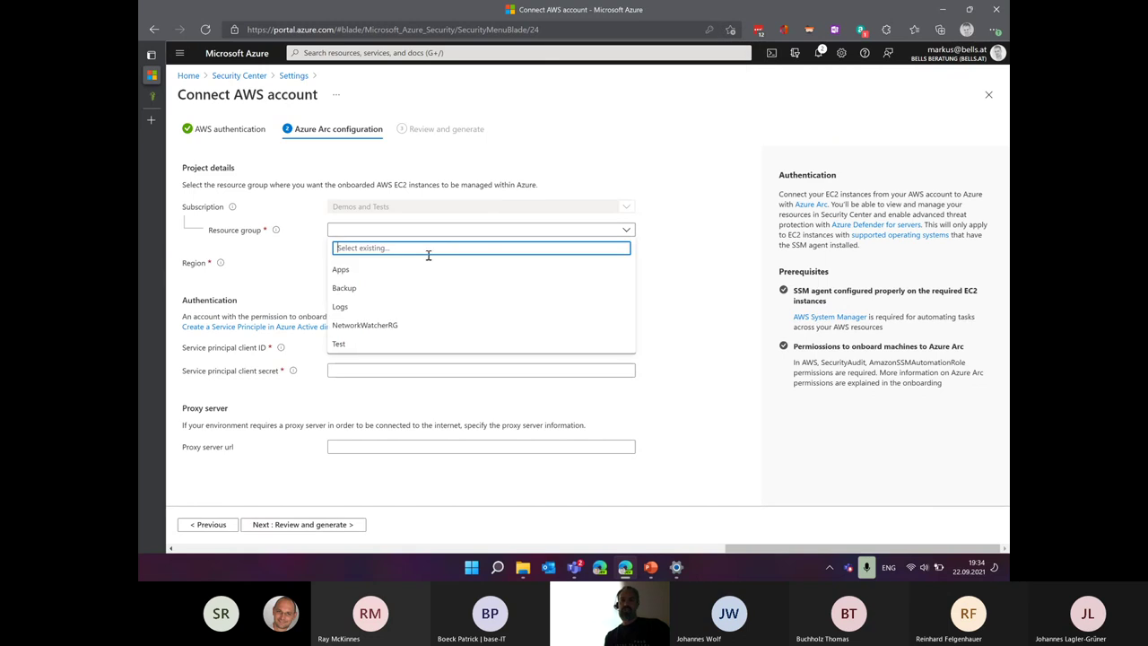
{"action": "left_click", "coordinate": [365, 343]}
{"action": "left_click", "coordinate": [401, 265]}
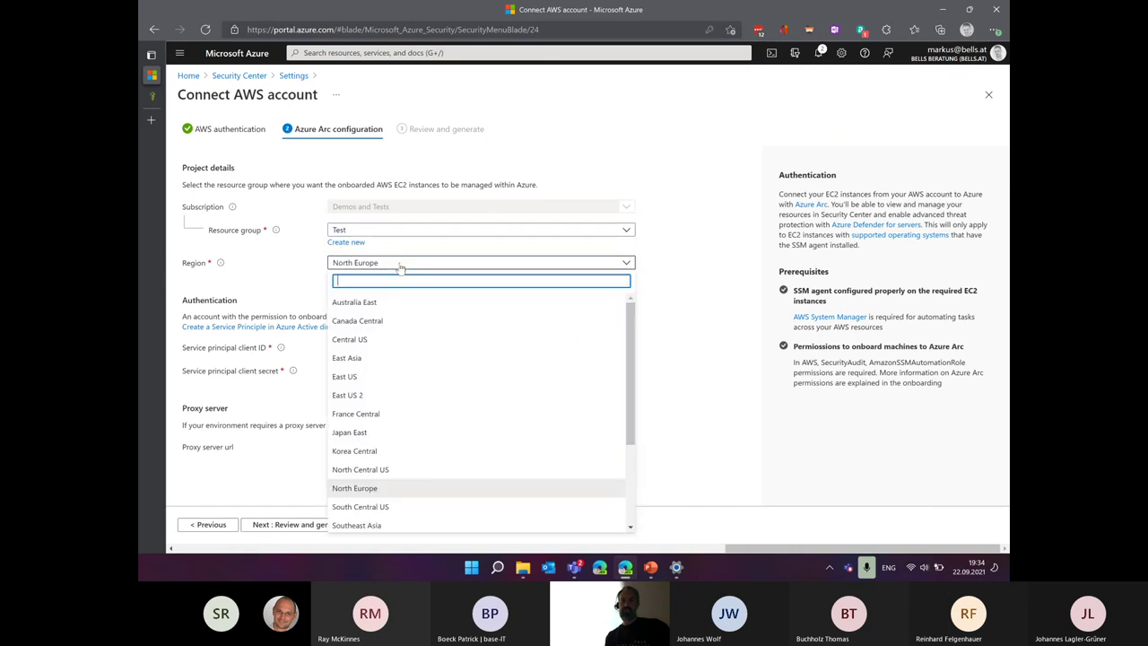
{"action": "left_click", "coordinate": [400, 264]}
Step: Bring up the Create a Service Principal instructions and copy the creation script
{"action": "left_click", "coordinate": [401, 349]}
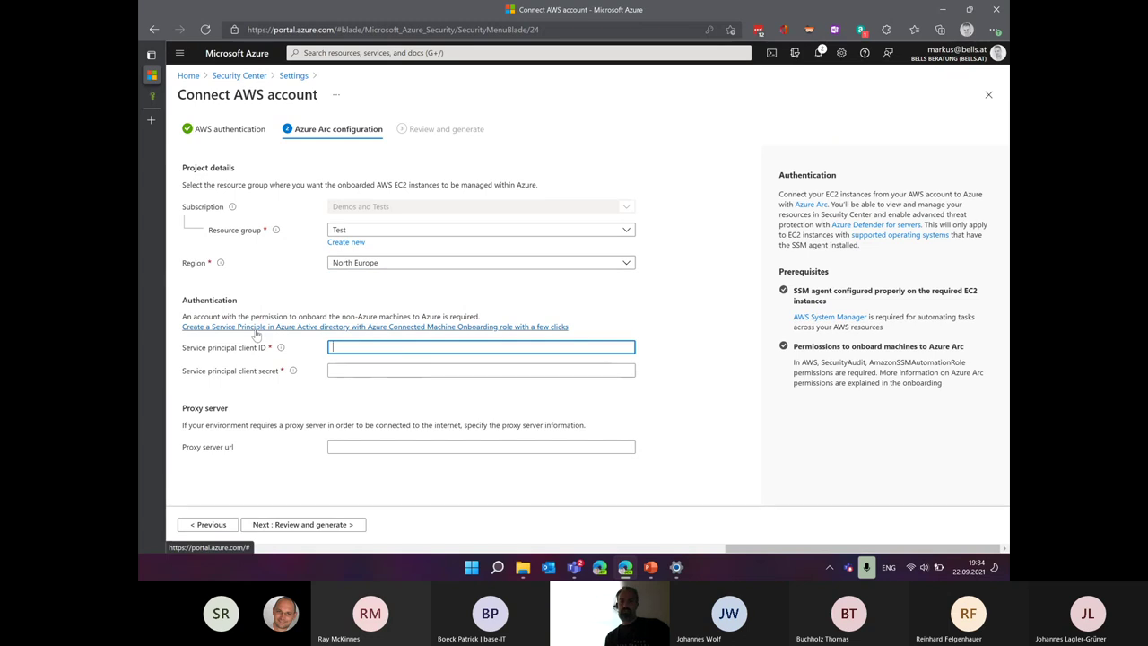
{"action": "left_click", "coordinate": [258, 328]}
{"action": "left_click", "coordinate": [990, 382]}
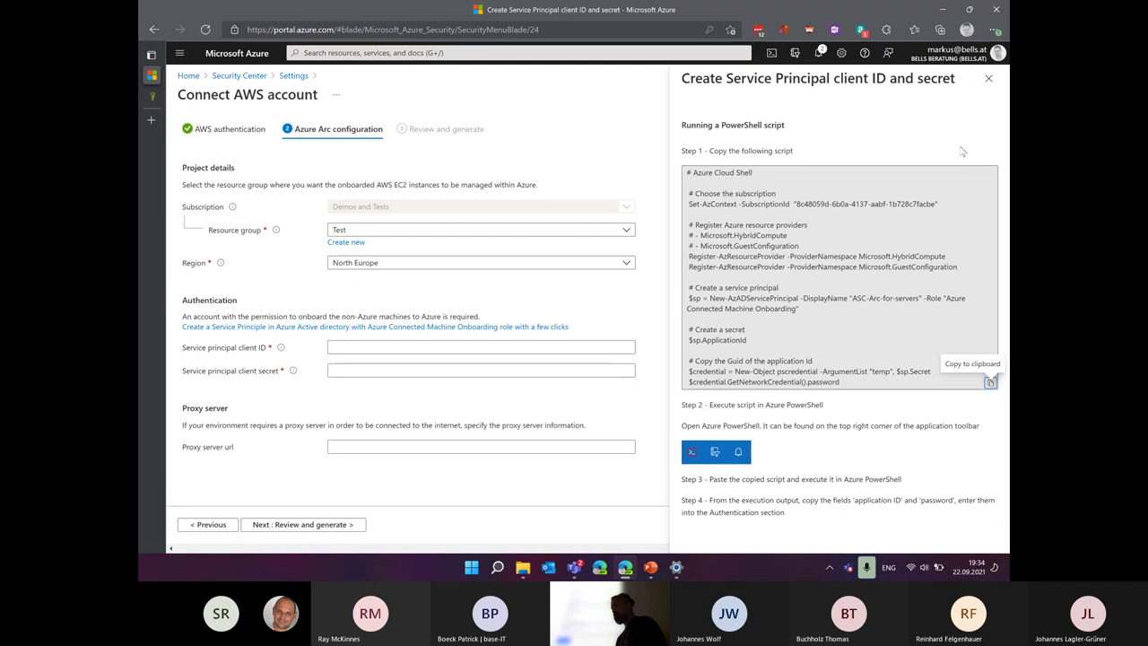
Step: Paste the service principal client ID from the password manager's Azure ARC entry
{"action": "left_click", "coordinate": [480, 347]}
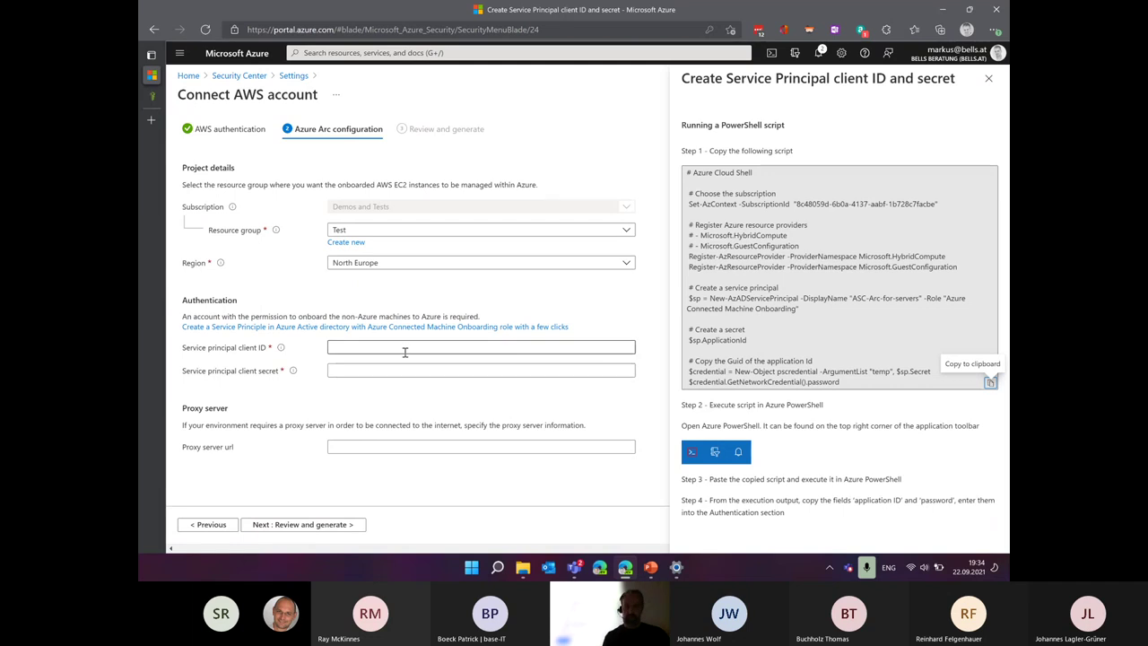
{"action": "left_click", "coordinate": [759, 30]}
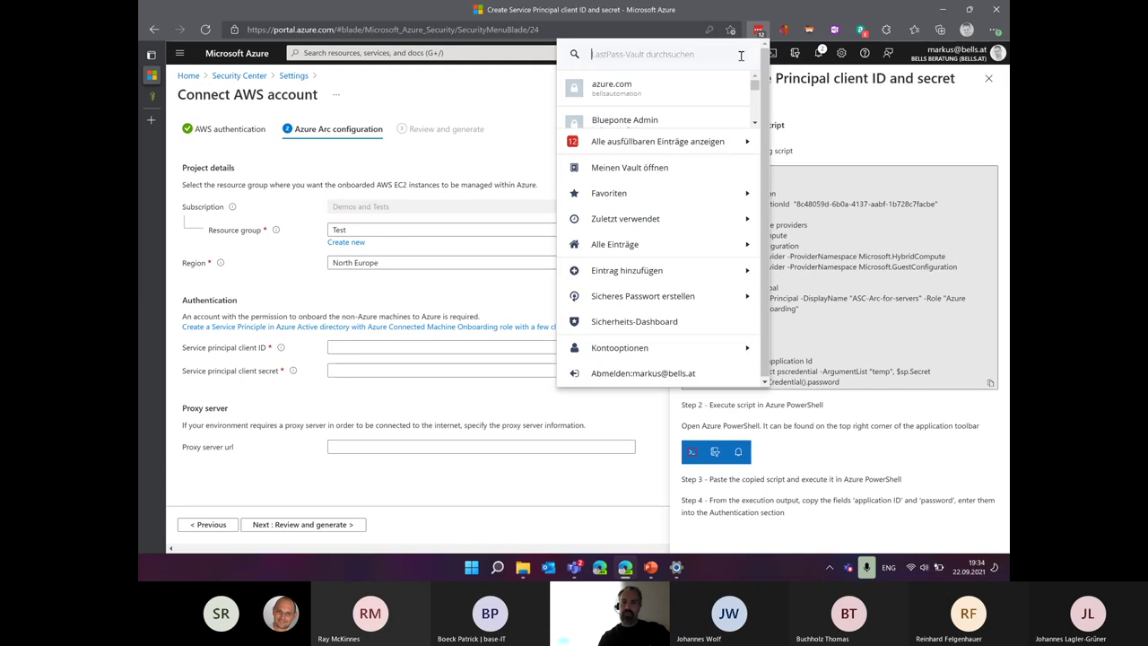
{"action": "type", "text": "ser"}
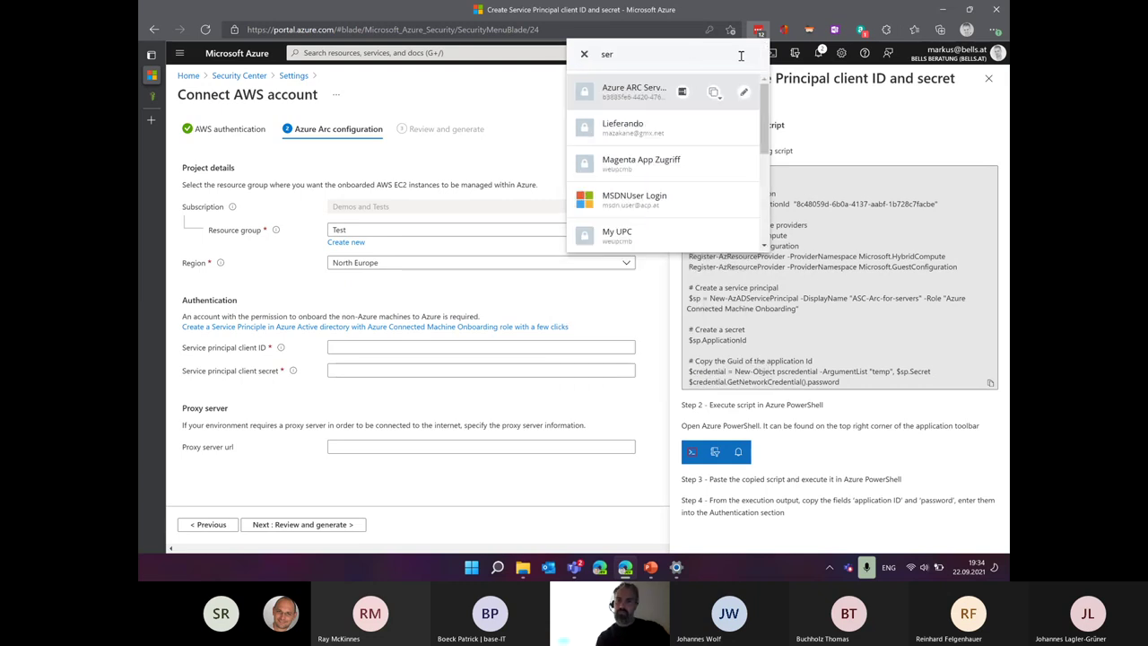
{"action": "left_click", "coordinate": [720, 99]}
{"action": "left_click", "coordinate": [662, 117]}
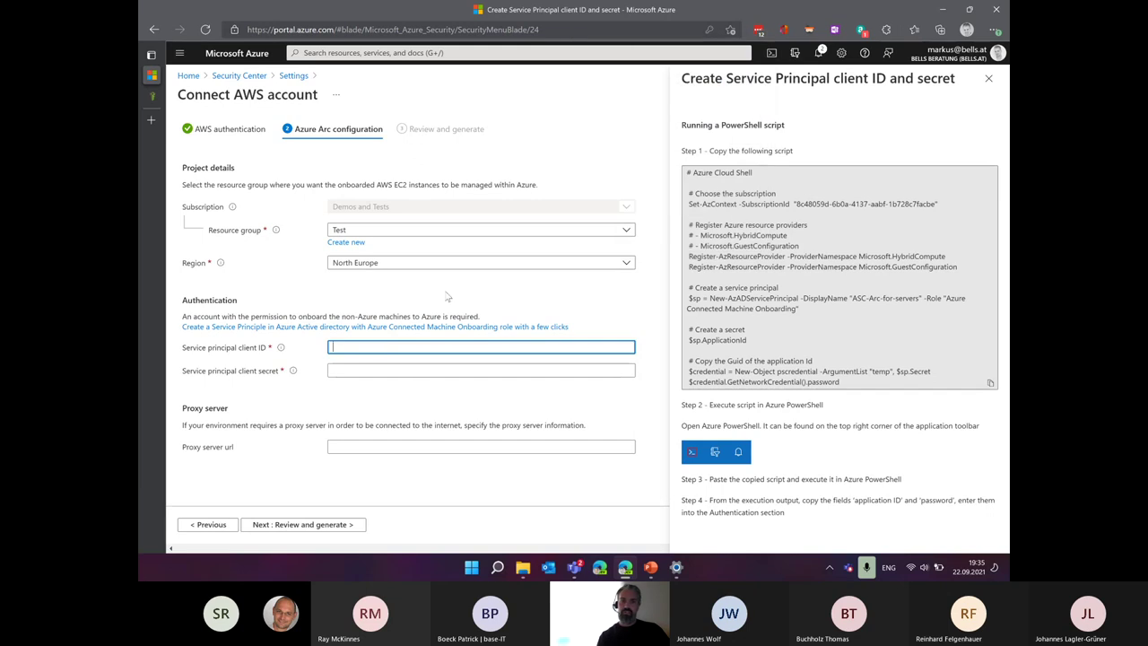
{"action": "right_click", "coordinate": [387, 350]}
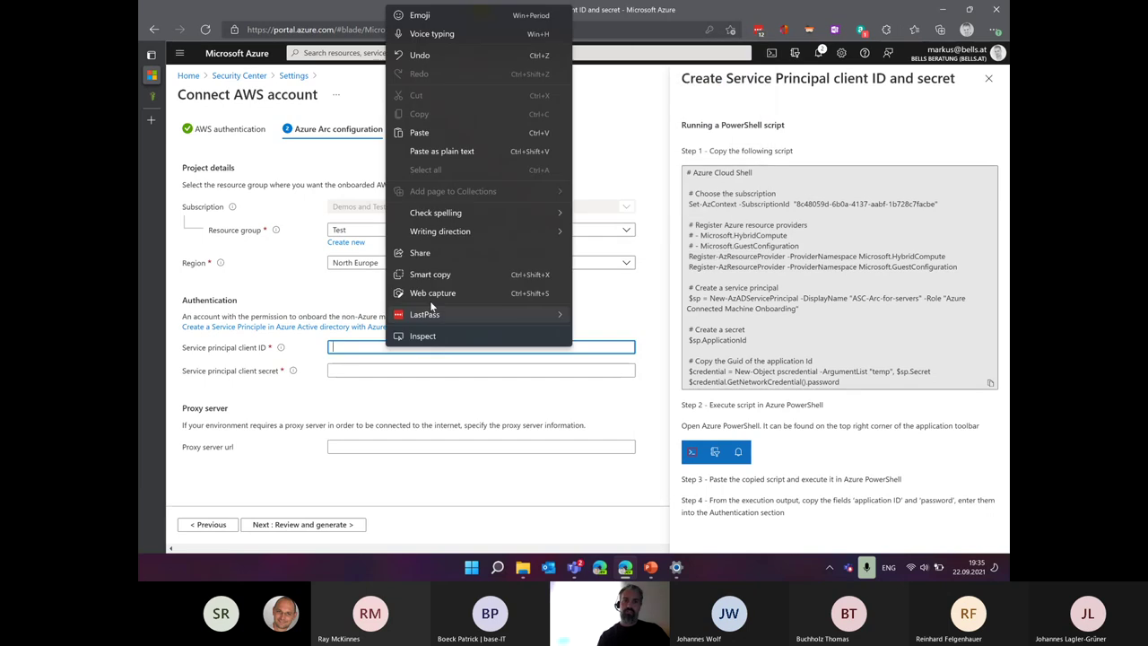
{"action": "left_click", "coordinate": [440, 132]}
Step: Paste the client secret password from the Azure ARC vault entry into the secret field
{"action": "left_click", "coordinate": [460, 370]}
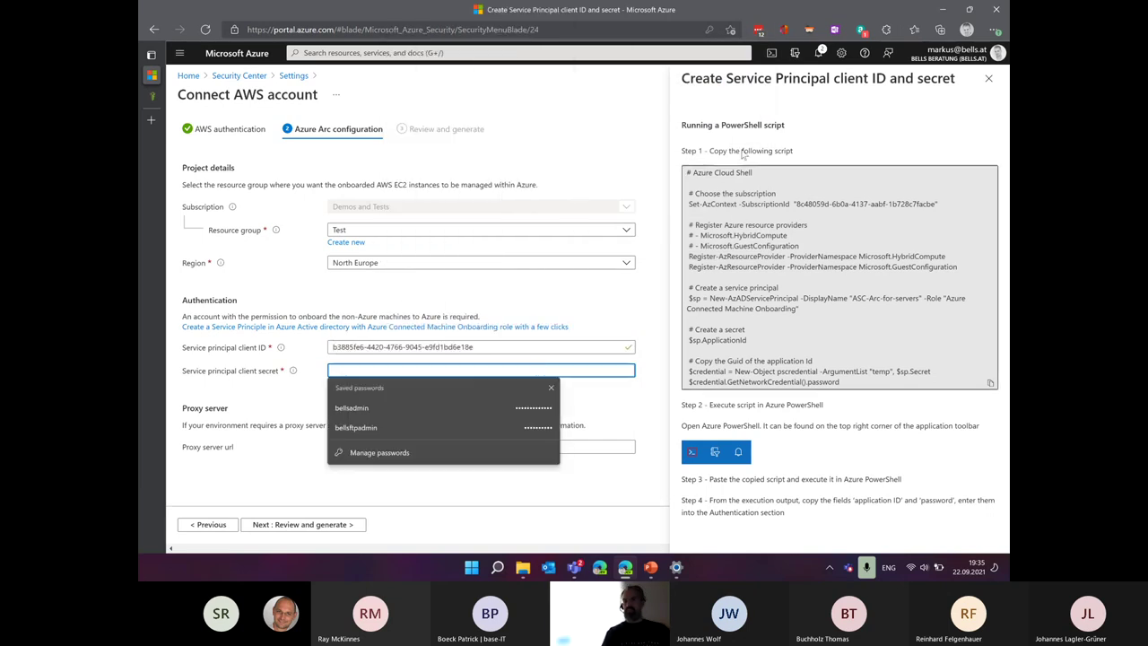
{"action": "left_click", "coordinate": [759, 31]}
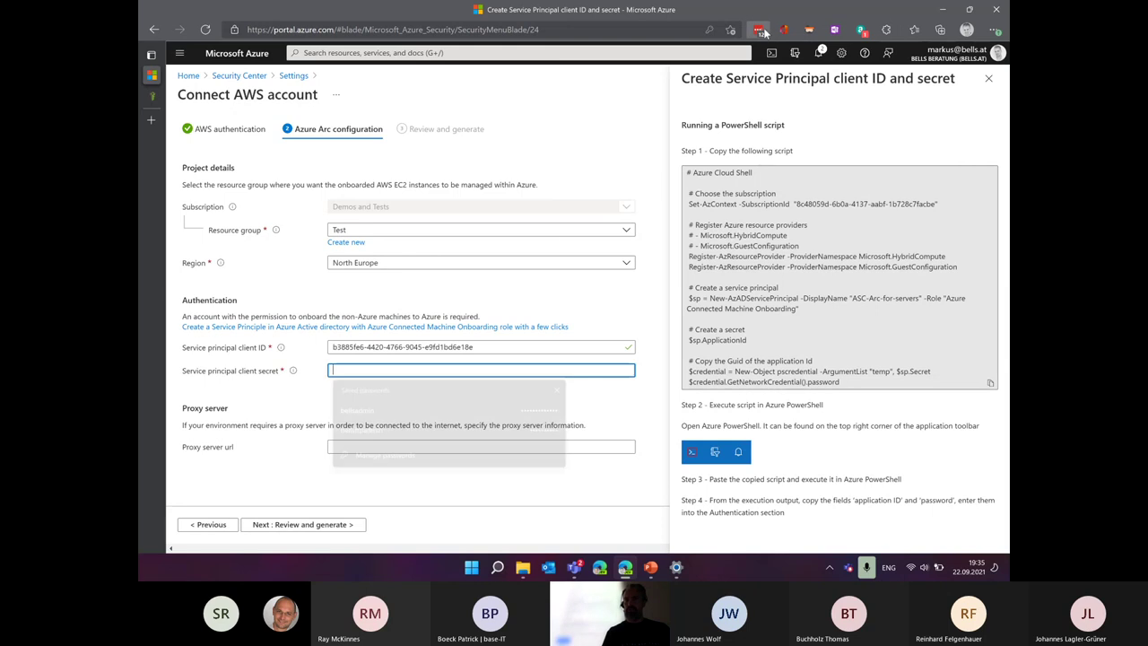
{"action": "type", "text": "ser"}
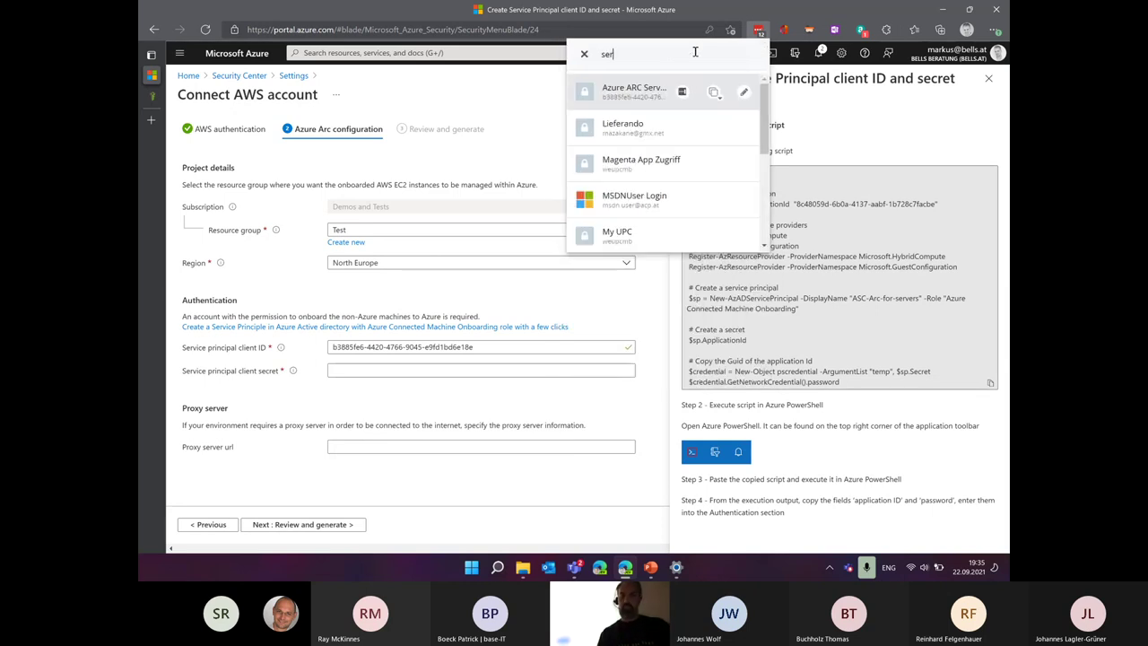
{"action": "left_click", "coordinate": [713, 91]}
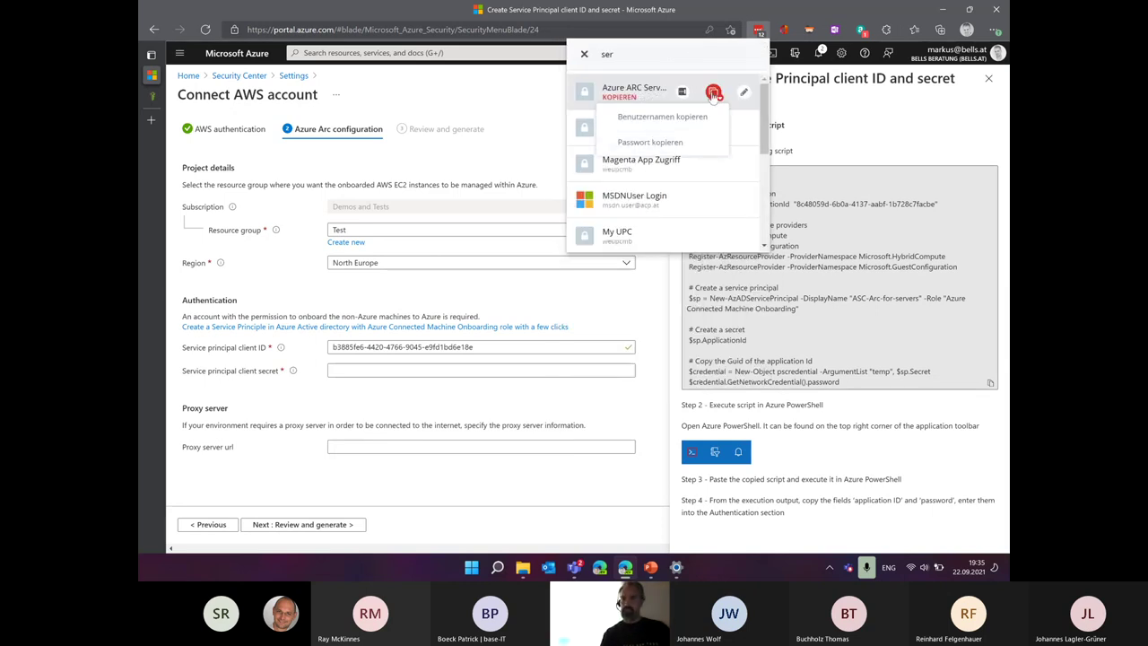
{"action": "left_click", "coordinate": [681, 142]}
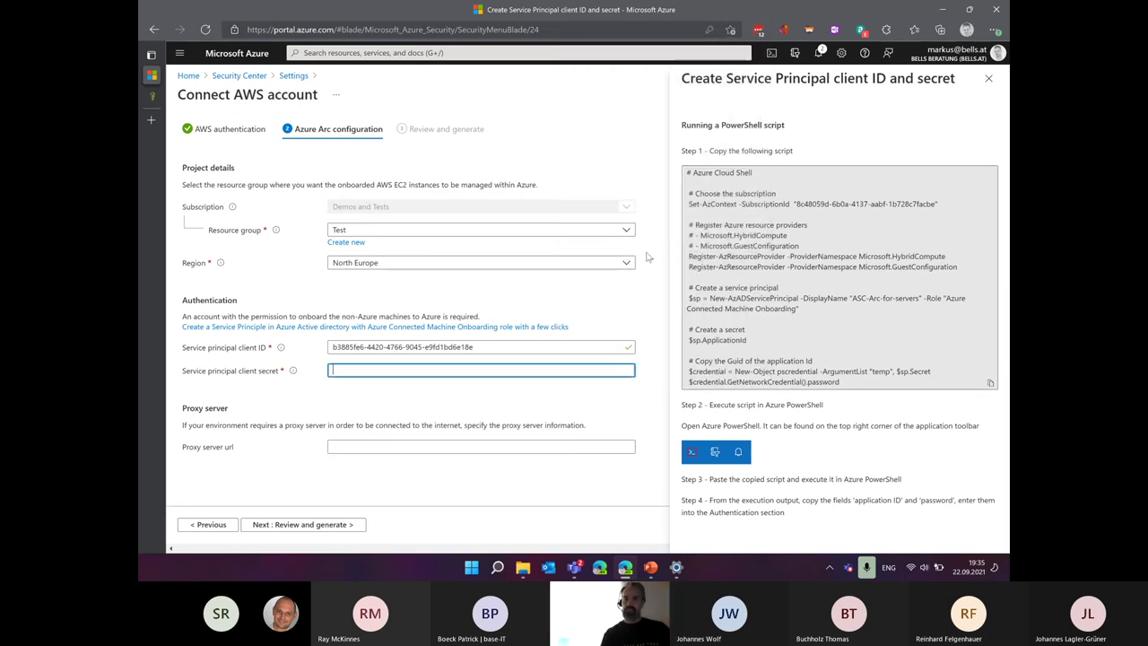
{"action": "right_click", "coordinate": [463, 372]}
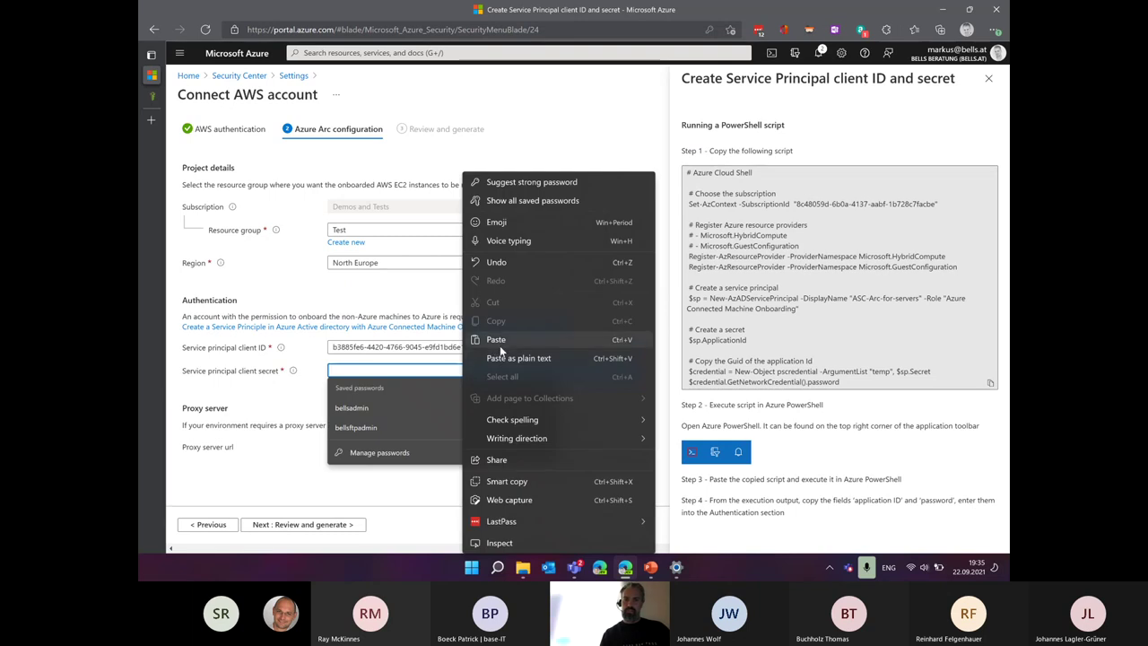
{"action": "left_click", "coordinate": [500, 348]}
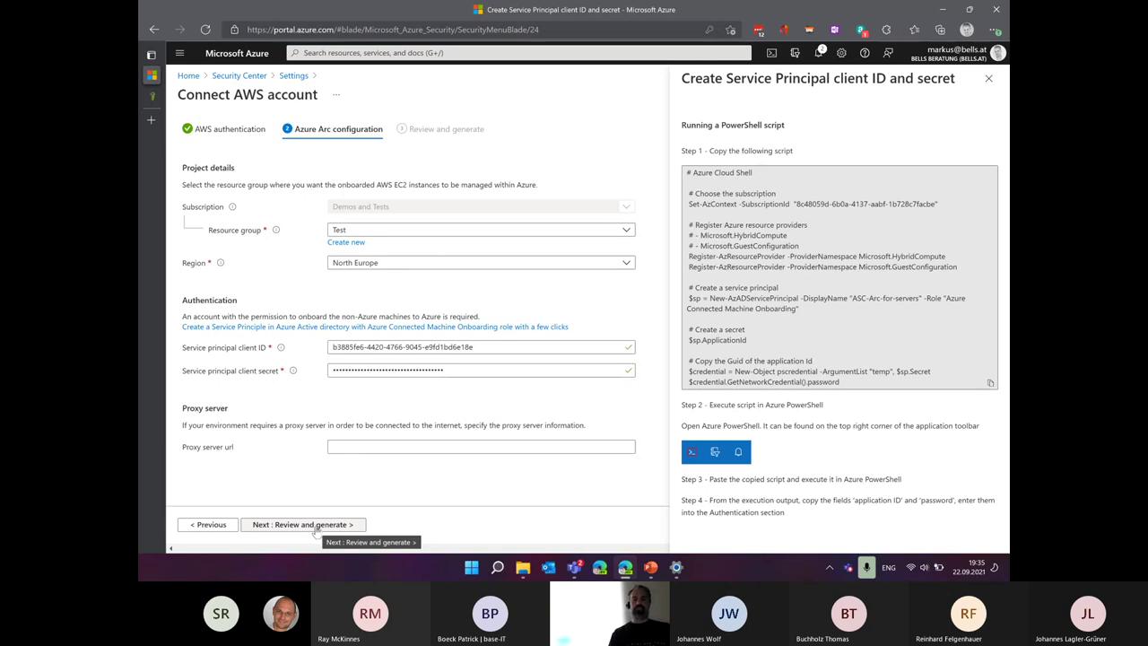
Step: Go to Review and generate, create the AWS connector, and close the service principal panel
{"action": "left_click", "coordinate": [332, 525]}
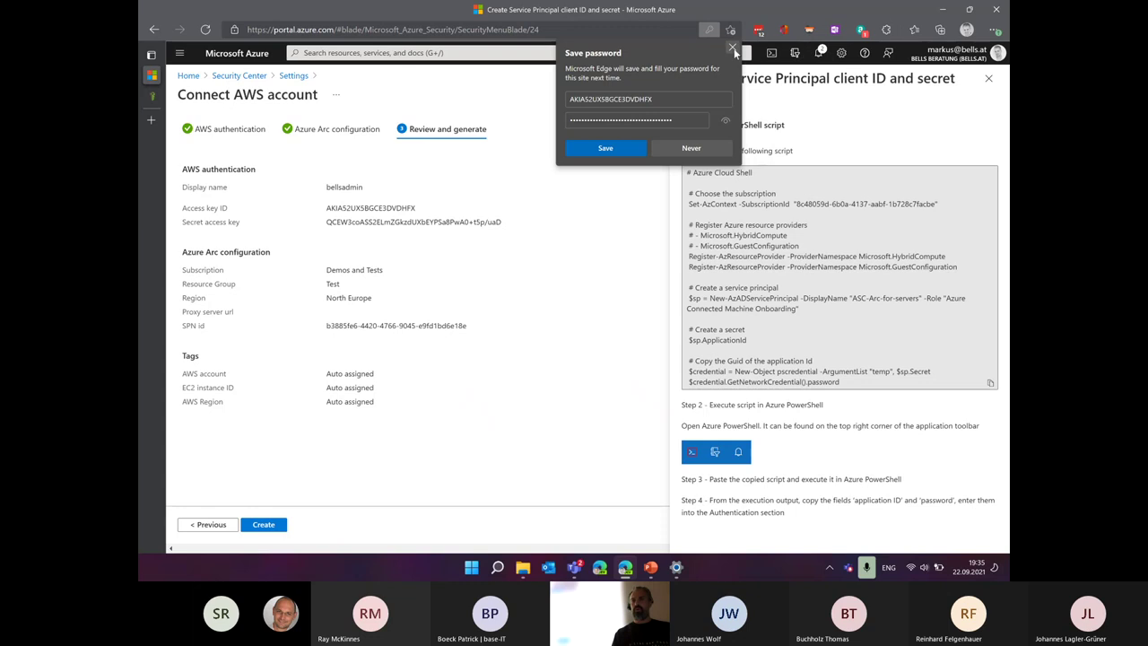
{"action": "left_click", "coordinate": [415, 332]}
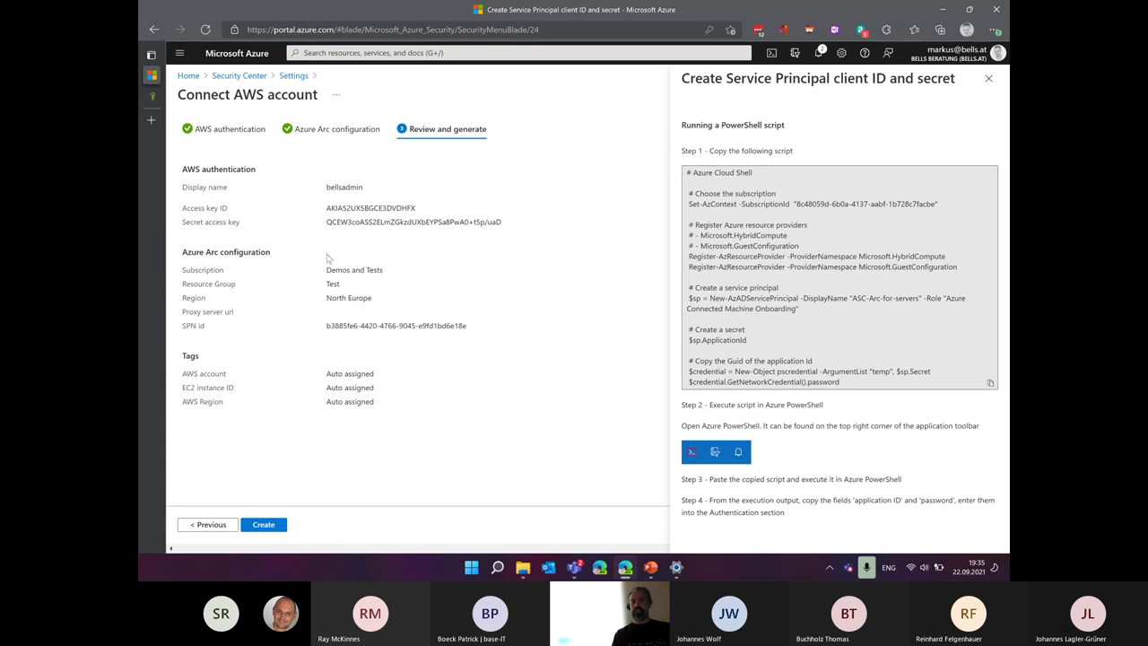
{"action": "left_click", "coordinate": [273, 527]}
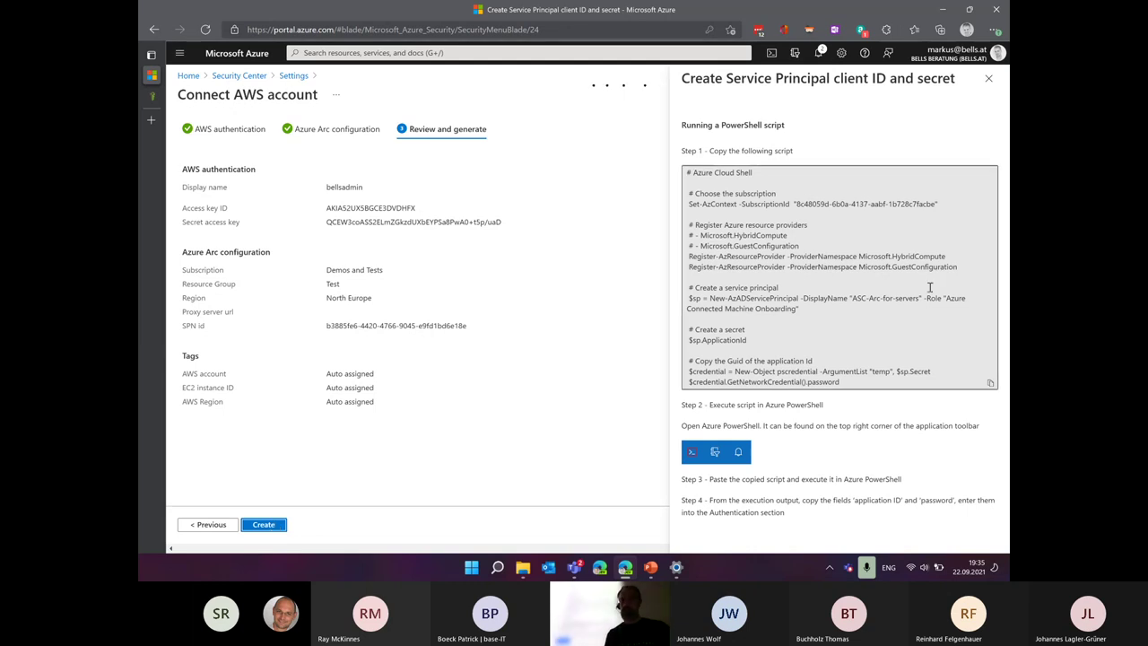
{"action": "left_click", "coordinate": [986, 80]}
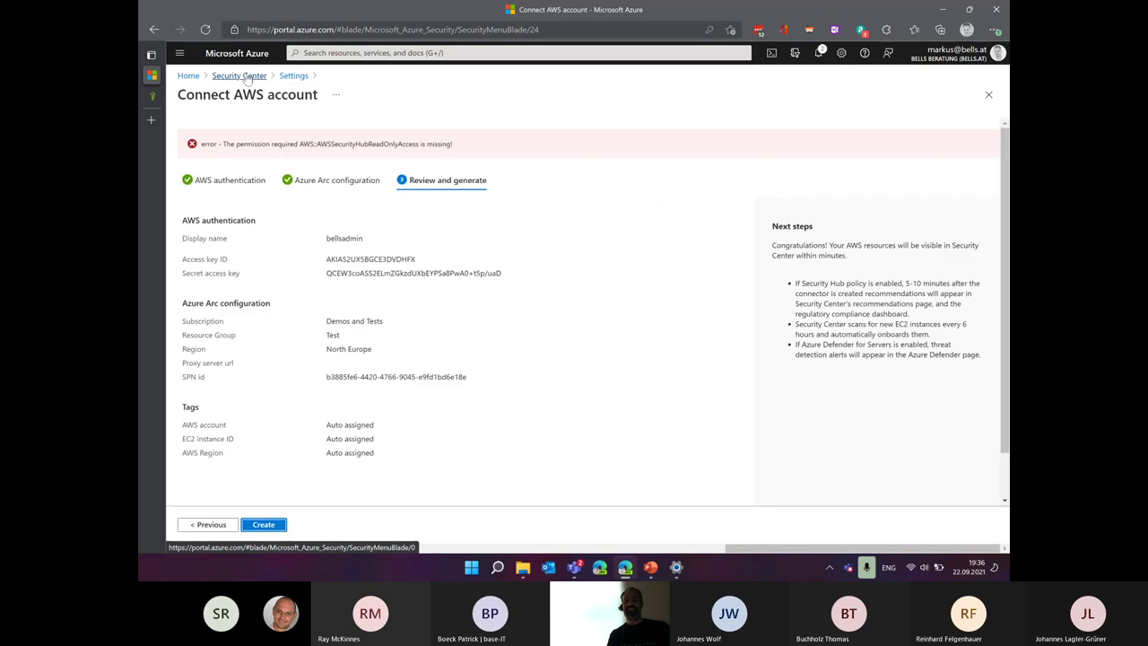
Step: Select the missing-permission error text, then return to Security Center via the breadcrumb
{"action": "triple_click", "coordinate": [273, 144]}
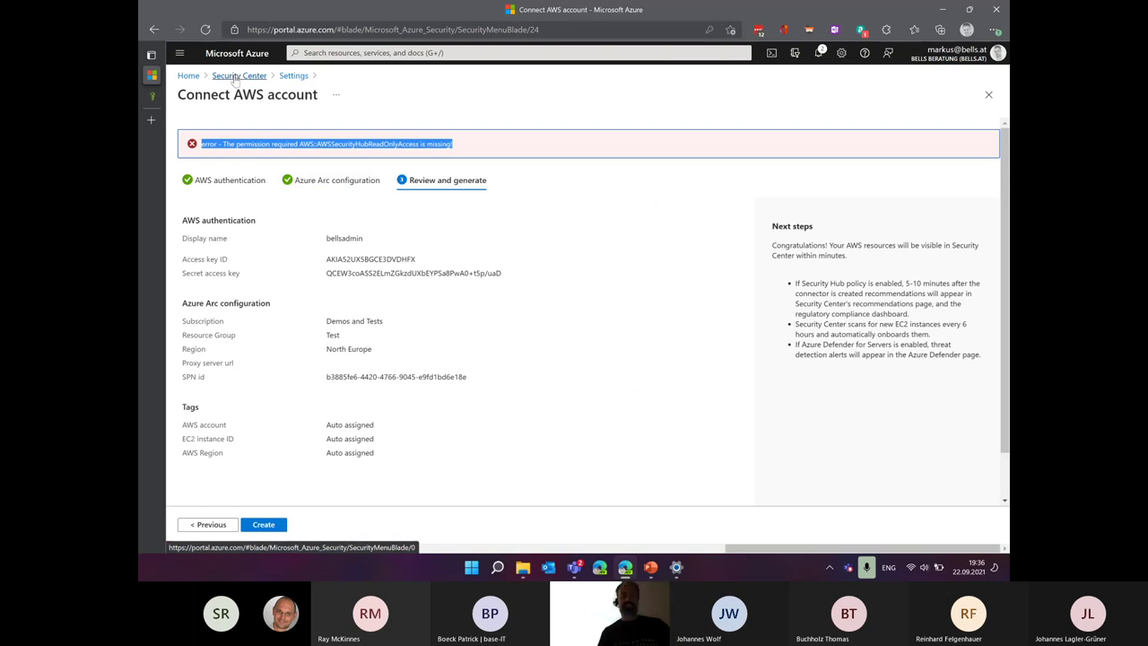
{"action": "left_click", "coordinate": [235, 77]}
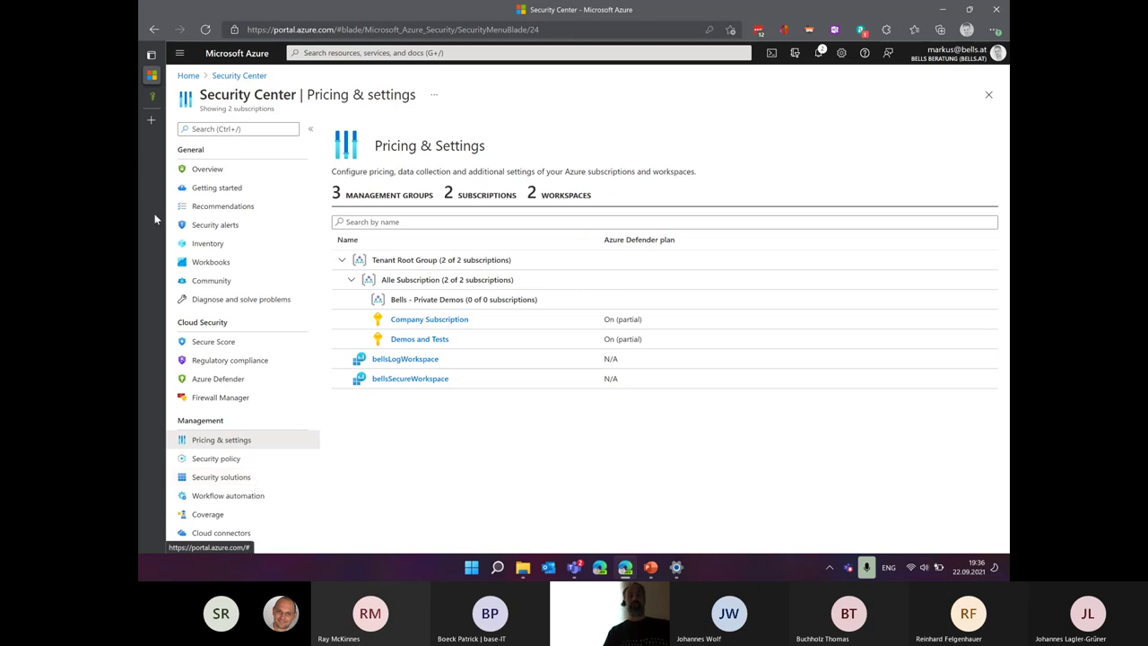
{"action": "left_click", "coordinate": [154, 97]}
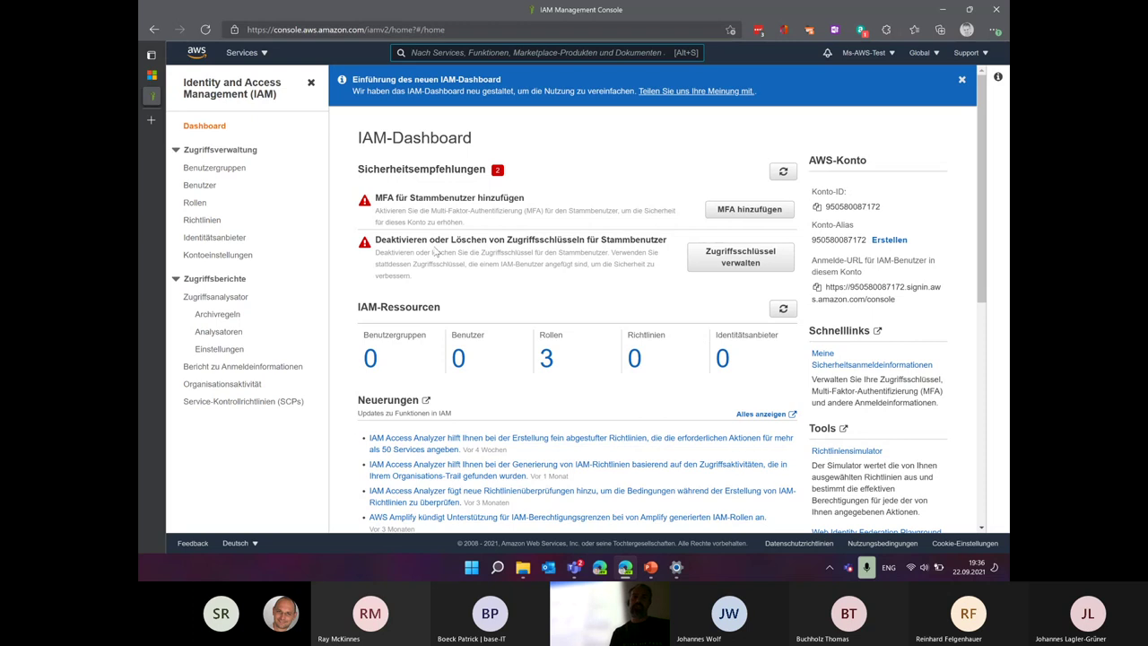
{"action": "left_click", "coordinate": [151, 75]}
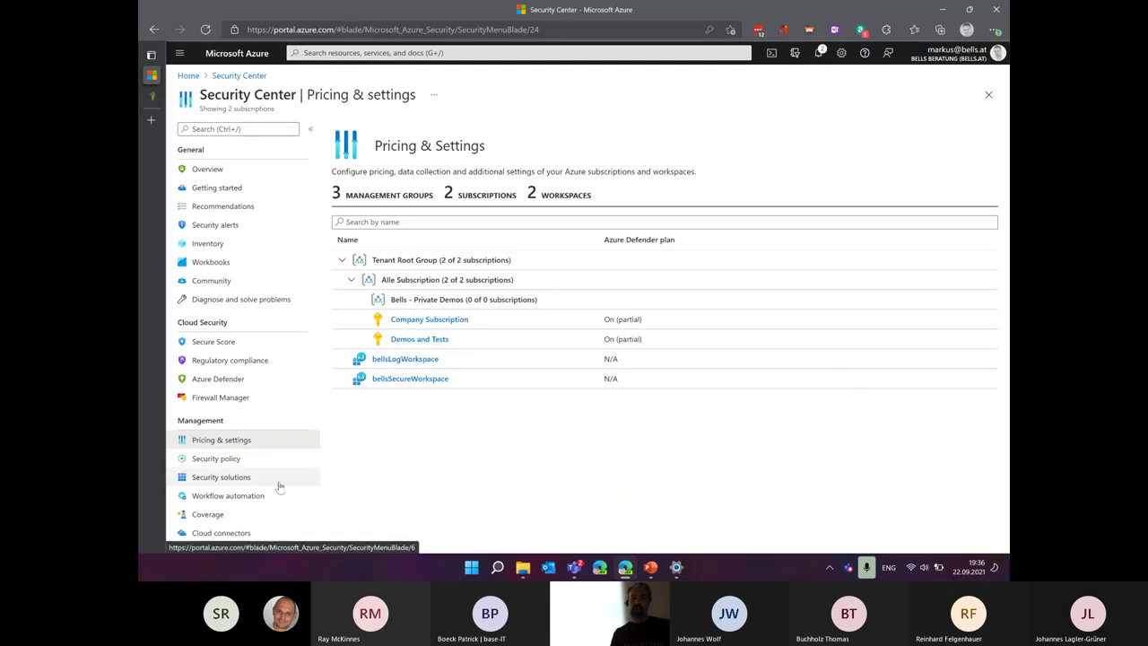
Step: Open Coverage and then the Security solutions page in Security Center
{"action": "left_click", "coordinate": [254, 512]}
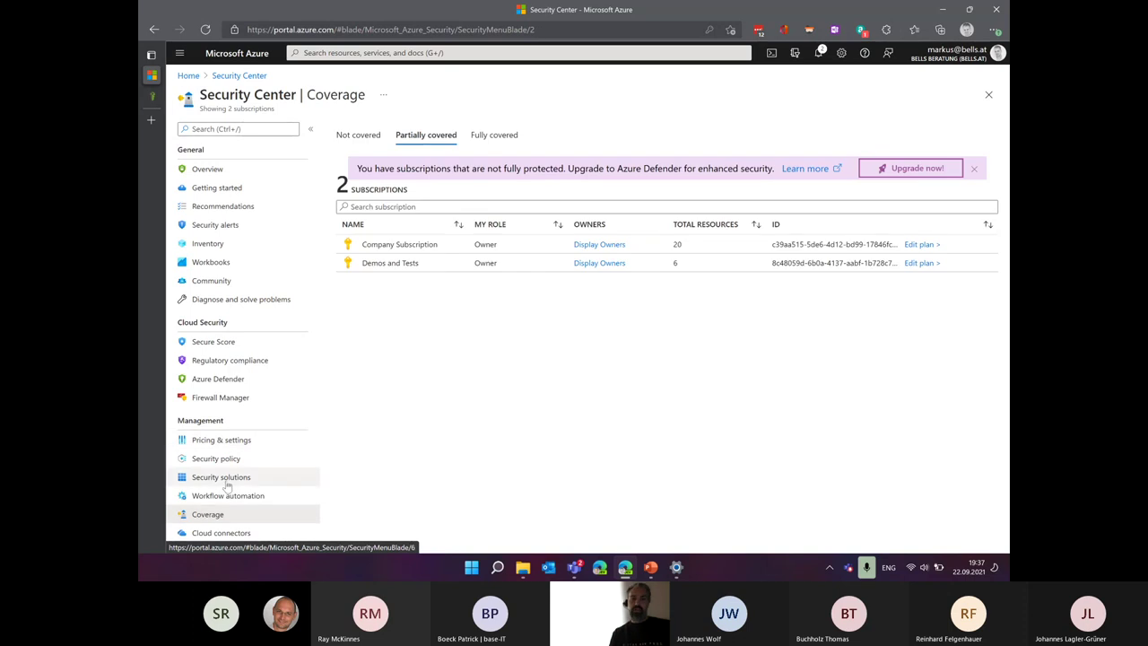
{"action": "left_click", "coordinate": [231, 478]}
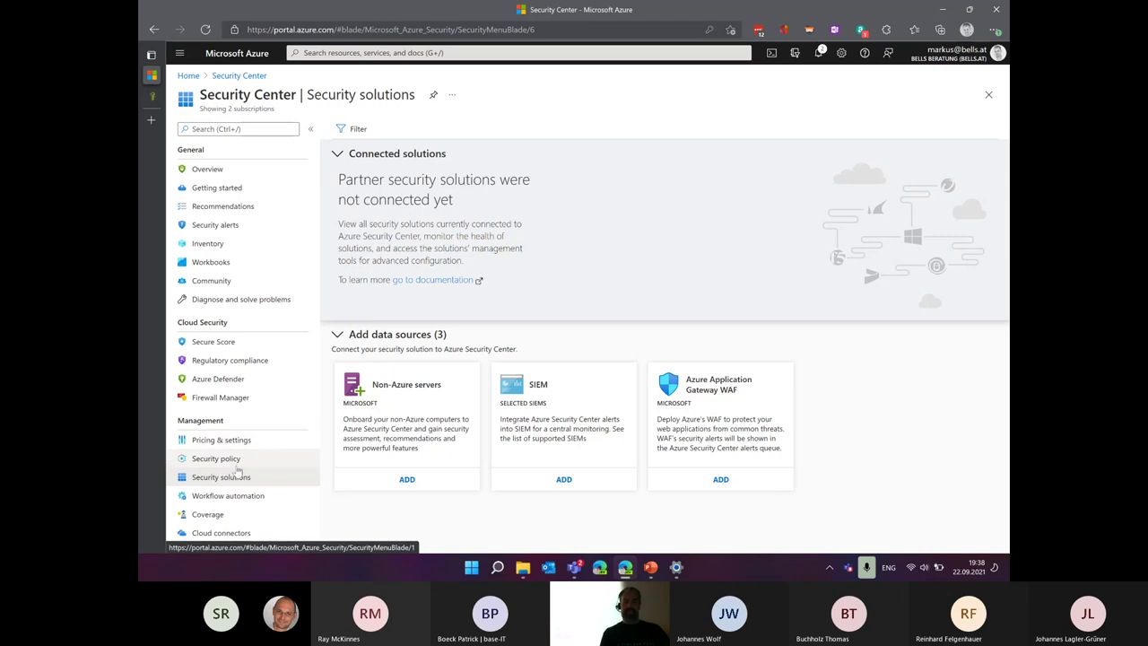
Step: Visit Security policy, then return to the Security Center Overview dashboard
{"action": "left_click", "coordinate": [238, 465]}
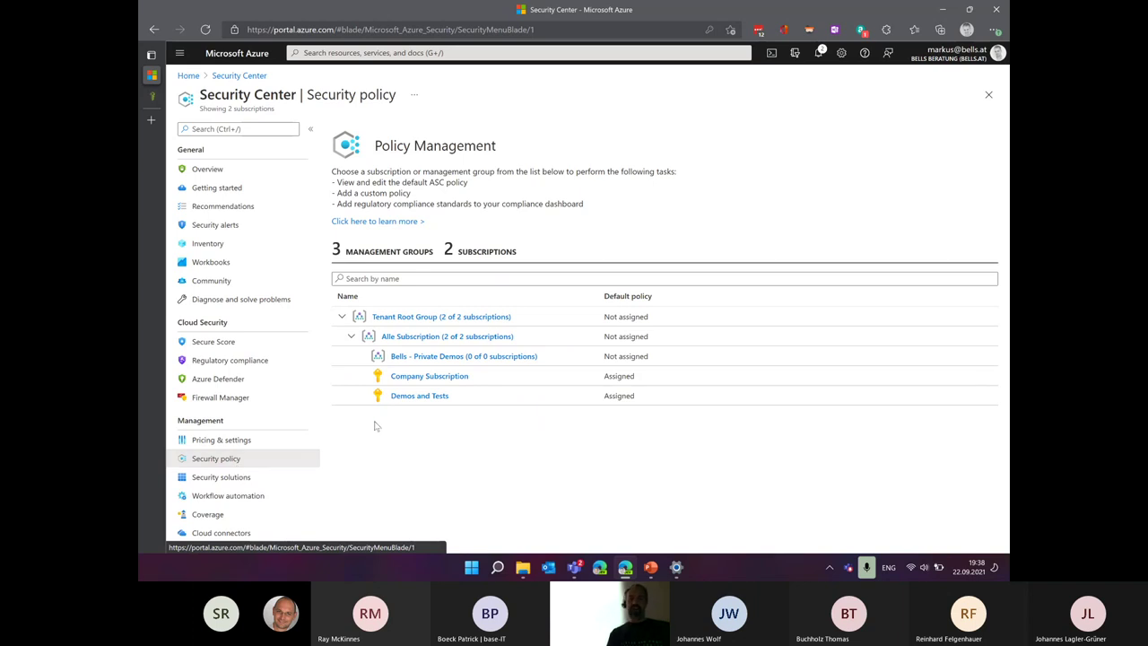
{"action": "left_click", "coordinate": [223, 167]}
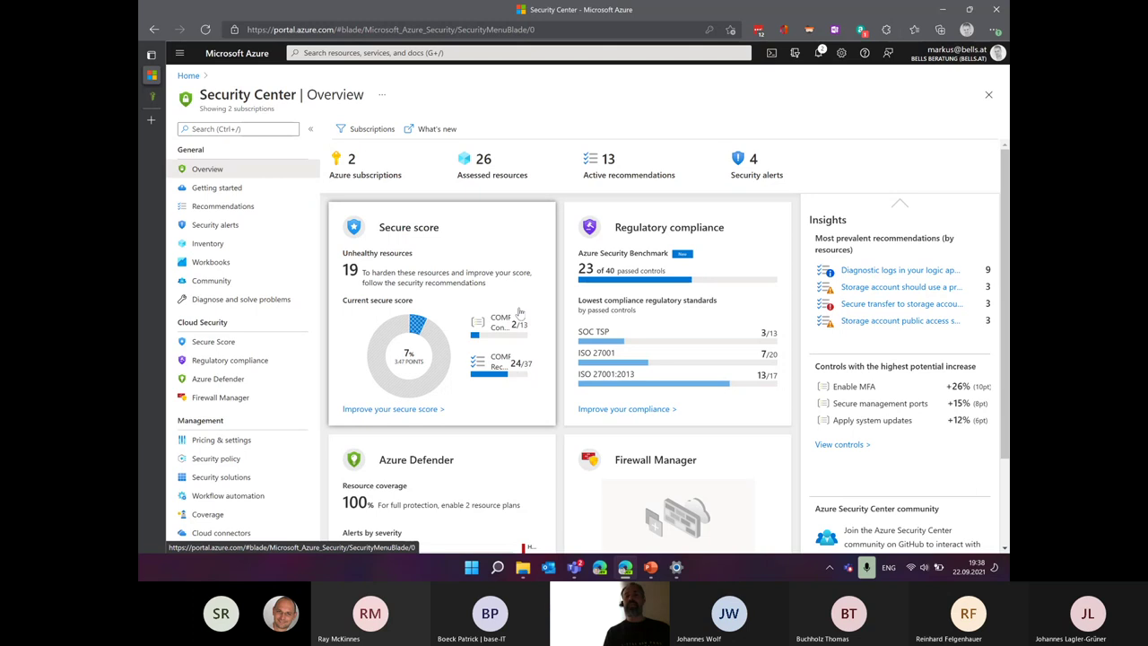
Step: From Pricing & settings, open the Demos and Tests subscription's Defender plans
{"action": "scroll", "coordinate": [518, 310], "scroll_direction": "down", "scroll_amount": 1}
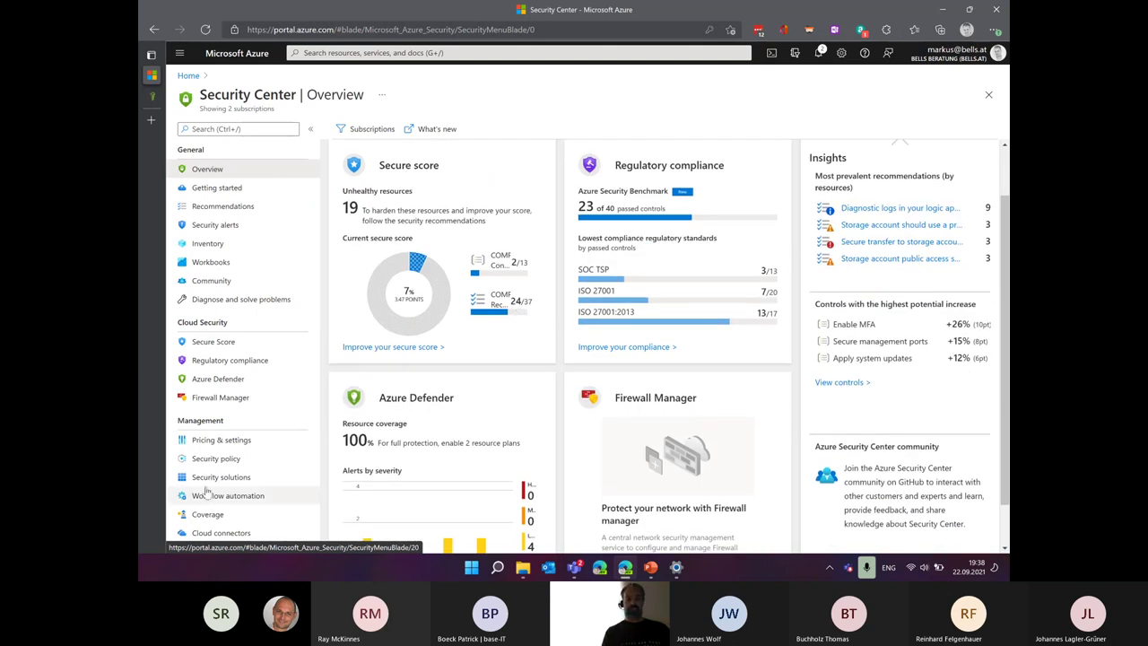
{"action": "left_click", "coordinate": [215, 440]}
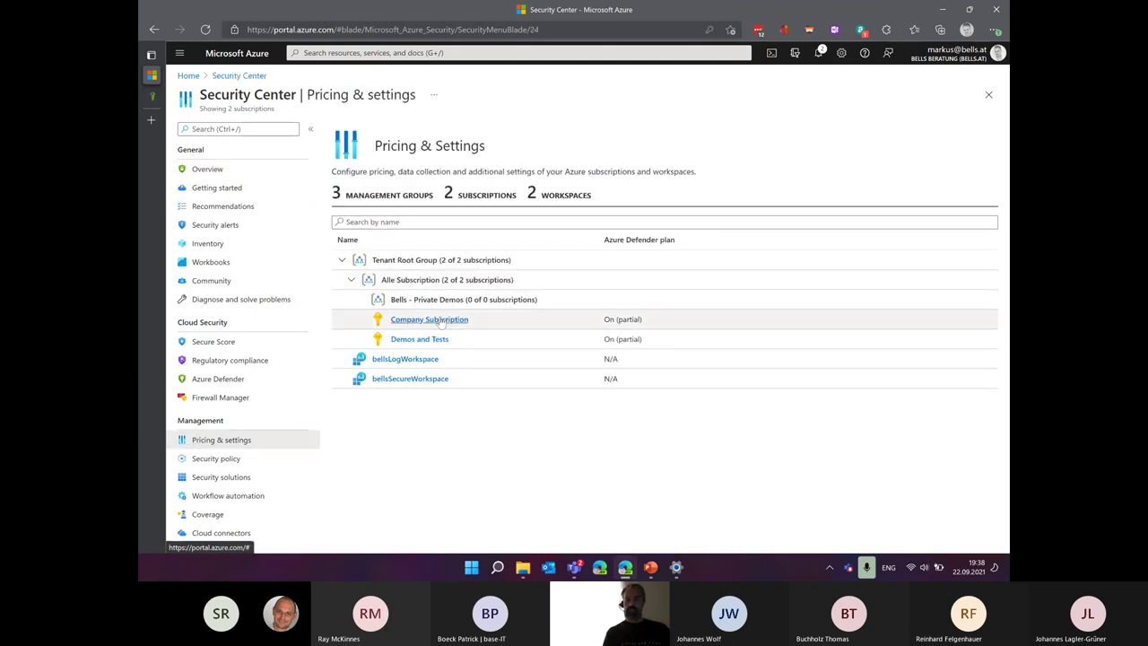
{"action": "left_click", "coordinate": [427, 341]}
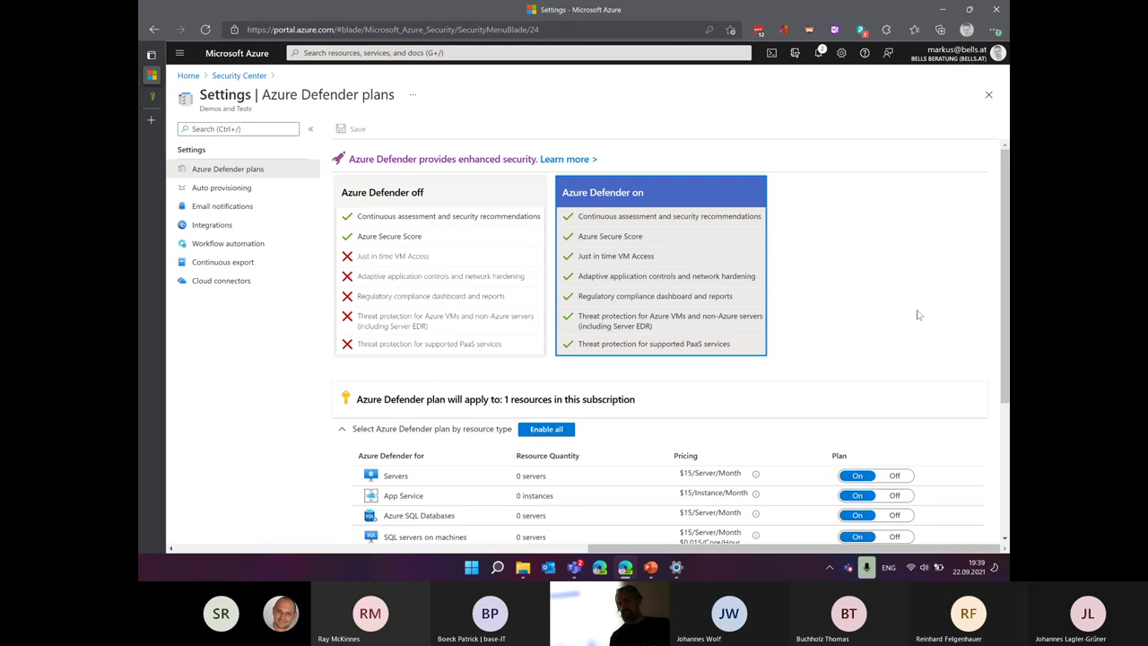
Step: Scroll through the Defender plan list, then show PowerPoint slide 20, 'Unique Intelligence'
{"action": "scroll", "coordinate": [859, 308], "scroll_direction": "down", "scroll_amount": 3}
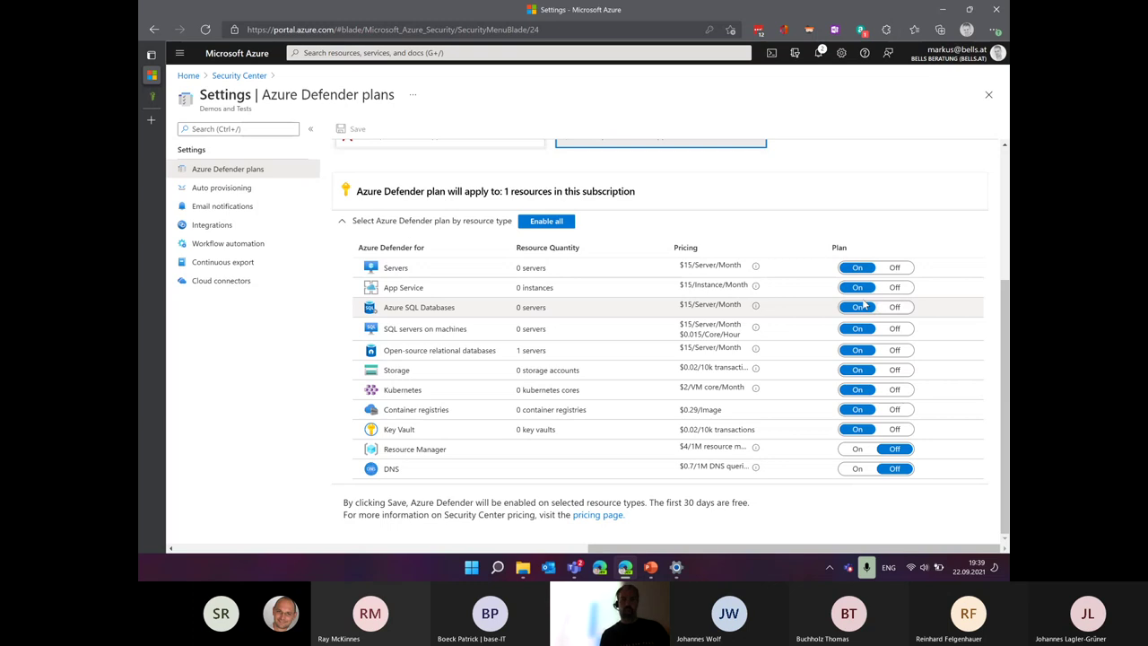
{"action": "left_click", "coordinate": [651, 567]}
{"action": "left_click", "coordinate": [255, 465]}
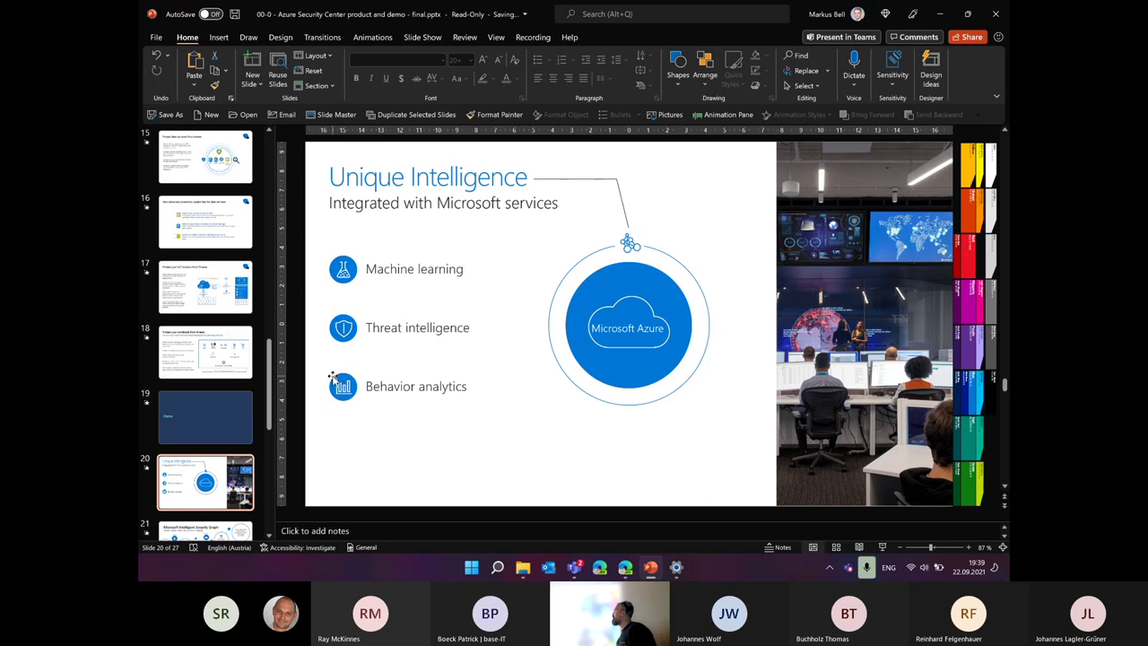
{"action": "key", "text": "Page_Down"}
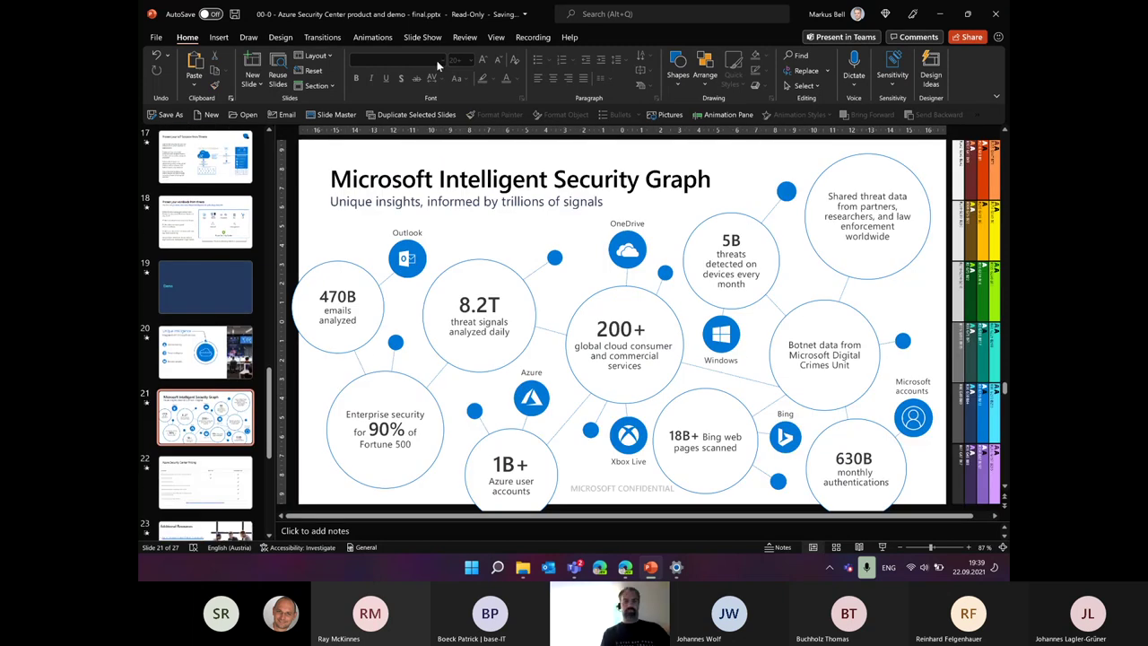
{"action": "key", "text": "Page_Up"}
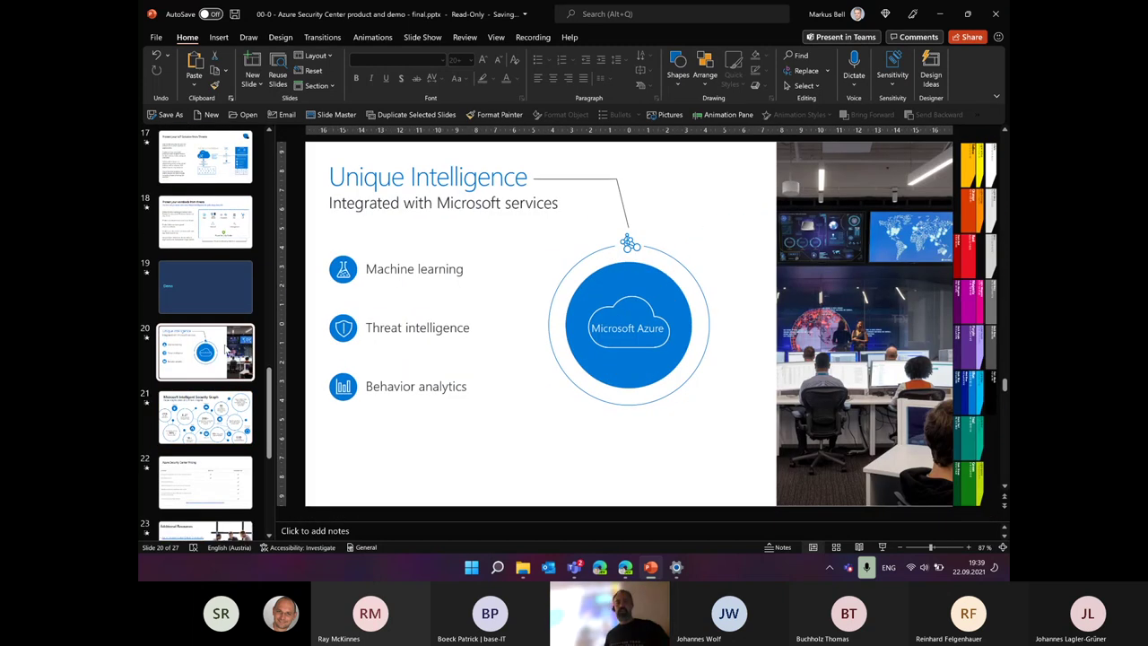
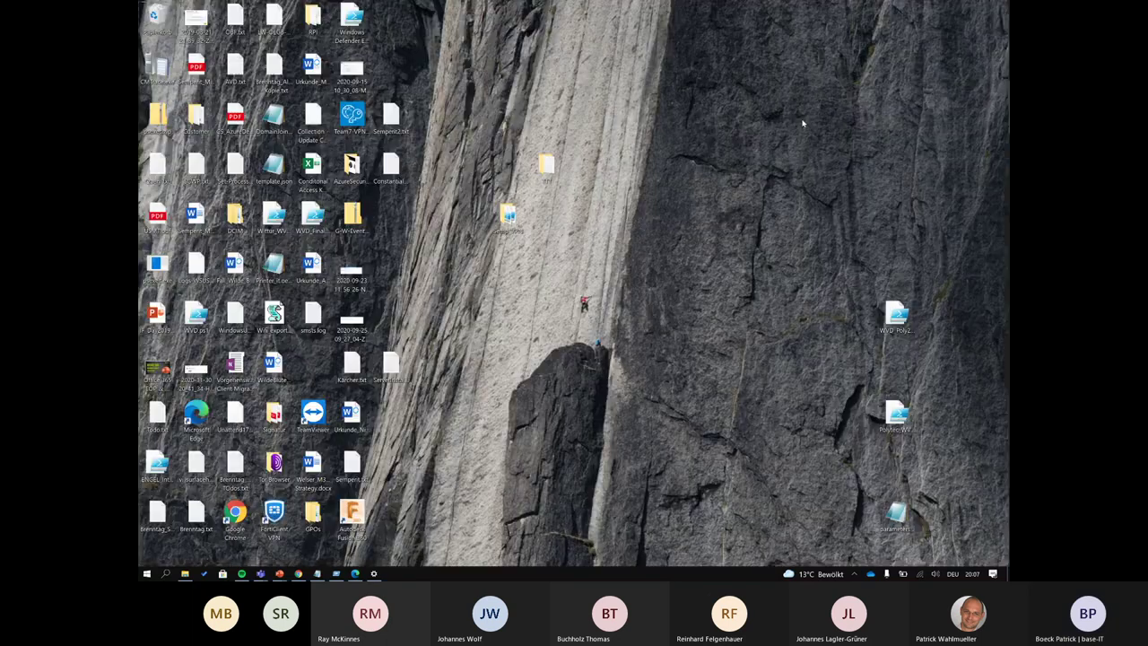
Step: Bring the Chrome window showing the Azure Logic apps list to the front
{"action": "left_click", "coordinate": [303, 574]}
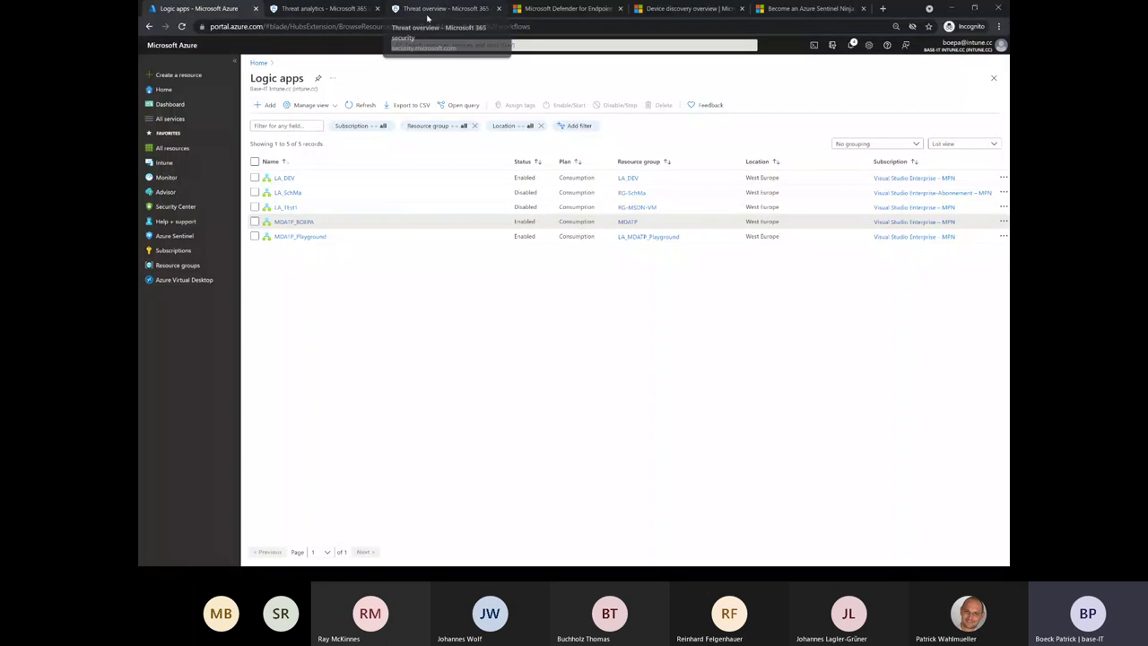
Step: Switch through the browser tabs to Threat analytics and go to the Microsoft 365 Defender Home page
{"action": "left_click", "coordinate": [587, 11]}
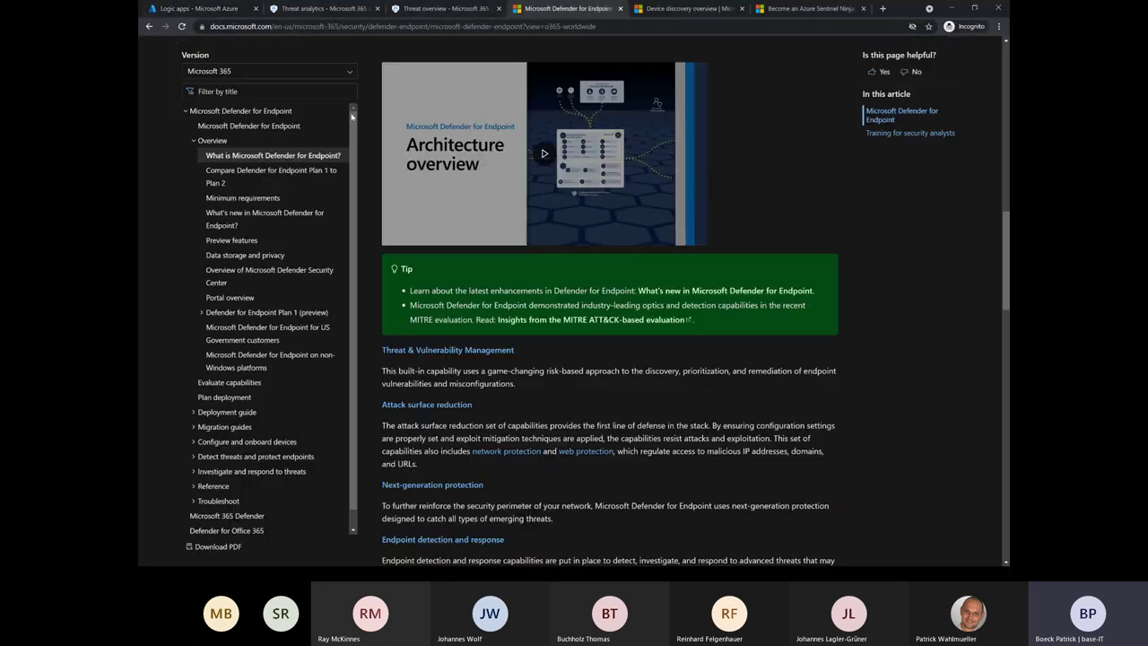
{"action": "left_click", "coordinate": [414, 9]}
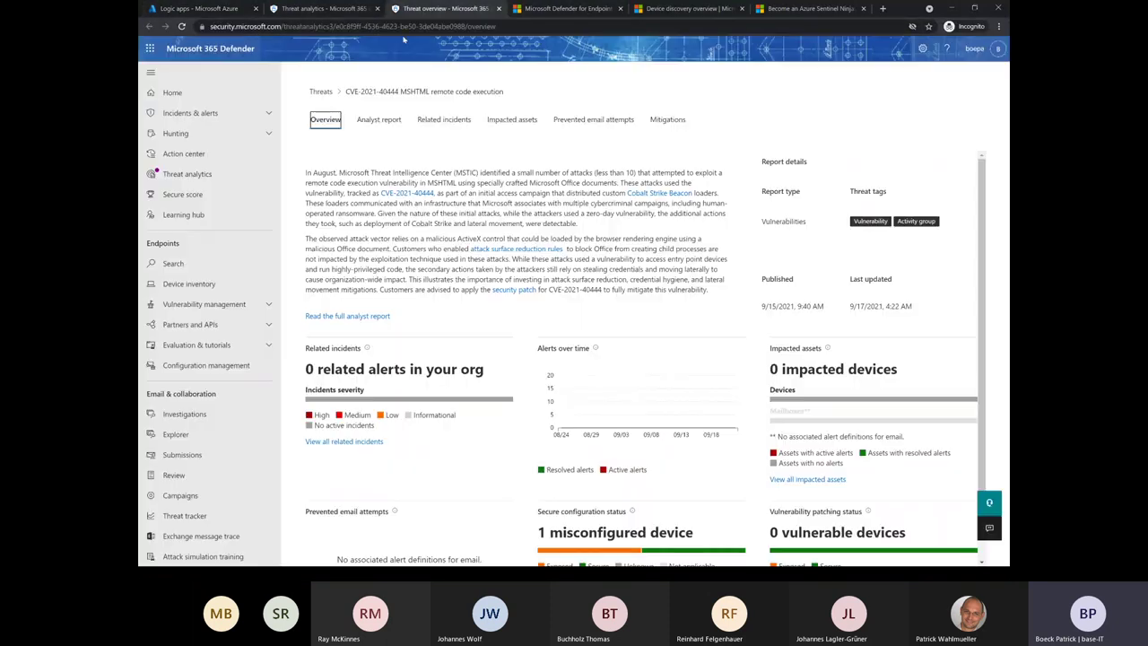
{"action": "left_click", "coordinate": [314, 8]}
{"action": "left_click", "coordinate": [213, 54]}
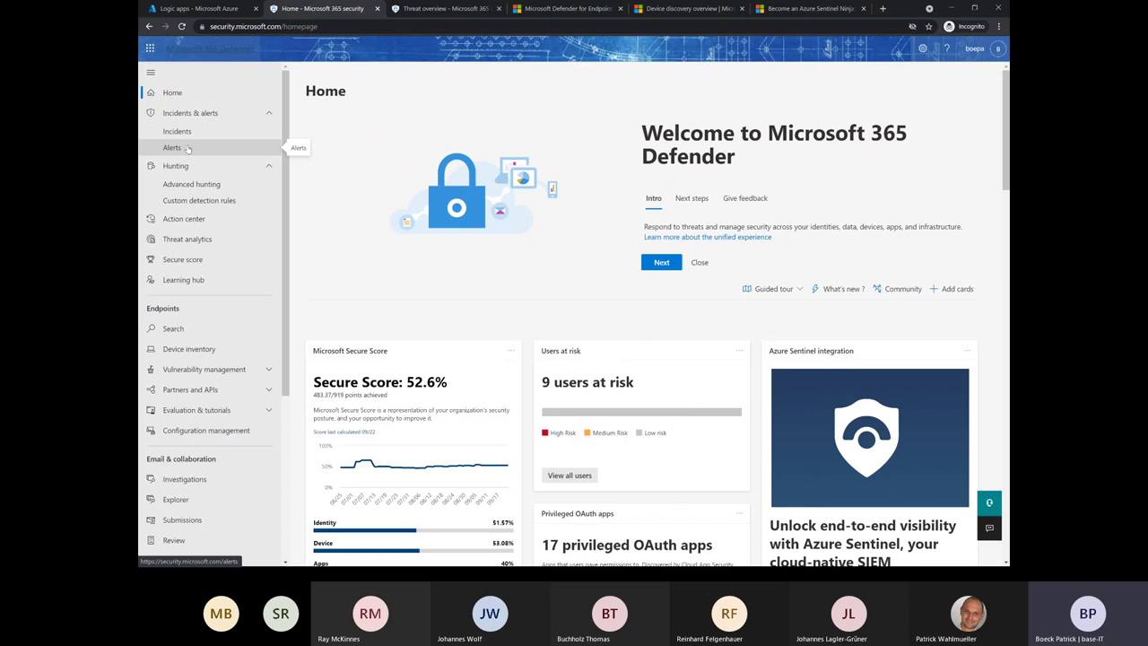
Step: Dismiss the 'Turn on portal redirection' callout and go to the Incidents page
{"action": "scroll", "coordinate": [186, 149], "scroll_direction": "down", "scroll_amount": 3}
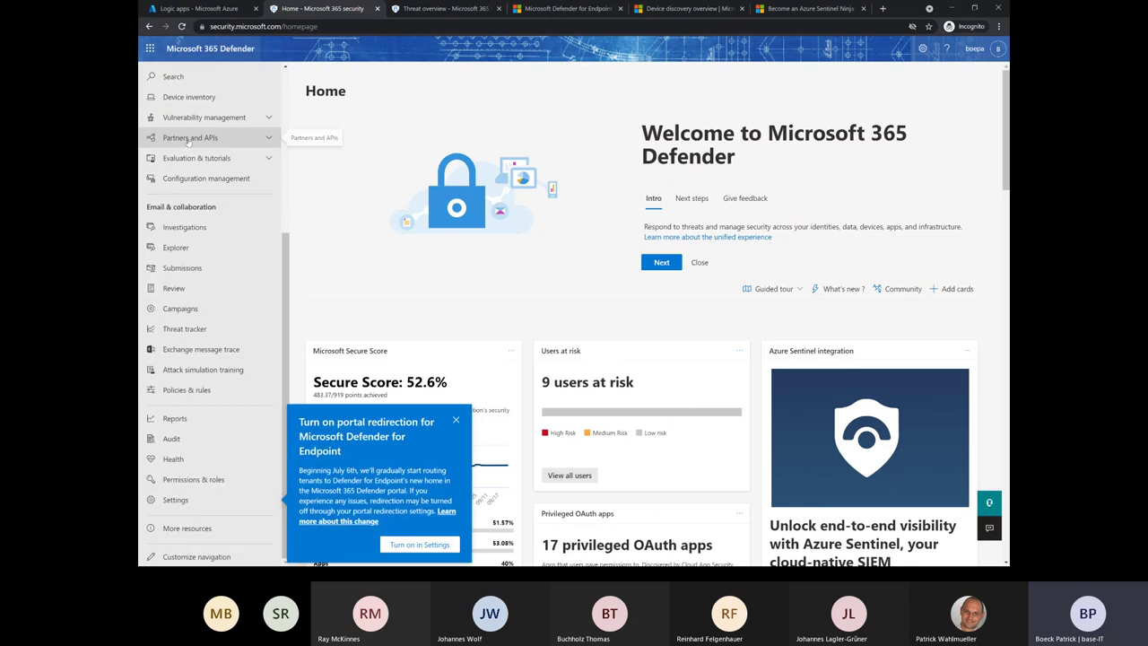
{"action": "left_click", "coordinate": [457, 417]}
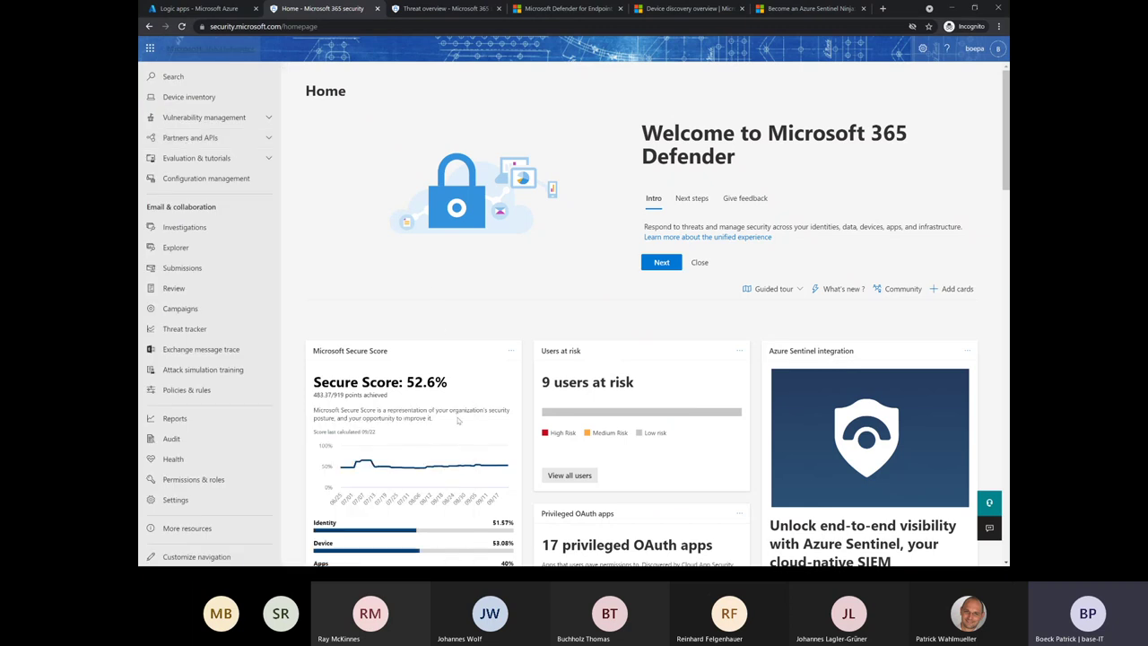
{"action": "scroll", "coordinate": [259, 166], "scroll_direction": "up", "scroll_amount": 3}
{"action": "scroll", "coordinate": [259, 167], "scroll_direction": "up", "scroll_amount": 1}
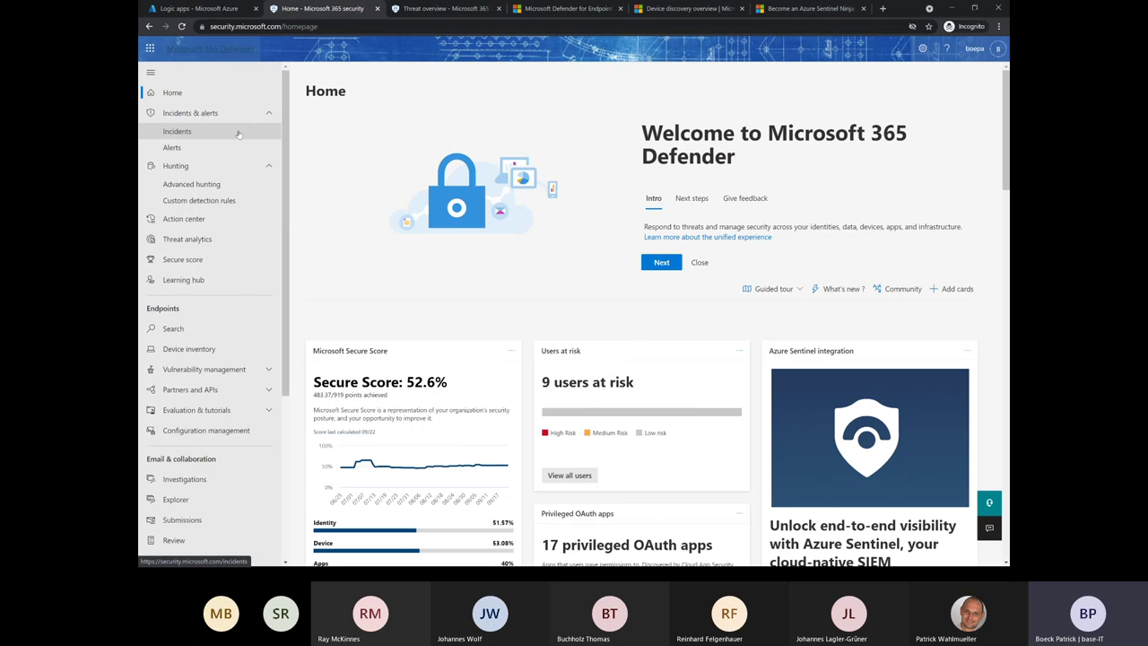
{"action": "left_click", "coordinate": [177, 132]}
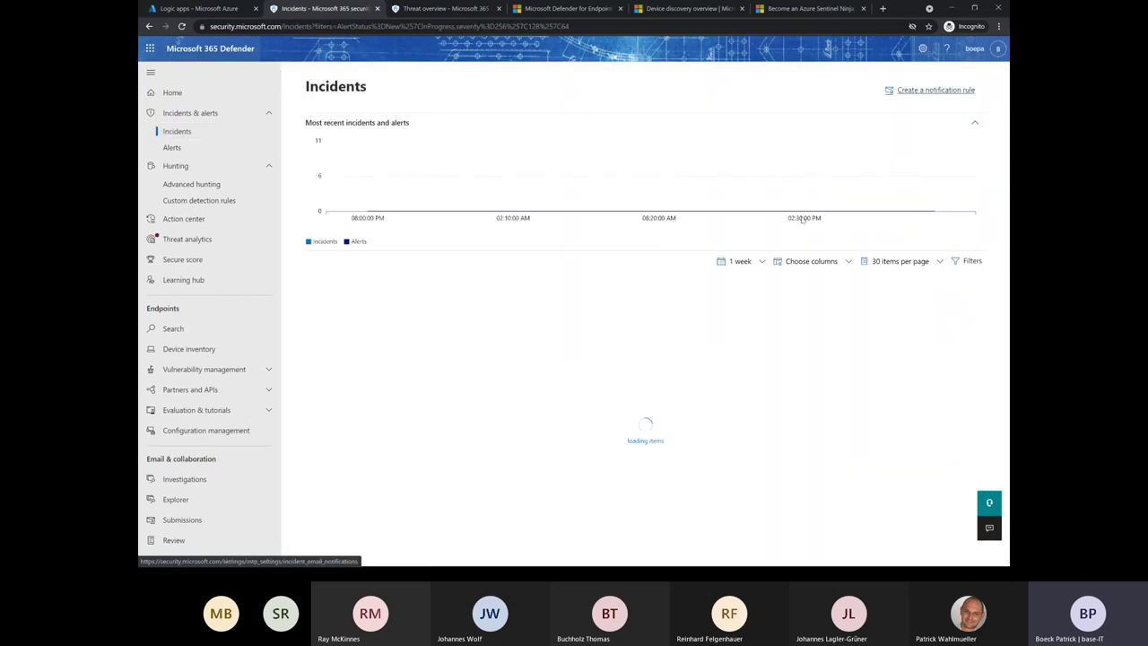
Step: Open the incident Filters pane and expand the Microsoft Defender for Endpoint service sources
{"action": "left_click", "coordinate": [974, 261]}
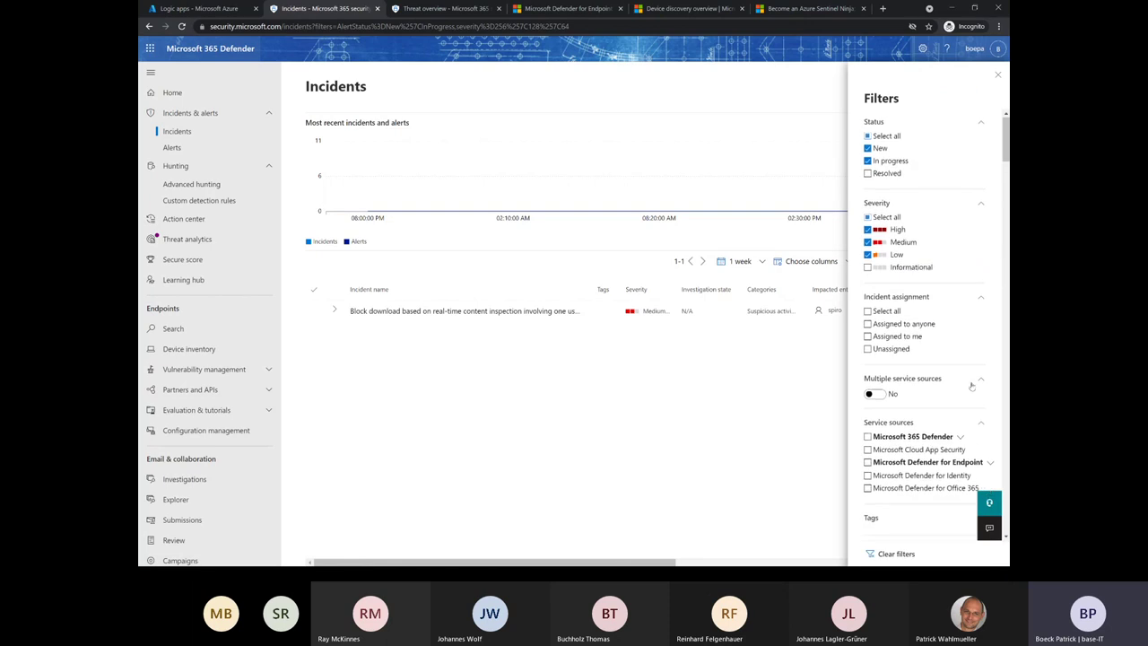
{"action": "scroll", "coordinate": [888, 309], "scroll_direction": "down", "scroll_amount": 2}
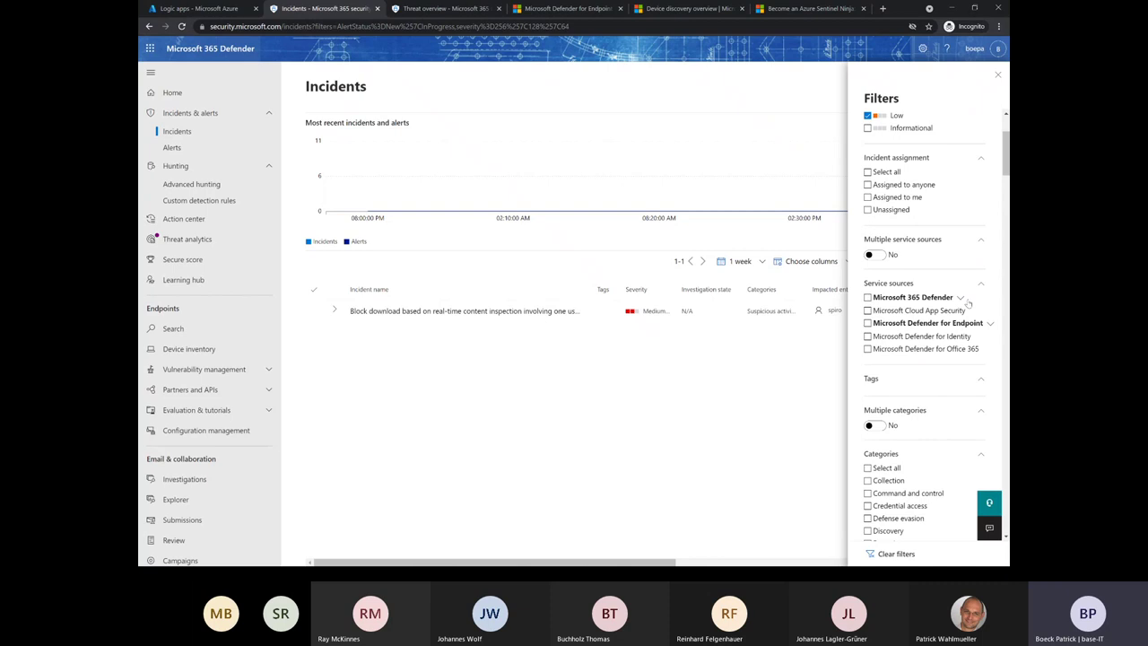
{"action": "scroll", "coordinate": [971, 295], "scroll_direction": "down", "scroll_amount": 1}
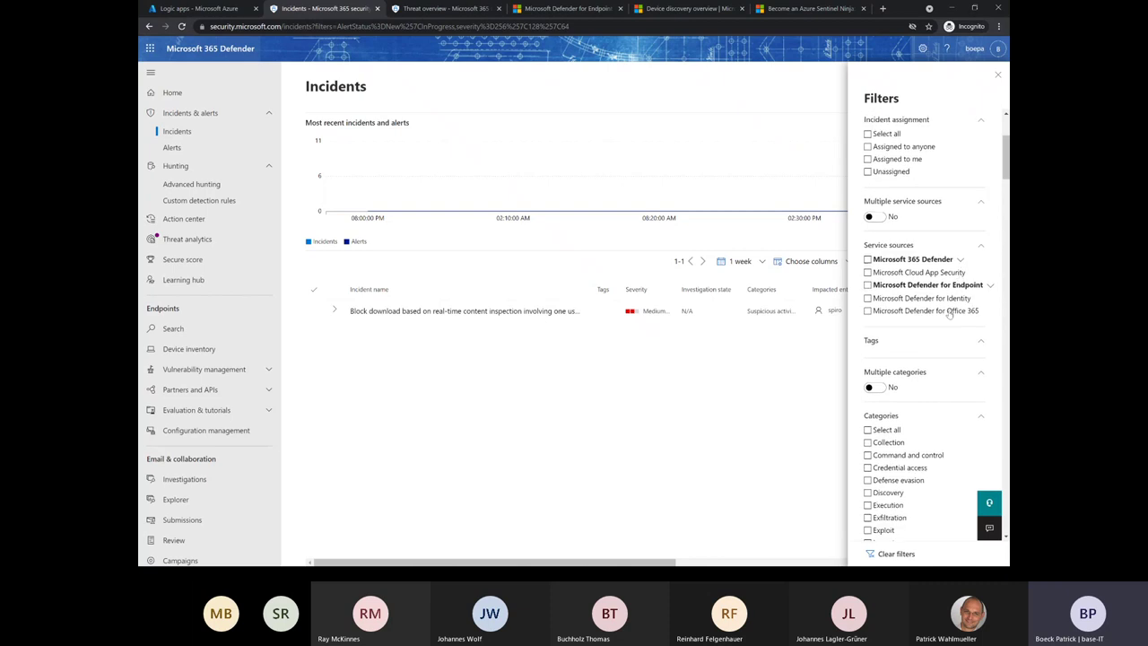
{"action": "left_click", "coordinate": [989, 286]}
{"action": "scroll", "coordinate": [926, 350], "scroll_direction": "down", "scroll_amount": 1}
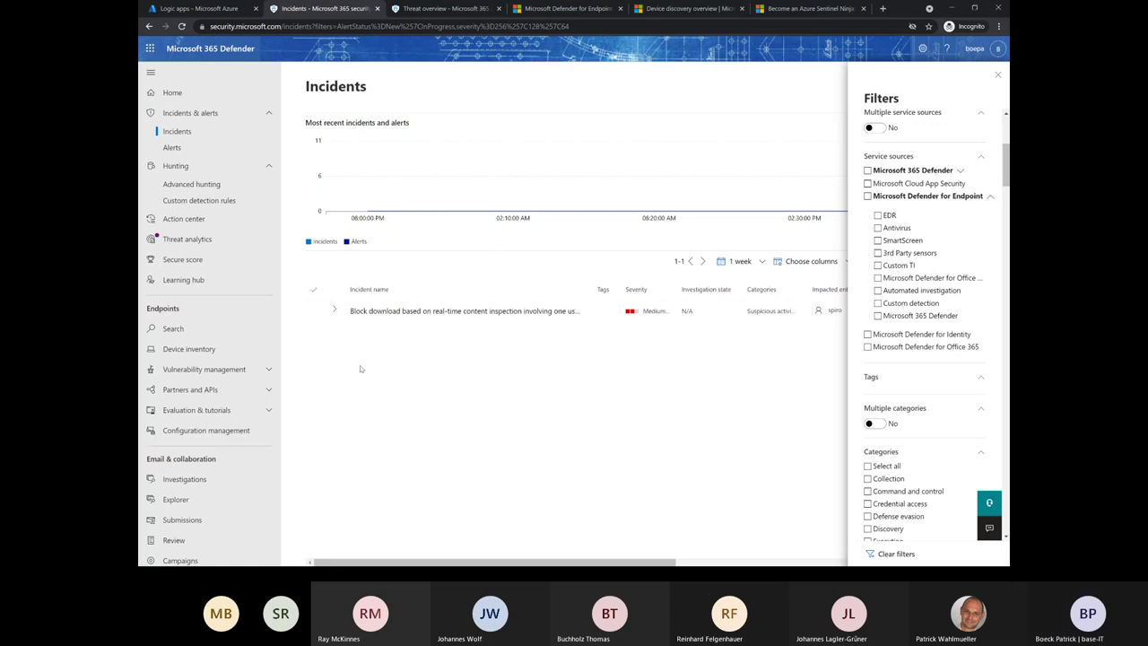
{"action": "scroll", "coordinate": [255, 479], "scroll_direction": "down", "scroll_amount": 3}
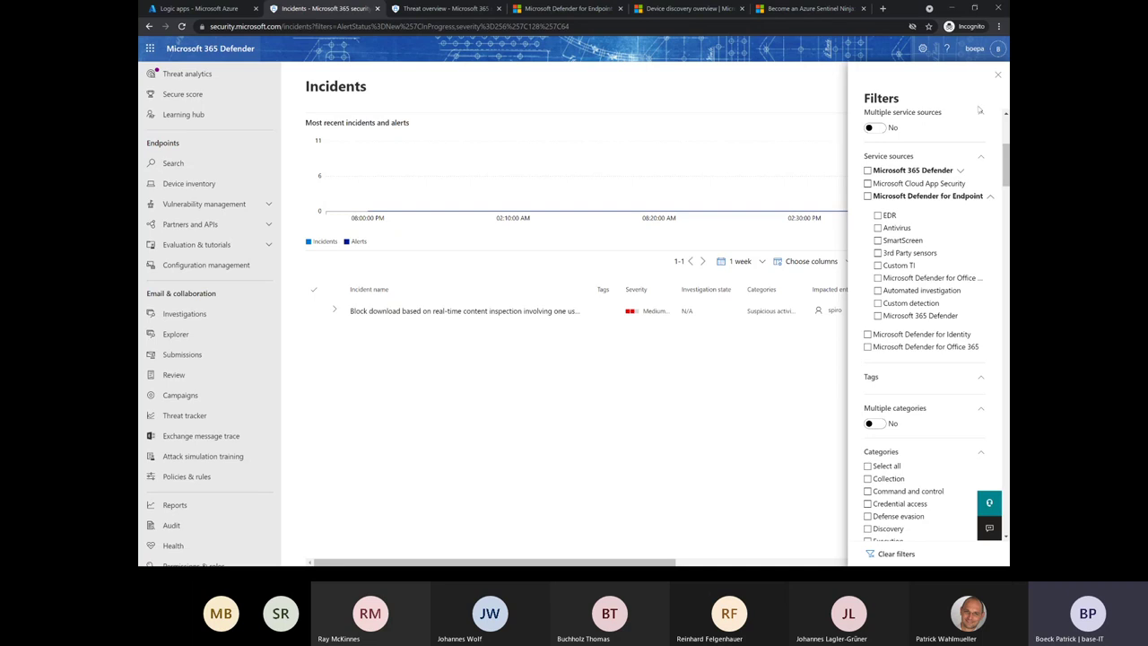
Step: Close the Filters pane and return through the CVE-2021-40444 overview to the Threats list
{"action": "left_click", "coordinate": [997, 75]}
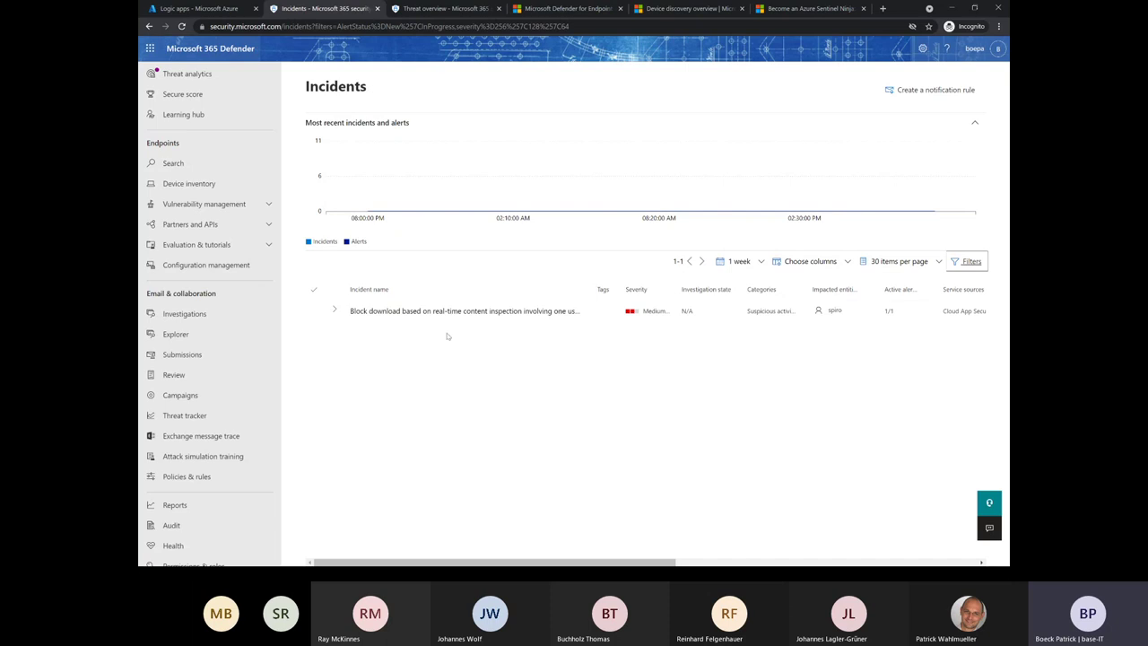
{"action": "scroll", "coordinate": [242, 279], "scroll_direction": "up", "scroll_amount": 4}
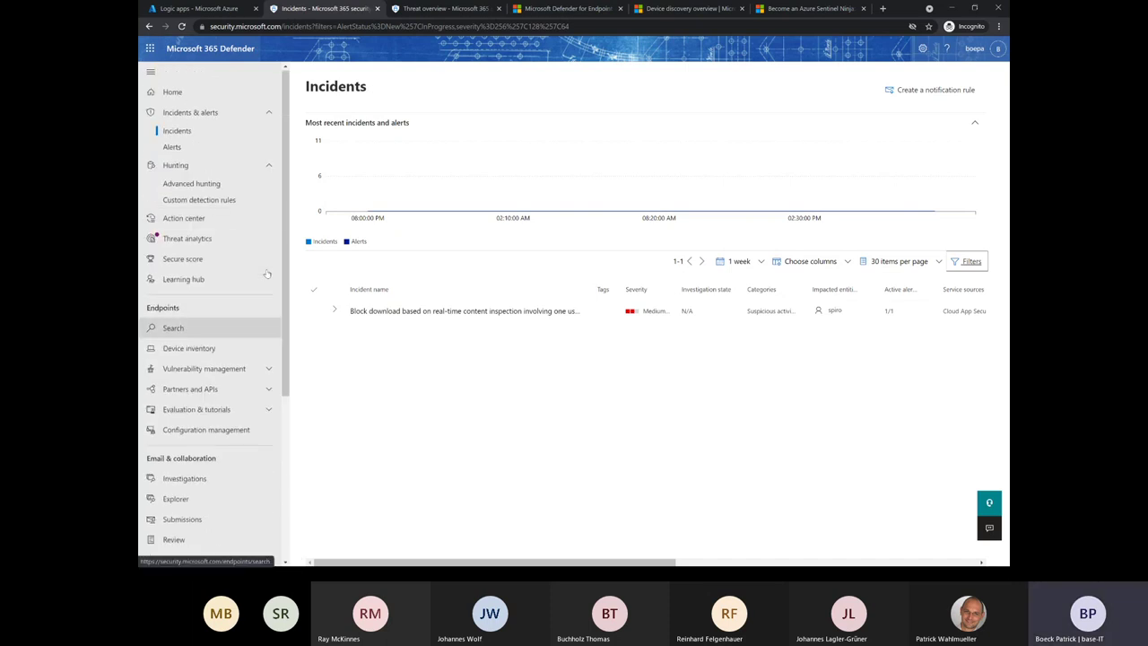
{"action": "left_click", "coordinate": [457, 12]}
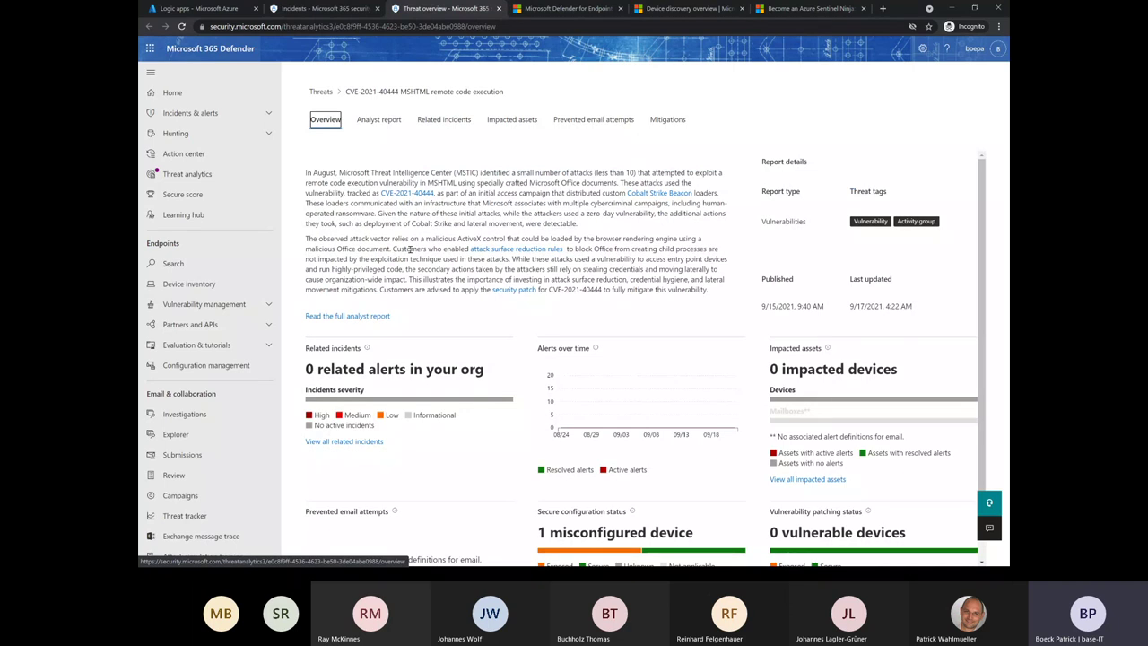
{"action": "left_click", "coordinate": [321, 91]}
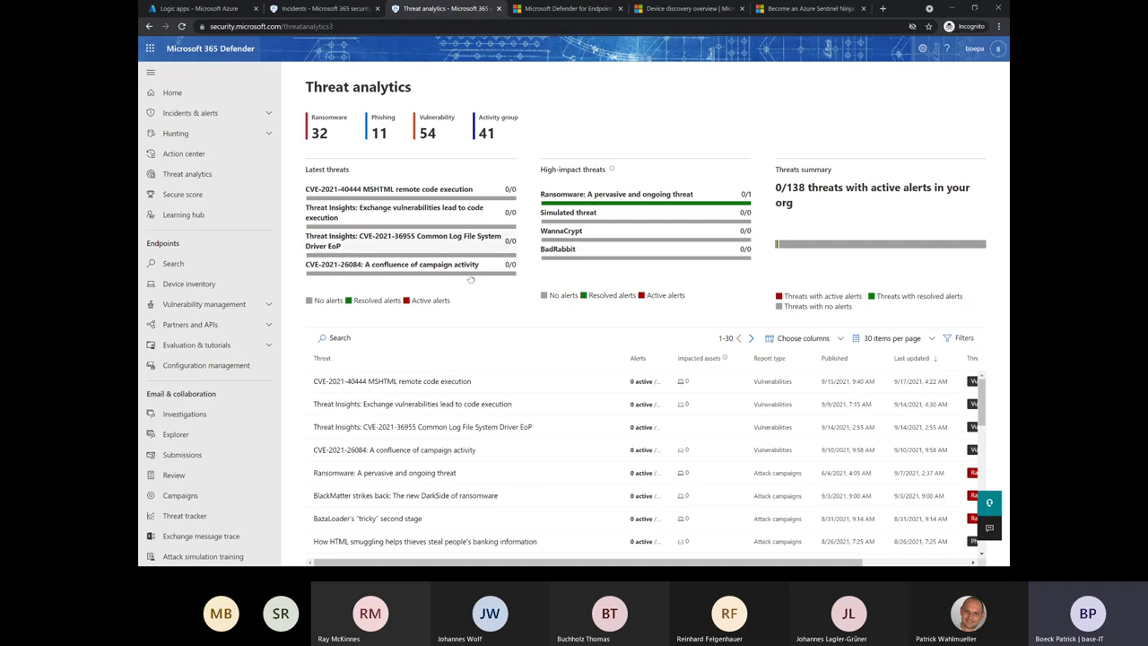
Step: Open the CVE-2021-40444 threat report from the Threat analytics list
{"action": "left_click", "coordinate": [368, 384]}
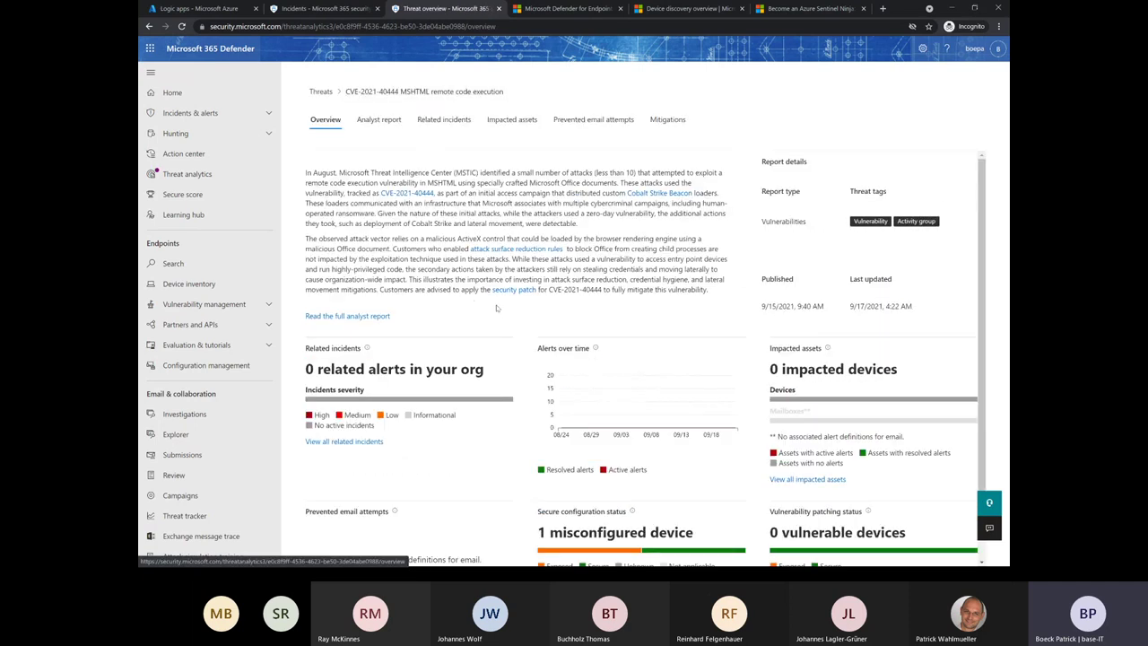
{"action": "scroll", "coordinate": [496, 314], "scroll_direction": "down", "scroll_amount": 1}
{"action": "scroll", "coordinate": [496, 313], "scroll_direction": "up", "scroll_amount": 1}
{"action": "scroll", "coordinate": [540, 407], "scroll_direction": "down", "scroll_amount": 3}
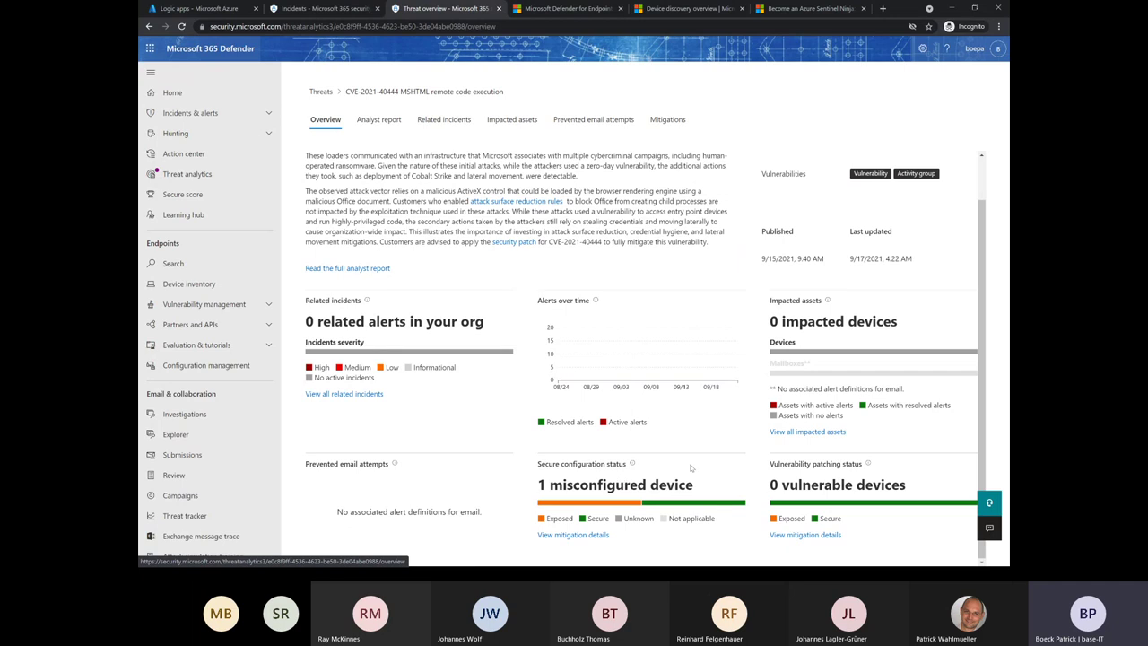
Step: Read the Analyst report down to the vulnerability usage timeline and exploitation-attempts chart
{"action": "left_click", "coordinate": [379, 120]}
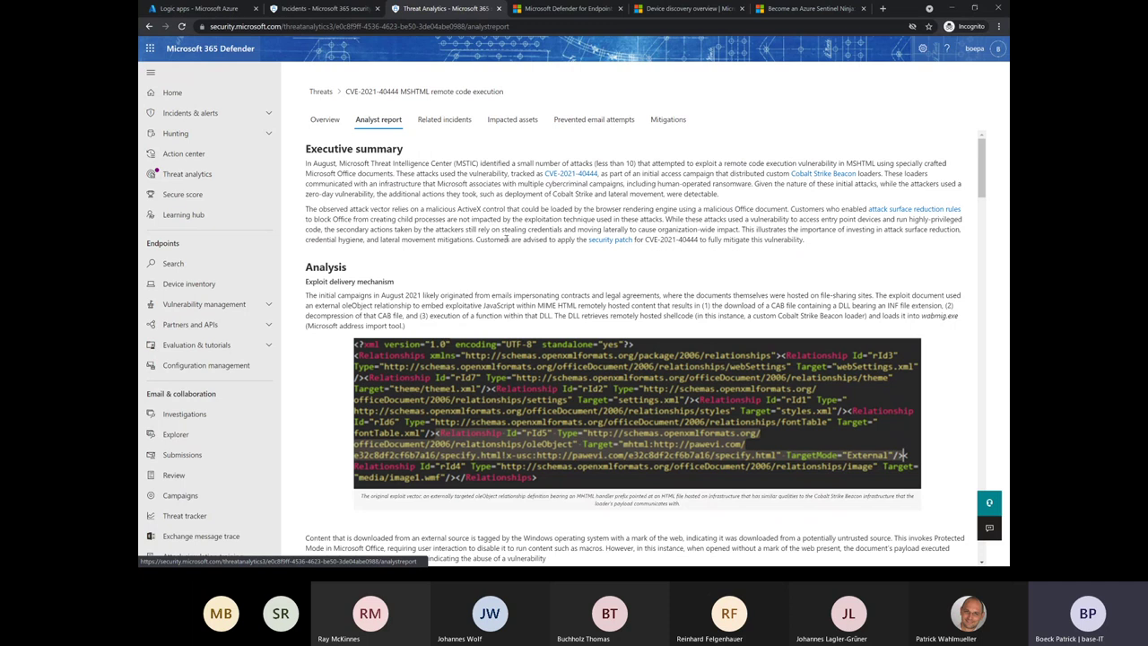
{"action": "scroll", "coordinate": [506, 239], "scroll_direction": "down", "scroll_amount": 3}
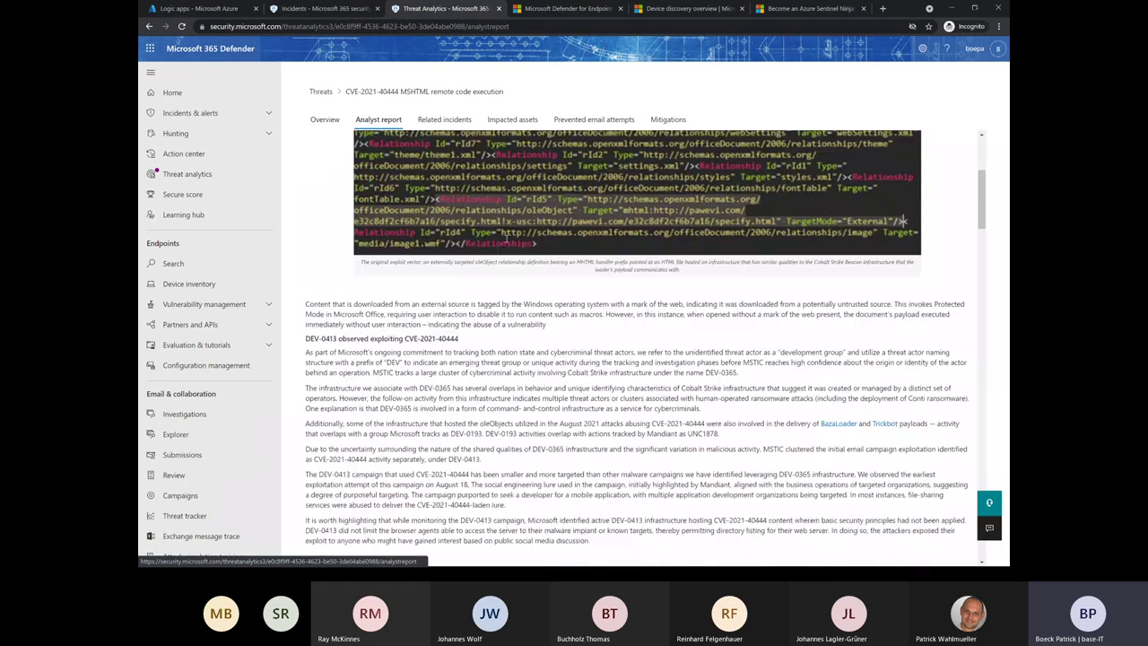
{"action": "scroll", "coordinate": [507, 238], "scroll_direction": "down", "scroll_amount": 2}
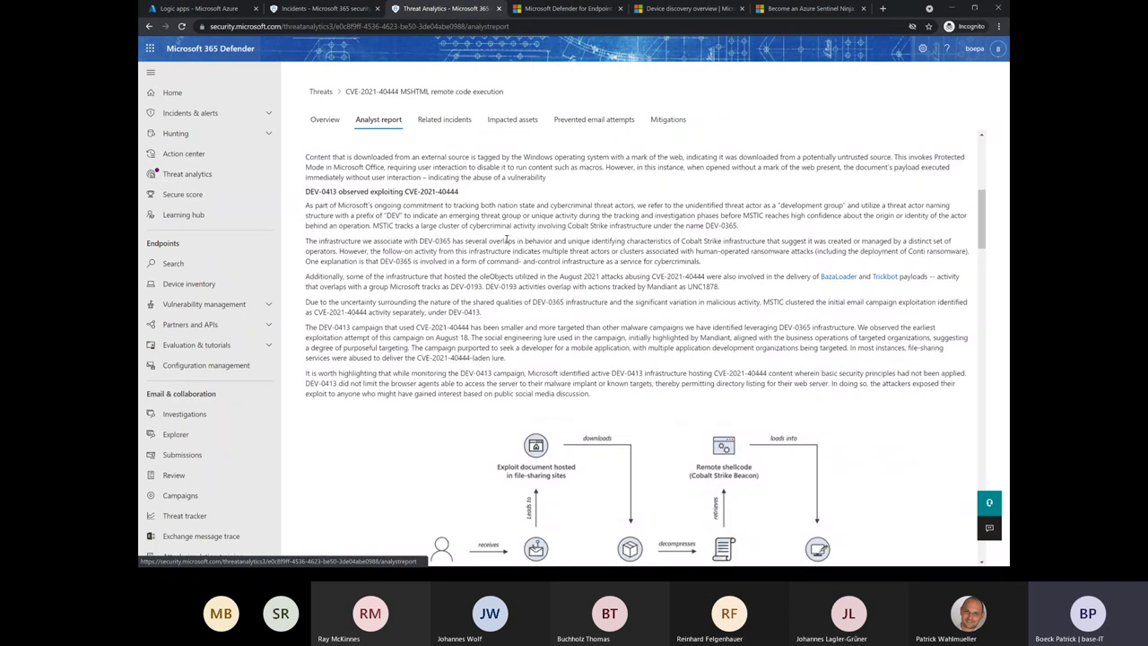
{"action": "scroll", "coordinate": [506, 238], "scroll_direction": "down", "scroll_amount": 2}
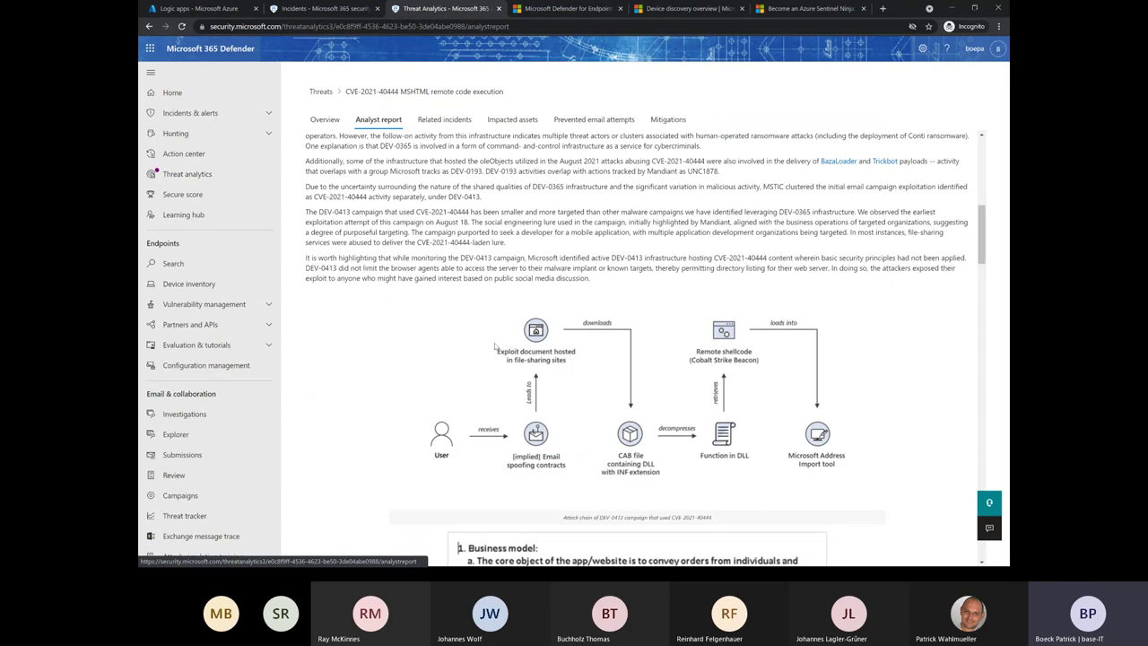
{"action": "scroll", "coordinate": [574, 330], "scroll_direction": "down", "scroll_amount": 1}
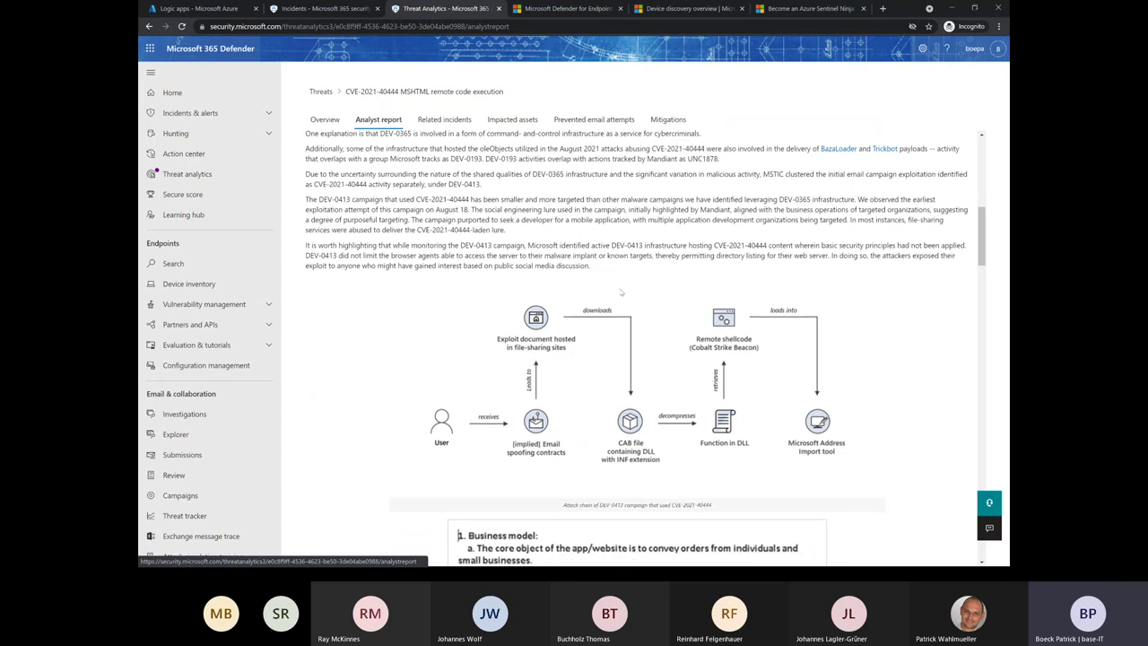
{"action": "scroll", "coordinate": [601, 364], "scroll_direction": "down", "scroll_amount": 2}
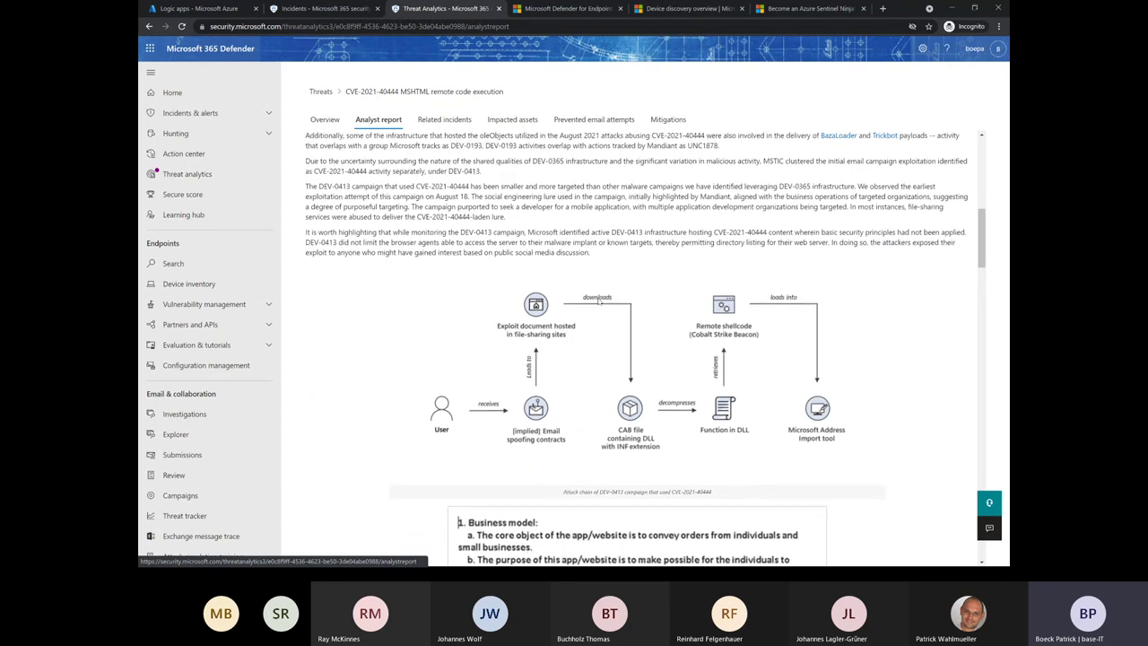
{"action": "scroll", "coordinate": [600, 329], "scroll_direction": "down", "scroll_amount": 5}
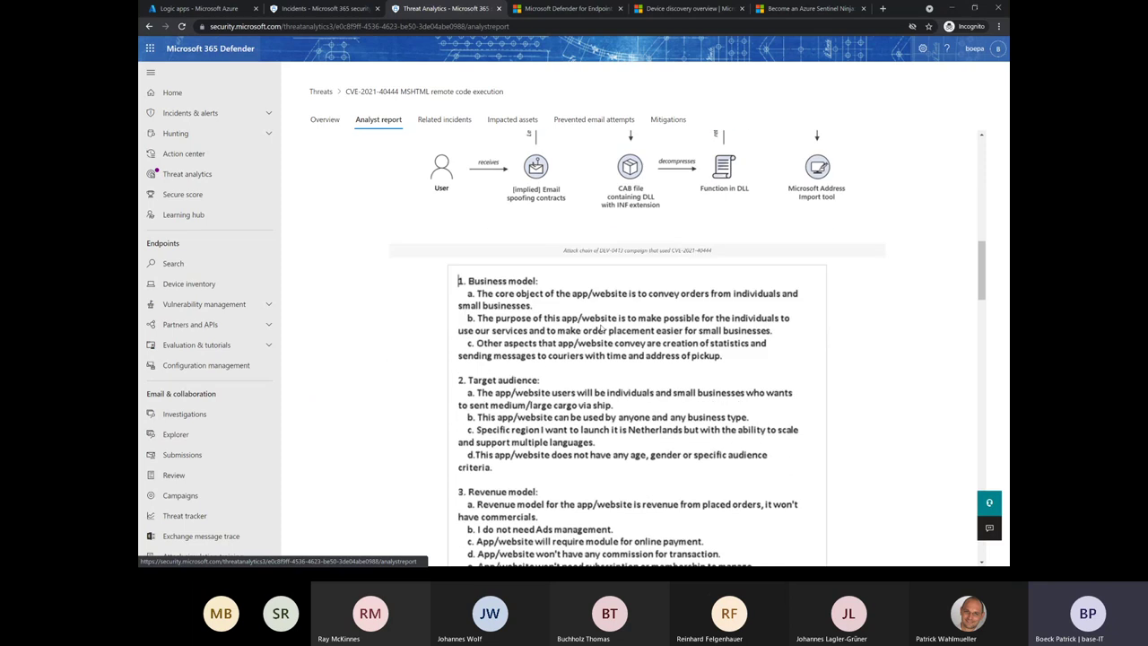
{"action": "scroll", "coordinate": [601, 328], "scroll_direction": "down", "scroll_amount": 8}
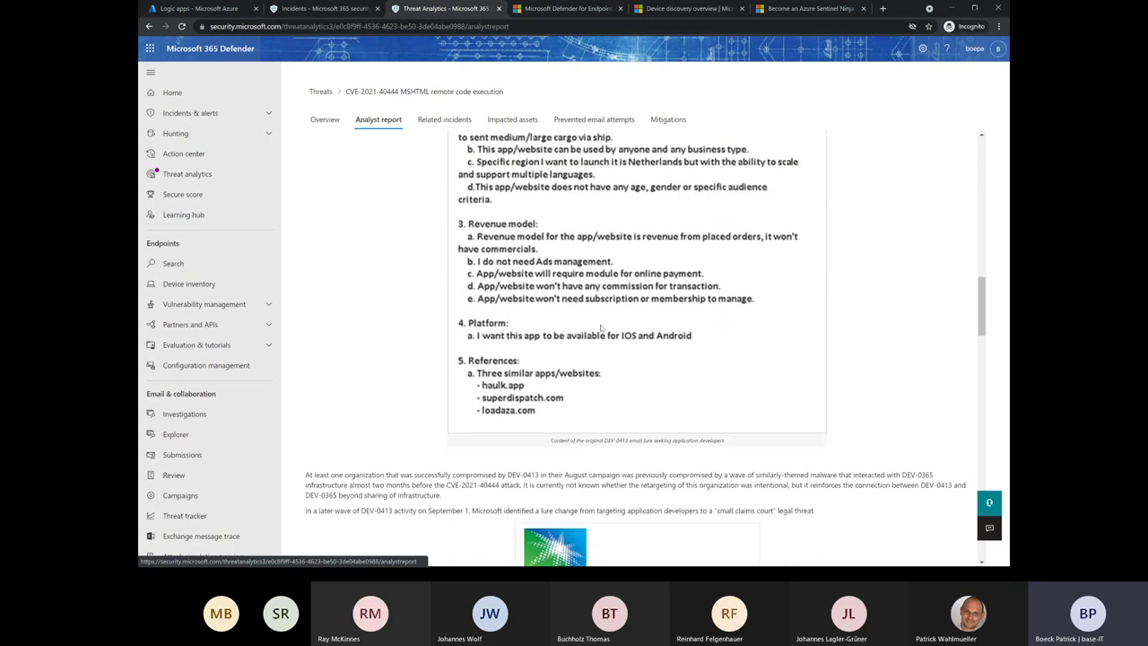
{"action": "scroll", "coordinate": [600, 330], "scroll_direction": "down", "scroll_amount": 15}
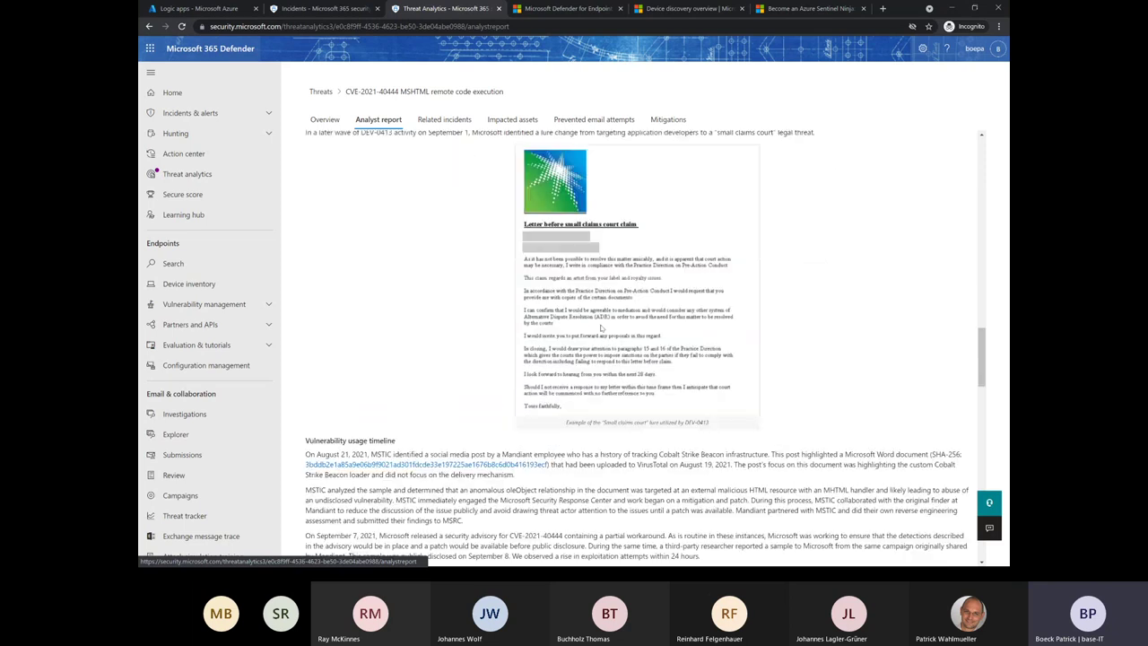
{"action": "scroll", "coordinate": [601, 328], "scroll_direction": "down", "scroll_amount": 1}
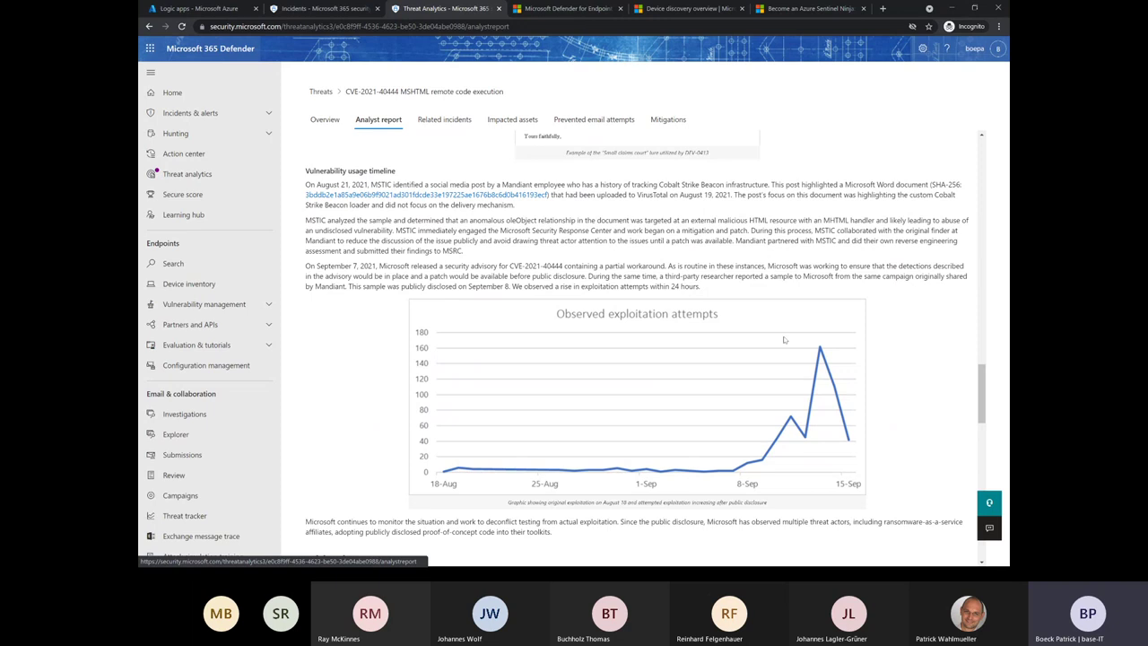
Step: Scroll to the Mitigations section recommending the Office child-process ASR rule and security updates
{"action": "scroll", "coordinate": [784, 339], "scroll_direction": "down", "scroll_amount": 4}
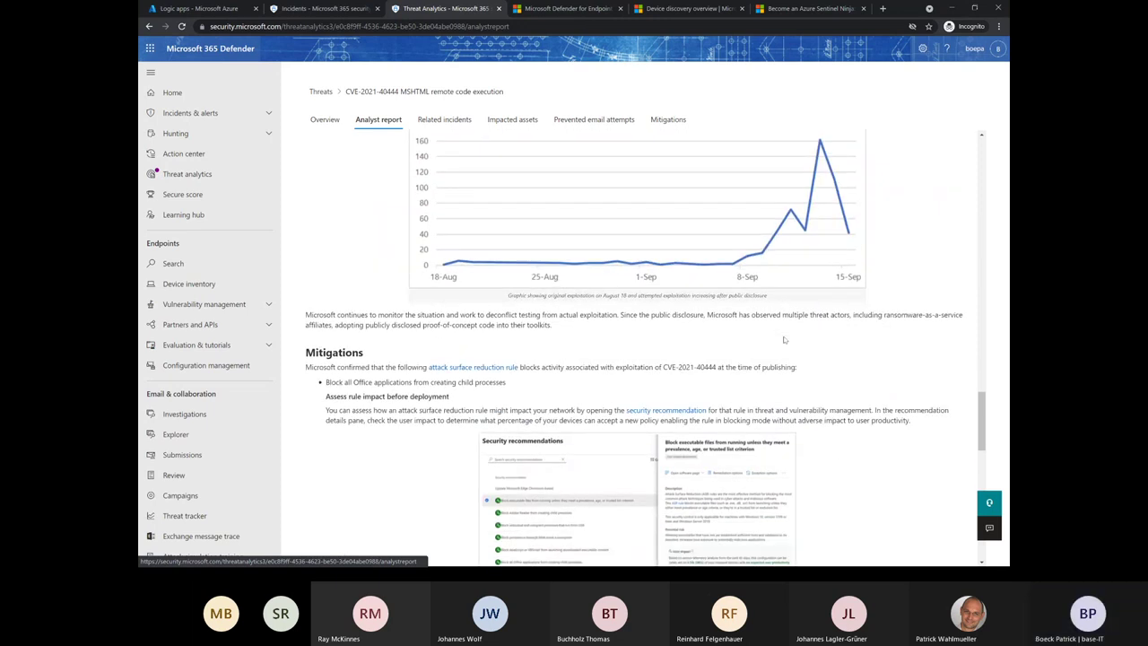
{"action": "scroll", "coordinate": [784, 339], "scroll_direction": "down", "scroll_amount": 2}
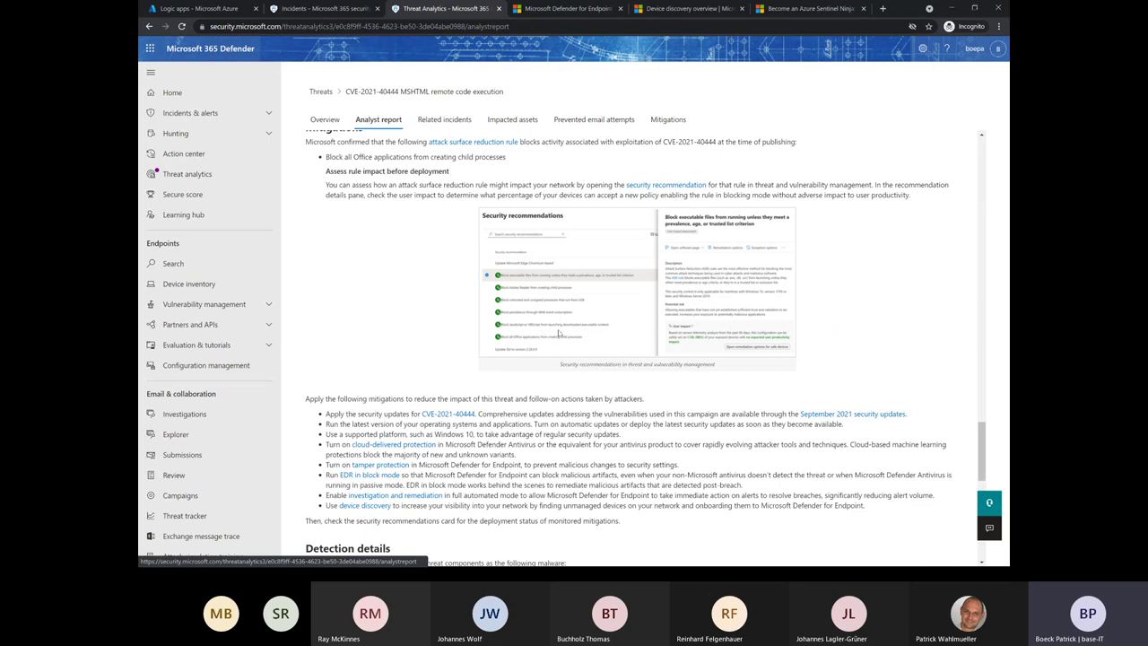
{"action": "scroll", "coordinate": [601, 352], "scroll_direction": "up", "scroll_amount": 1}
{"action": "scroll", "coordinate": [535, 377], "scroll_direction": "down", "scroll_amount": 1}
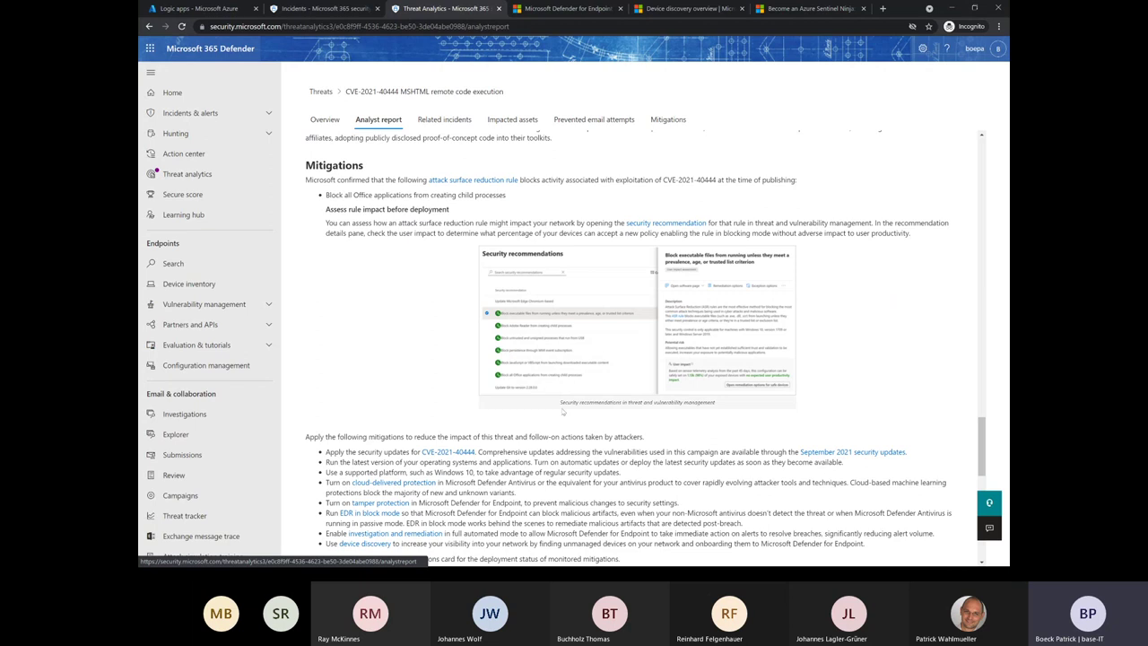
{"action": "scroll", "coordinate": [546, 285], "scroll_direction": "down", "scroll_amount": 1}
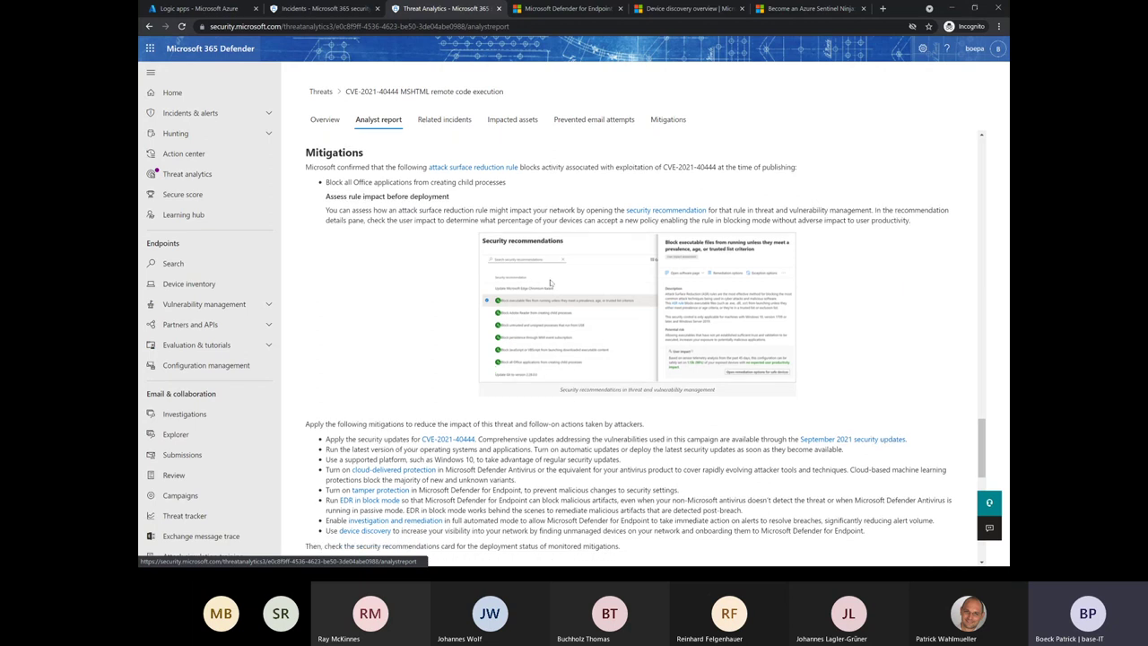
{"action": "scroll", "coordinate": [550, 283], "scroll_direction": "down", "scroll_amount": 2}
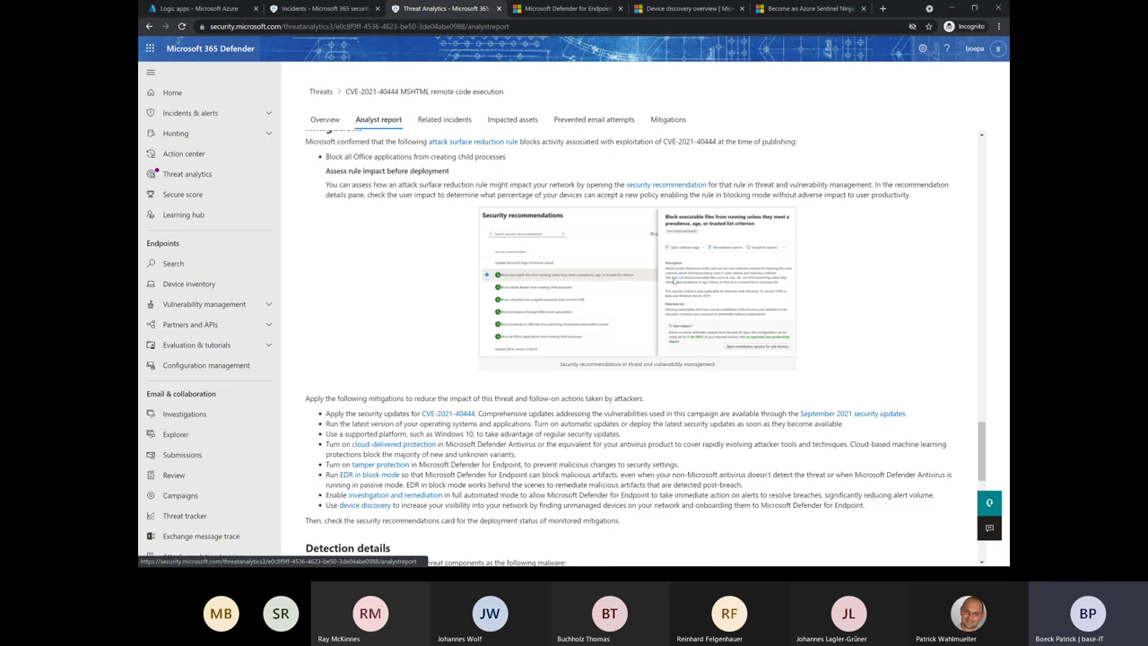
Step: Scroll to Advanced hunting and select the DeviceProcessEvents query text
{"action": "scroll", "coordinate": [553, 406], "scroll_direction": "down", "scroll_amount": 3}
{"action": "scroll", "coordinate": [553, 406], "scroll_direction": "down", "scroll_amount": 4}
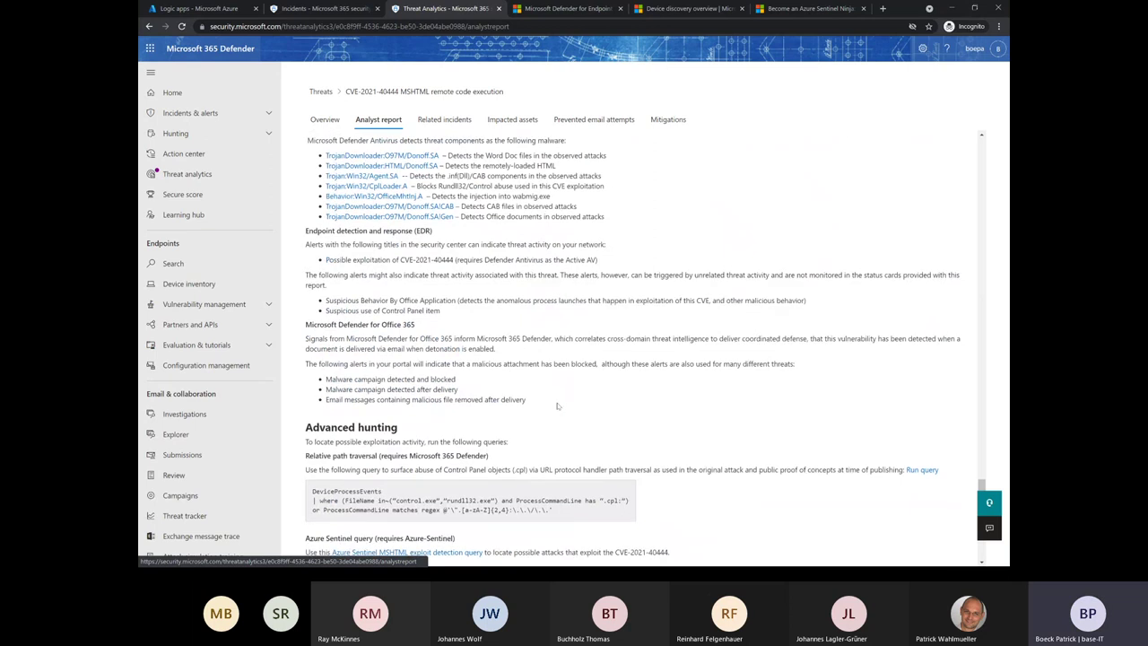
{"action": "scroll", "coordinate": [556, 406], "scroll_direction": "down", "scroll_amount": 3}
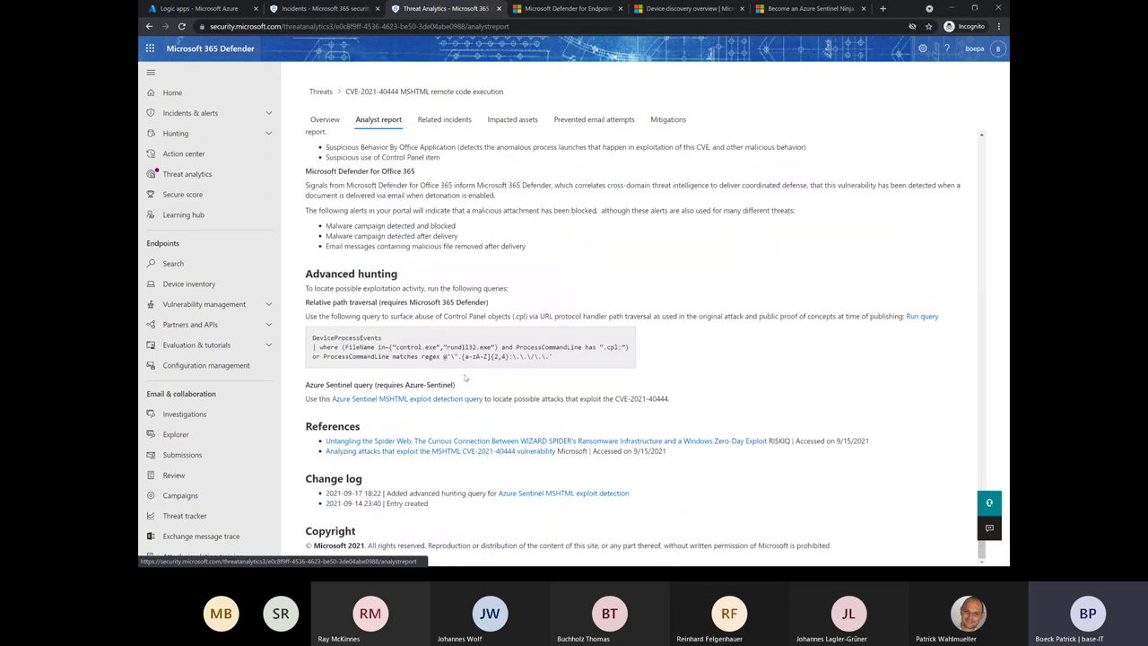
{"action": "left_click_drag", "start_coordinate": [313, 339], "coordinate": [484, 356]}
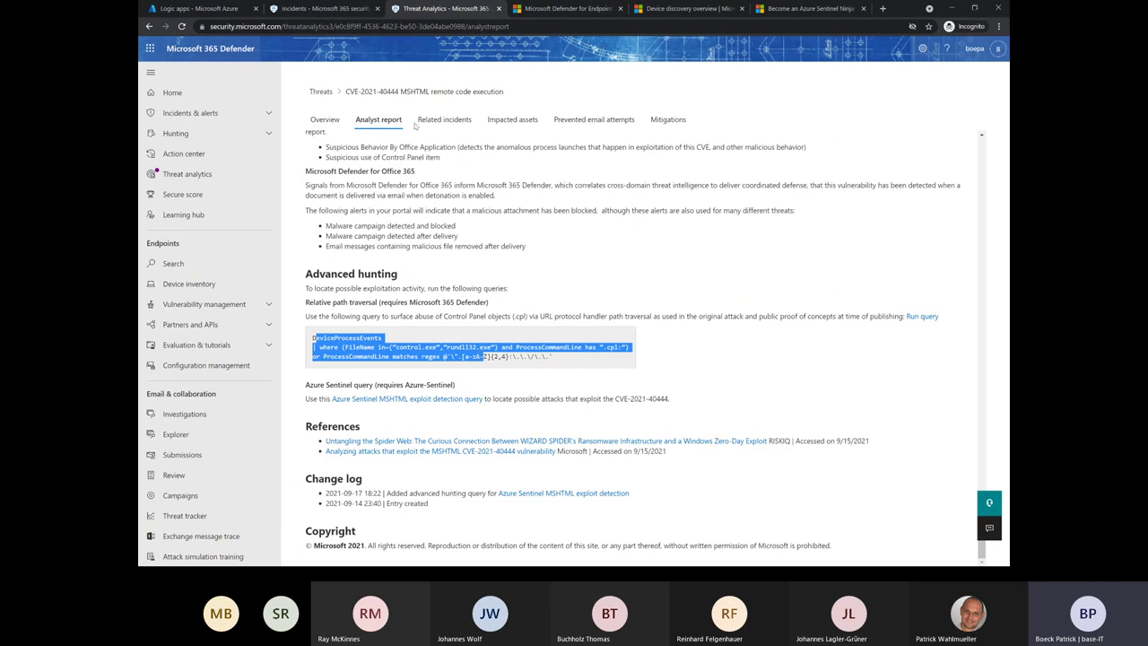
Step: View the Related incidents, Prevented email attempts and Mitigations tabs, then switch back to Teams
{"action": "left_click", "coordinate": [429, 119]}
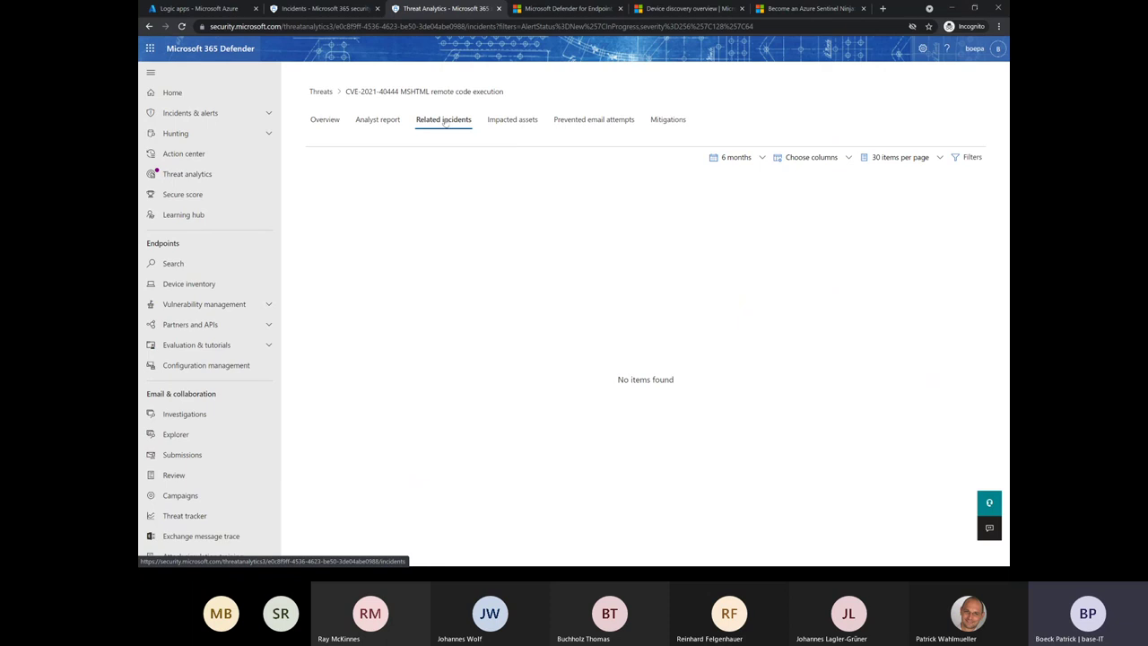
{"action": "left_click", "coordinate": [610, 120]}
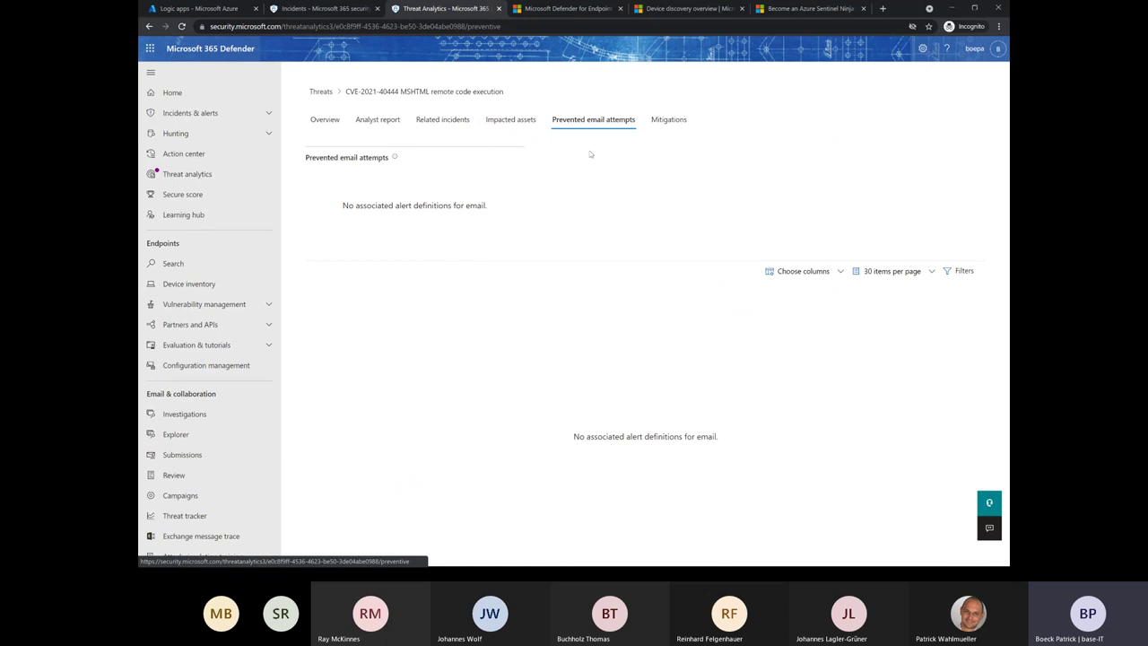
{"action": "left_click", "coordinate": [665, 120]}
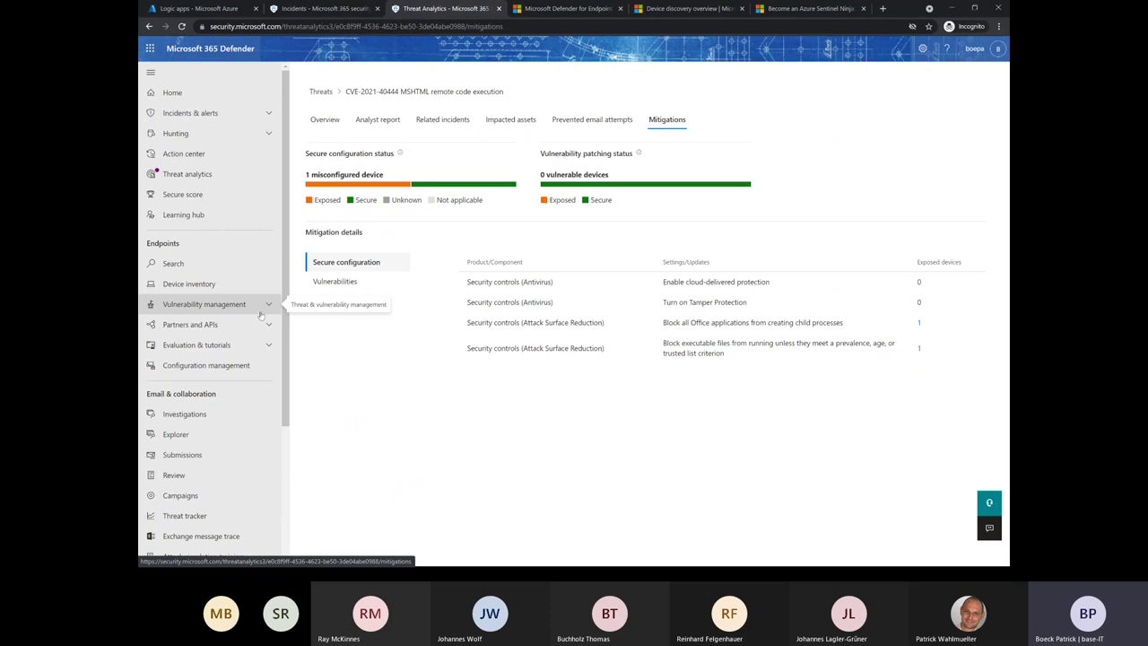
{"action": "key", "text": "alt+Tab"}
{"action": "key", "text": "alt+Tab"}
{"action": "key", "text": "alt+Tab"}
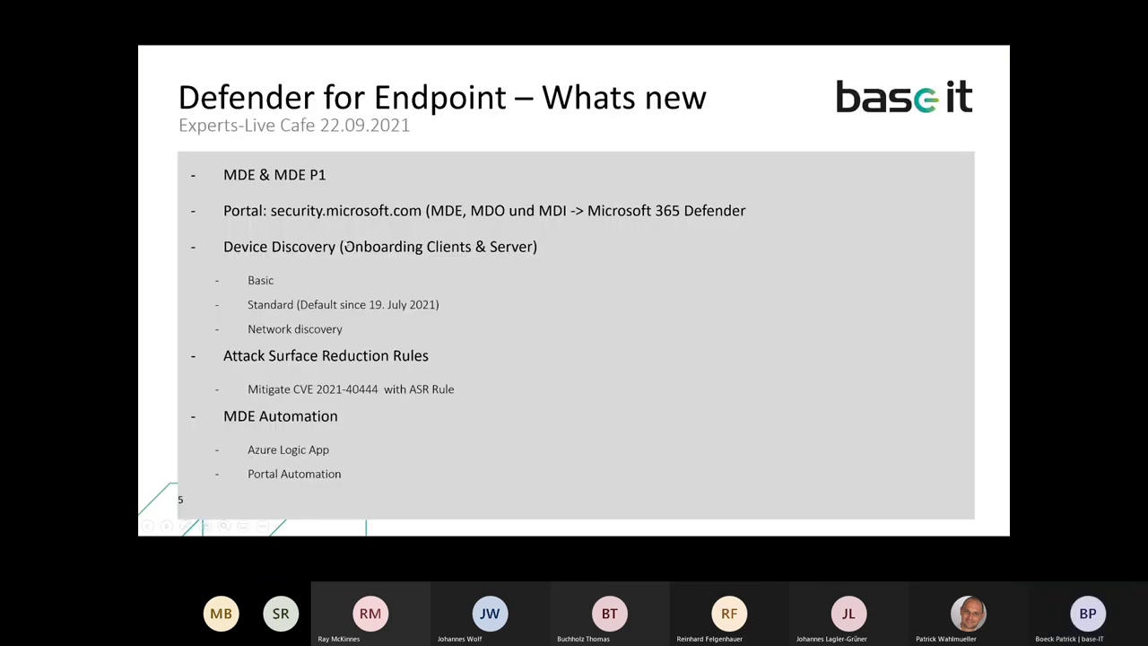
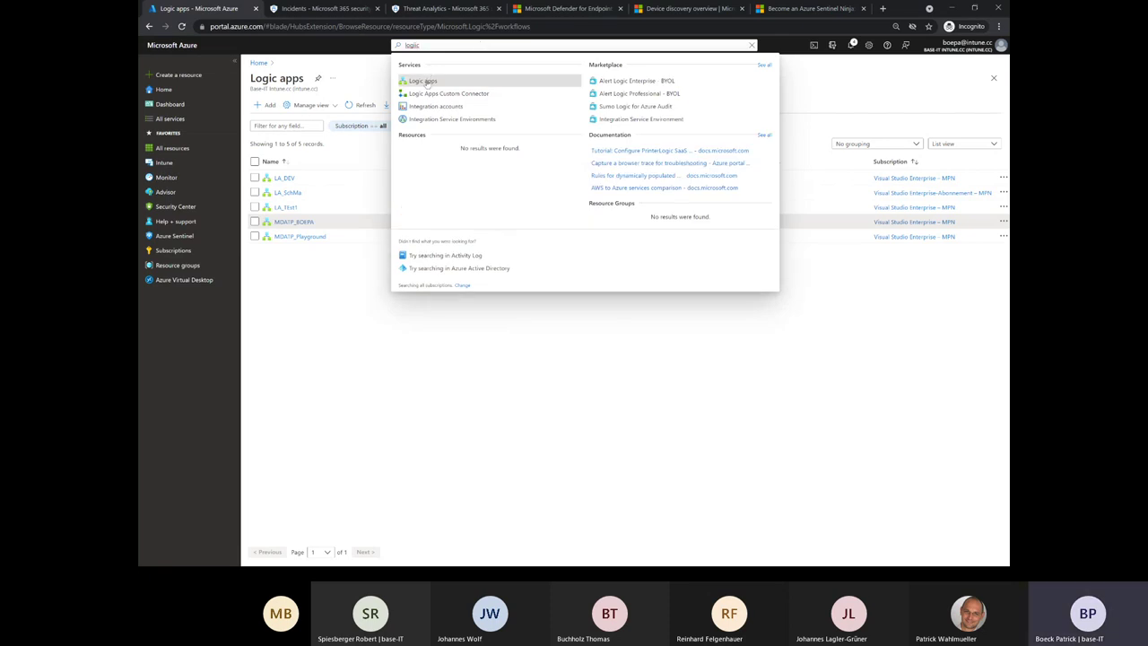
Step: Open the MDATP_BOEPA logic app in the designer and expand its WDATP alert trigger
{"action": "left_click", "coordinate": [278, 334]}
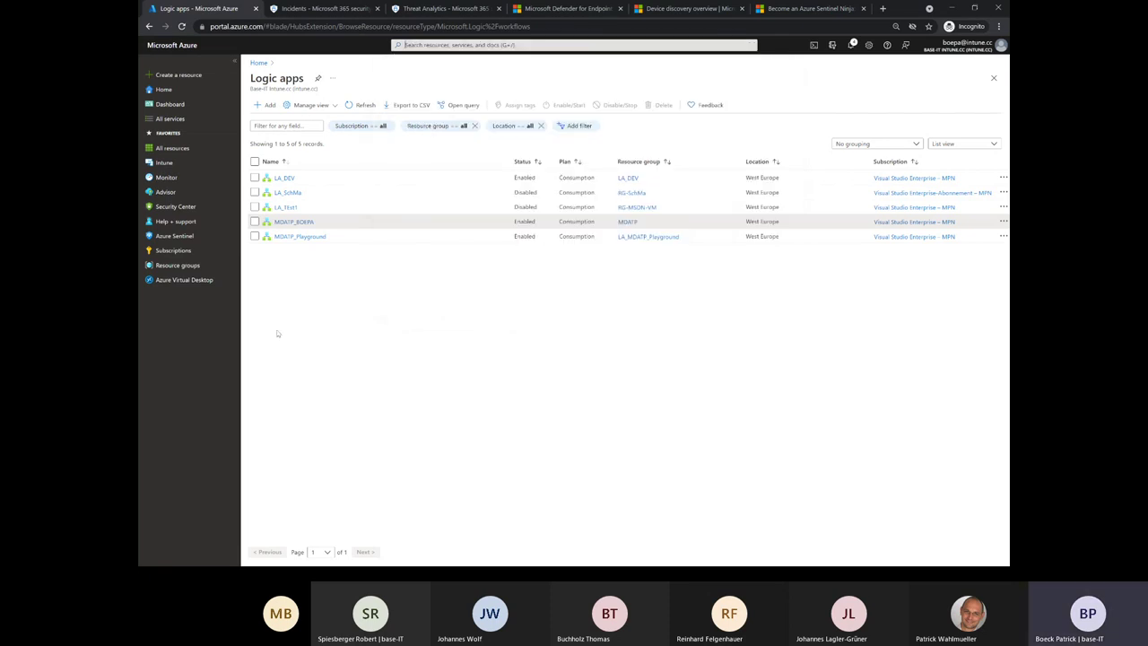
{"action": "left_click", "coordinate": [296, 222]}
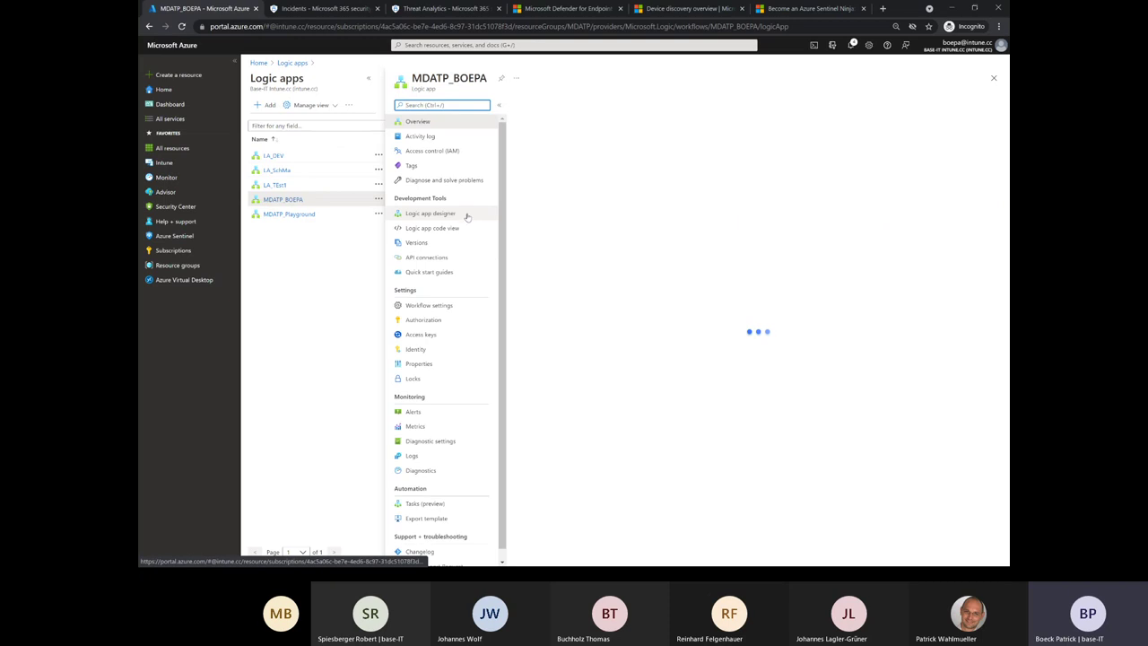
{"action": "left_click", "coordinate": [455, 213]}
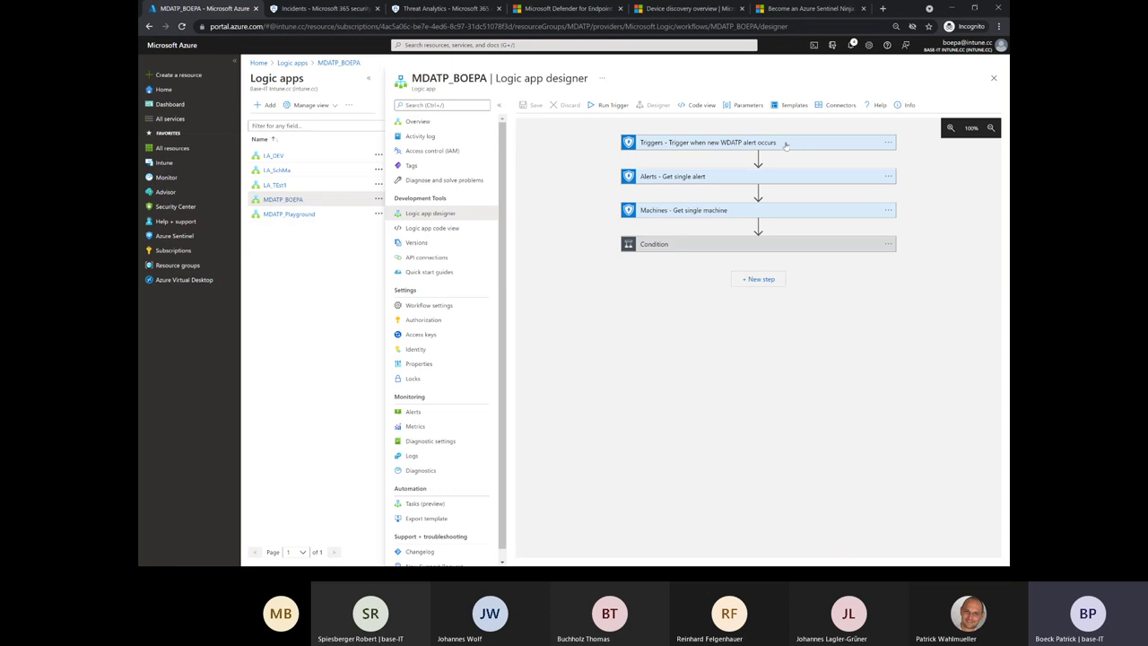
{"action": "left_click", "coordinate": [786, 143]}
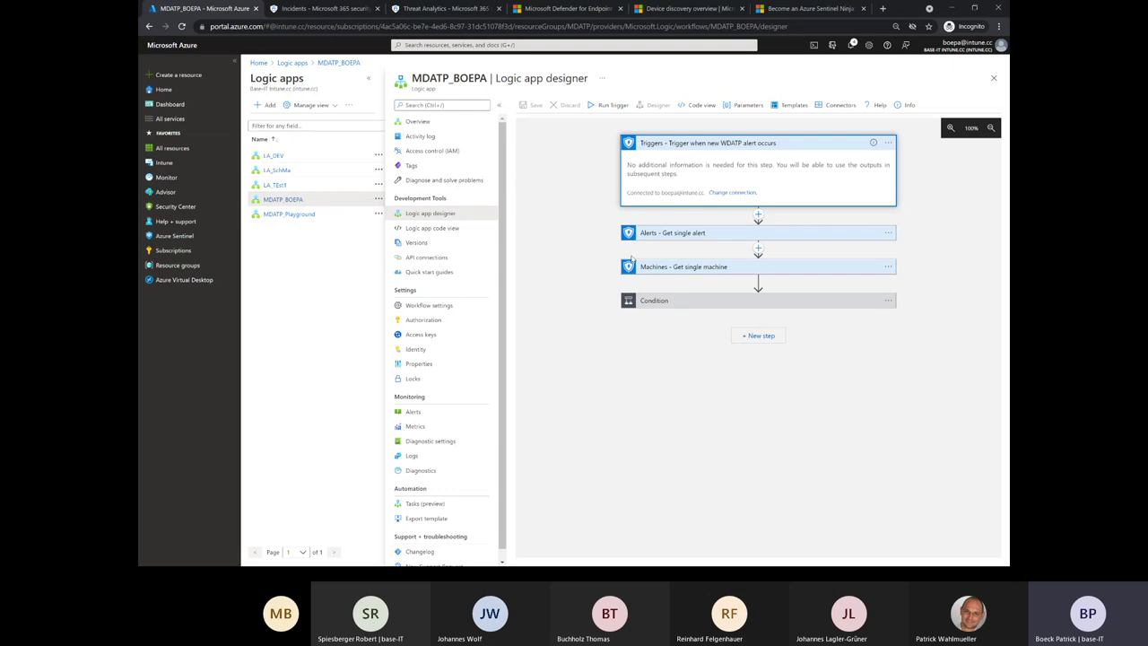
Step: Expand the Get single alert, Get single machine and Condition steps to reveal severity and Windows rules
{"action": "left_click", "coordinate": [742, 238]}
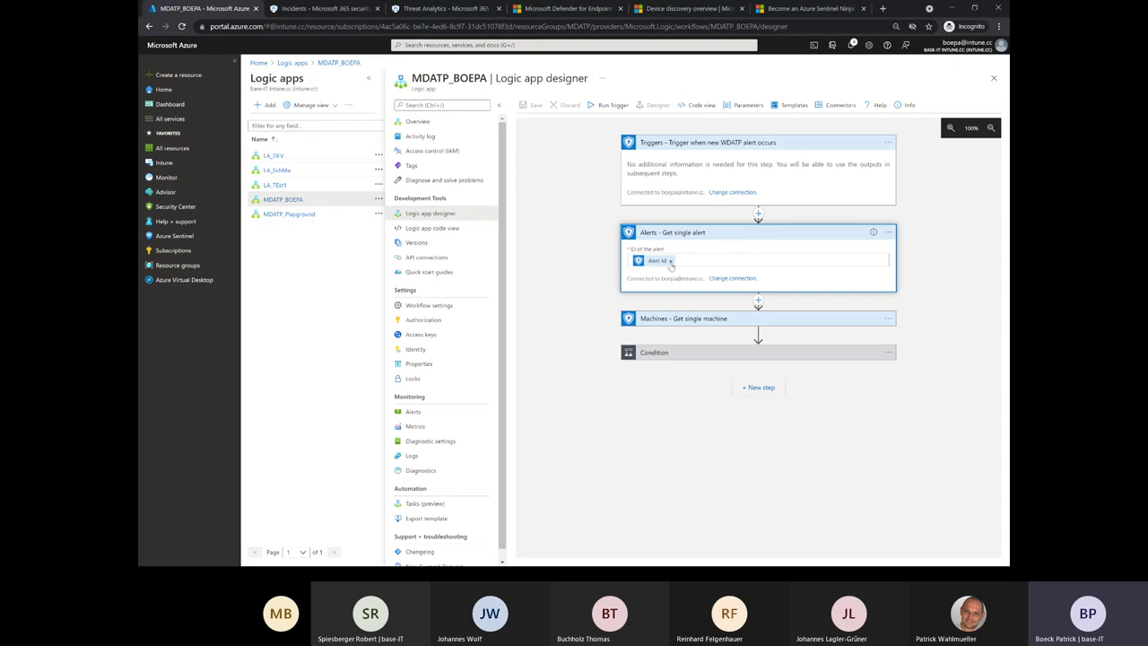
{"action": "left_click", "coordinate": [685, 320]}
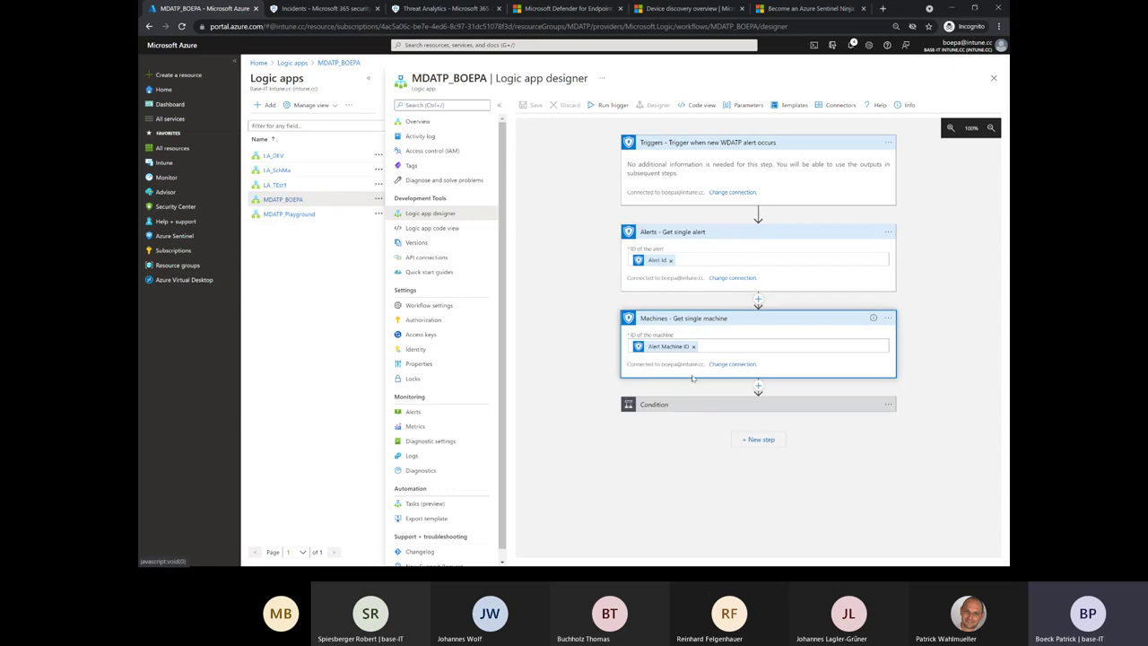
{"action": "left_click", "coordinate": [693, 402]}
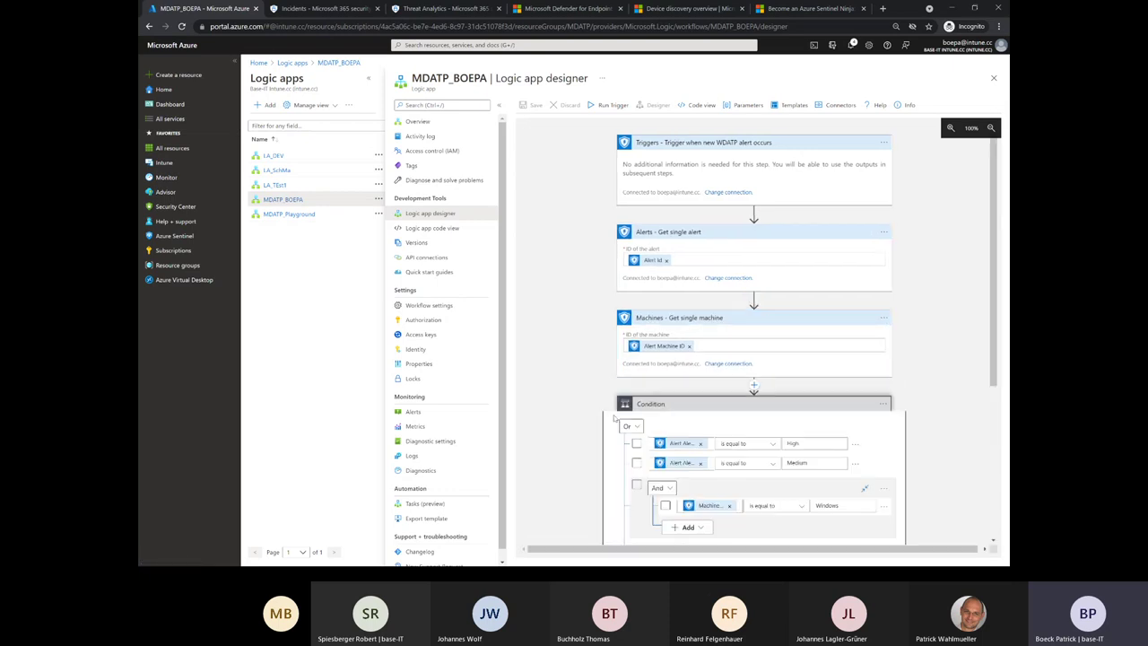
{"action": "scroll", "coordinate": [563, 410], "scroll_direction": "down", "scroll_amount": 1}
{"action": "scroll", "coordinate": [564, 410], "scroll_direction": "down", "scroll_amount": 1}
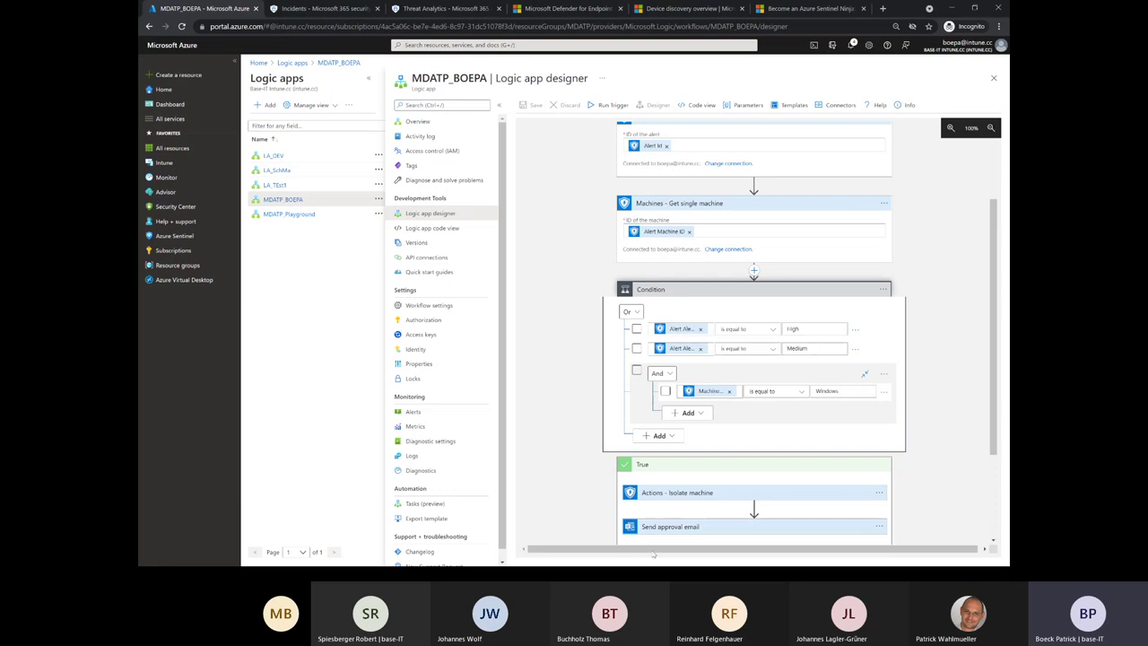
Step: Expand the True branch's Isolate machine action to show Full isolation and its comment
{"action": "left_click", "coordinate": [722, 495]}
{"action": "scroll", "coordinate": [587, 475], "scroll_direction": "down", "scroll_amount": 2}
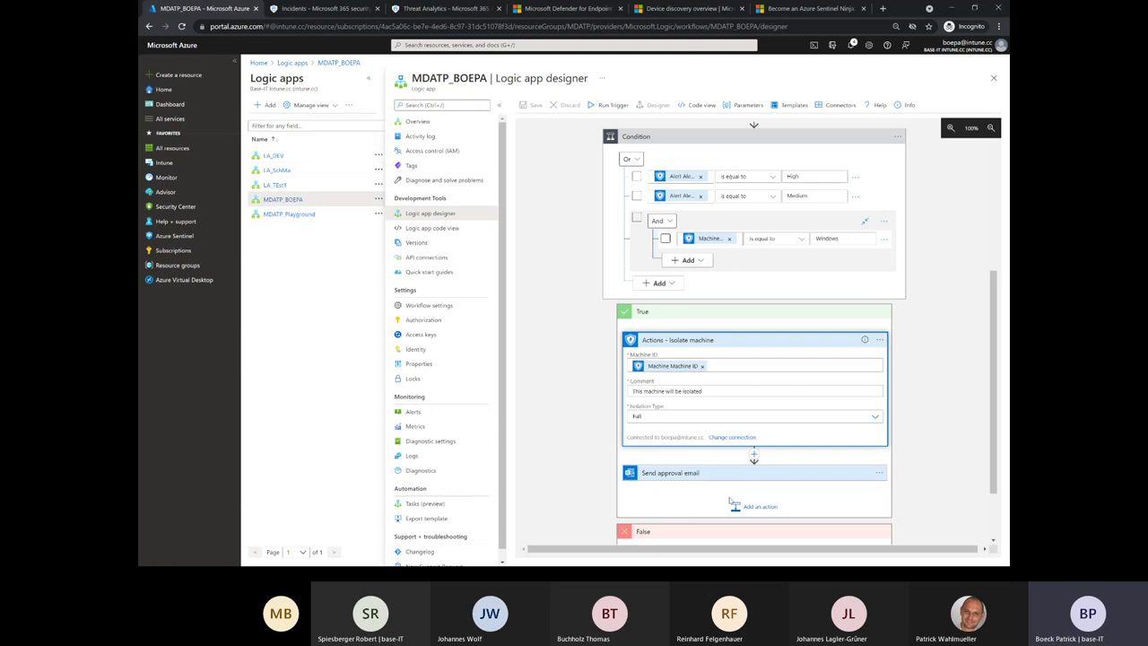
Step: Review the Send approval email step, then open Microsoft 365 Defender's Advanced hunting page
{"action": "left_click", "coordinate": [704, 475]}
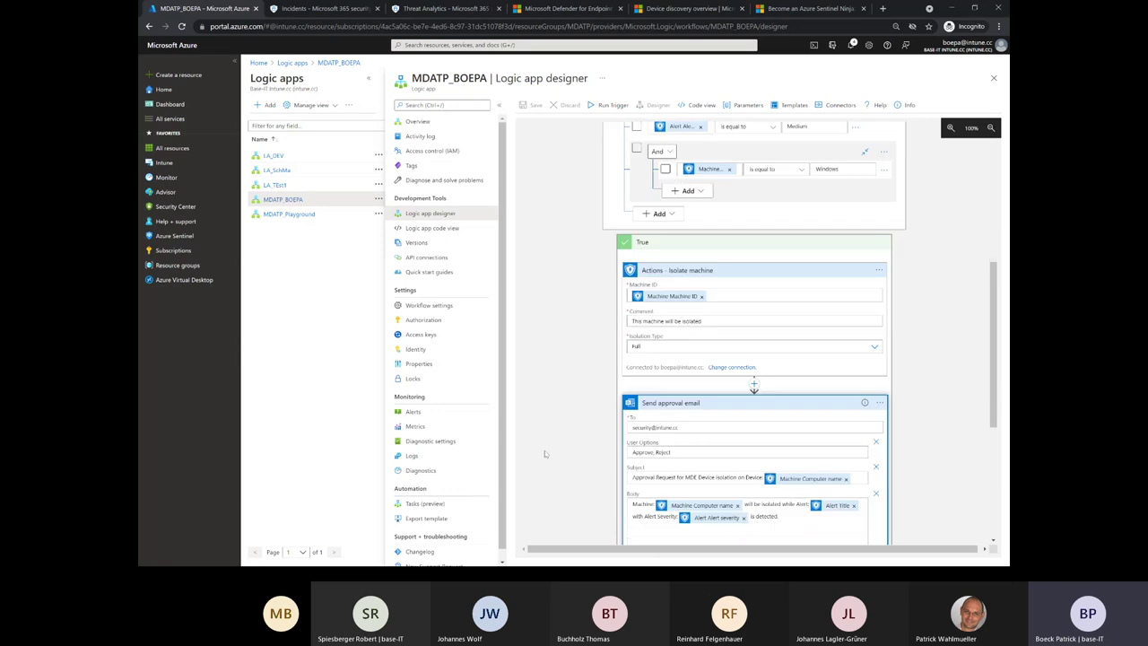
{"action": "scroll", "coordinate": [543, 454], "scroll_direction": "down", "scroll_amount": 1}
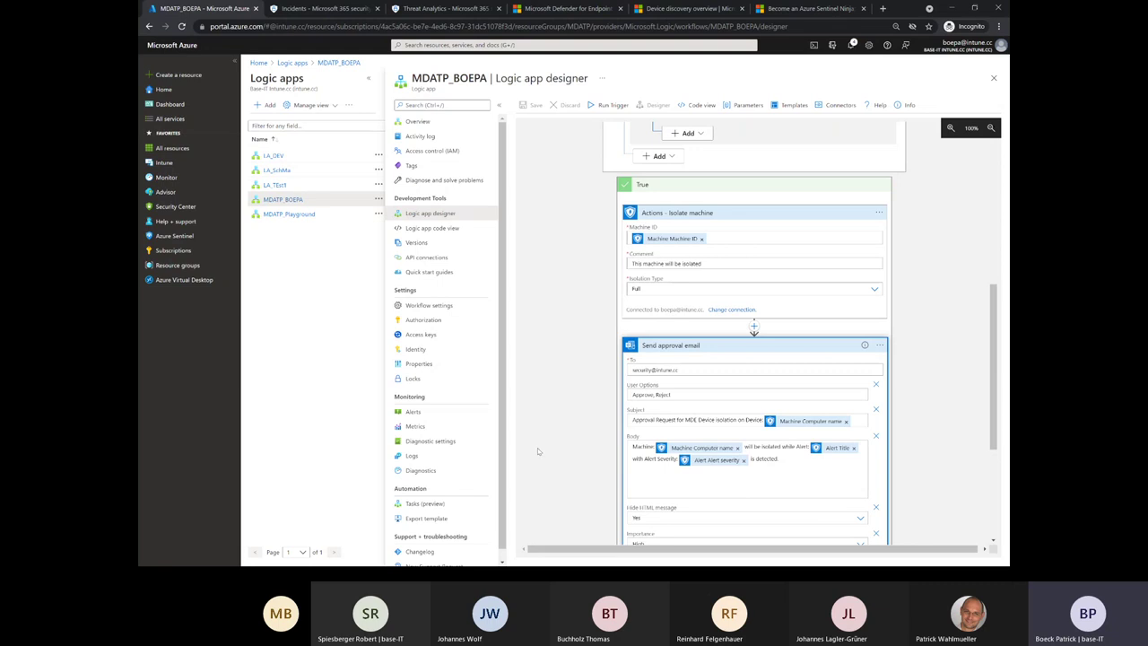
{"action": "scroll", "coordinate": [643, 442], "scroll_direction": "down", "scroll_amount": 3}
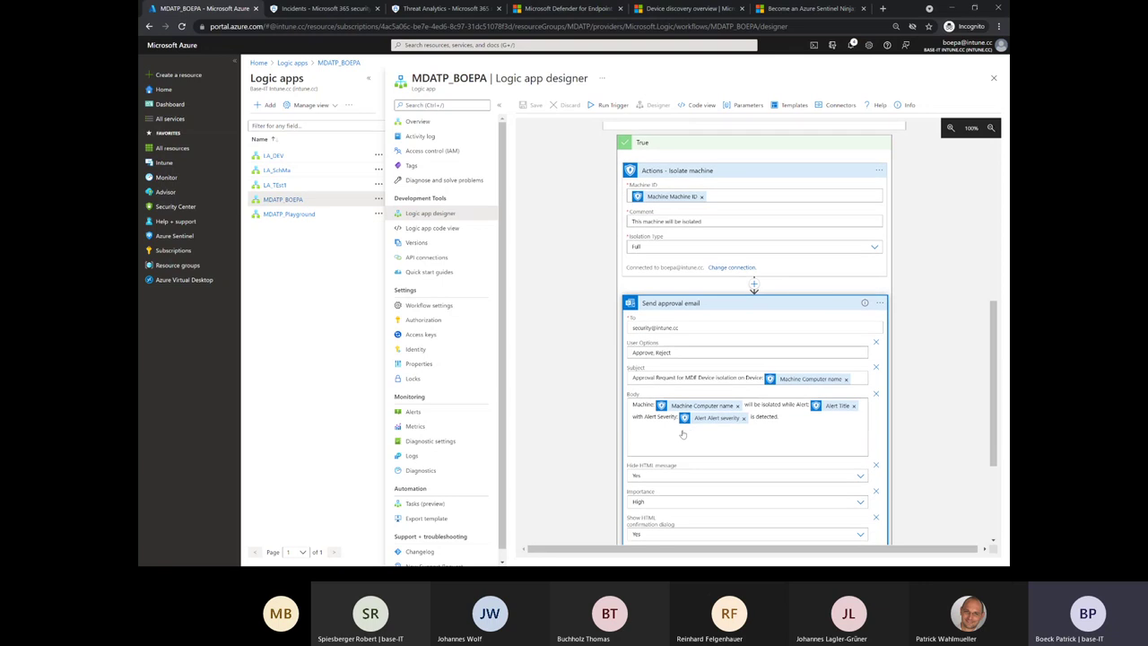
{"action": "scroll", "coordinate": [643, 441], "scroll_direction": "down", "scroll_amount": 1}
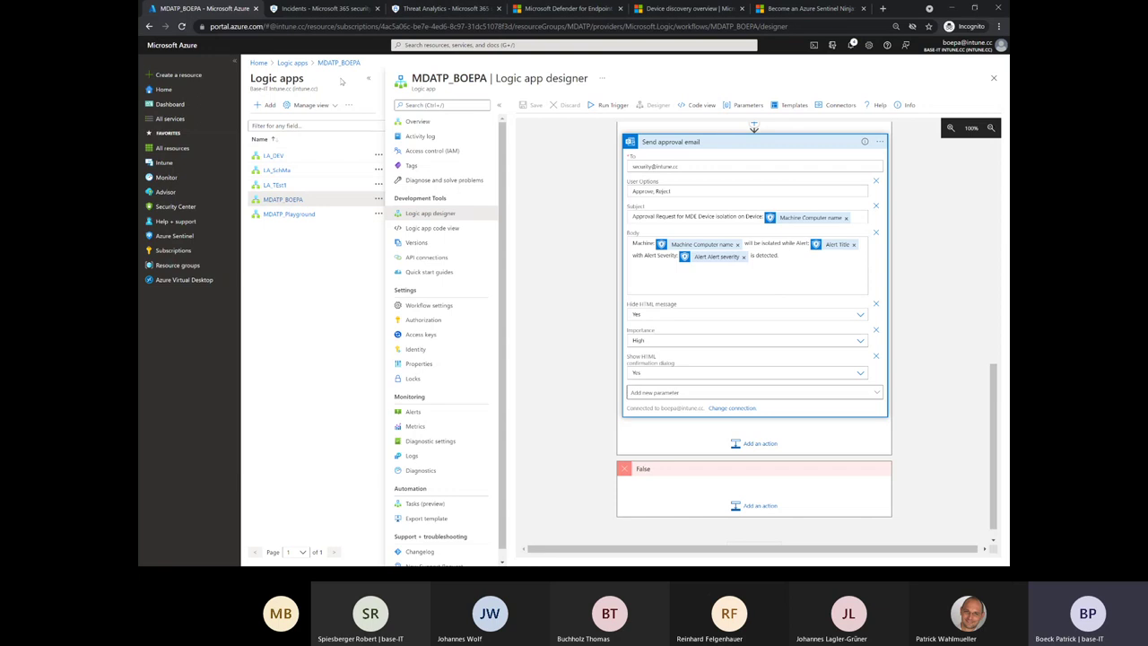
{"action": "left_click", "coordinate": [330, 9]}
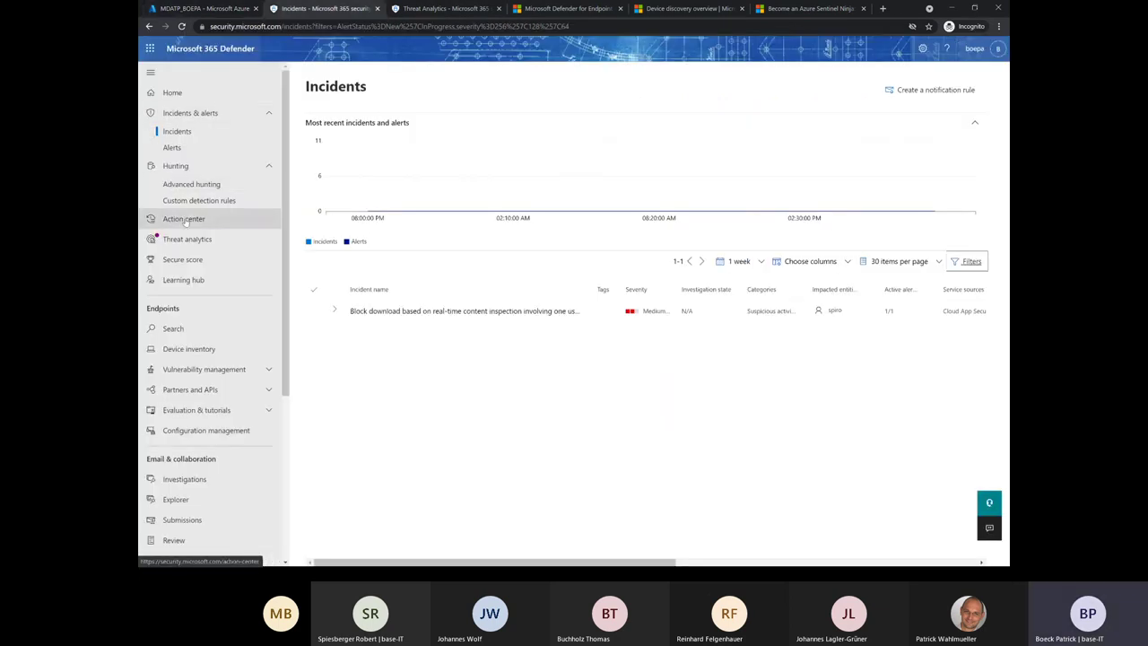
{"action": "left_click", "coordinate": [207, 185]}
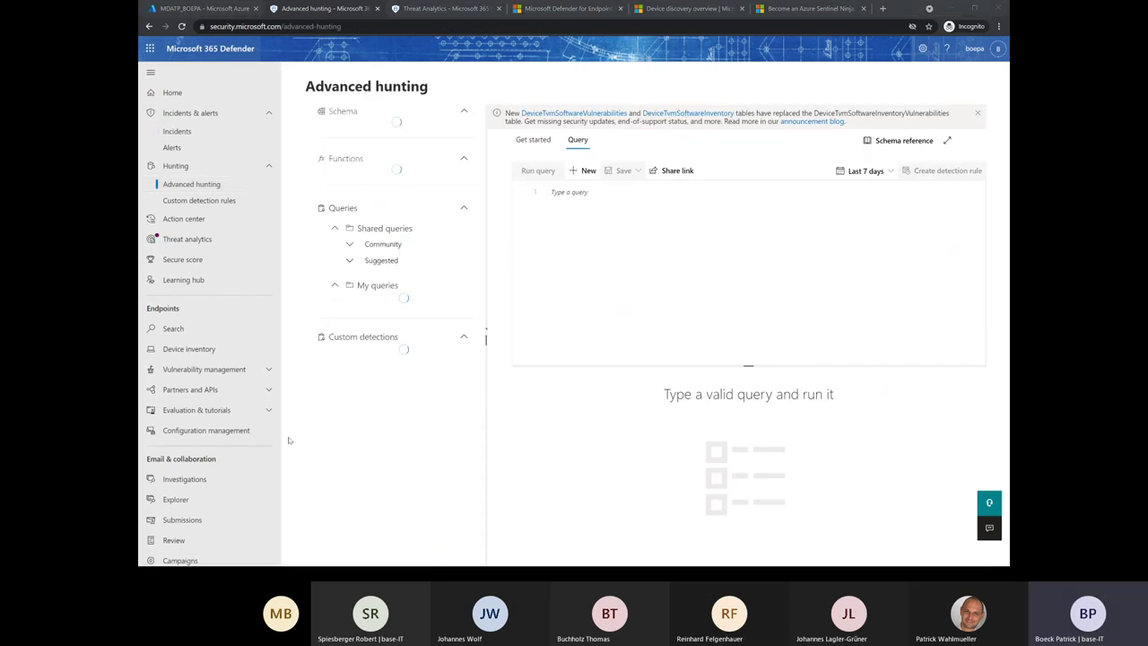
Step: Paste the five-line AntivirusDetection KQL query from Notepad into the editor and run it
{"action": "key", "text": "alt+Tab"}
{"action": "key", "text": "alt+Tab"}
{"action": "key", "text": "alt+Tab"}
{"action": "key", "text": "alt+Tab"}
{"action": "key", "text": "alt+Tab"}
{"action": "key", "text": "alt+Tab"}
{"action": "key", "text": "alt+Tab"}
{"action": "key", "text": "alt+Tab"}
{"action": "key", "text": "alt+Tab"}
{"action": "key", "text": "alt+Tab"}
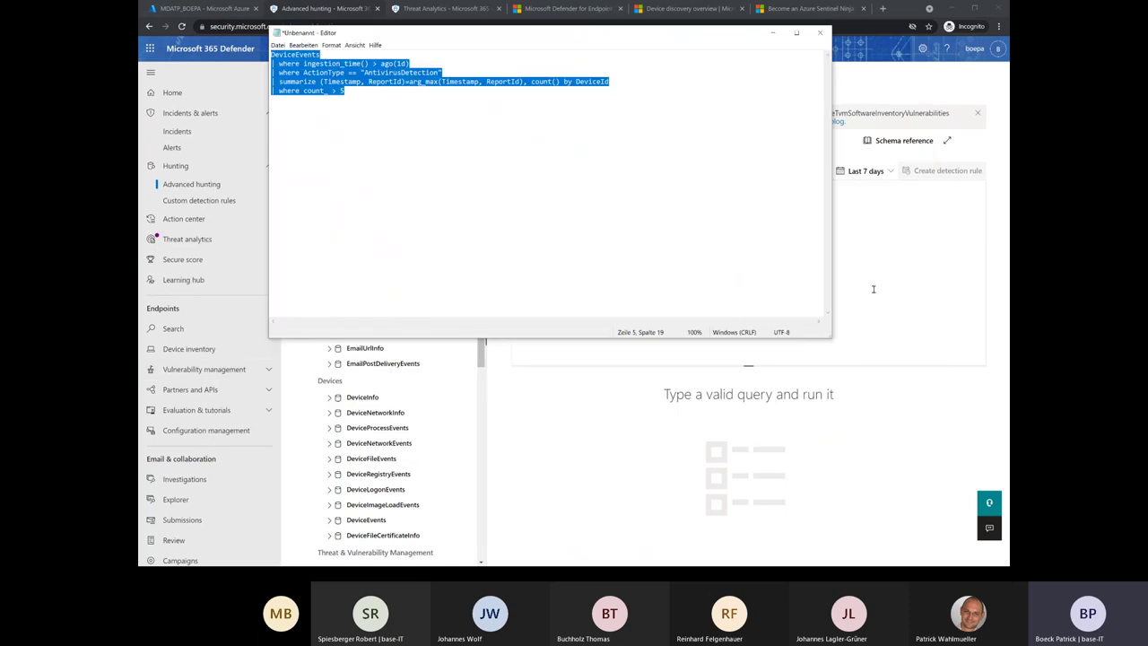
{"action": "key", "text": "alt+Tab"}
{"action": "type", "text": "DeviceEvents | where ingestion_time() > ago(1d) | where ActionType == \"AntivirusDetection\" | summarize (Timestamp, ReportId)=arg_max(Timestamp, ReportId), count() by DeviceId | where count_ > 5"}
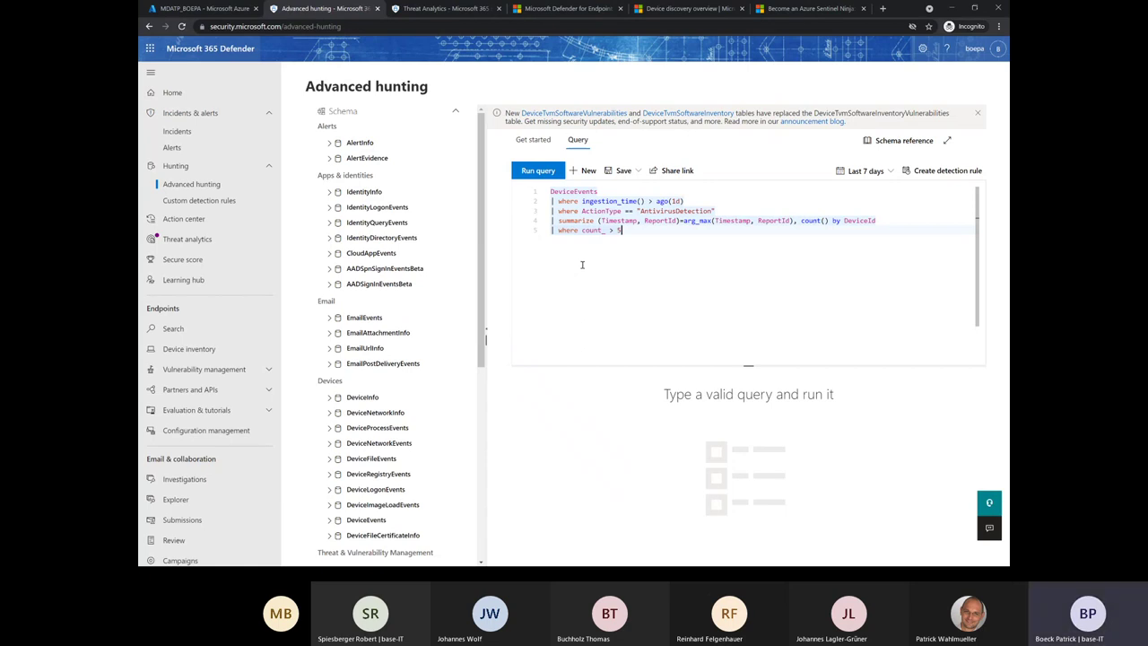
{"action": "left_click", "coordinate": [538, 170]}
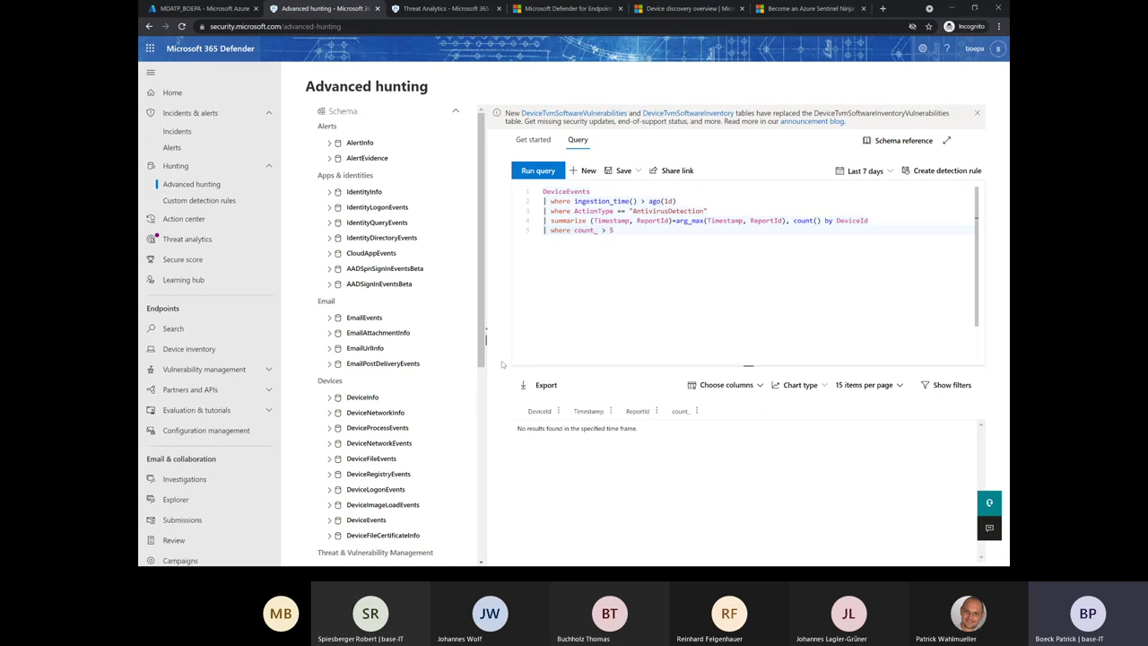
Step: Expand the Community shared queries folder in the query list
{"action": "scroll", "coordinate": [372, 345], "scroll_direction": "down", "scroll_amount": 1}
{"action": "scroll", "coordinate": [374, 296], "scroll_direction": "up", "scroll_amount": 1}
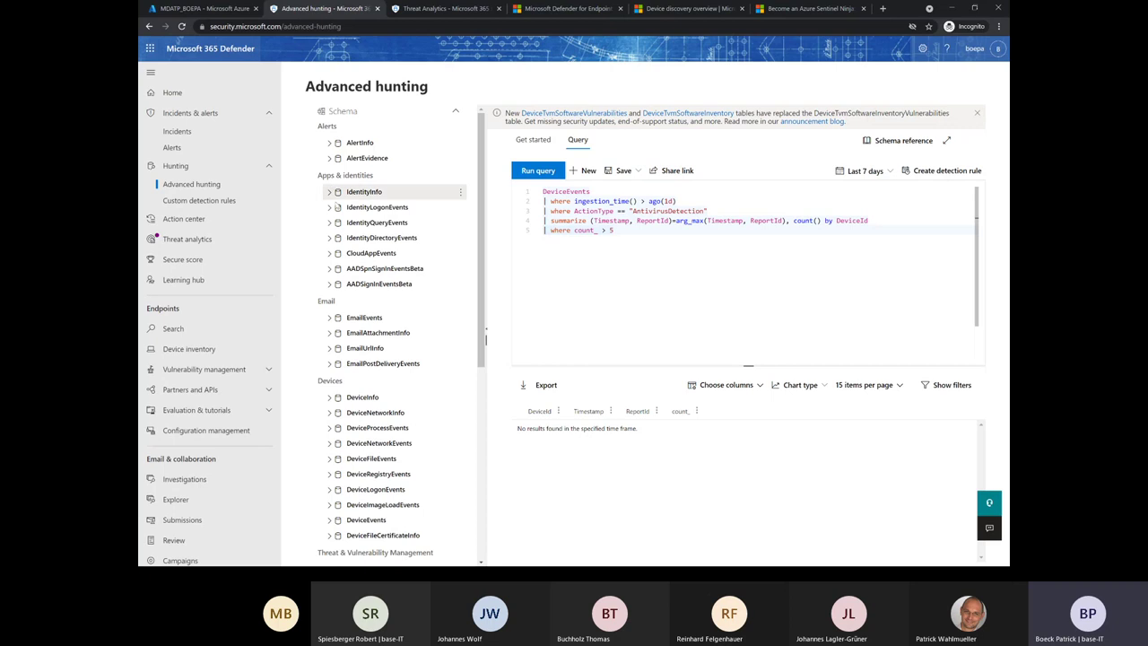
{"action": "scroll", "coordinate": [332, 191], "scroll_direction": "down", "scroll_amount": 4}
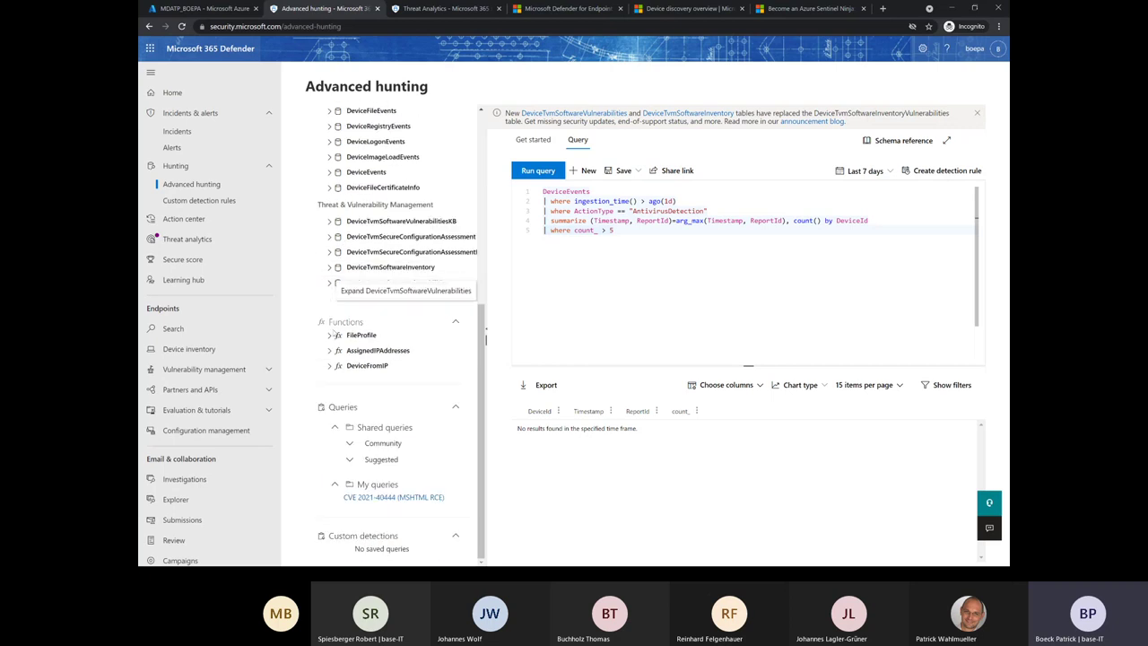
{"action": "left_click", "coordinate": [349, 443]}
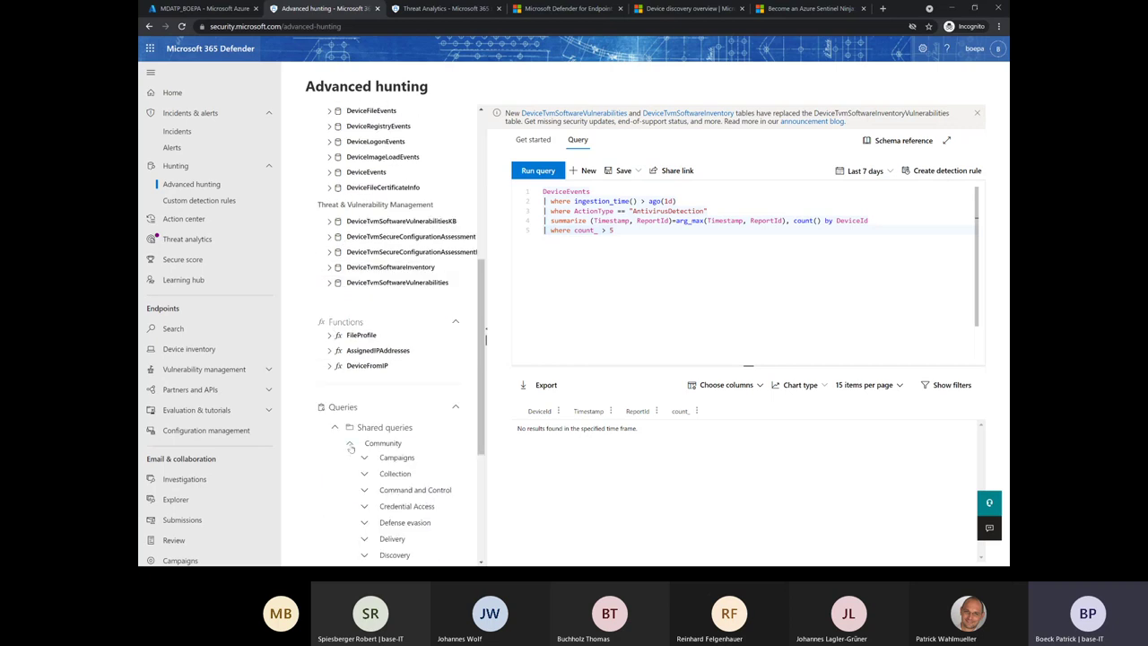
{"action": "scroll", "coordinate": [351, 448], "scroll_direction": "down", "scroll_amount": 4}
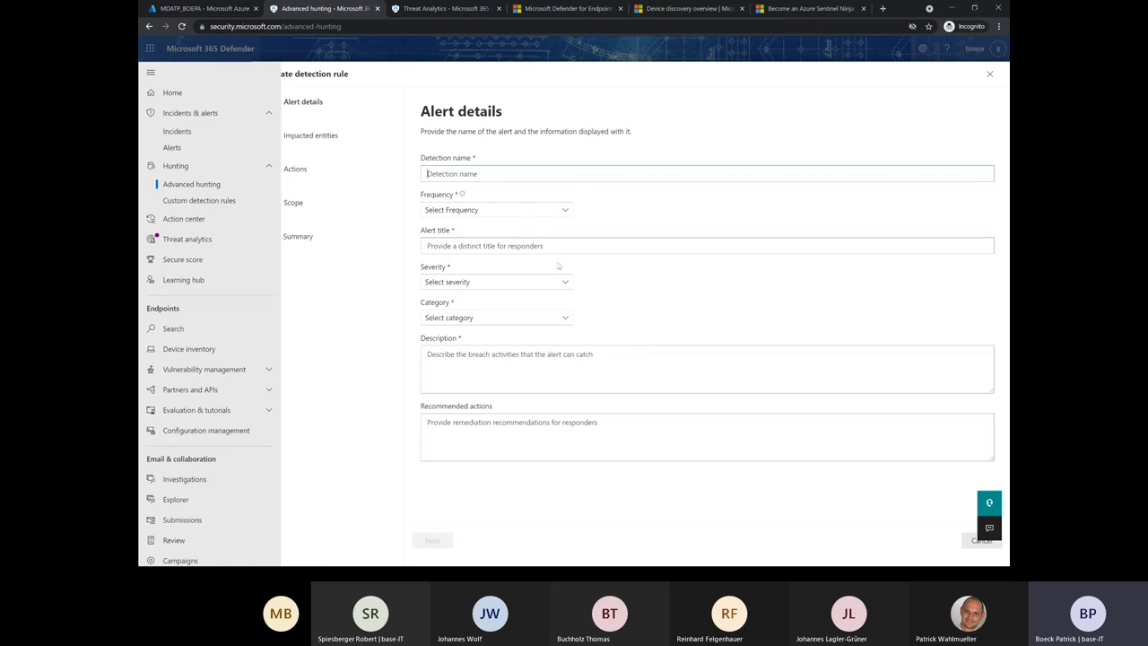
Step: Name the rule 'Detection Rule Demo', run it every hour, and title alerts 'Demo'
{"action": "type", "text": "Detectio"}
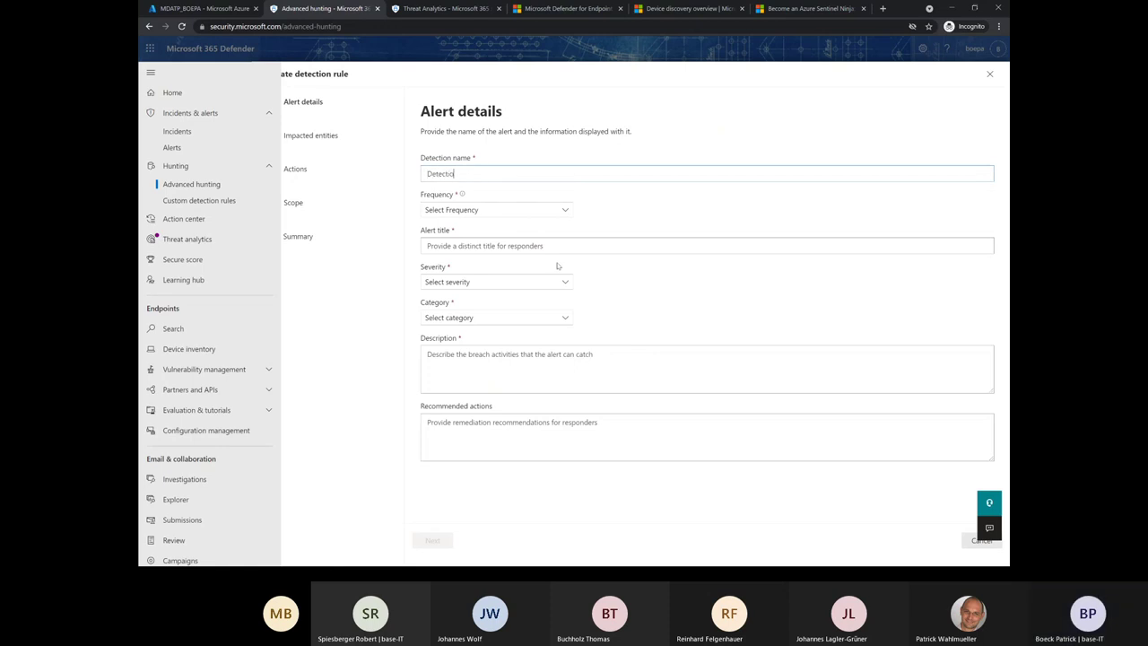
{"action": "type", "text": "n Rule Demo"}
{"action": "left_click", "coordinate": [492, 211]}
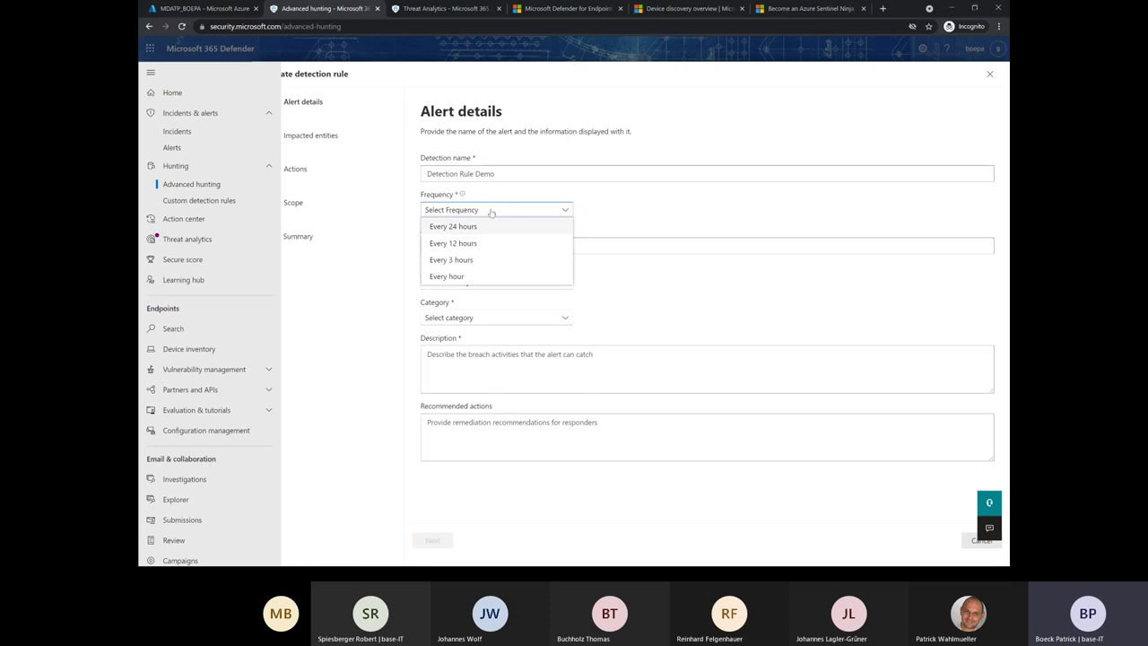
{"action": "left_click", "coordinate": [465, 278]}
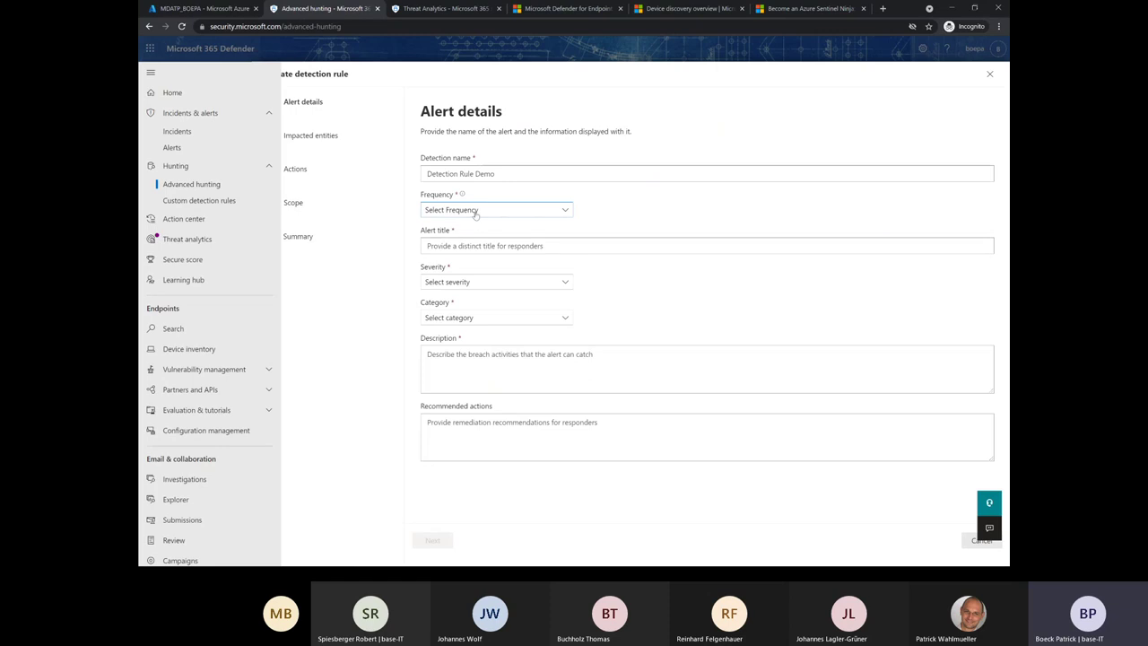
{"action": "left_click", "coordinate": [475, 212]}
{"action": "left_click", "coordinate": [593, 228]}
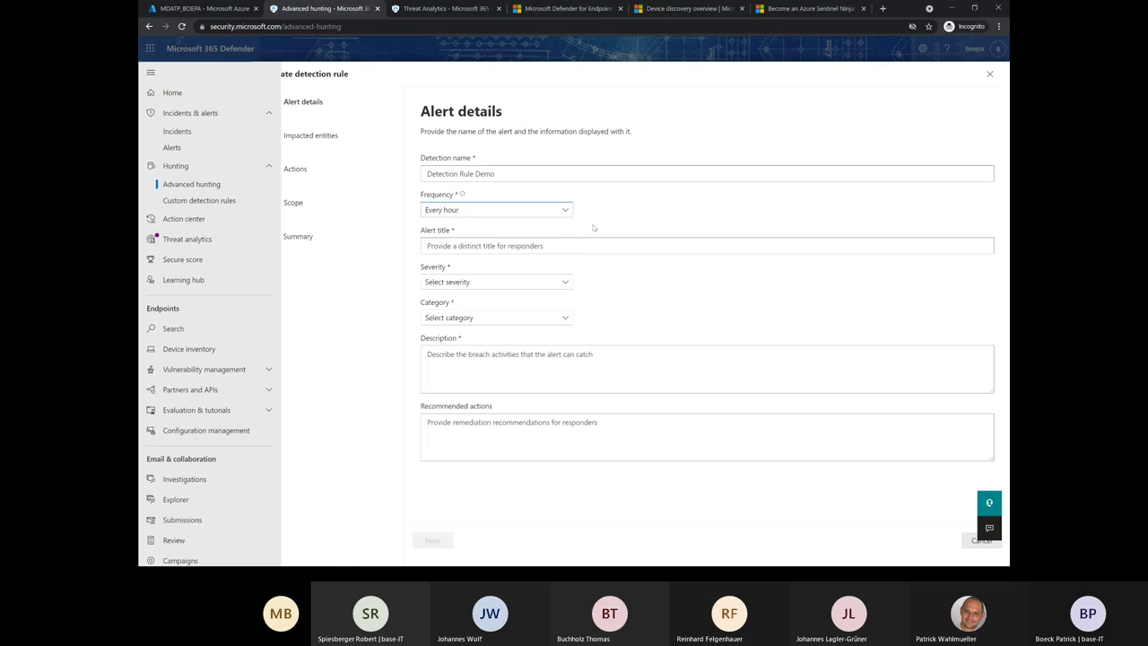
{"action": "left_click", "coordinate": [519, 247]}
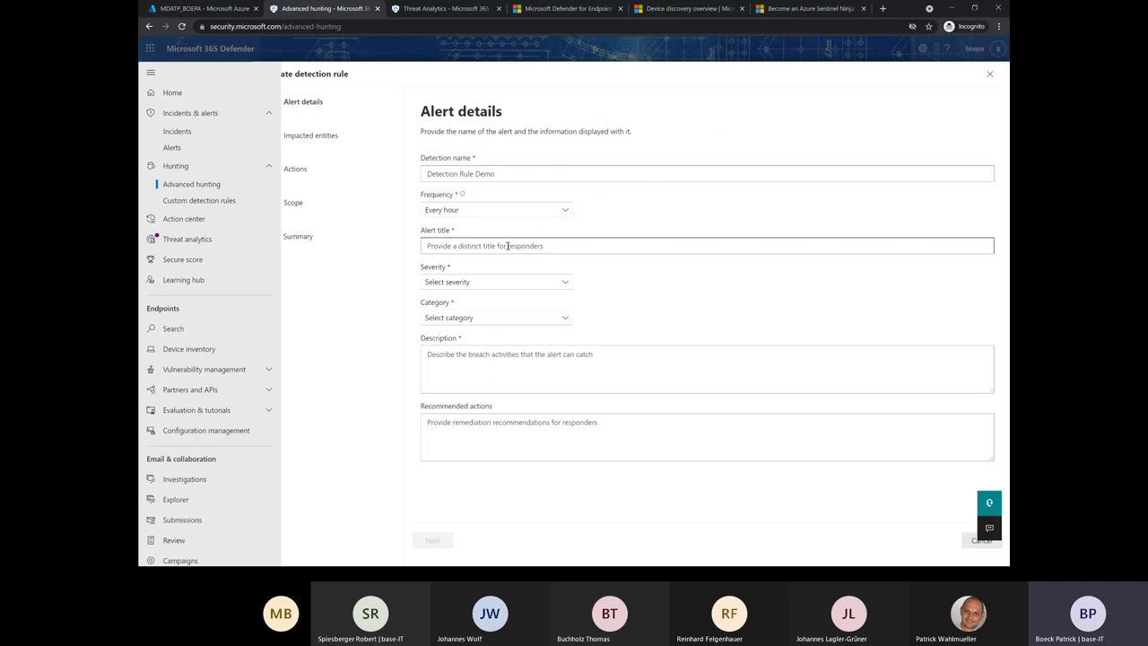
{"action": "type", "text": "Demo"}
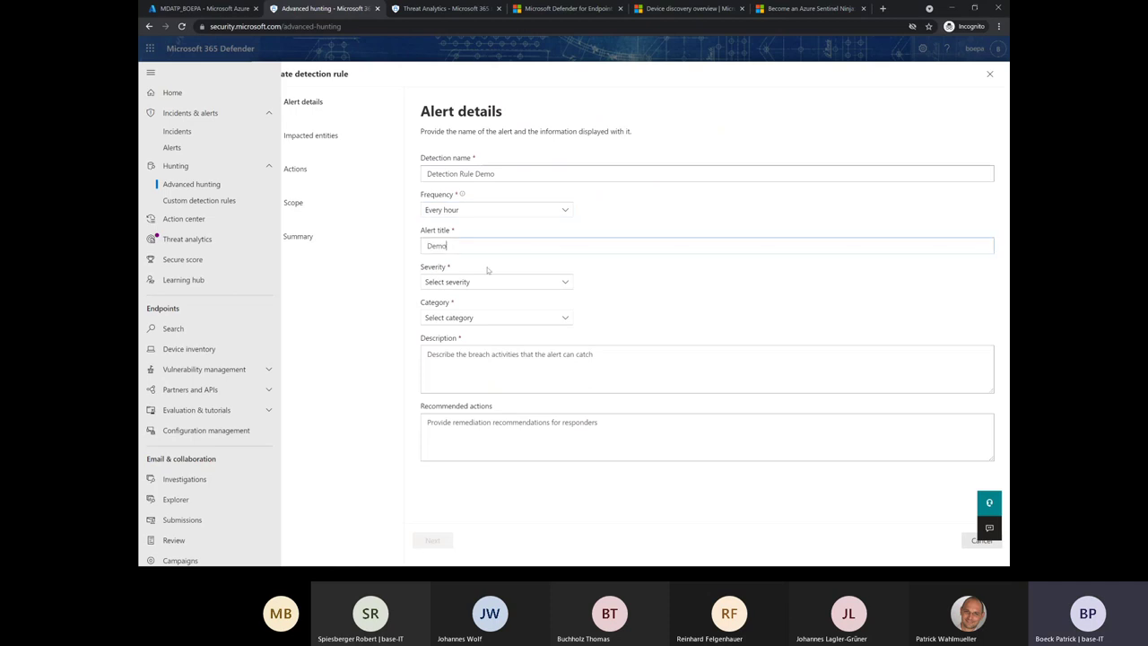
Step: Set alert severity High, category Credential access, and description 'test'
{"action": "left_click", "coordinate": [494, 282]}
{"action": "left_click", "coordinate": [453, 316]}
{"action": "left_click", "coordinate": [479, 321]}
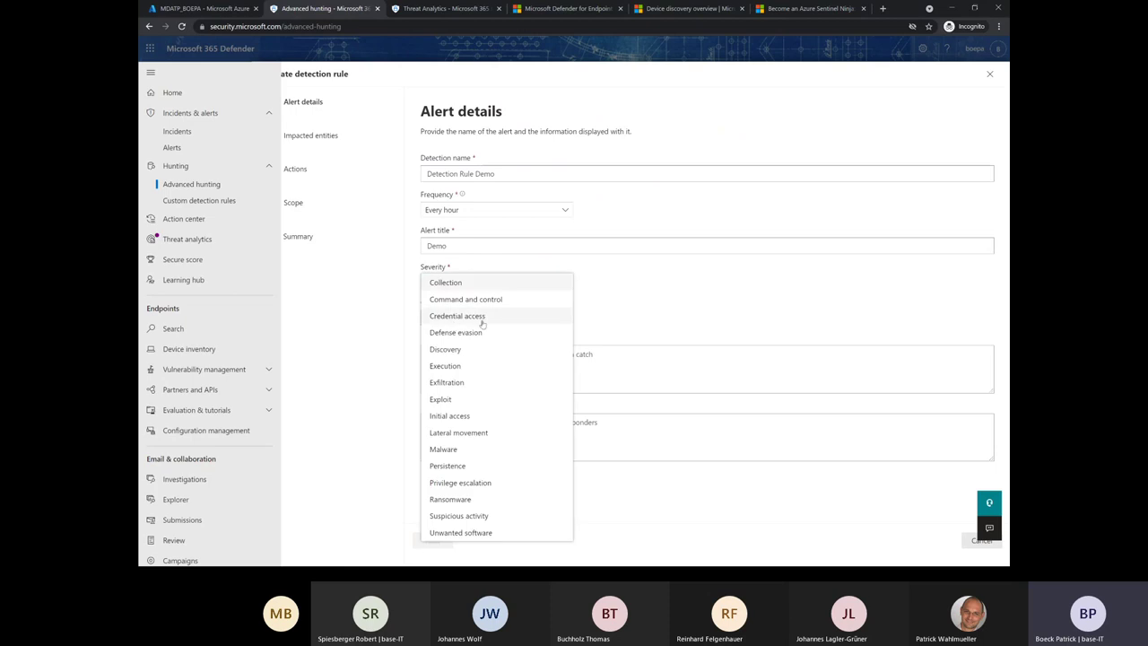
{"action": "key", "text": "Escape"}
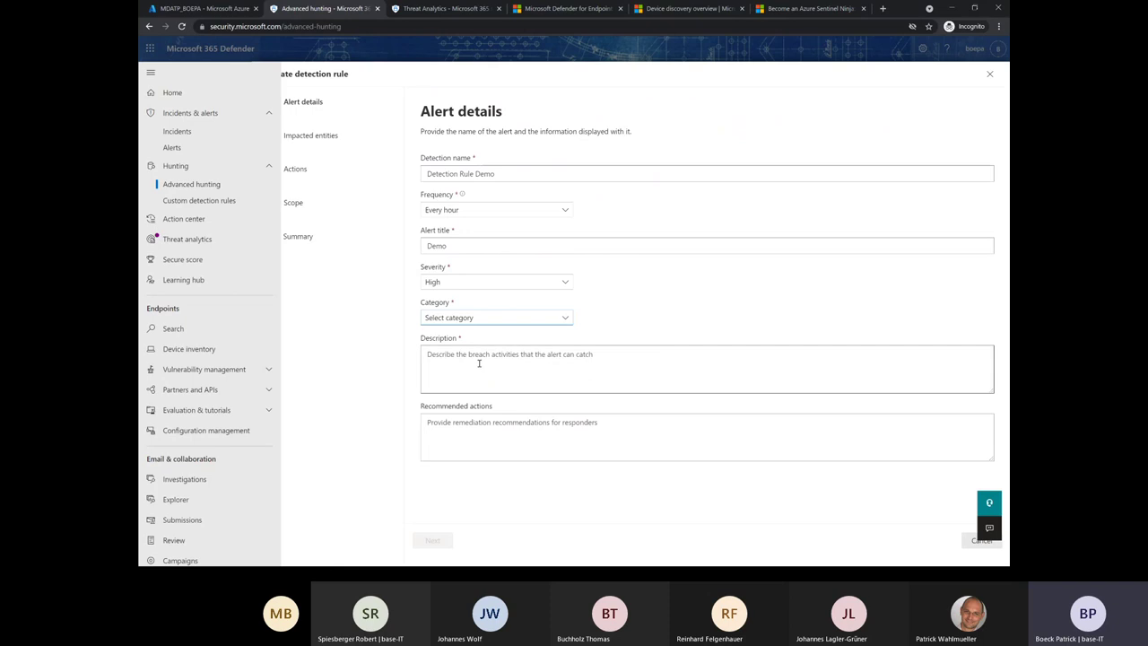
{"action": "left_click", "coordinate": [465, 411]}
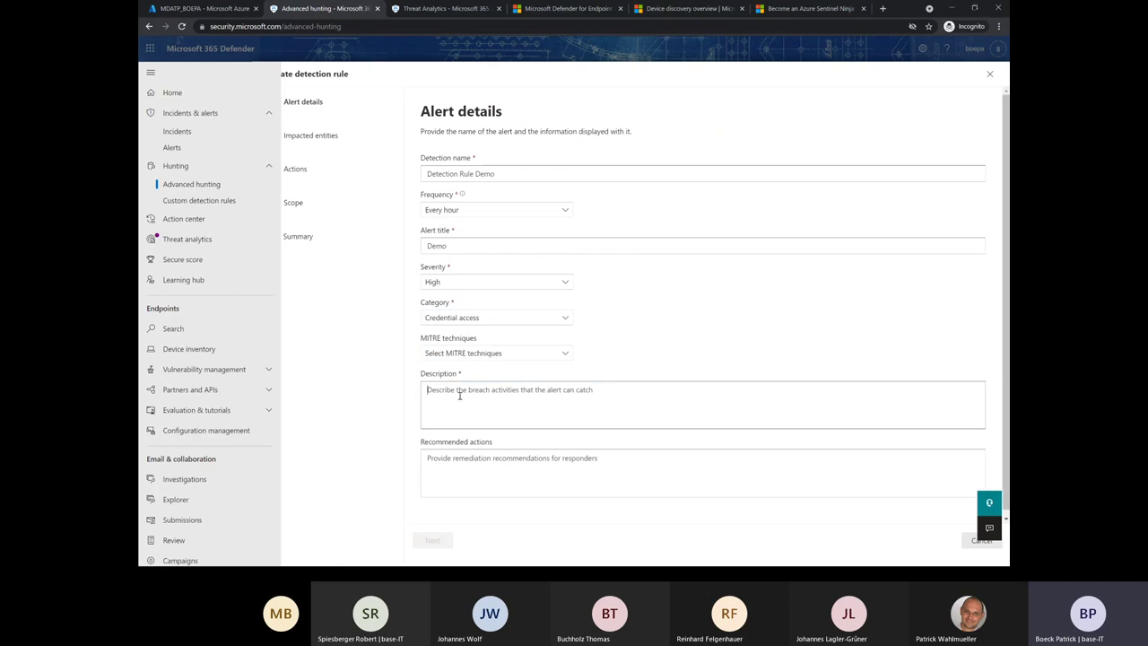
{"action": "type", "text": "test"}
{"action": "left_click", "coordinate": [500, 462]}
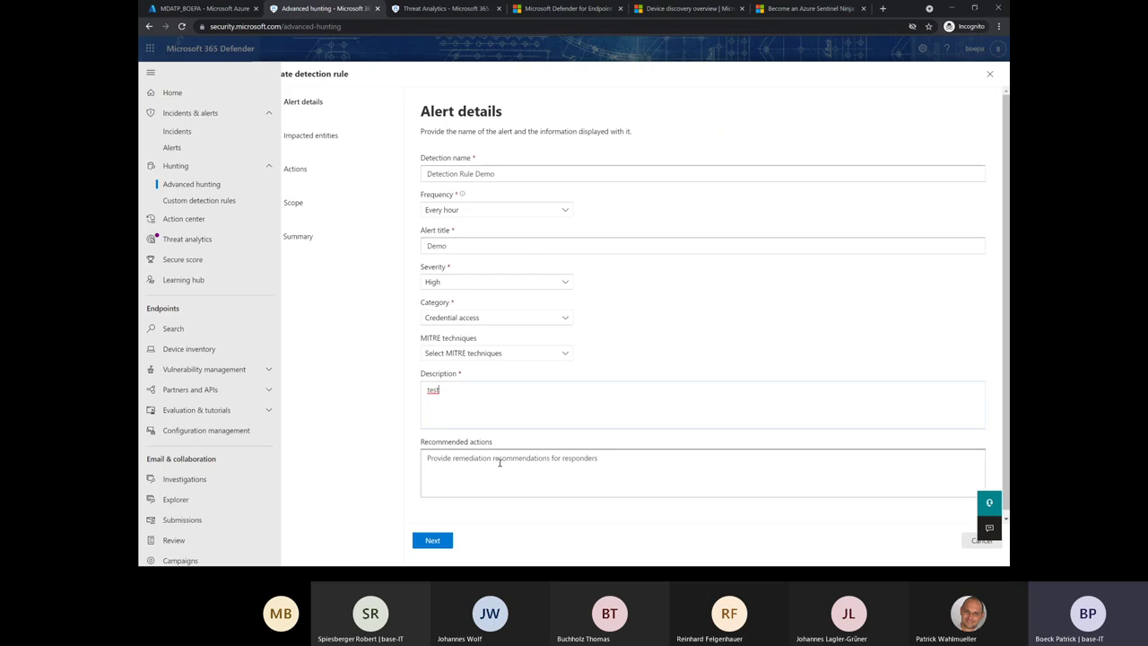
{"action": "left_click", "coordinate": [500, 461]}
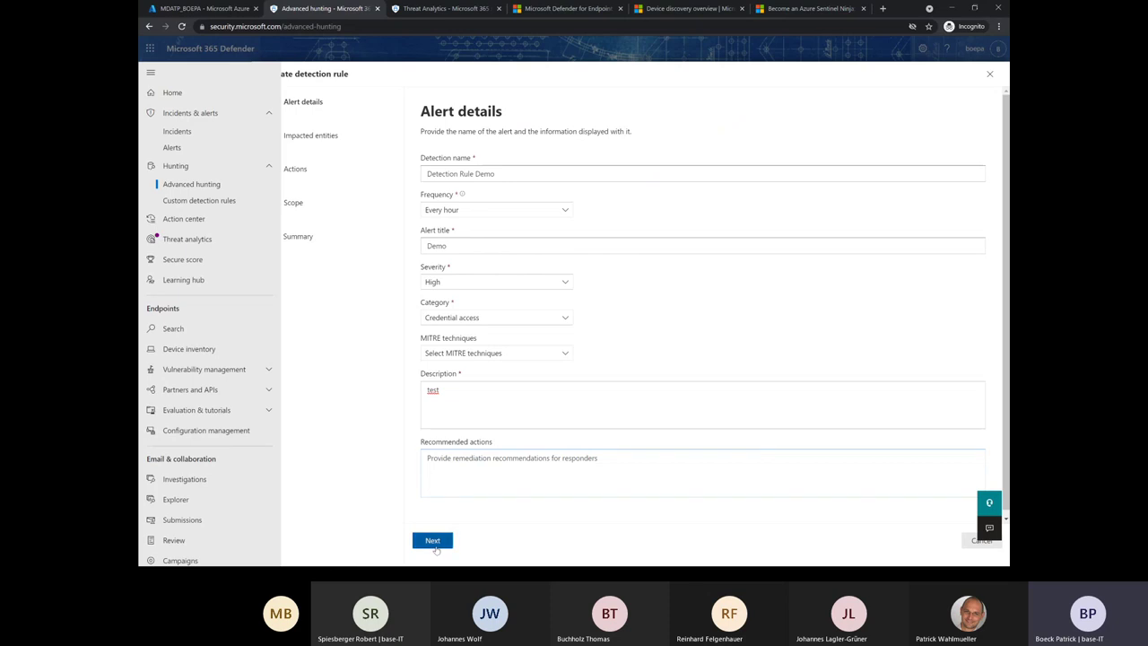
Step: Map the impacted Device entity to the DeviceId column
{"action": "left_click", "coordinate": [437, 544]}
{"action": "left_click", "coordinate": [424, 166]}
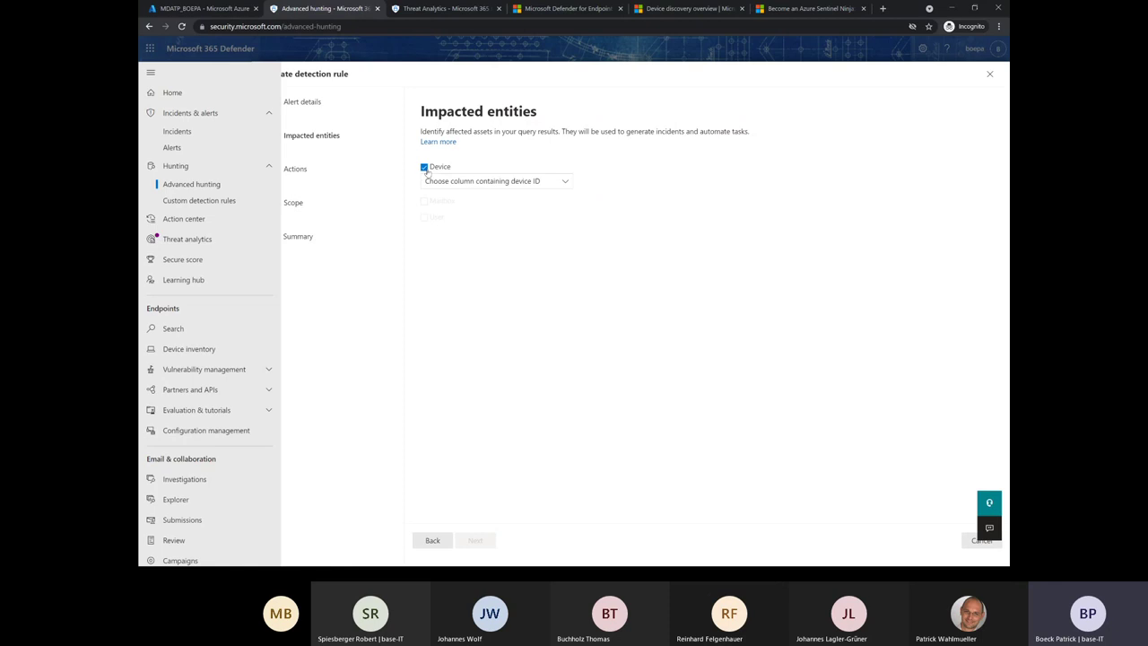
{"action": "left_click", "coordinate": [467, 177]}
{"action": "left_click", "coordinate": [453, 199]}
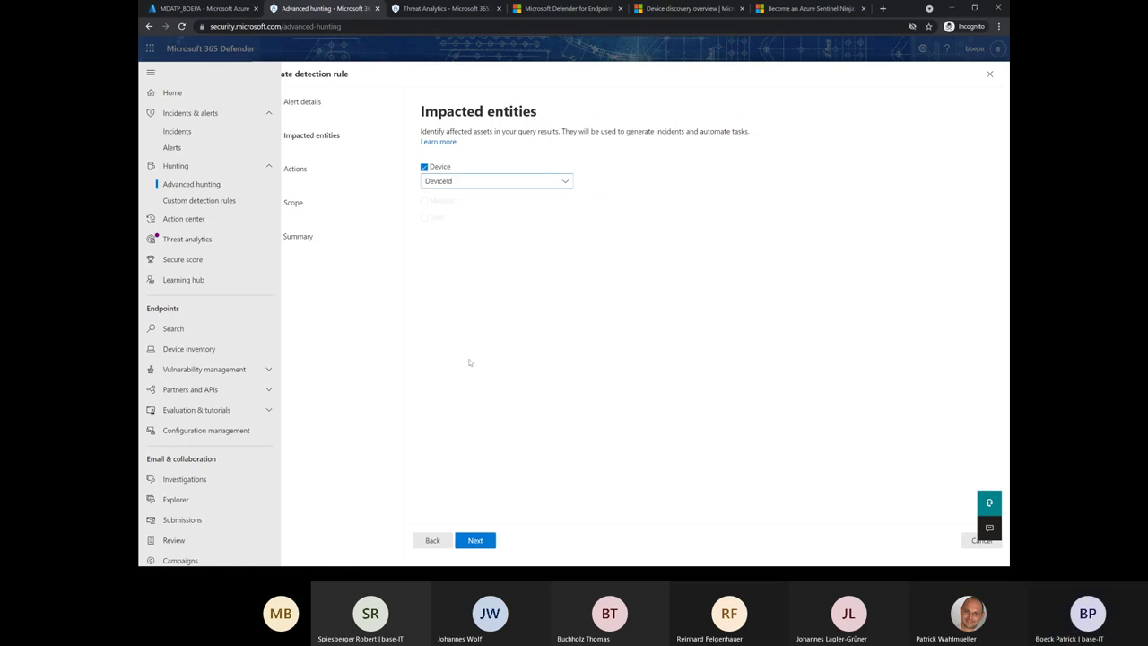
Step: Add the Isolate device action with Full isolation and move on to Scope
{"action": "left_click", "coordinate": [475, 541]}
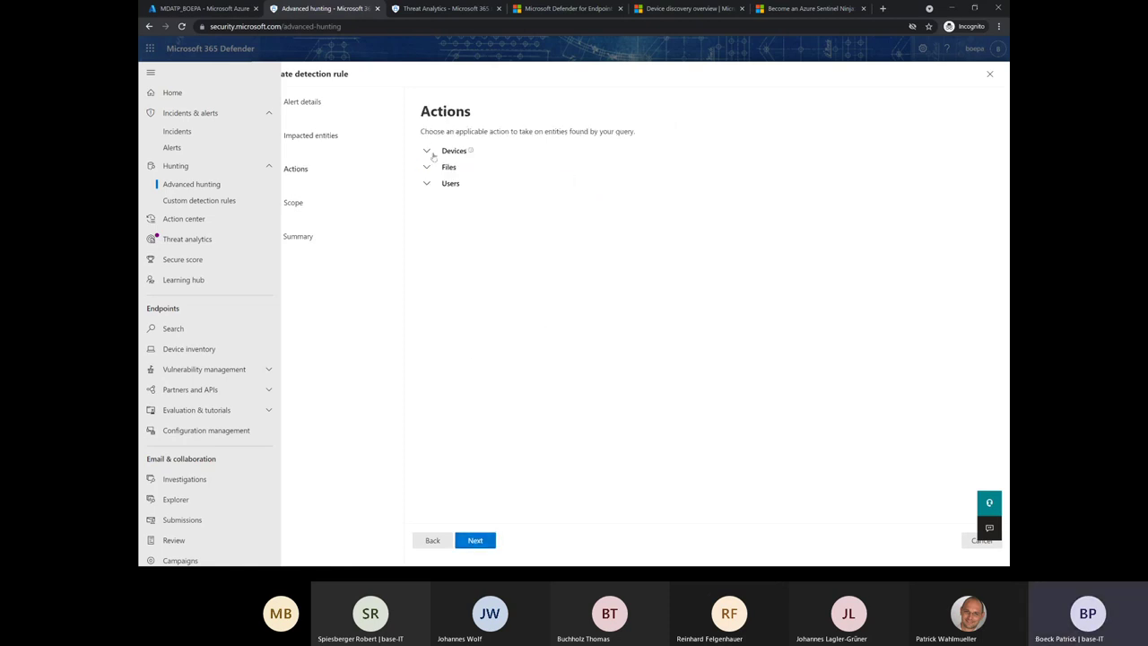
{"action": "left_click", "coordinate": [428, 153]}
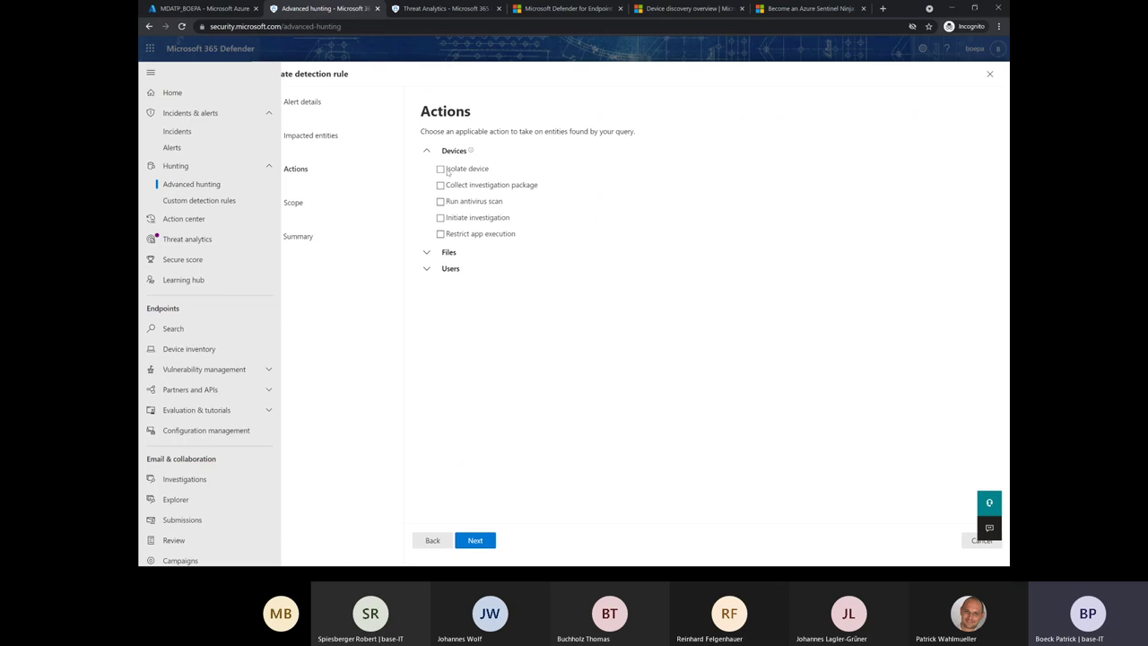
{"action": "left_click", "coordinate": [444, 169]}
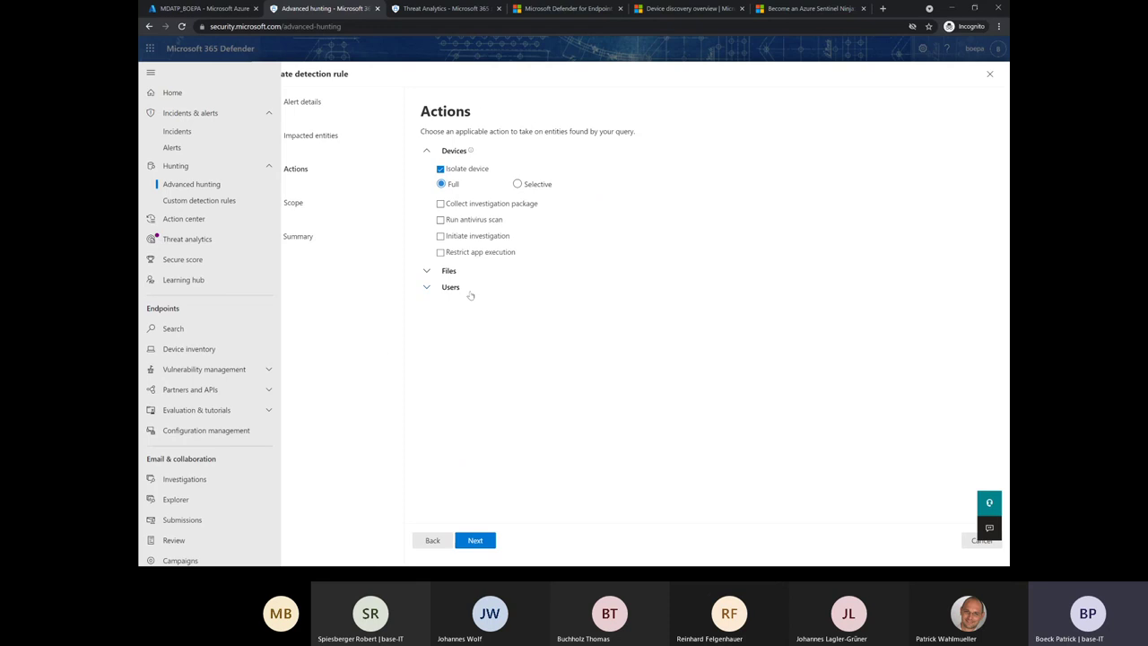
{"action": "left_click", "coordinate": [483, 543]}
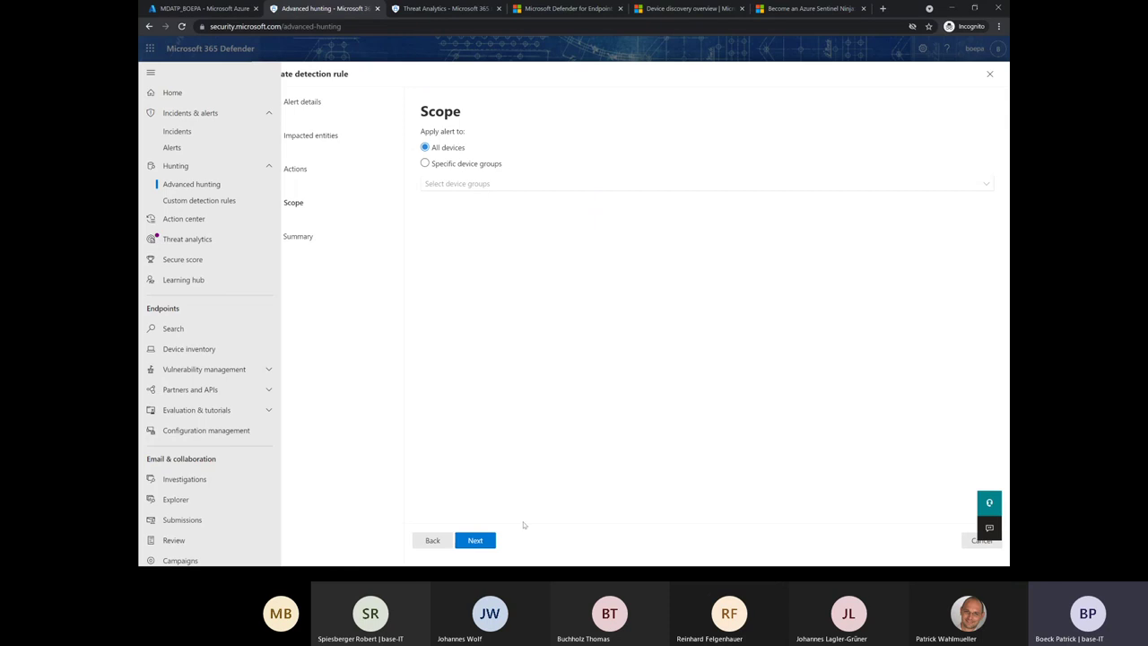
Step: Review the rule summary, finish the wizard, and switch to the PowerPoint presentation
{"action": "left_click", "coordinate": [475, 541]}
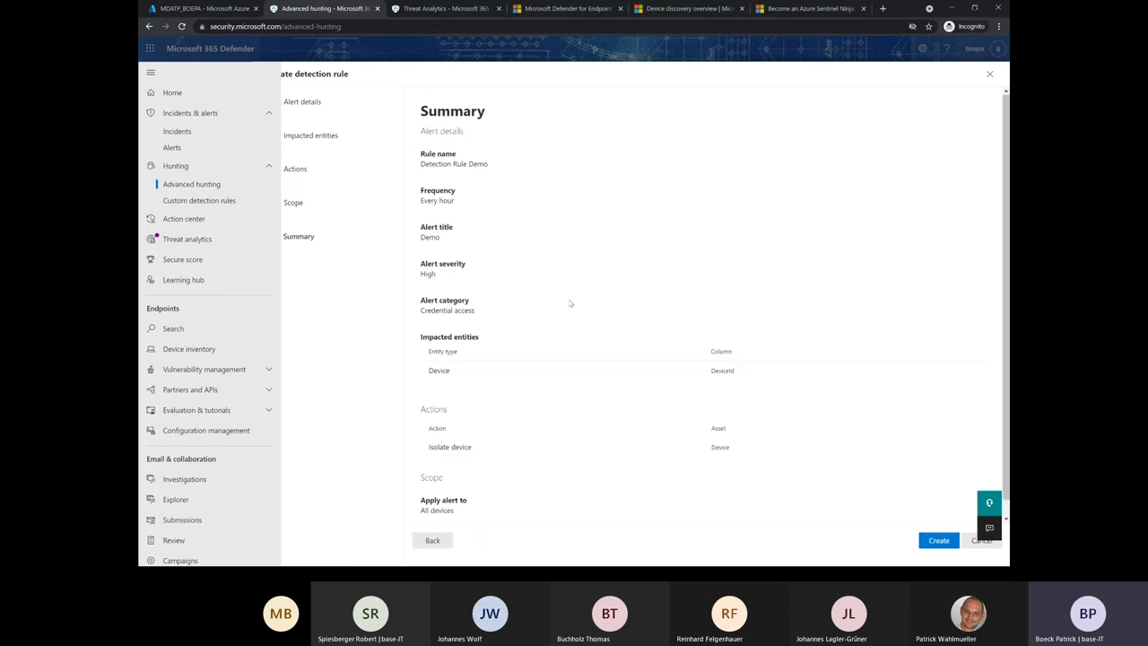
{"action": "scroll", "coordinate": [538, 404], "scroll_direction": "down", "scroll_amount": 1}
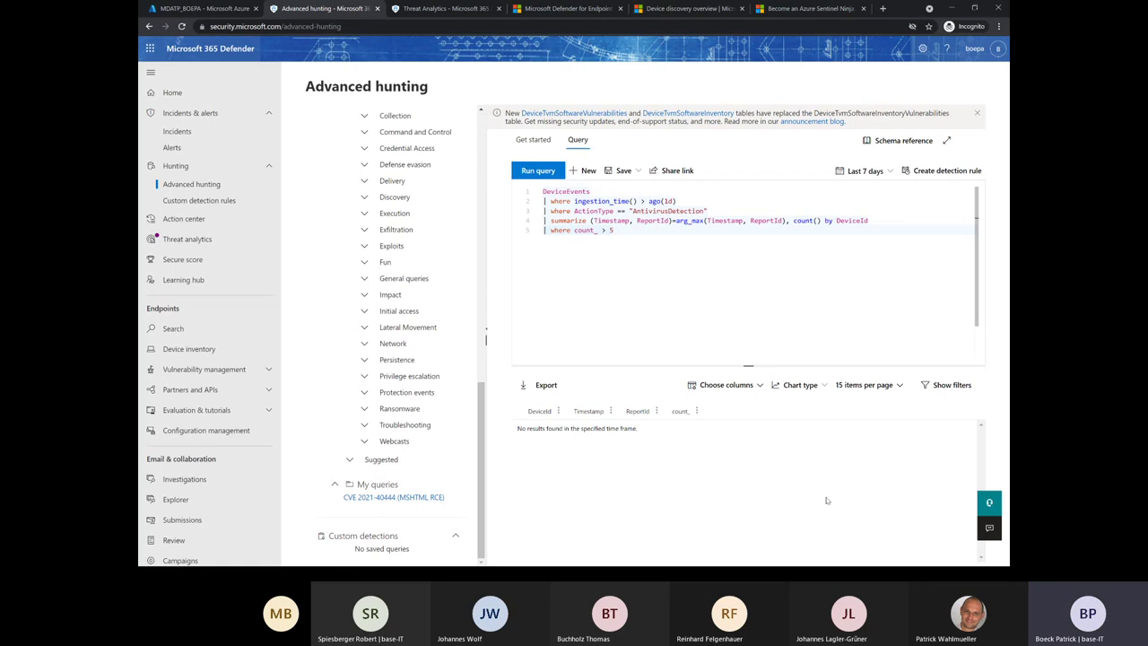
{"action": "key", "text": "alt+Tab"}
{"action": "key", "text": "alt+Tab"}
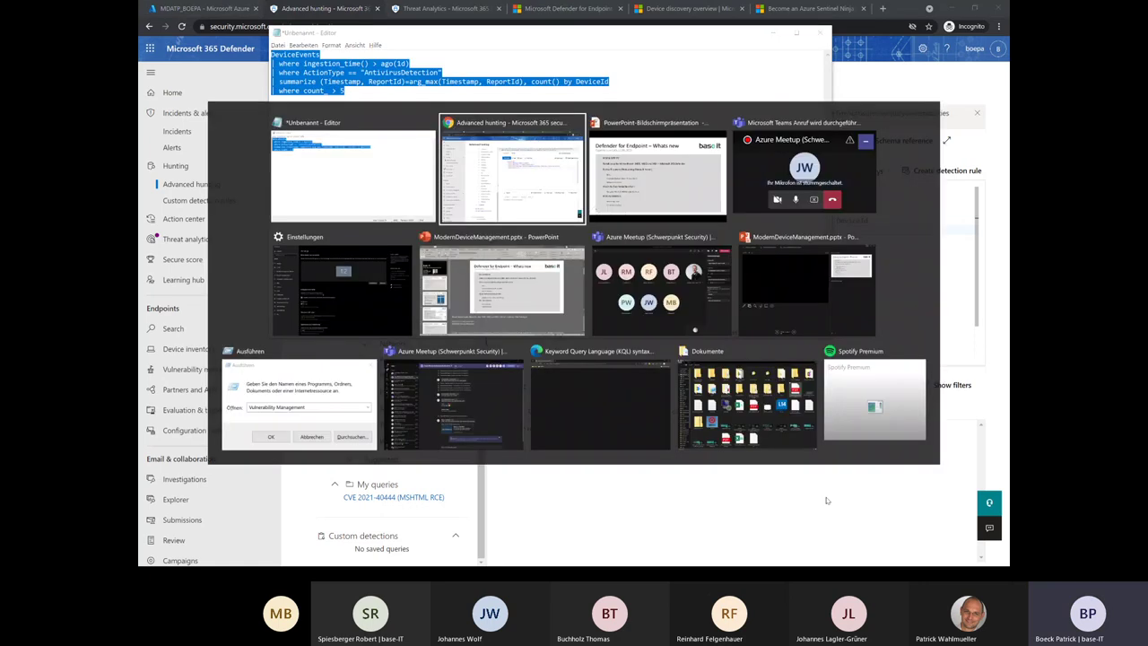